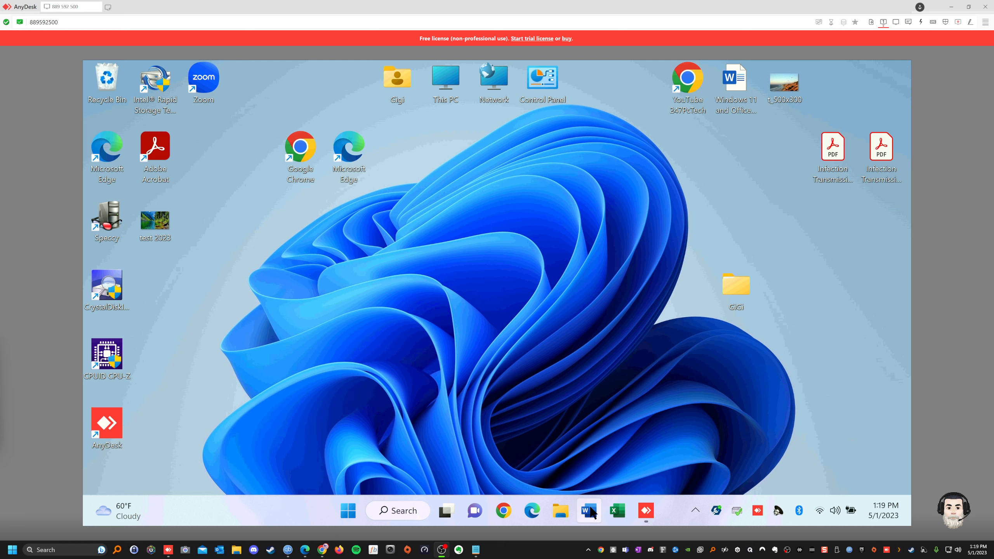
Launch Word, create a blank document and dismiss the licence notice above the page
left_click(590, 511)
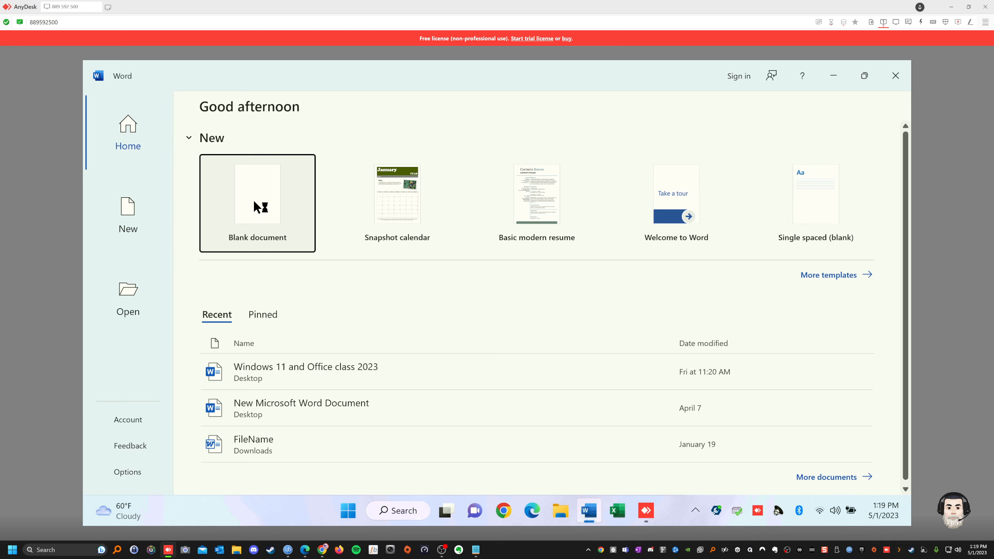
left_click(756, 109)
left_click(248, 188)
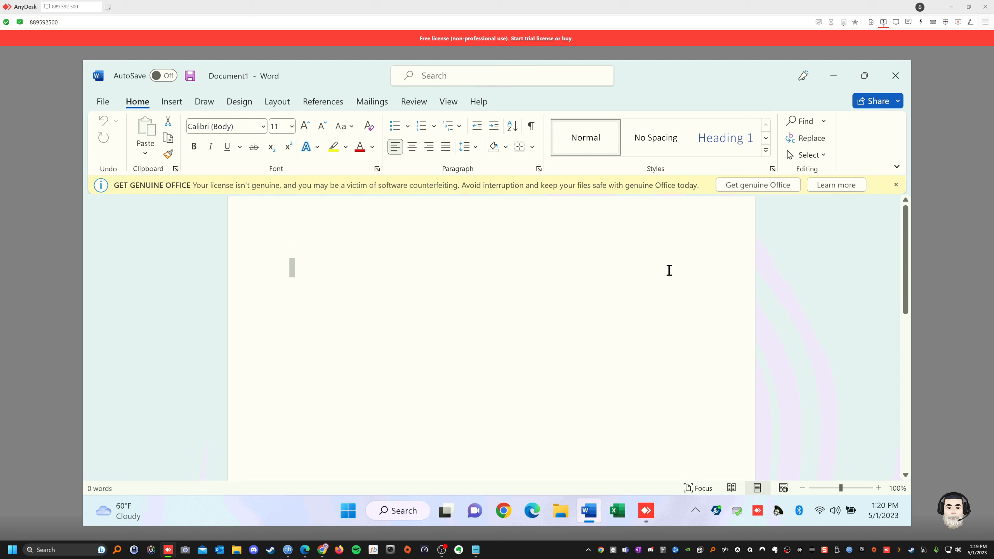
left_click(896, 184)
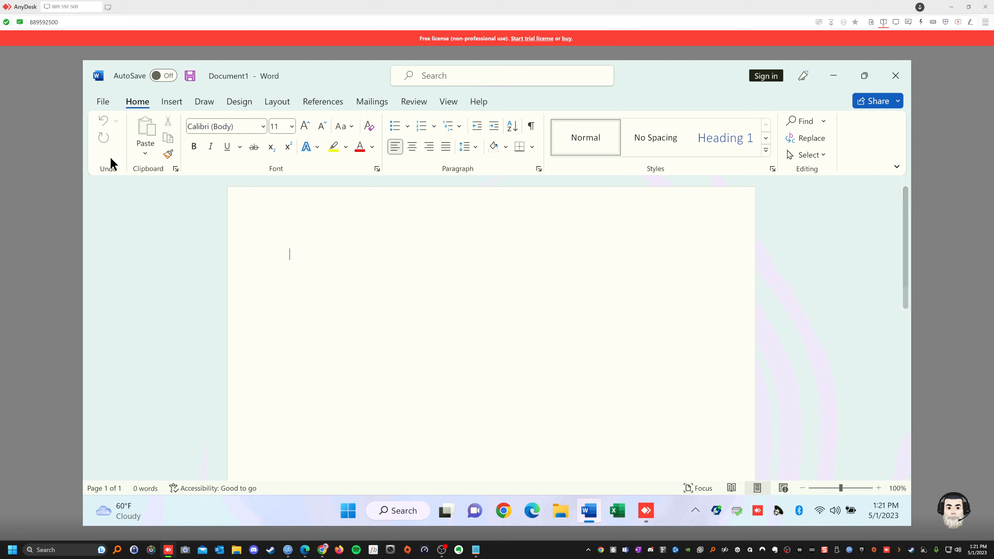
Examine the General options and the Trust Center's Macro Settings in Word Options, leaving everything as it is
left_click(103, 101)
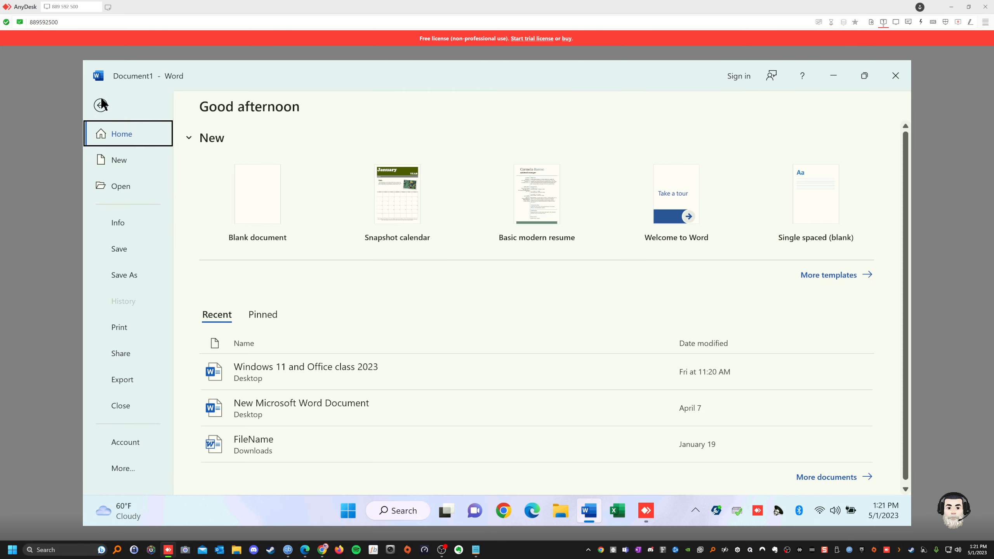
left_click(121, 468)
left_click(210, 469)
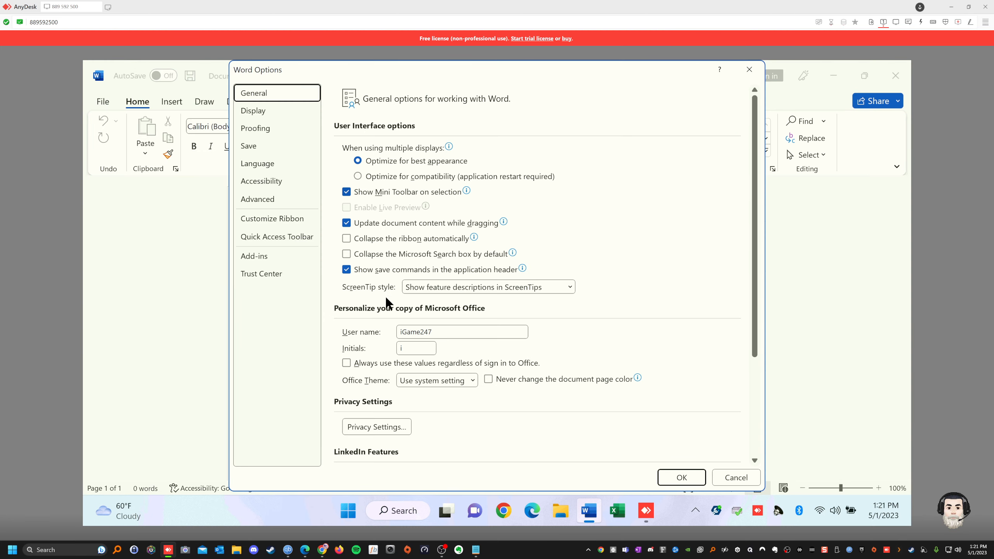
scroll(457, 273, "down", 3)
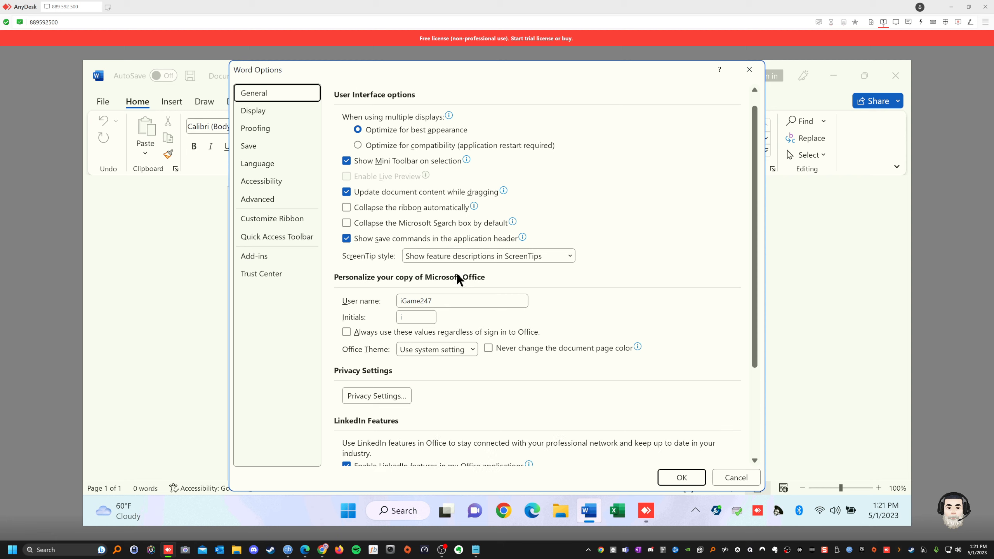
left_click(265, 273)
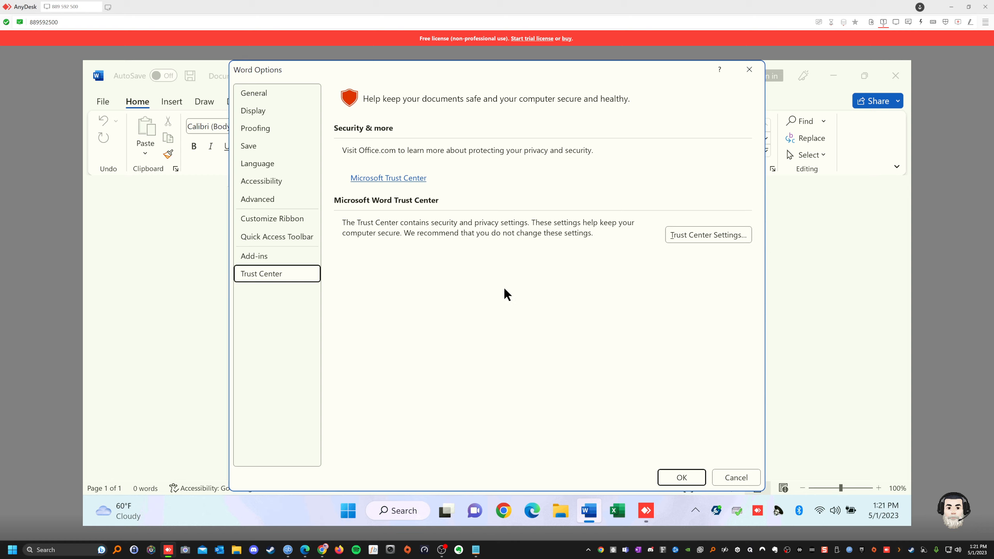
left_click(705, 236)
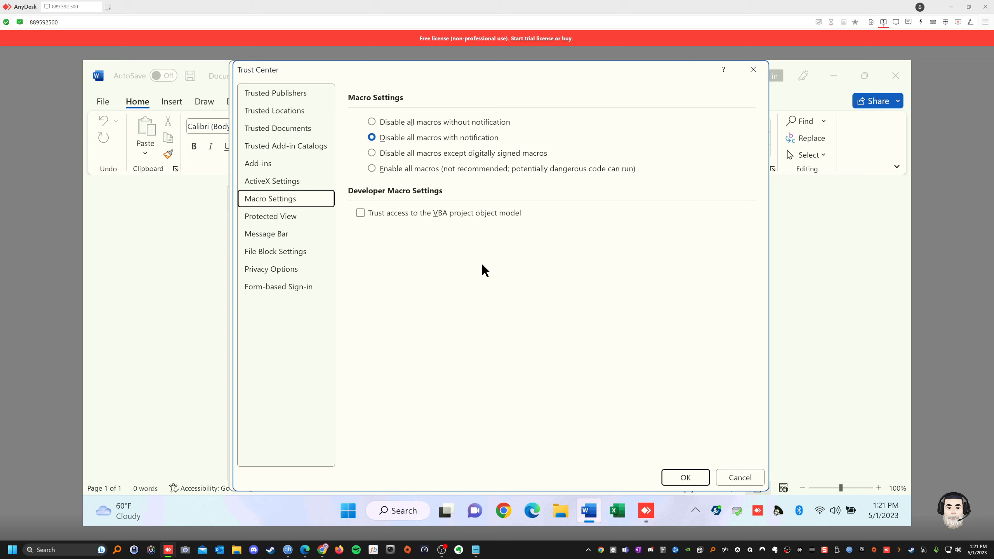
left_click(686, 477)
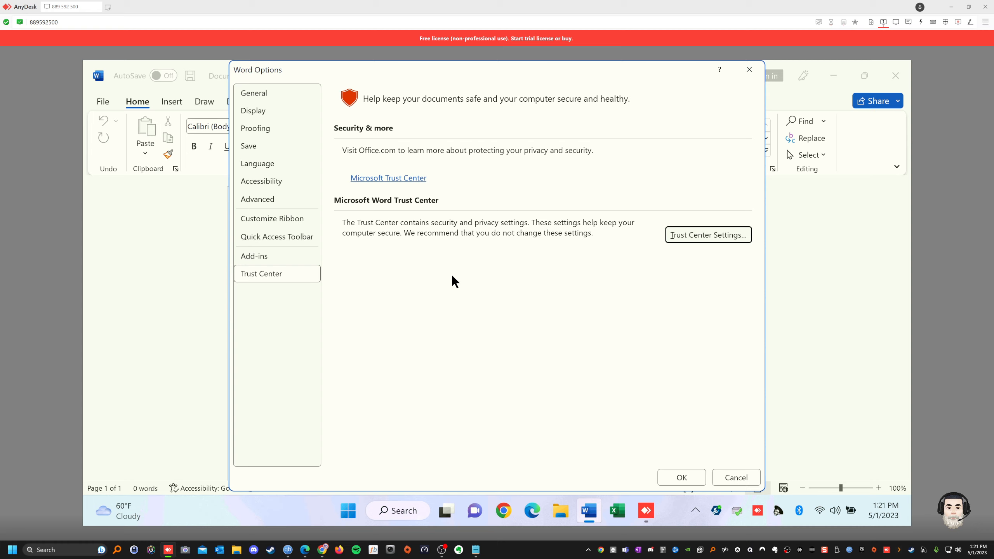
left_click(680, 477)
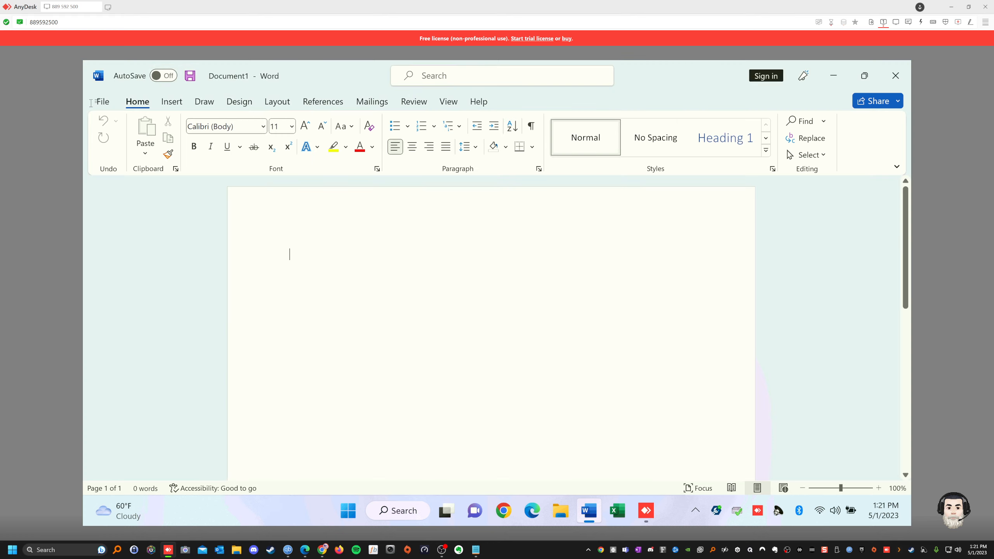
left_click(101, 100)
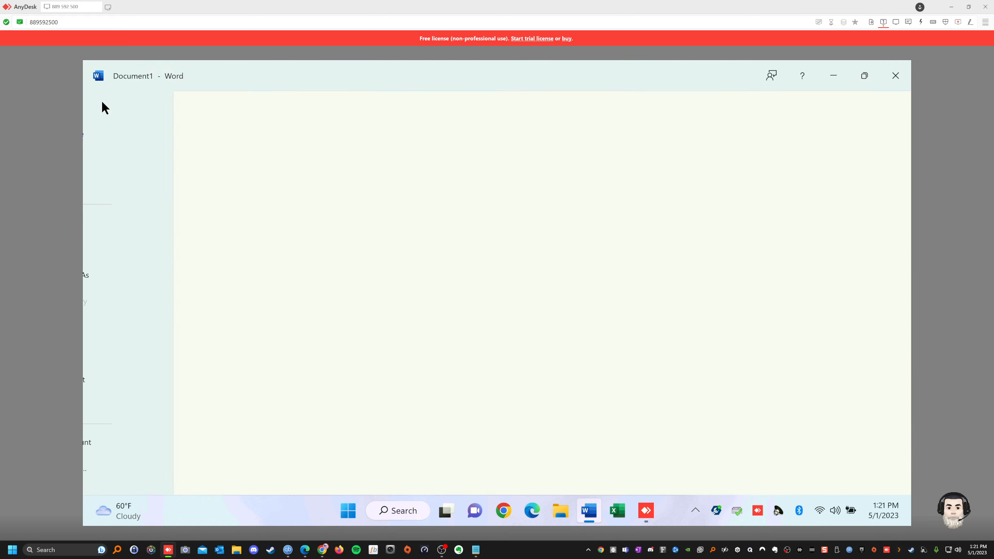
left_click(101, 102)
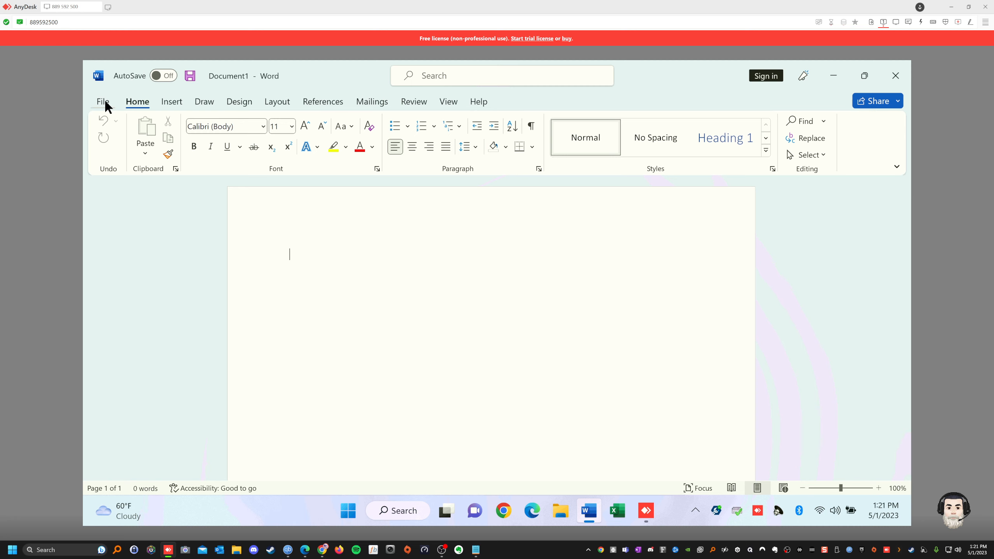
left_click(103, 101)
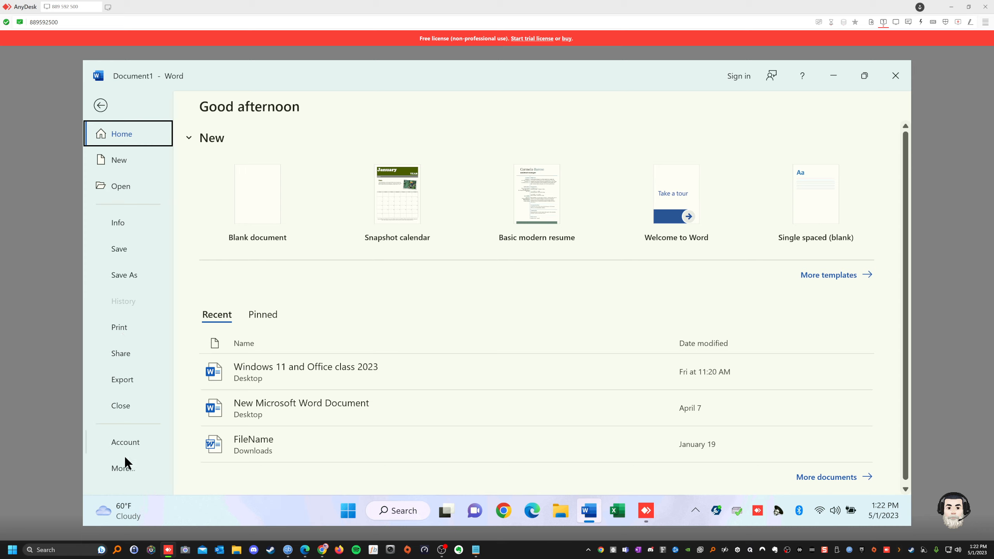
left_click(104, 105)
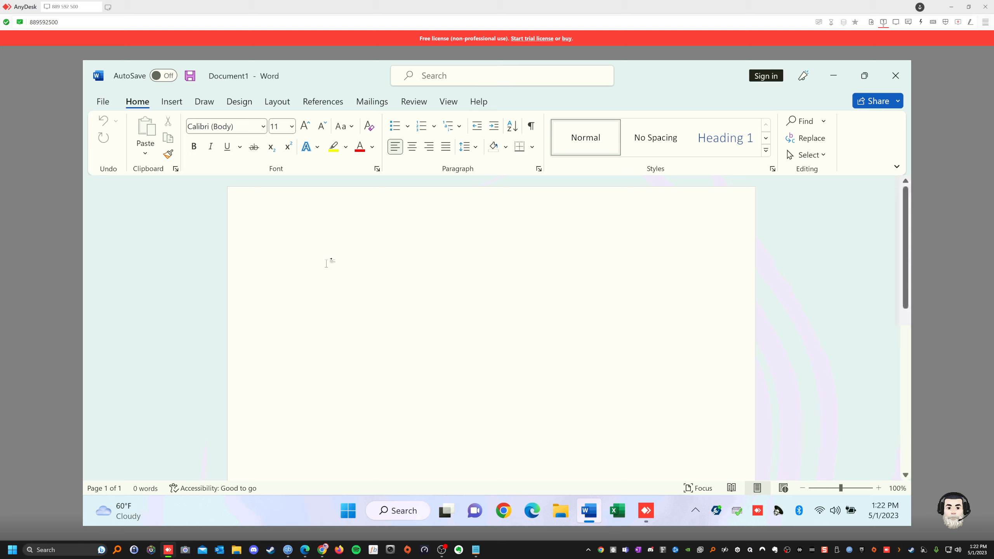
Enter the sample text "sdsdsdsdsdsdsdsdsdsd" in the blank document and practise undoing and redoing it, ending with the text restored
type("sdsdsdsdsdsdsdsdsdsd")
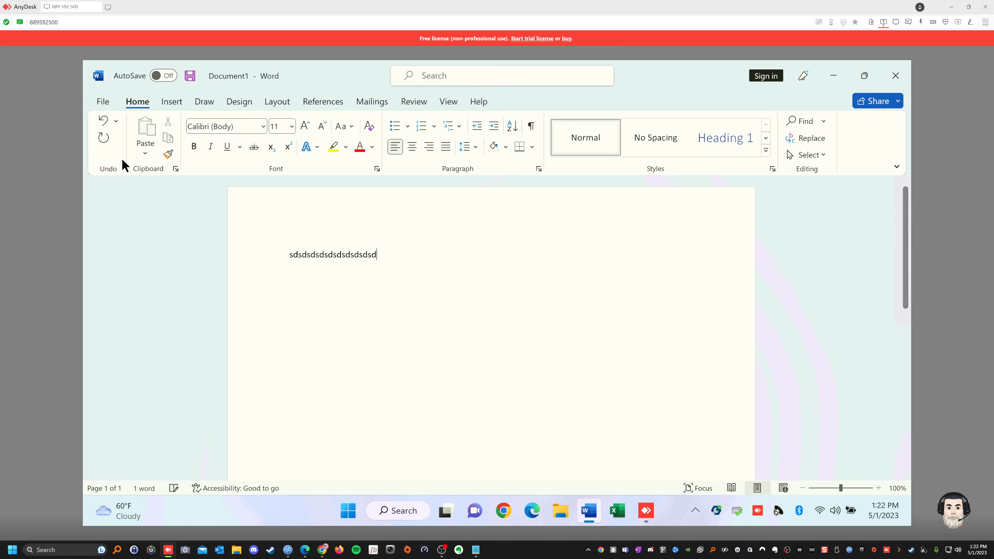
left_click(104, 123)
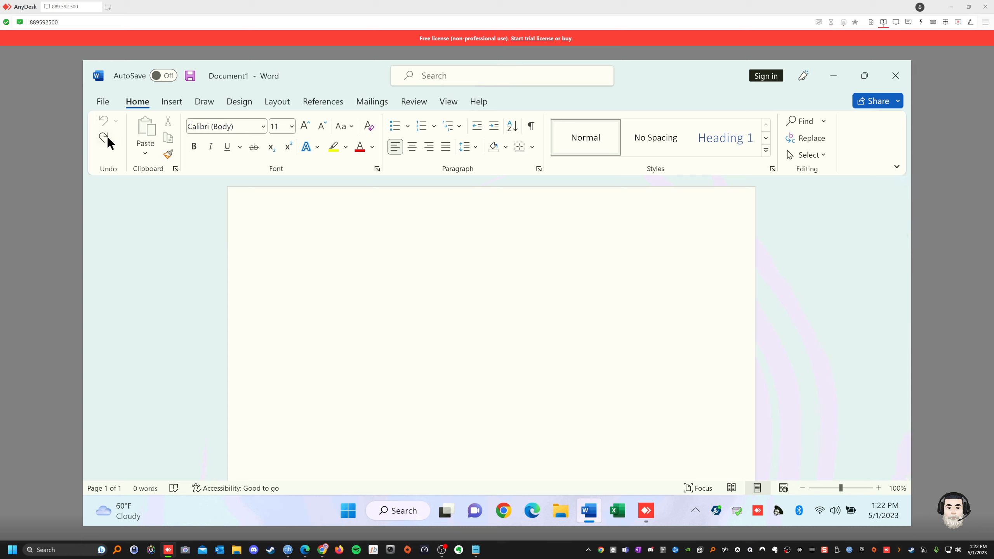
left_click(107, 137)
left_click(103, 122)
left_click(101, 136)
left_click(102, 122)
left_click(103, 137)
Copy the sample word and paste it repeatedly until it fills six lines
double_click(320, 254)
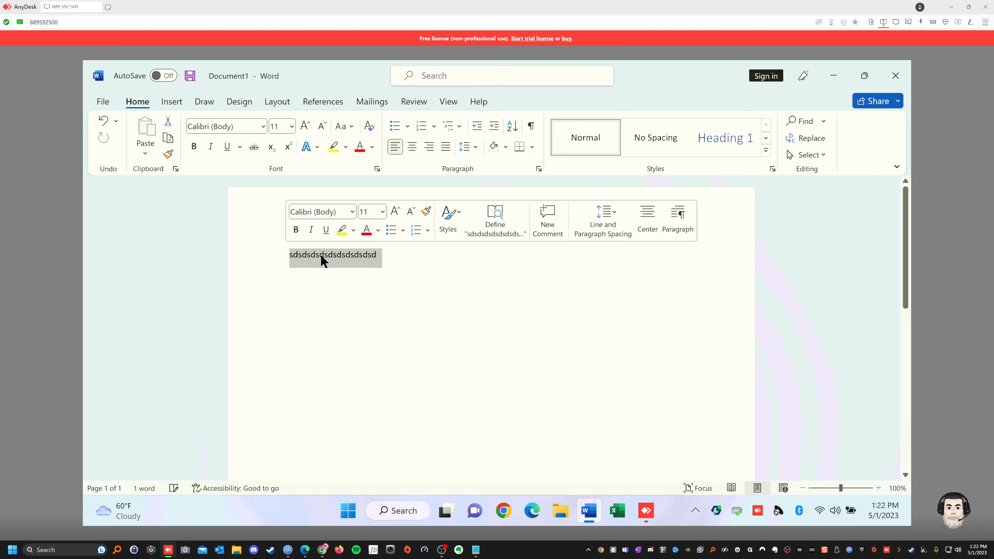
right_click(320, 255)
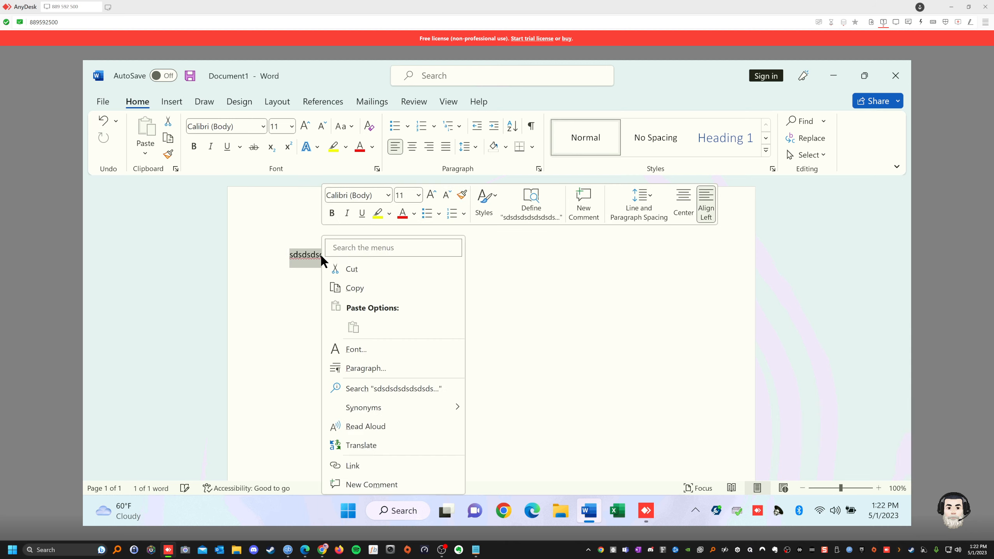
left_click(354, 286)
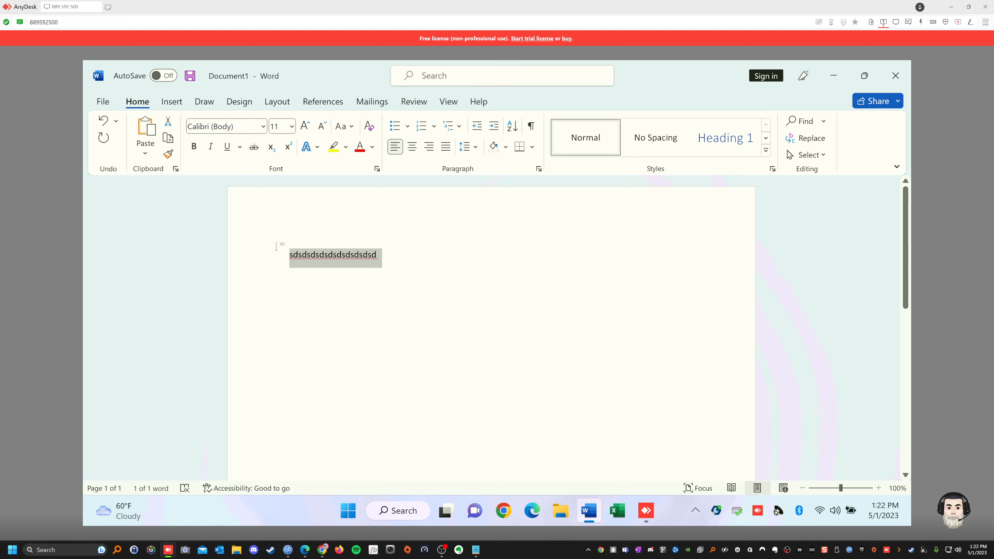
left_click(145, 135)
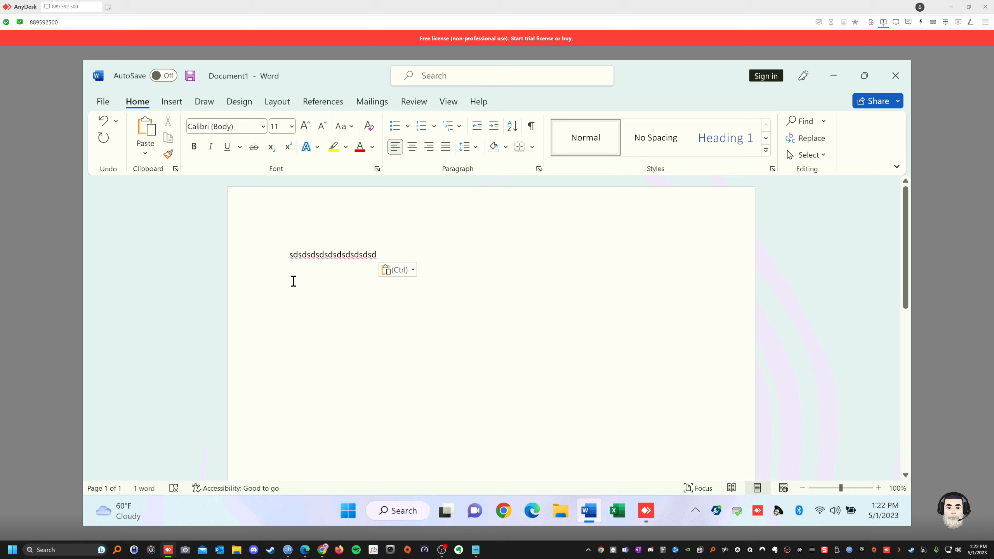
key("ctrl+v")
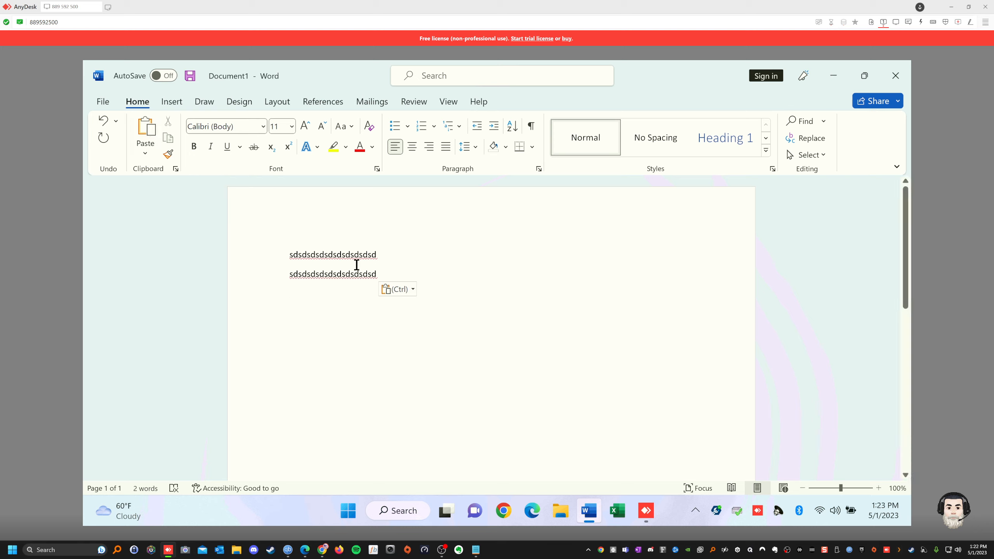
key("ctrl+v")
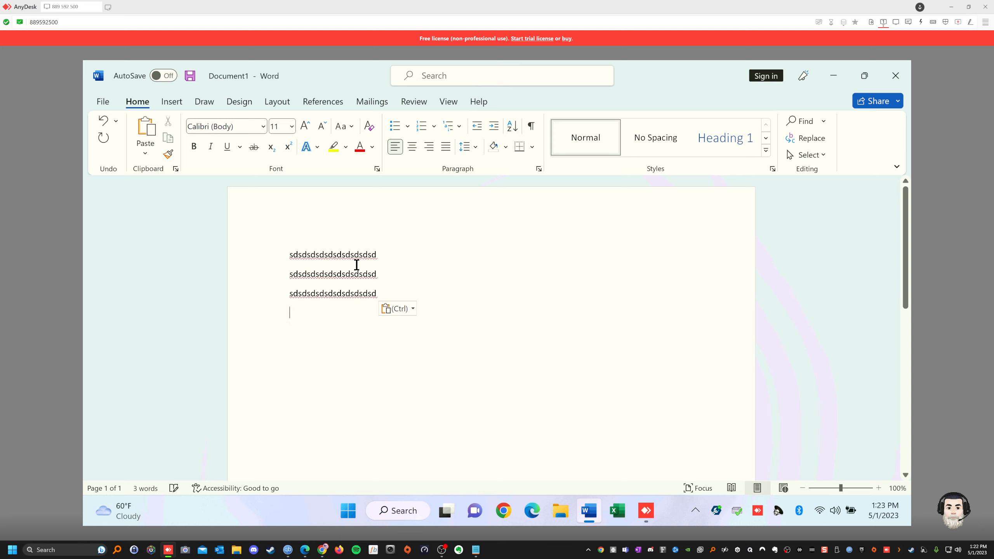
key("ctrl+v")
key("ctrl+v")
key("ctrl+v")
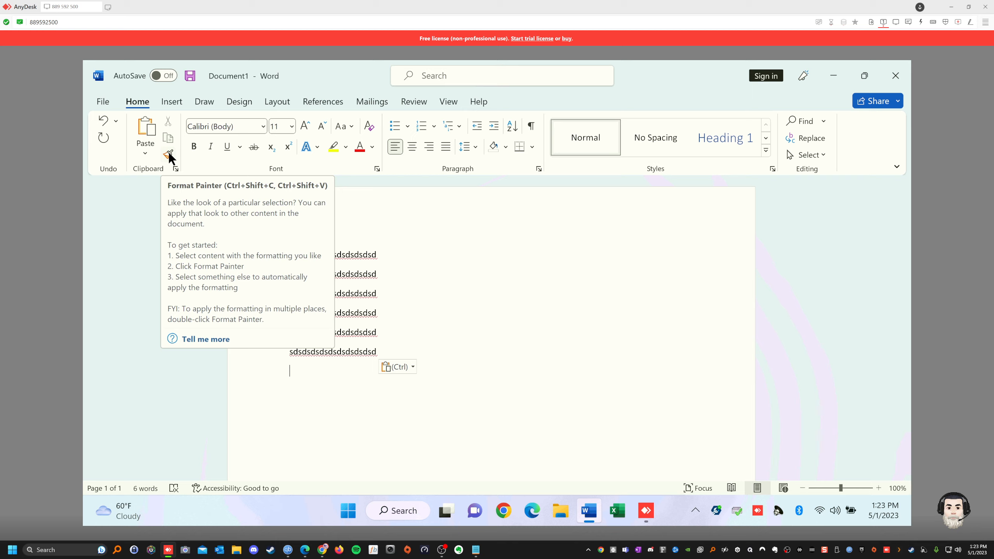
View the paste options for the last pasted line and the Clipboard pane's contents, and close both
left_click(413, 367)
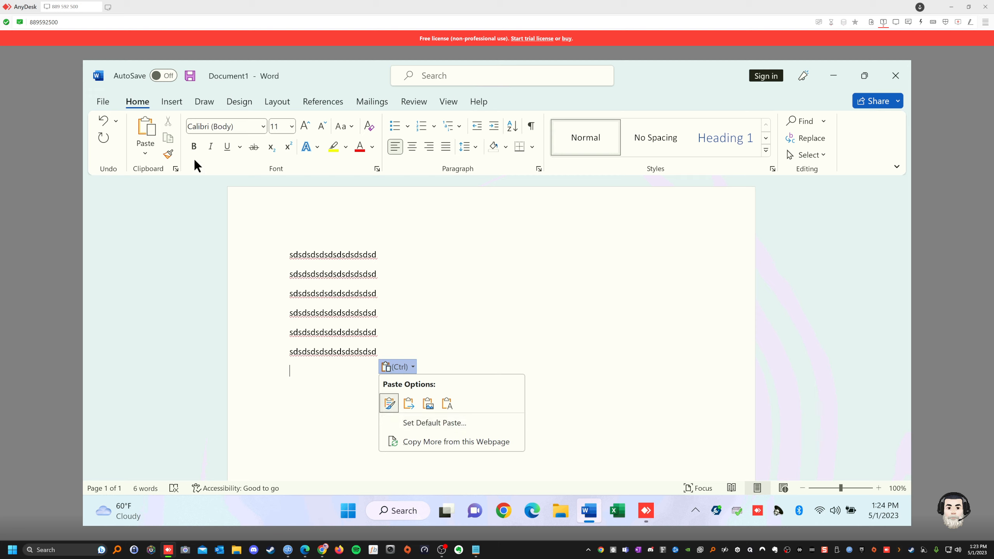
left_click(148, 169)
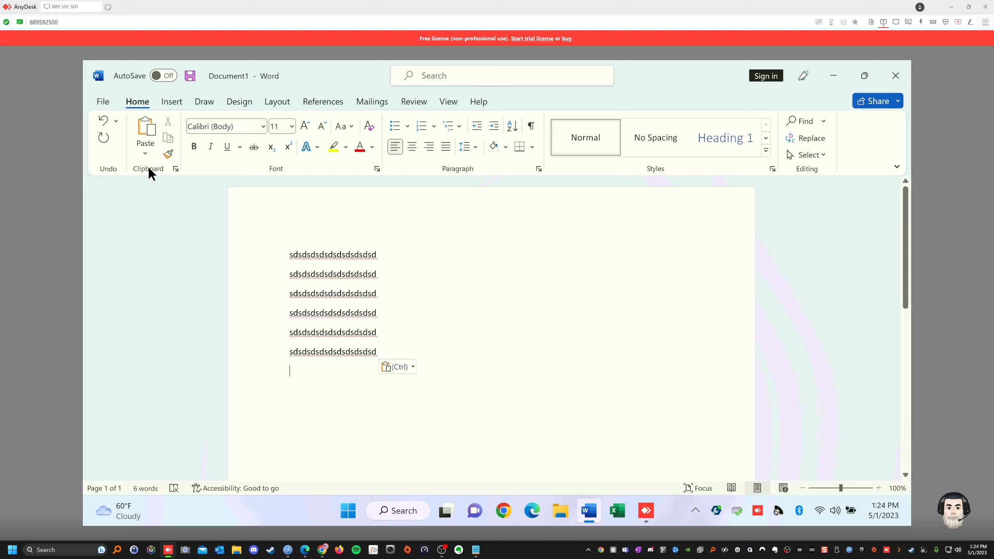
left_click(176, 169)
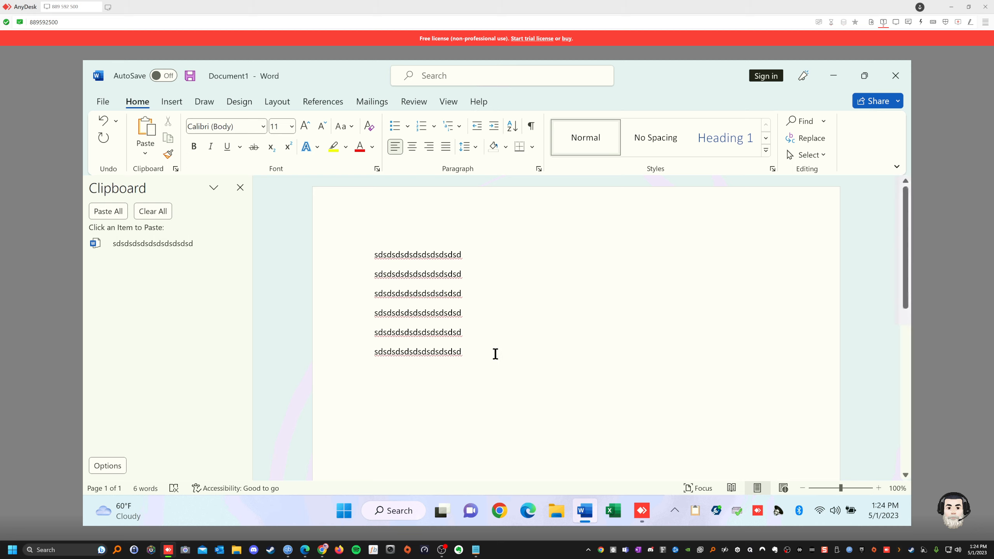
left_click(240, 187)
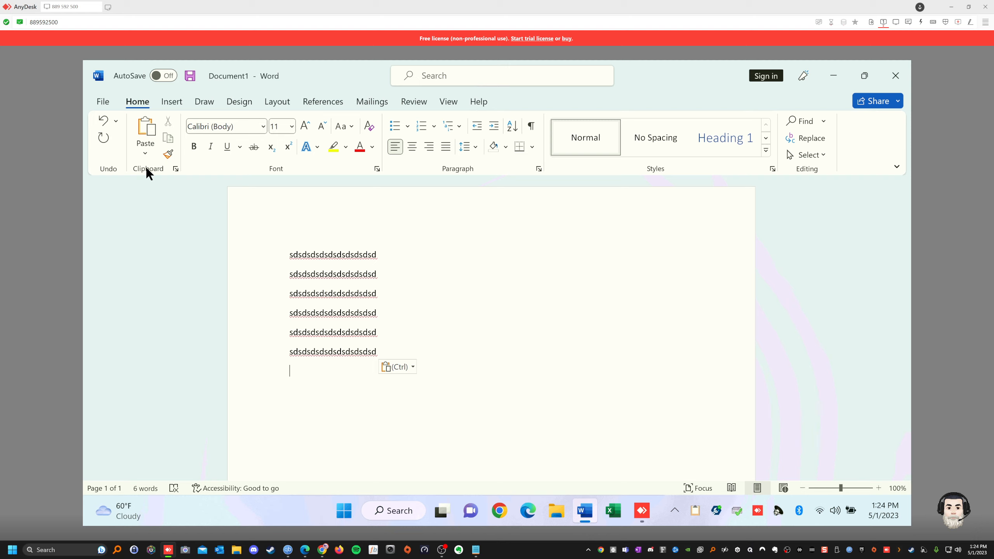
Switch to Chrome and search Google for "what is a clipboard on a computer"
left_click(499, 510)
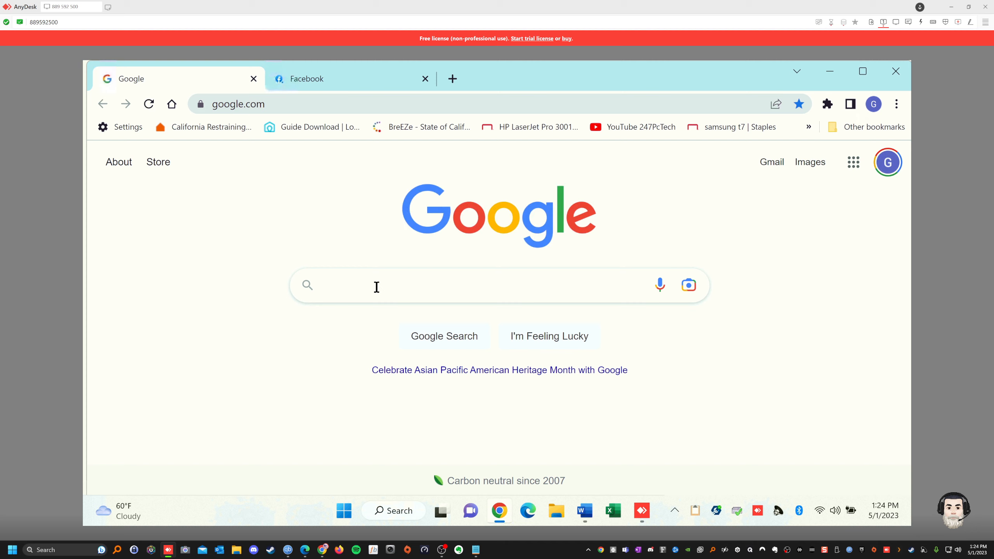
type("what is a clipboard")
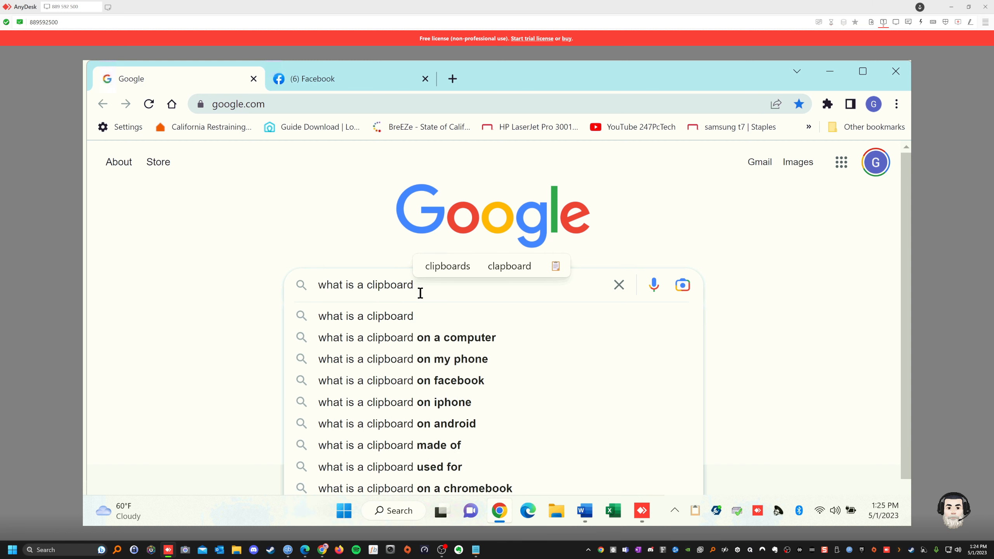
left_click(439, 337)
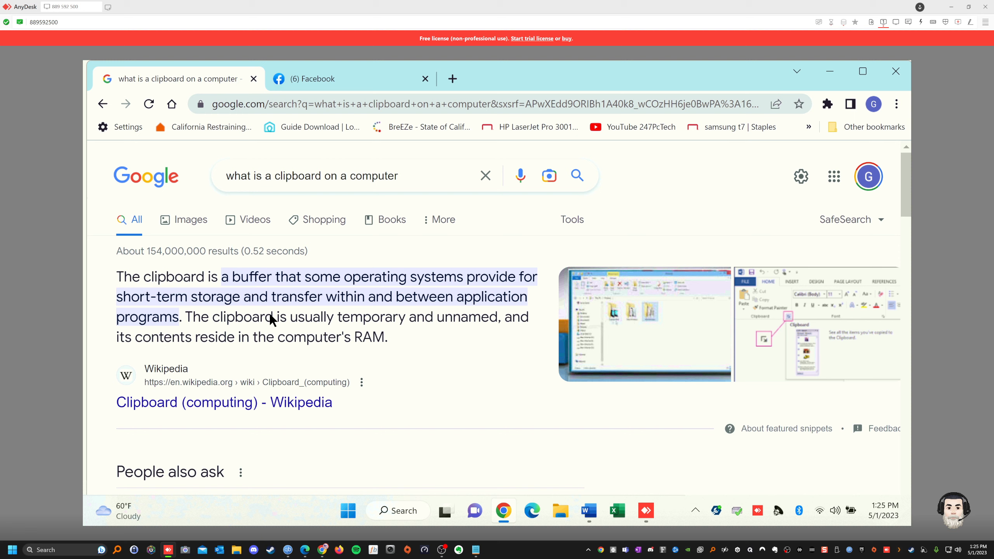
Copy the clipboard definition from the featured snippet, up to "in the computer'", and paste it below the six sample lines in Word
left_click_drag(388, 337, 122, 271)
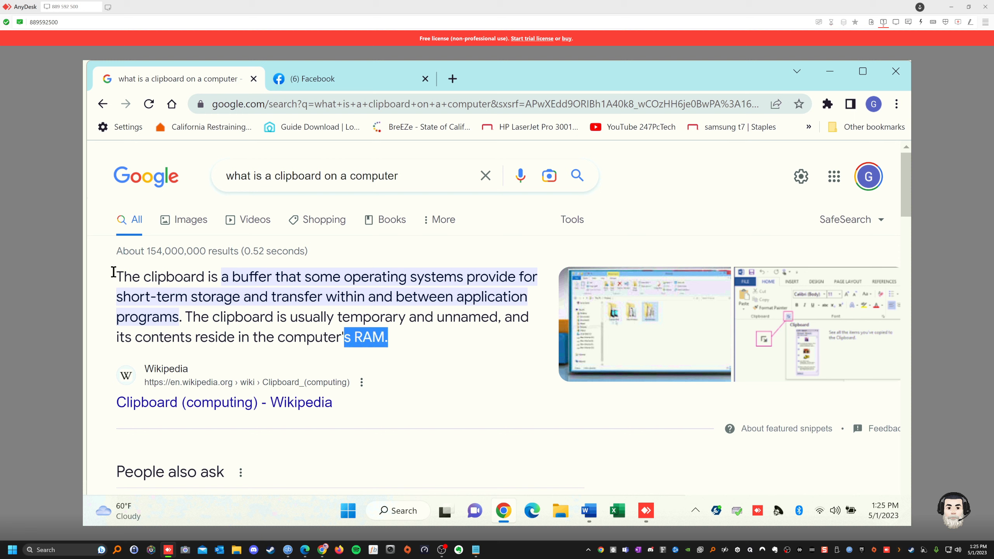
left_click_drag(198, 307, 344, 344)
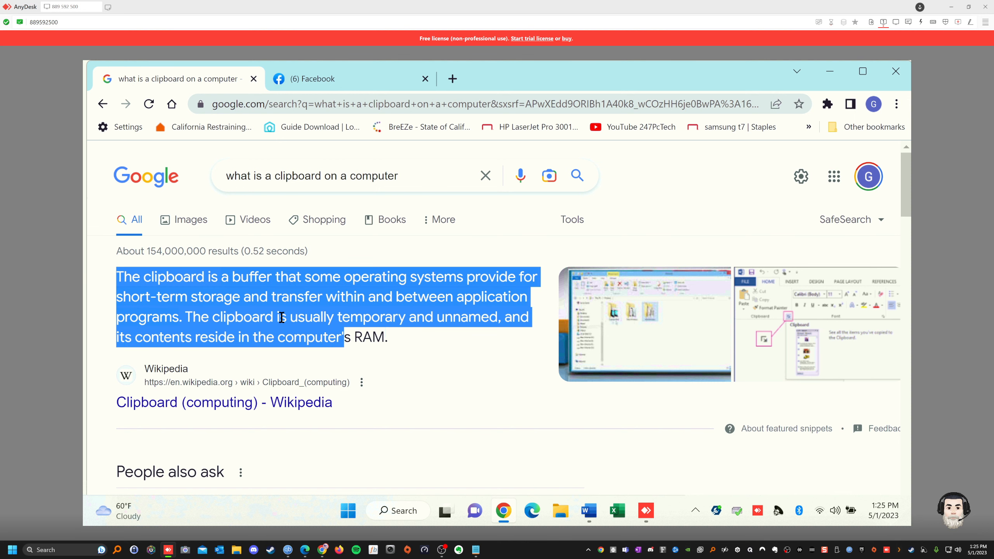
key("ctrl+c")
left_click(589, 510)
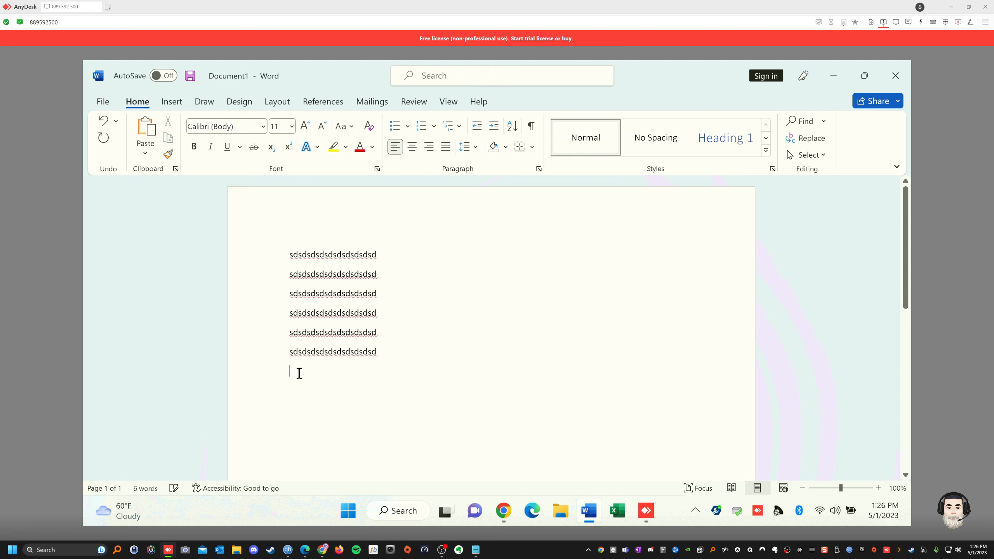
key("ctrl+v")
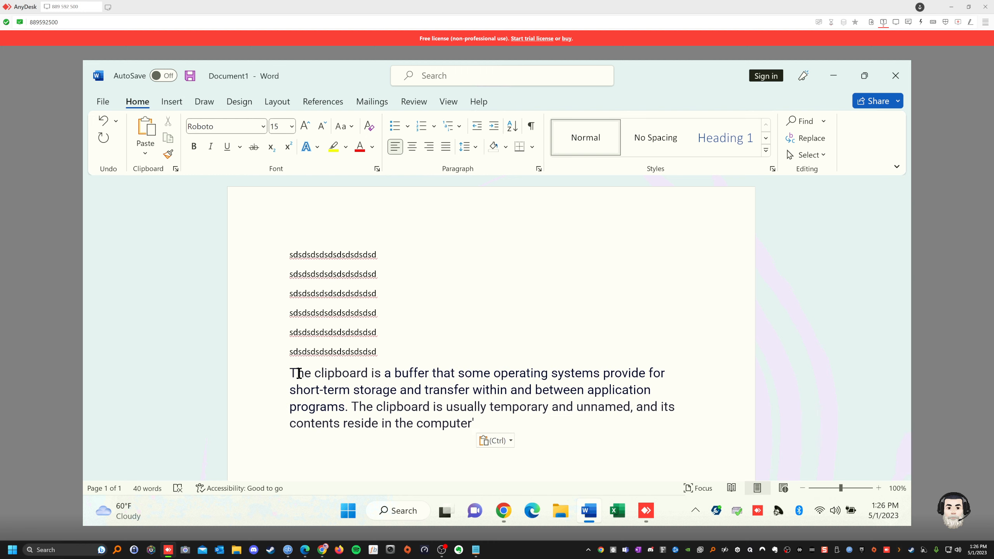
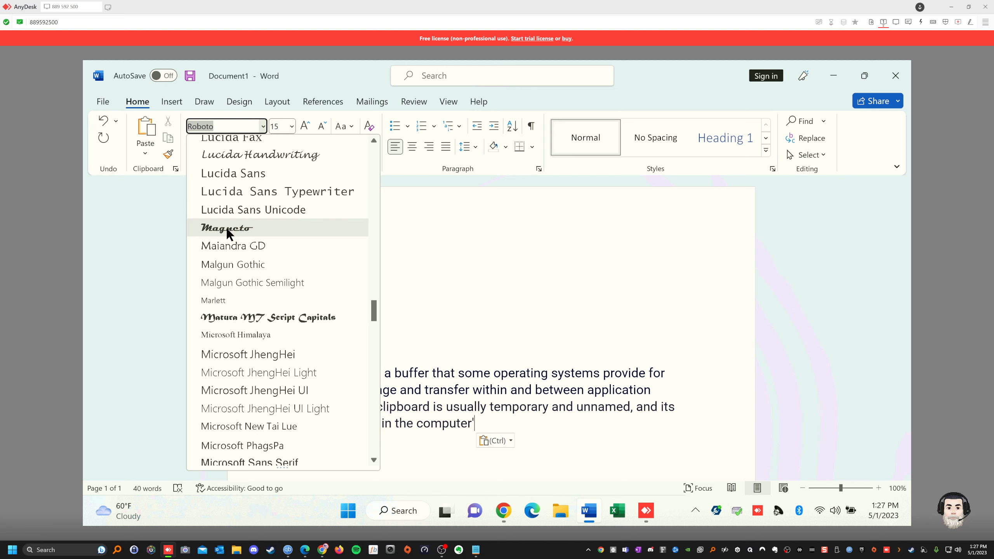
Set the font to Magneto and add the sample text "kefmekekrfekk" directly after the pasted clipboard definition
left_click(229, 235)
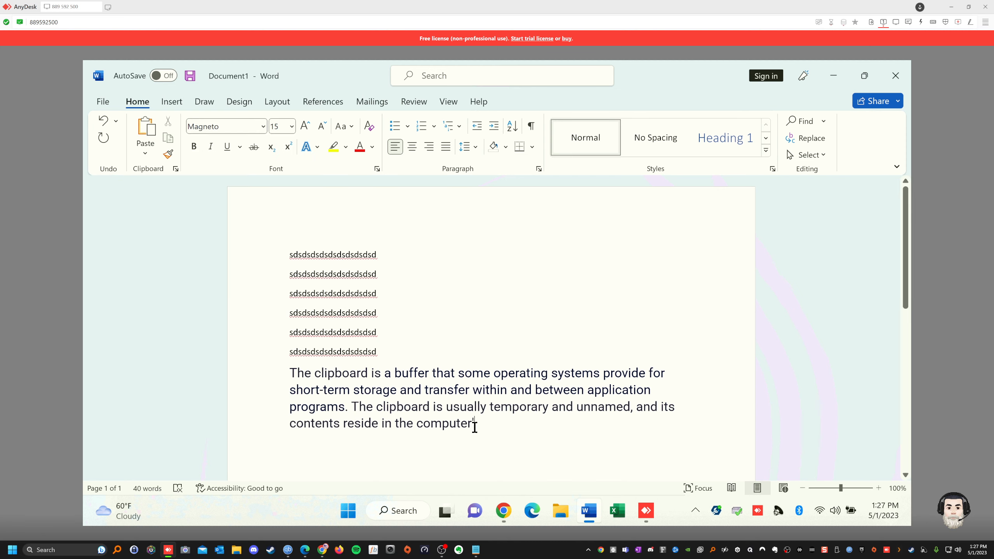
type("kefmekekrfekk")
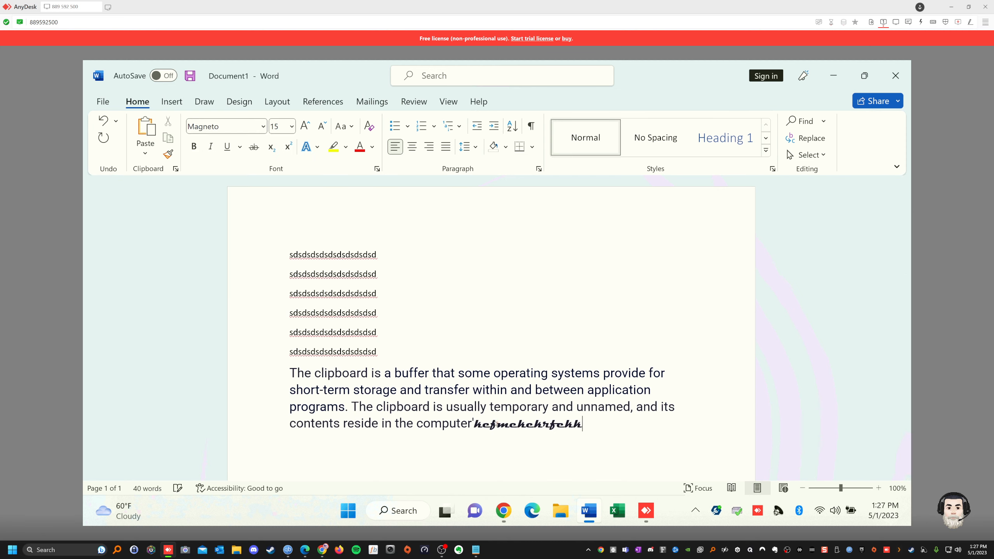
left_click(263, 126)
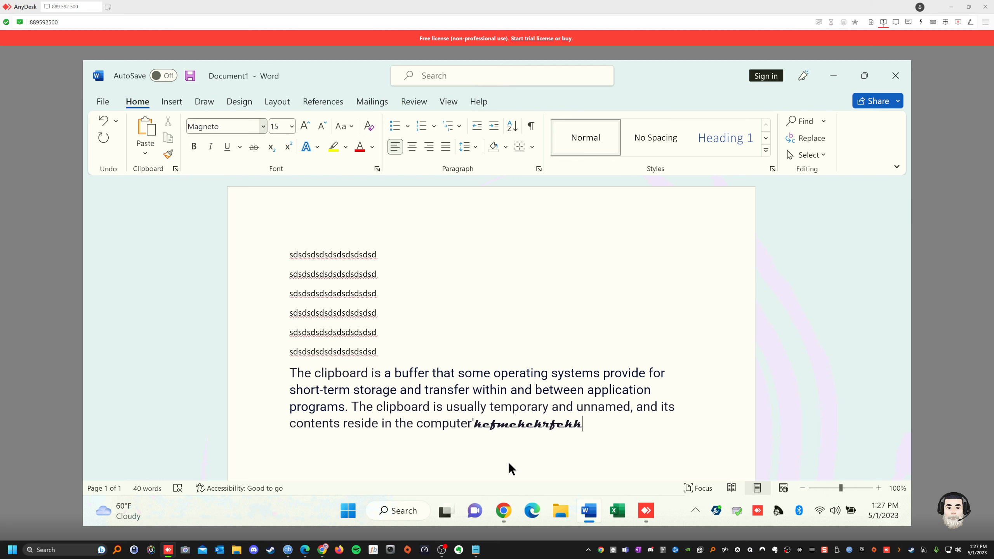
Switch to Chrome and search for "dafont" from the address bar of a new tab
left_click(502, 508)
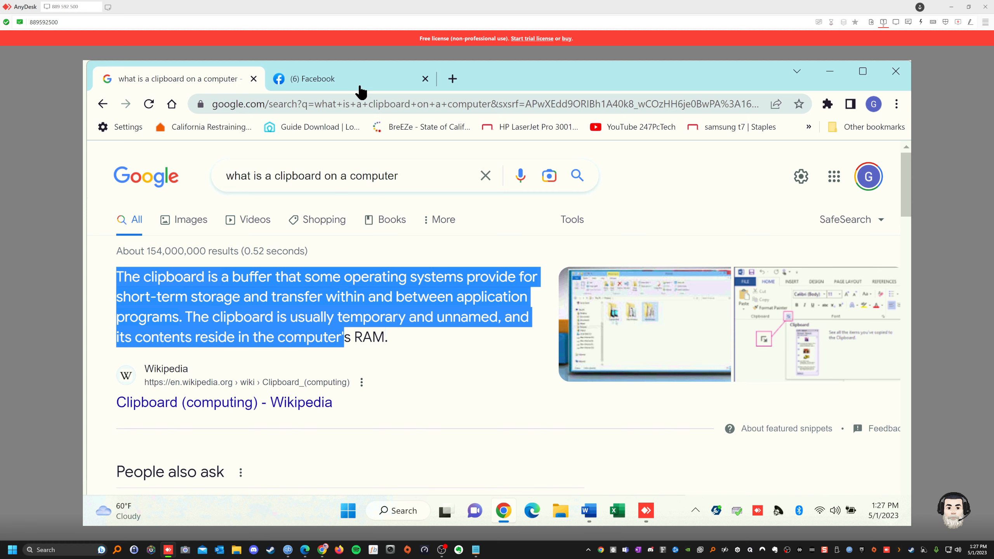
left_click(452, 78)
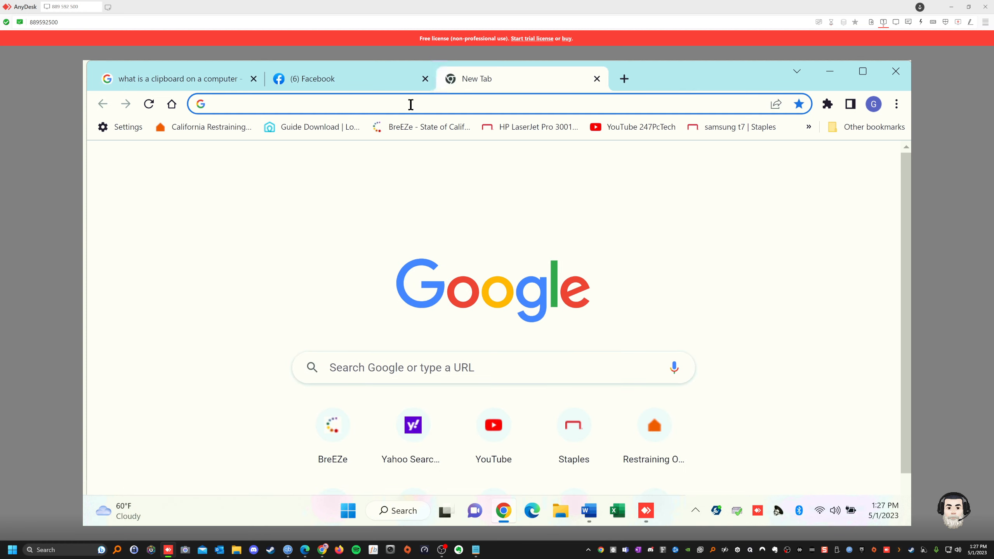
type("dad")
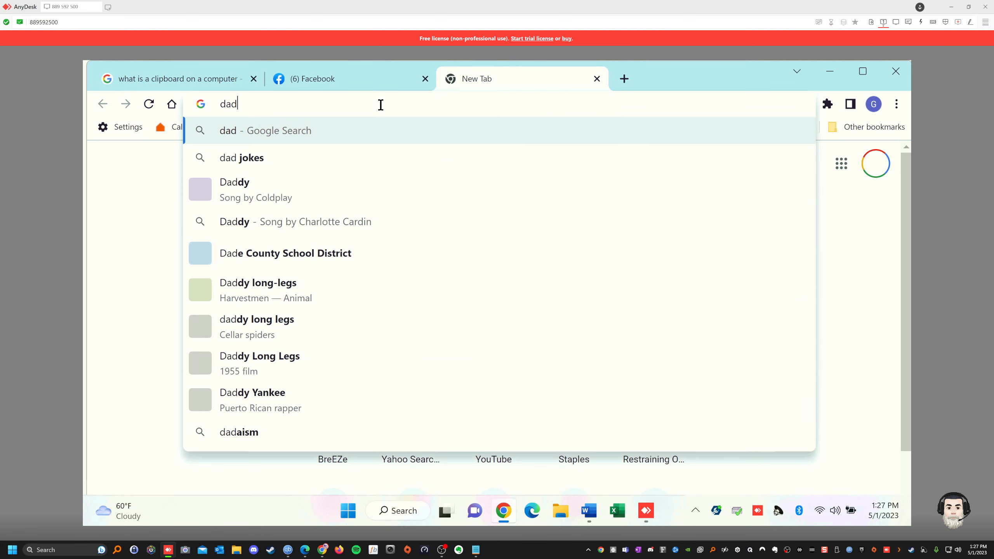
key("BackSpace")
type("font")
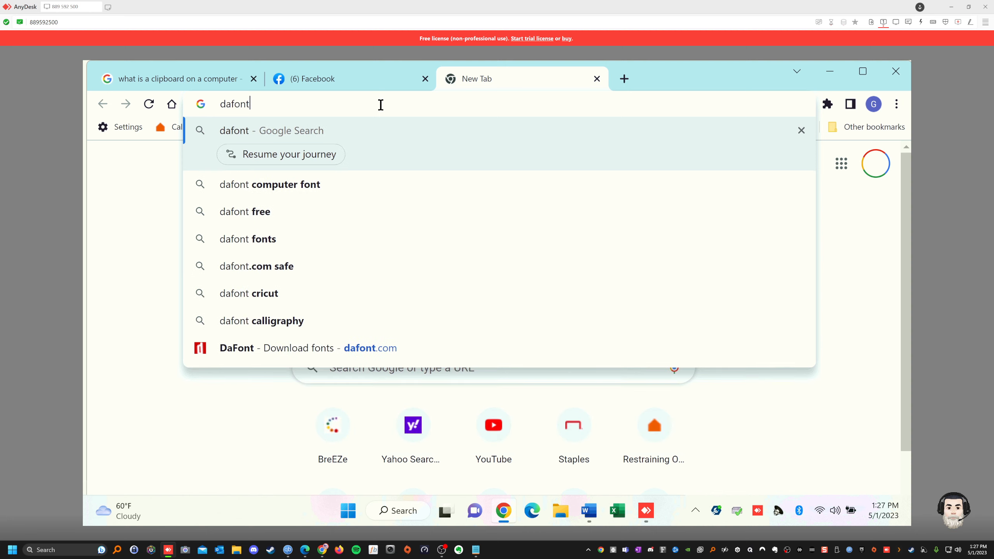
key("Return")
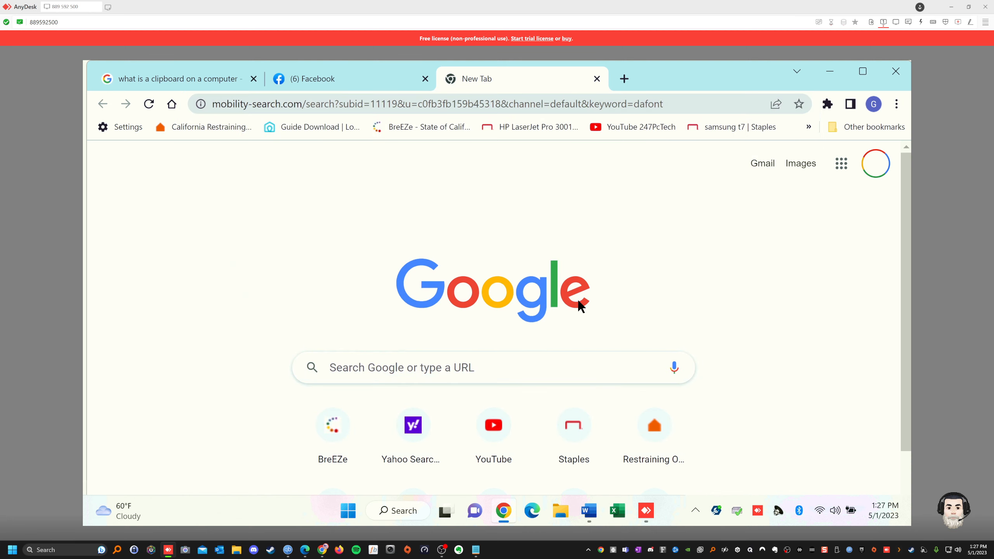
left_click(664, 102)
left_click(397, 366)
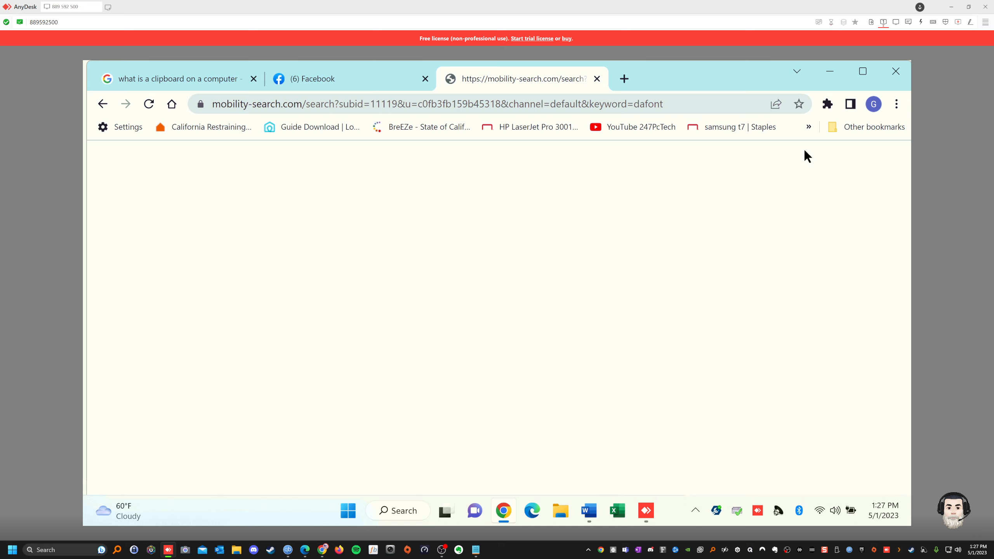
Check Chrome's search engine settings, the list of managed search engines and the default browser setting
left_click(898, 102)
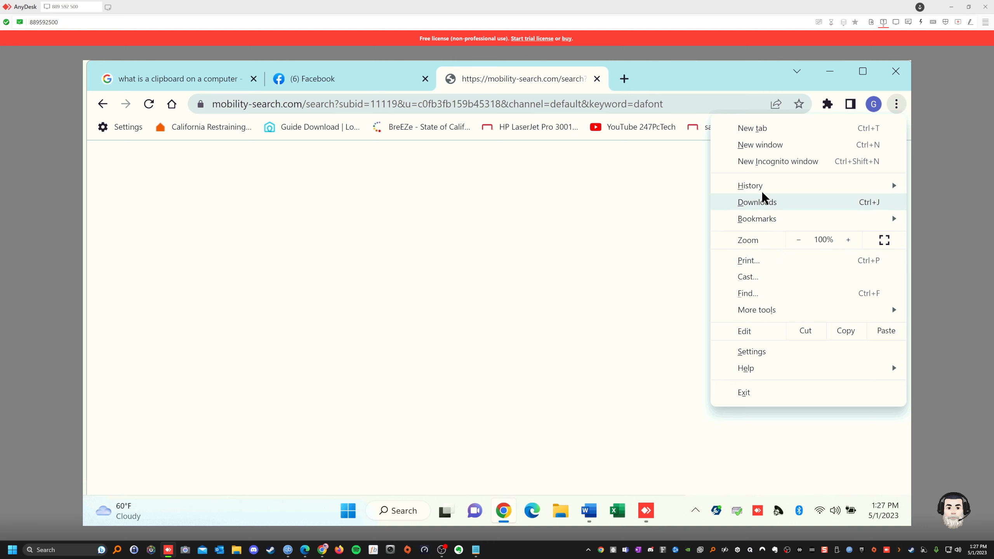
left_click(754, 352)
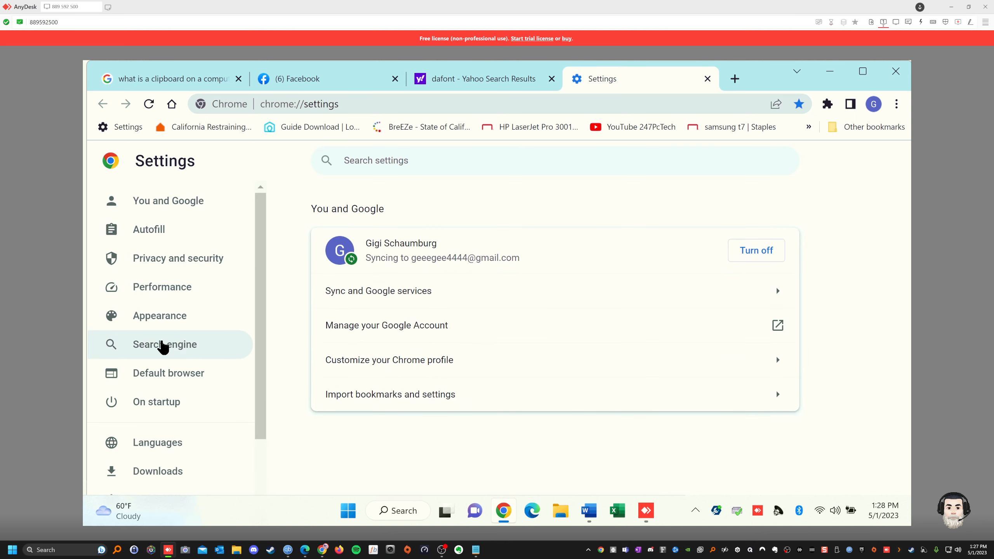
left_click(162, 346)
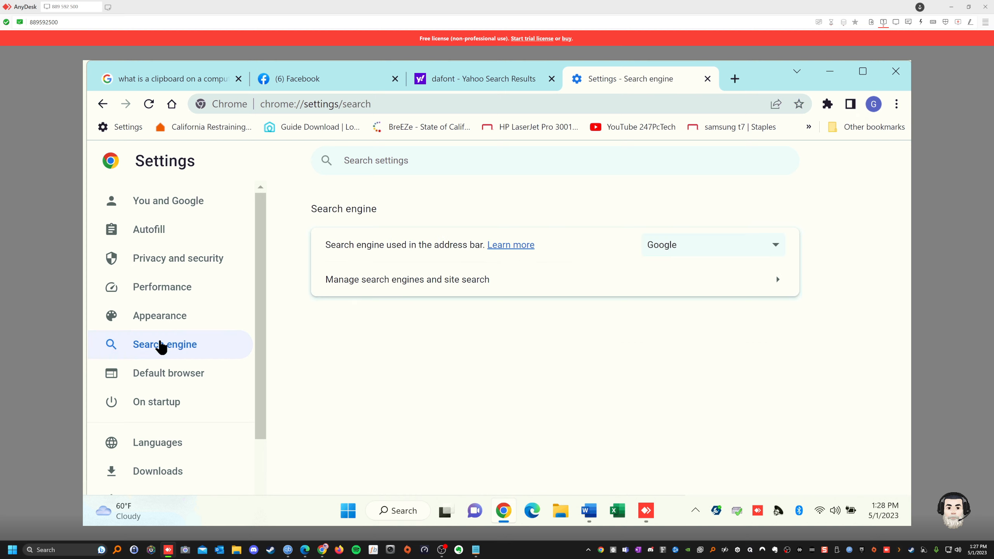
left_click(775, 280)
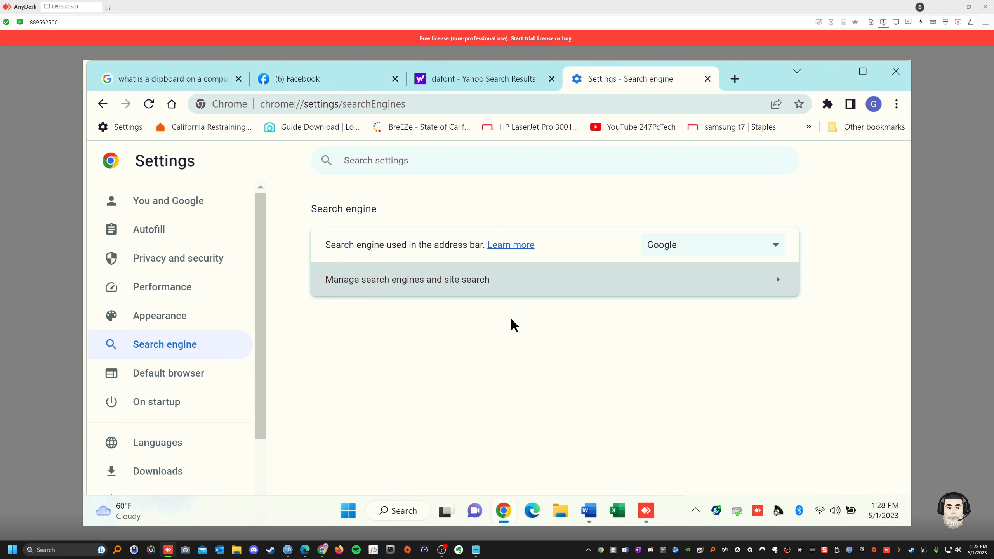
scroll(515, 380, "down", 5)
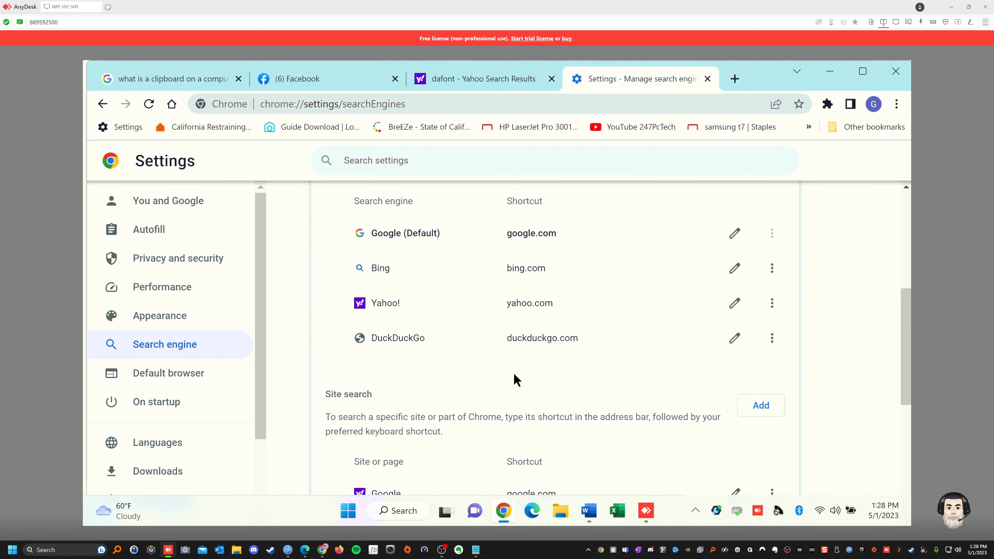
left_click(170, 375)
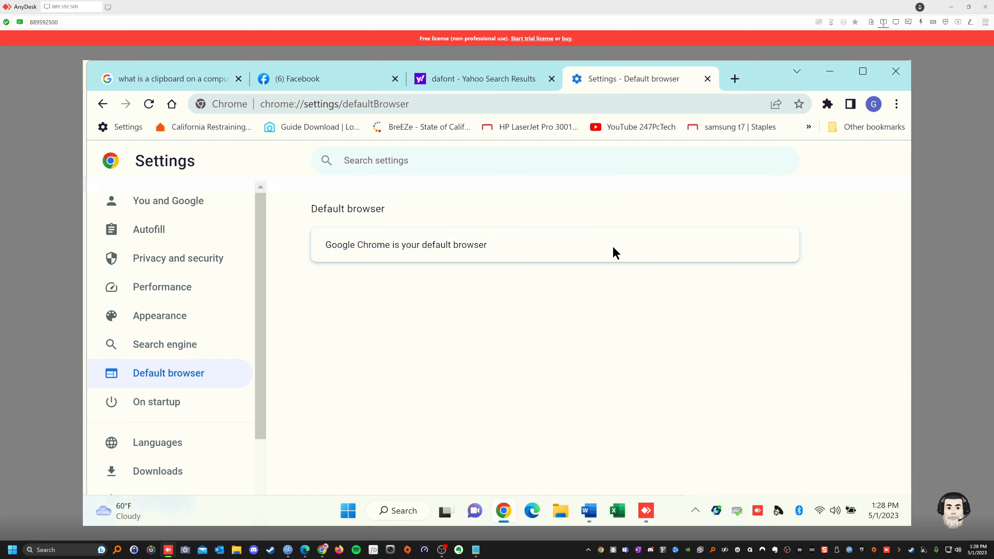
Search for "dafont" from the search box of a new tab and open the "DaFont - Download fonts" result
left_click(735, 79)
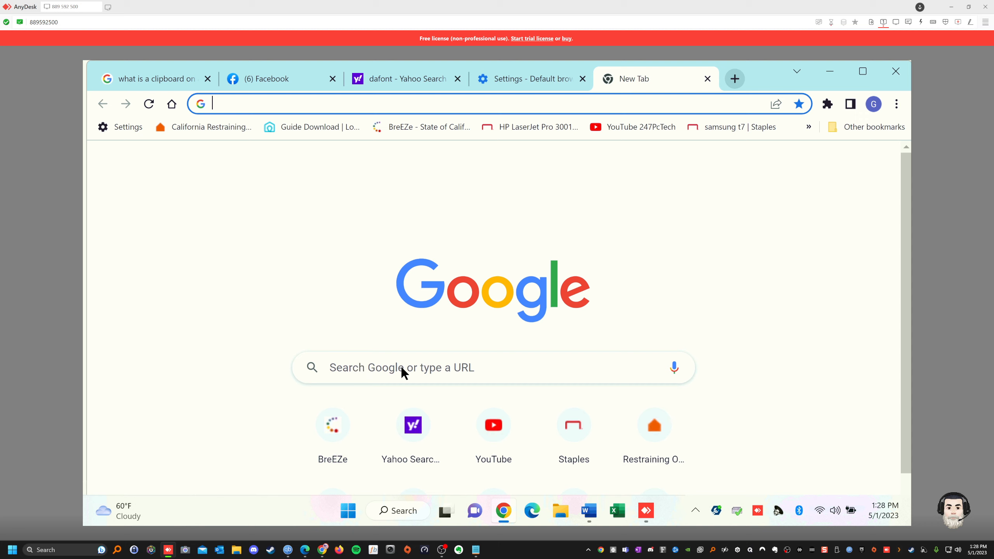
left_click(443, 367)
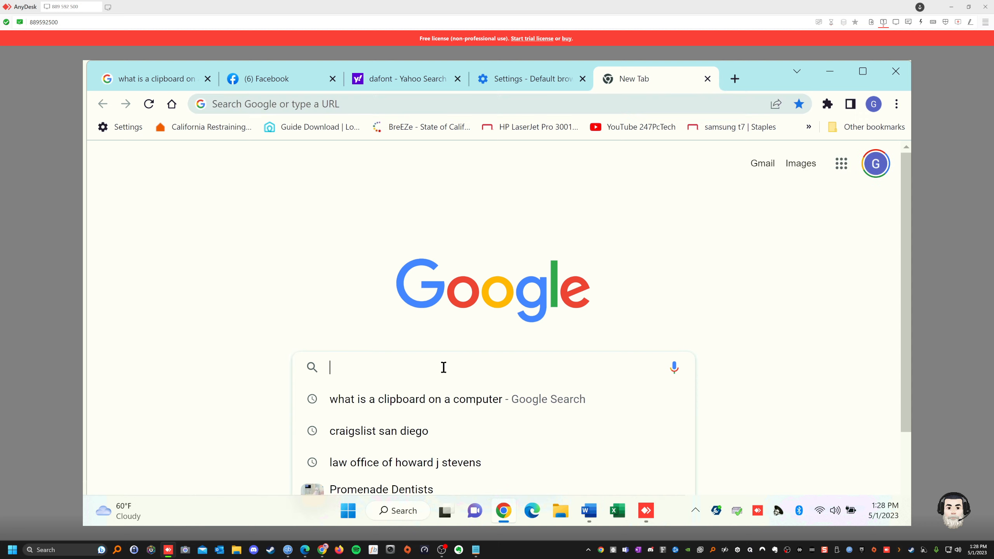
type("da")
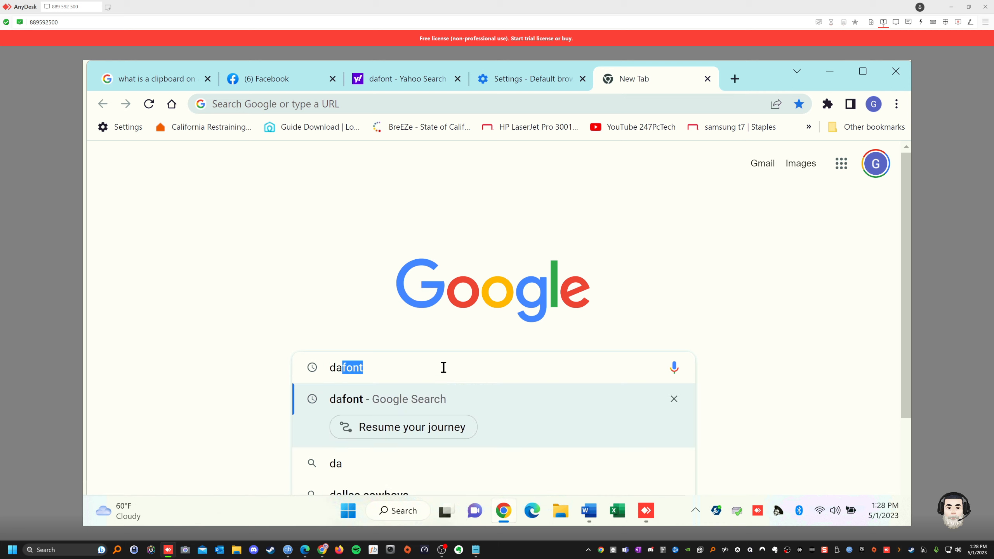
key("Return")
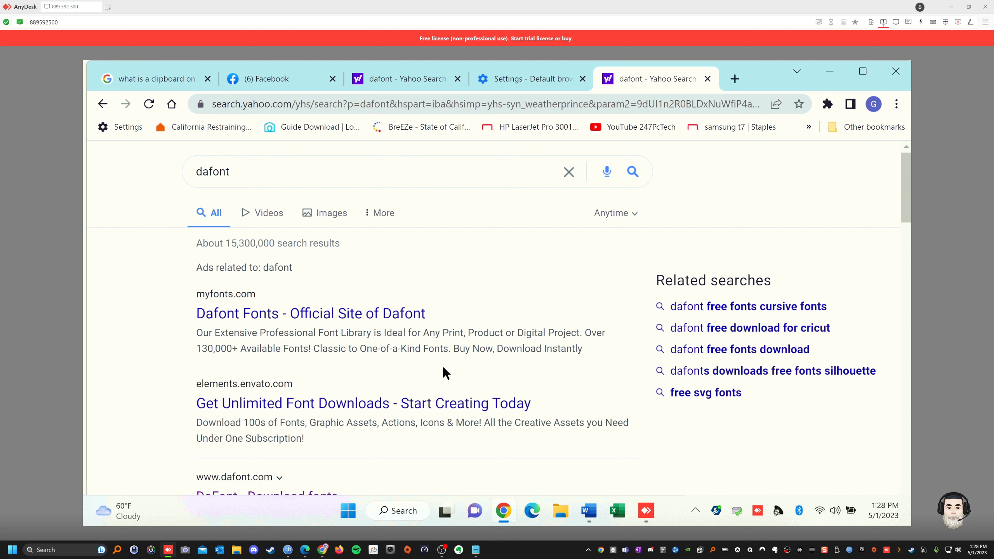
scroll(362, 340, "down", 2)
scroll(360, 352, "down", 3)
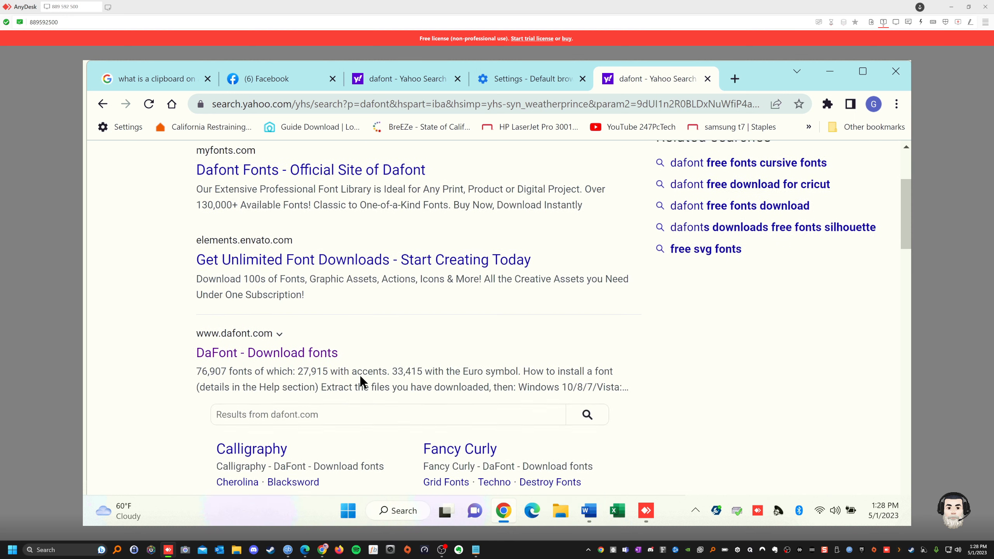
left_click(228, 353)
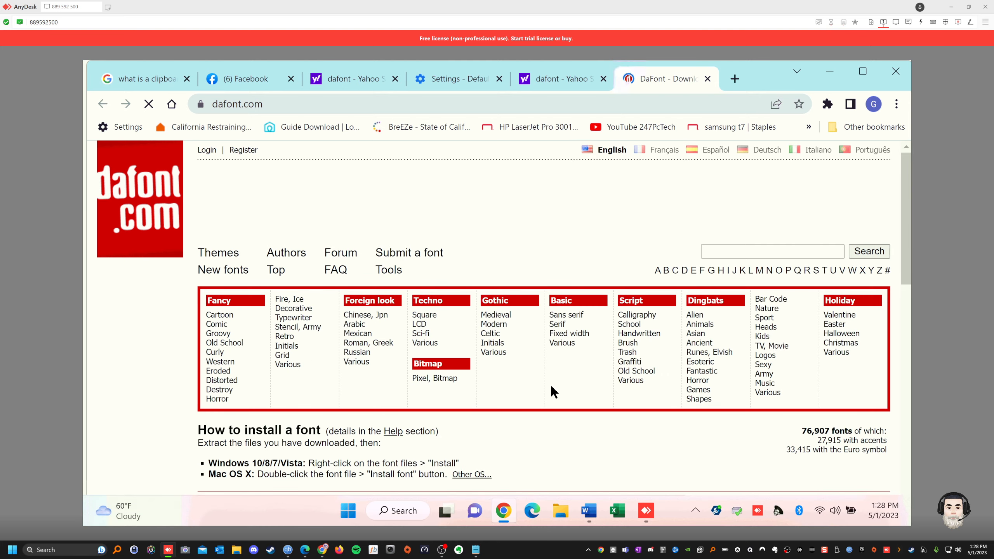
Open the Fancy > Retro category on DaFont and download the Codigra font
scroll(627, 325, "down", 3)
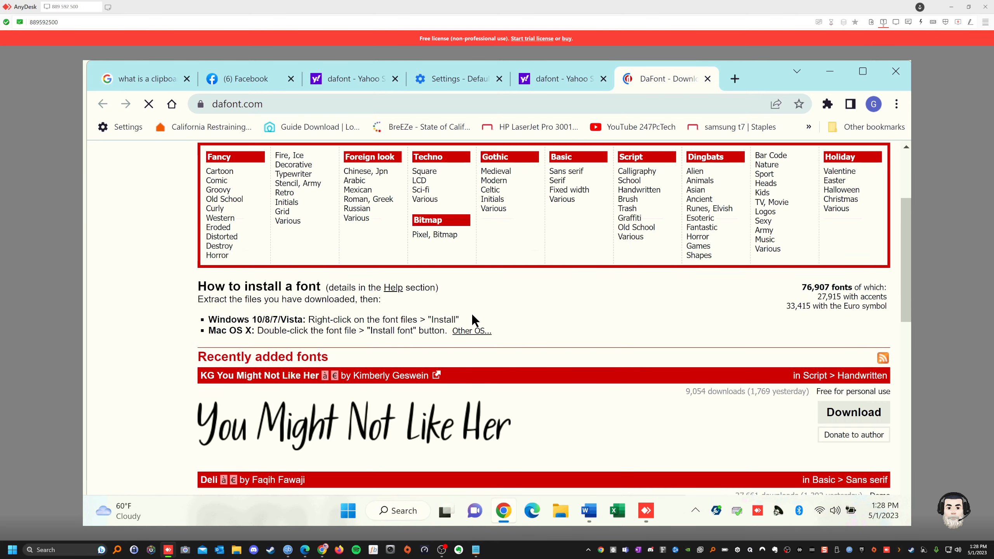
left_click(283, 193)
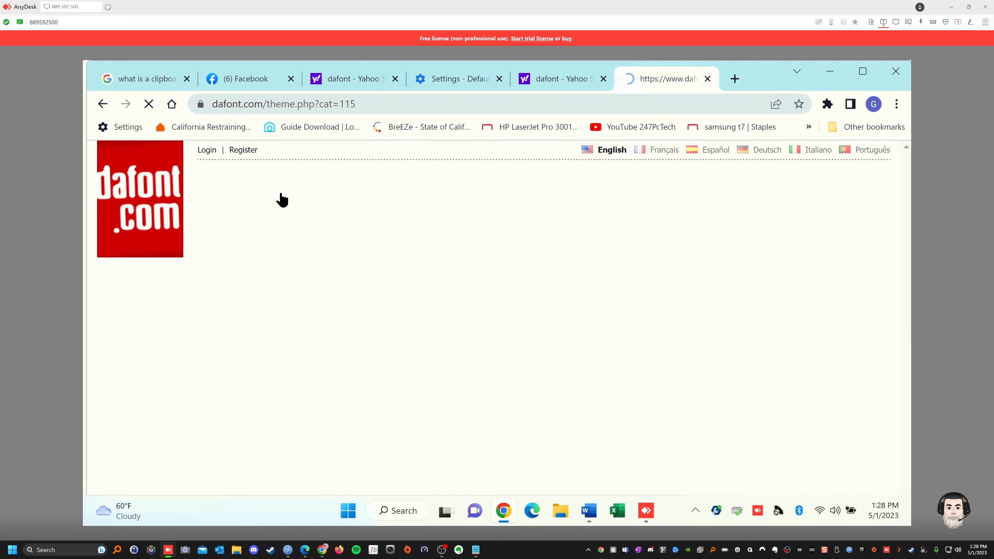
scroll(498, 339, "down", 6)
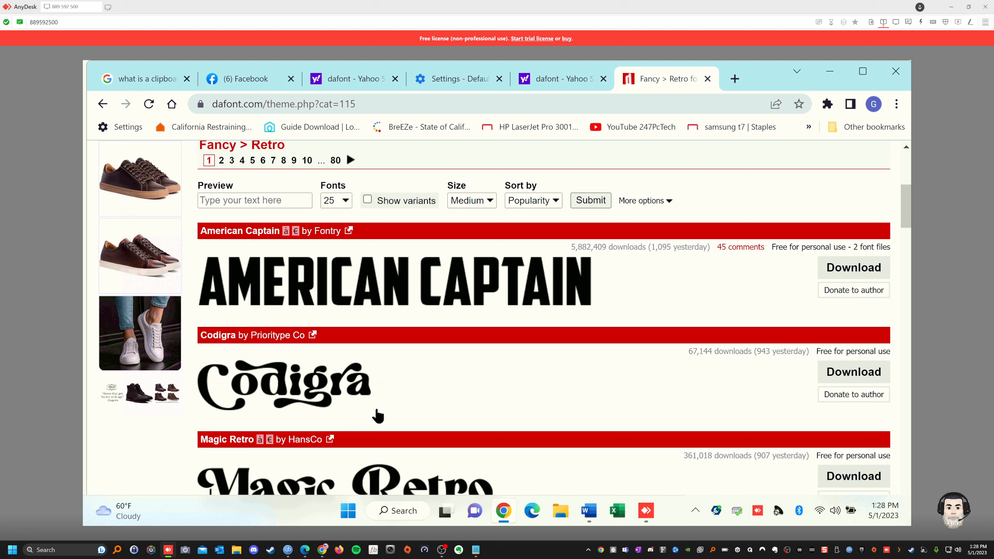
left_click(846, 377)
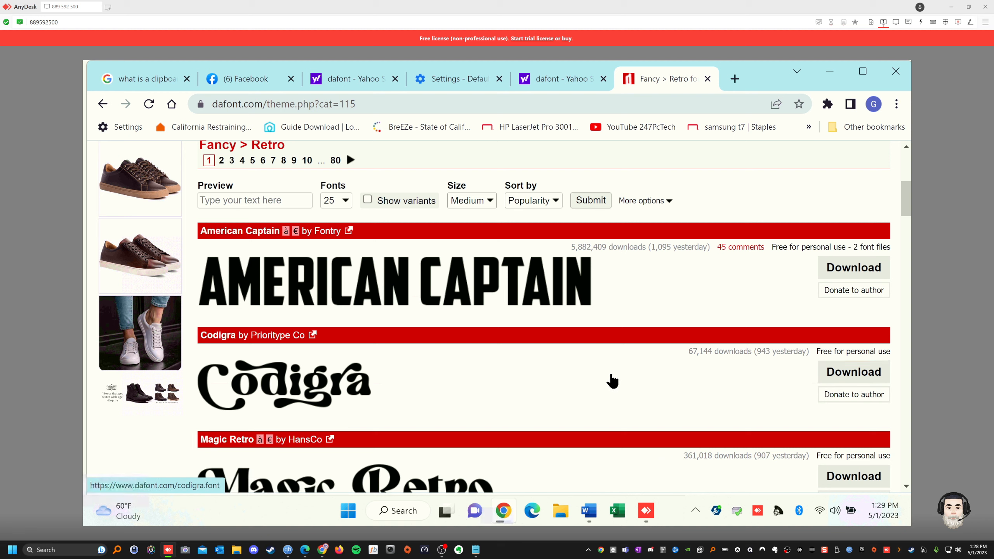
left_click(846, 375)
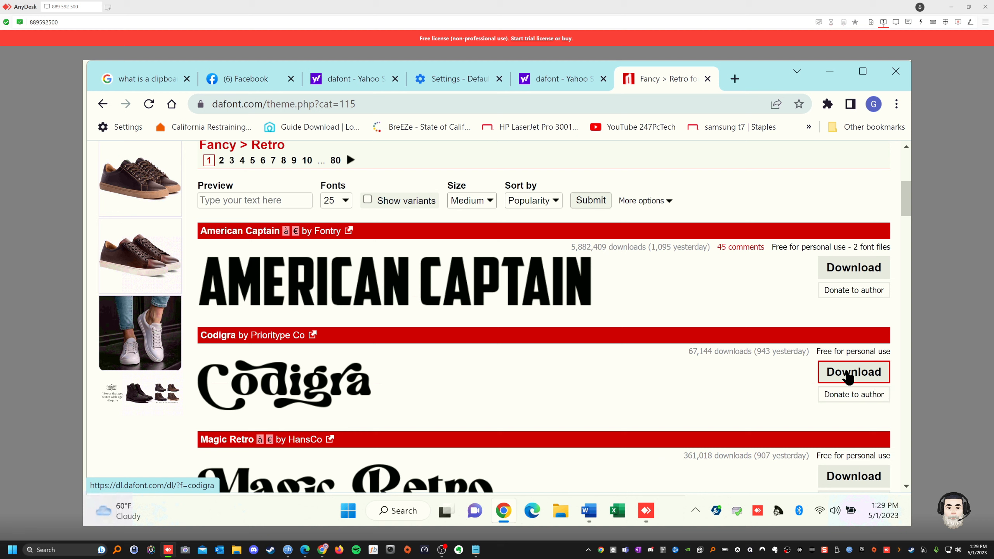
Open codigra (1).zip from Chrome's download list and dismiss the WinRAR license notice
left_click(897, 105)
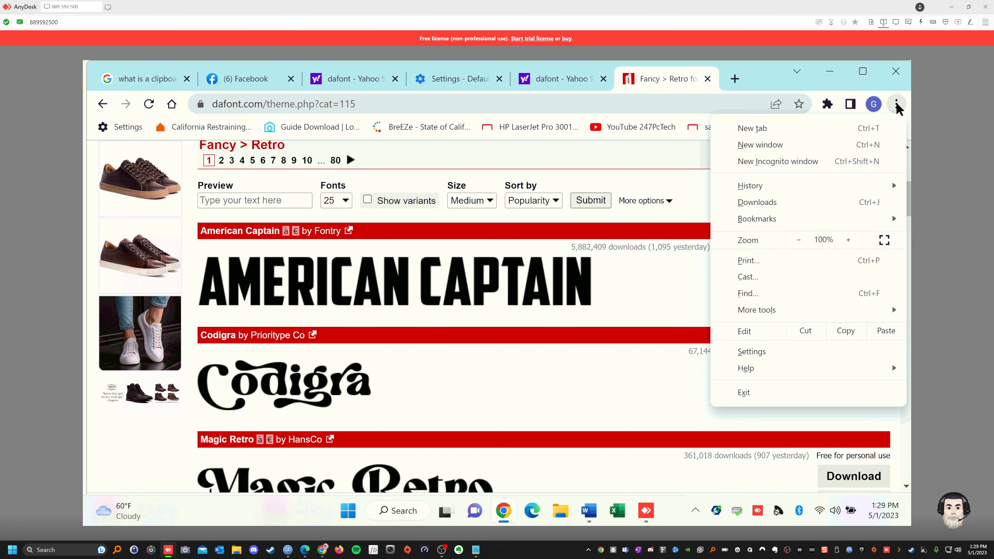
left_click(752, 202)
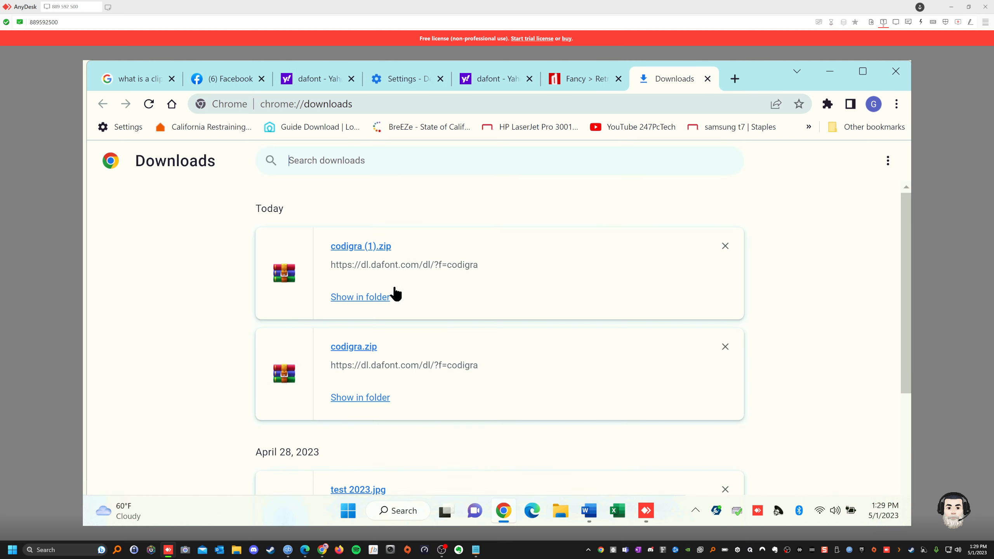
left_click(351, 248)
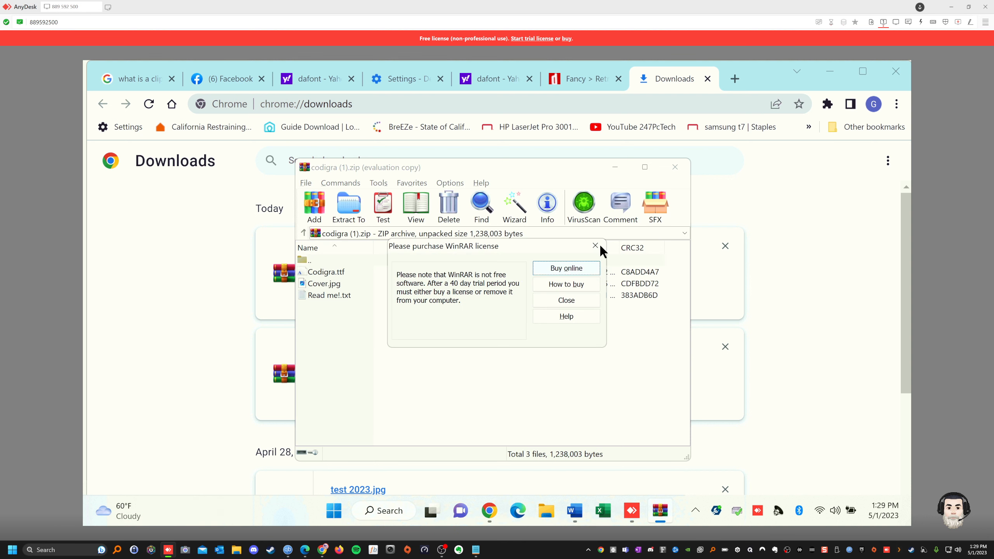
left_click(595, 246)
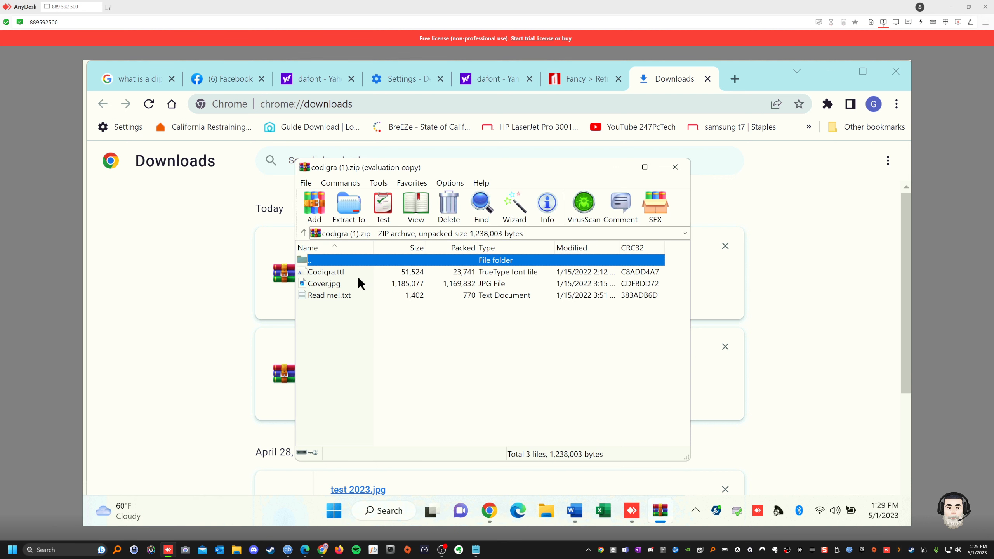
Install the font from Codigra.ttf in the archive and close its preview window
double_click(329, 272)
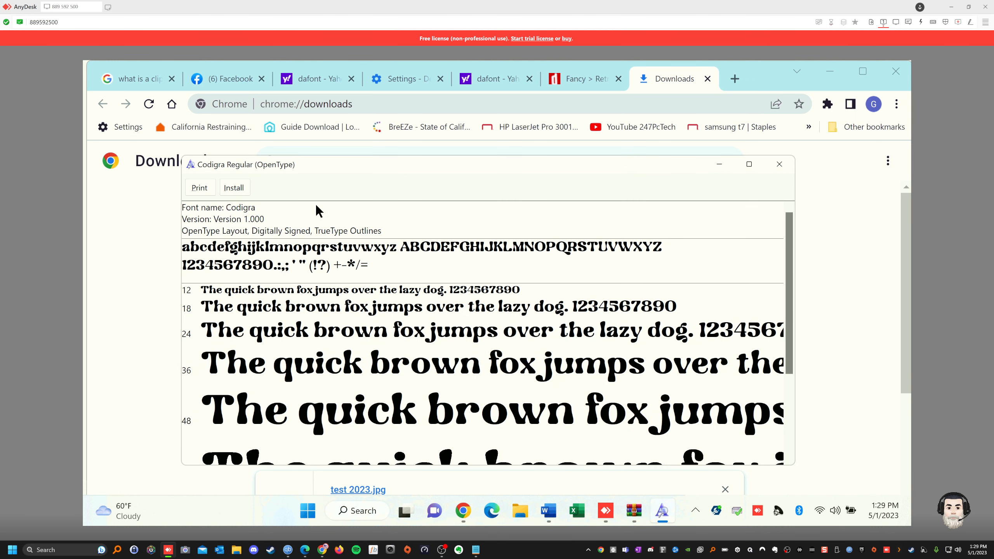
left_click(236, 187)
left_click(779, 164)
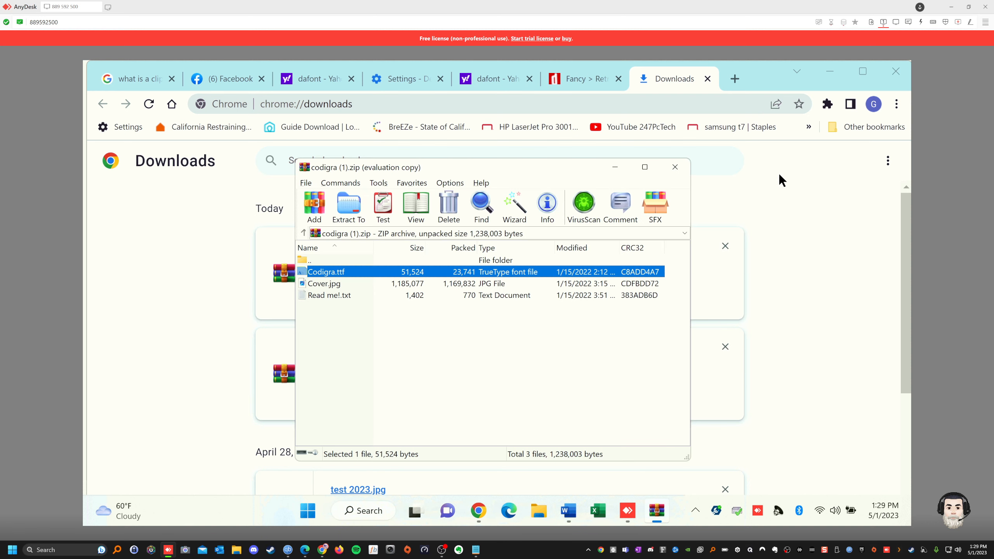
Close the codigra (1).zip archive window and the Chrome window
left_click(674, 168)
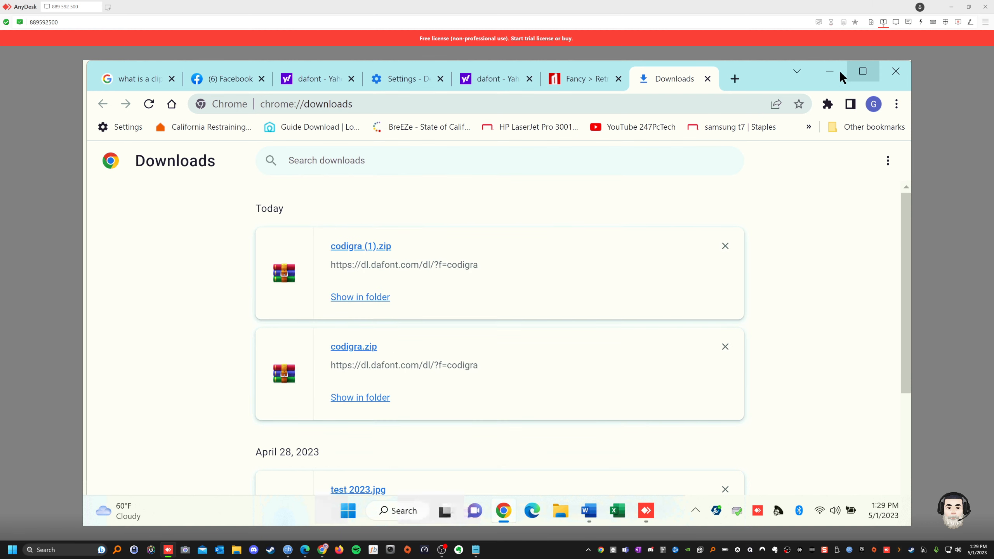
left_click(894, 73)
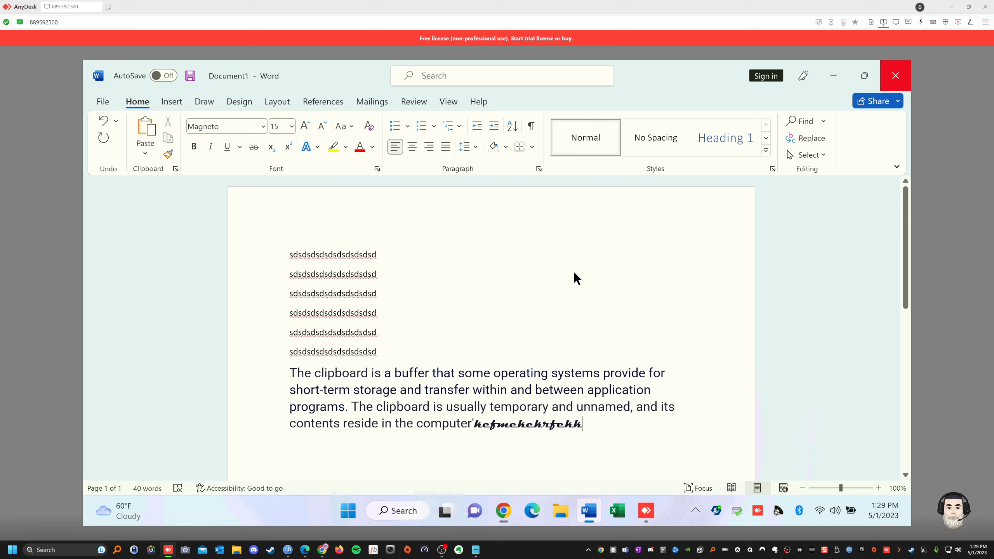
Close Document1, saving it as a Word Document in the Documents folder under the suggested file name
left_click(895, 79)
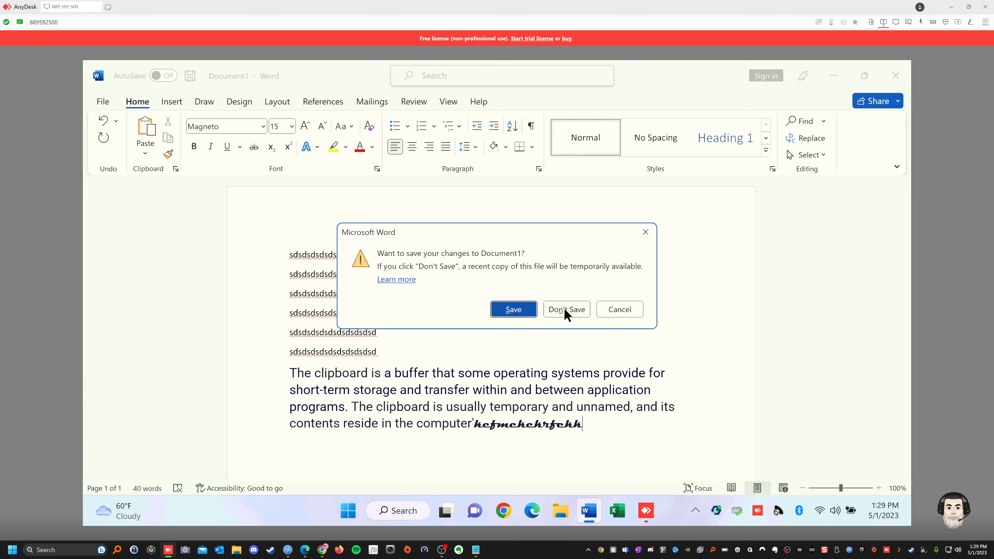
left_click(515, 309)
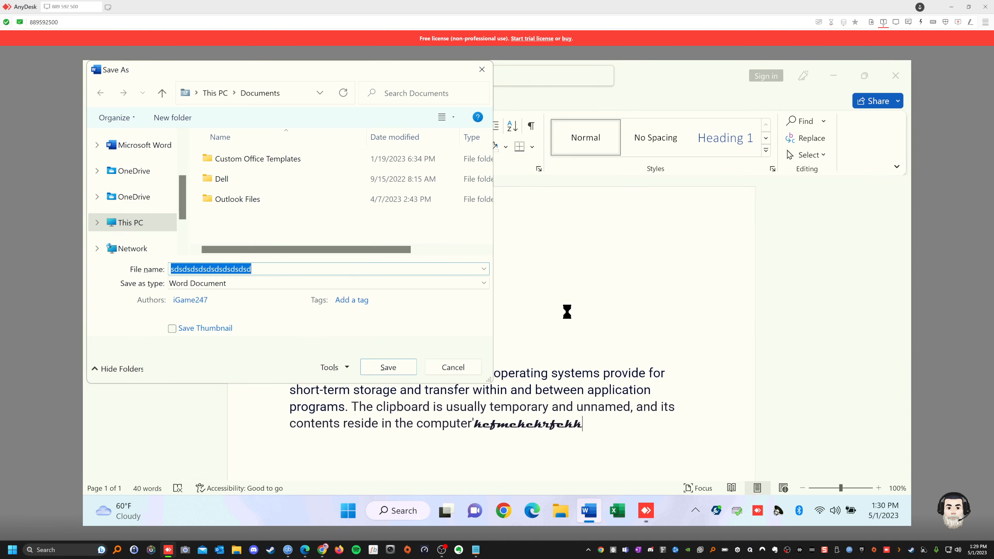
left_click(388, 367)
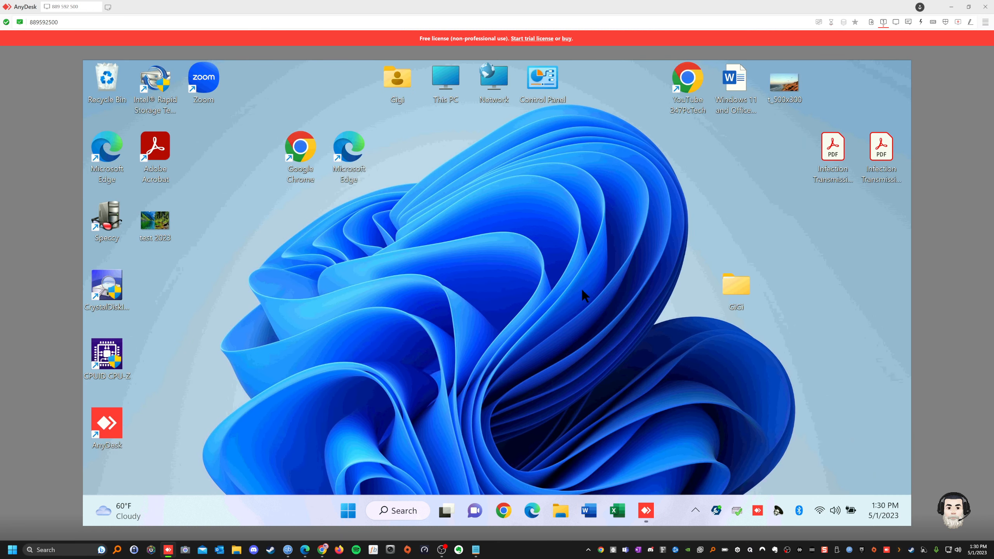
Start Word again and open the recent document FileName from Downloads
left_click(589, 513)
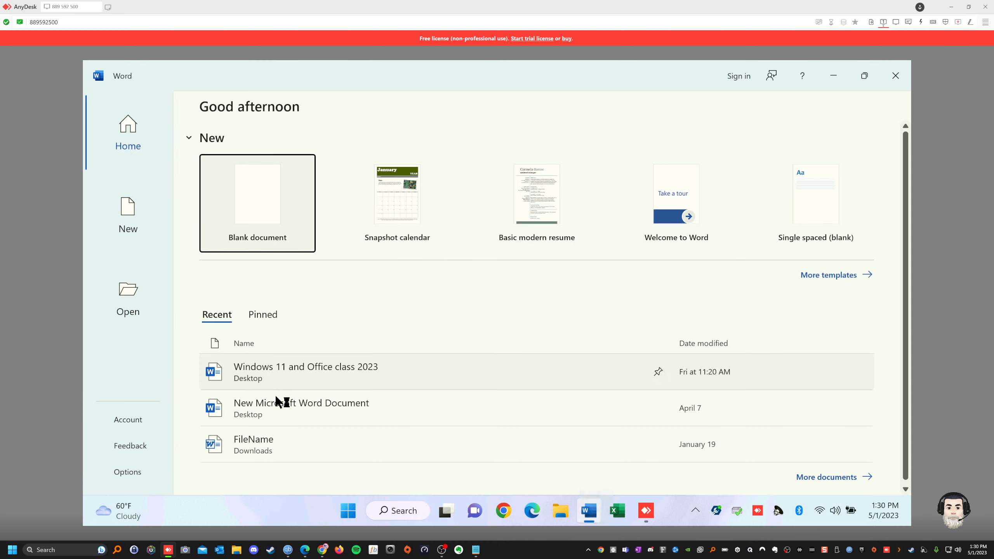
left_click(250, 445)
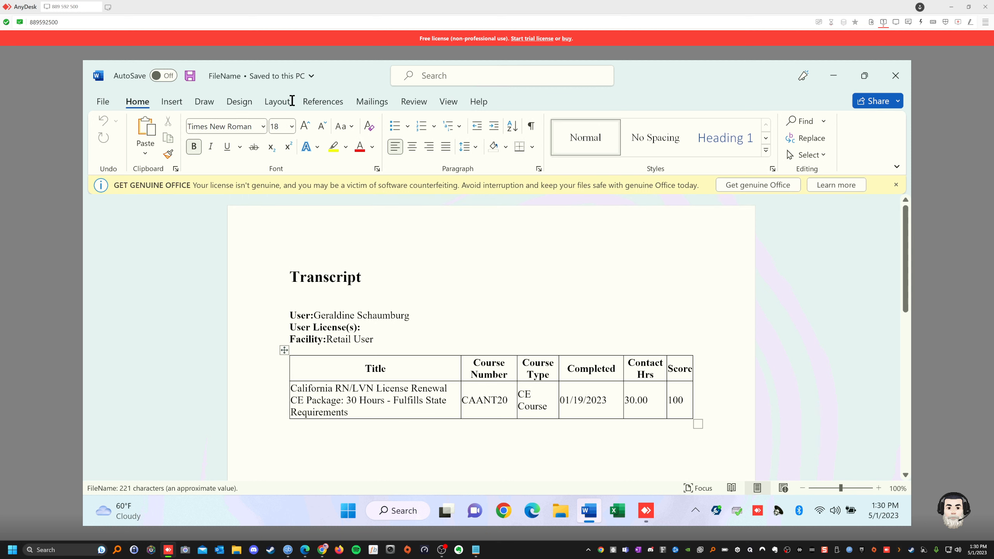
Dismiss the licence notice in FileName and open the recent document "Windows 11 and Office class 2023"
left_click(101, 101)
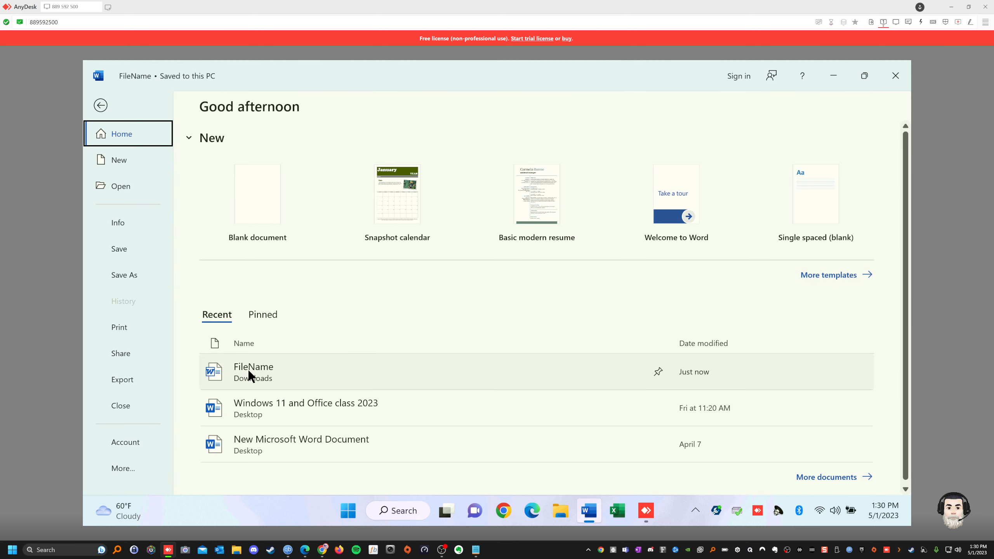
left_click(95, 103)
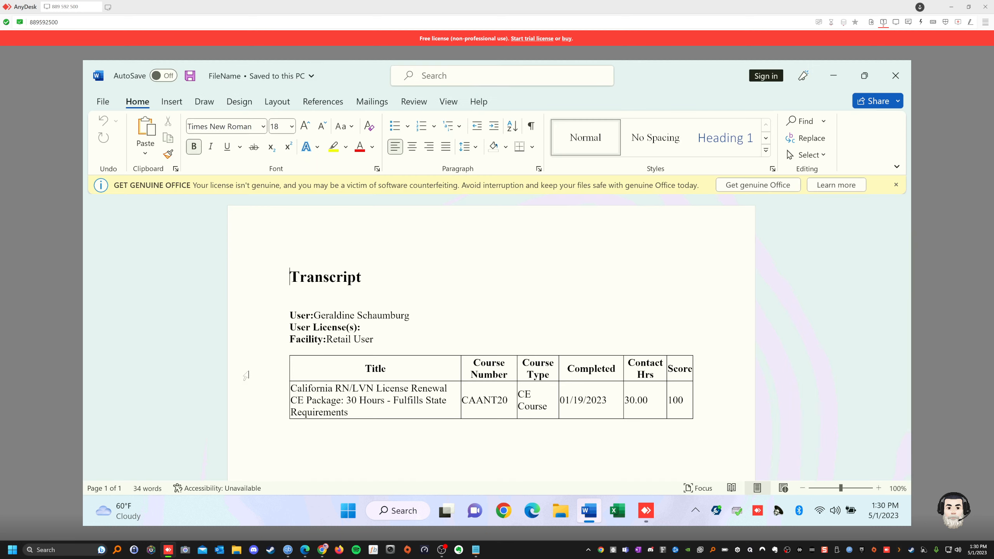
left_click(104, 103)
left_click(96, 104)
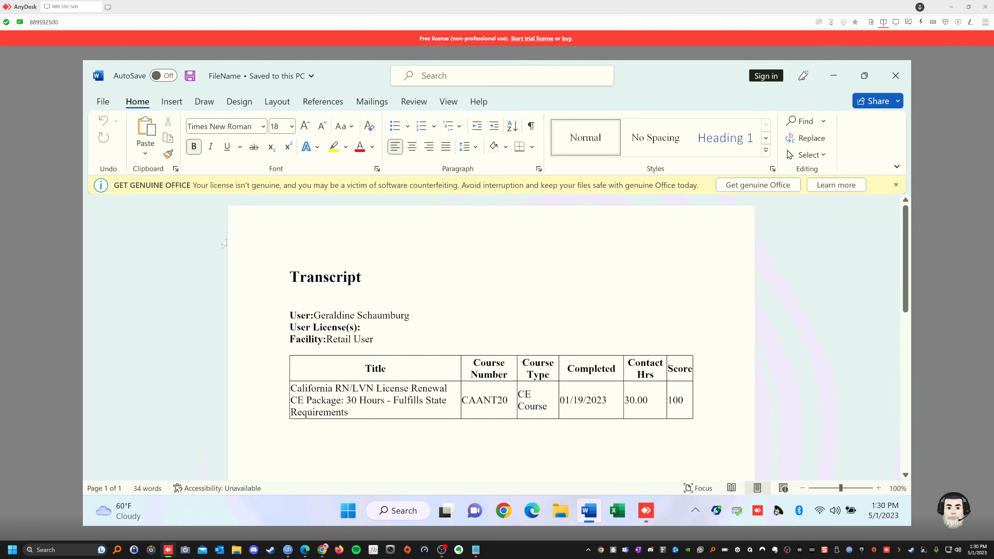
left_click(896, 185)
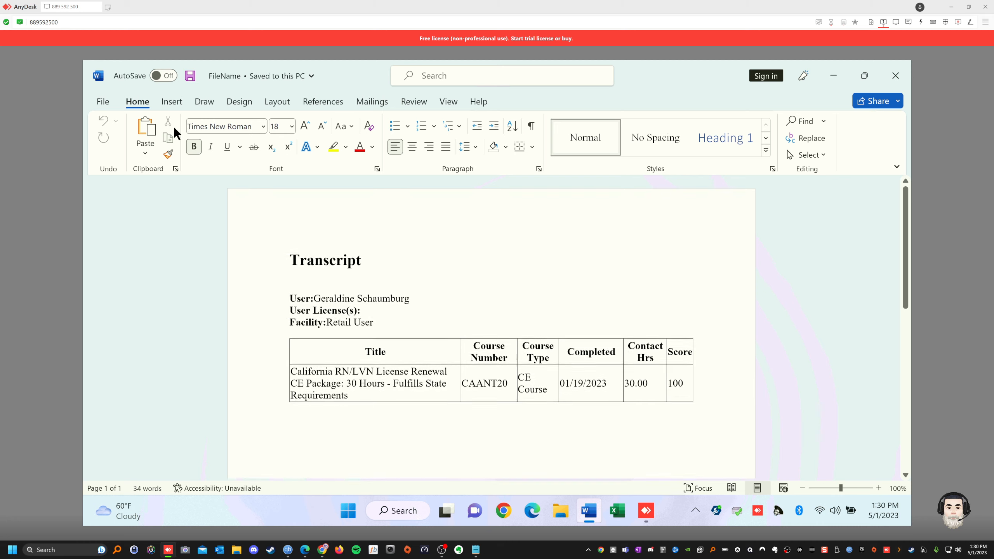
left_click(101, 105)
left_click(281, 412)
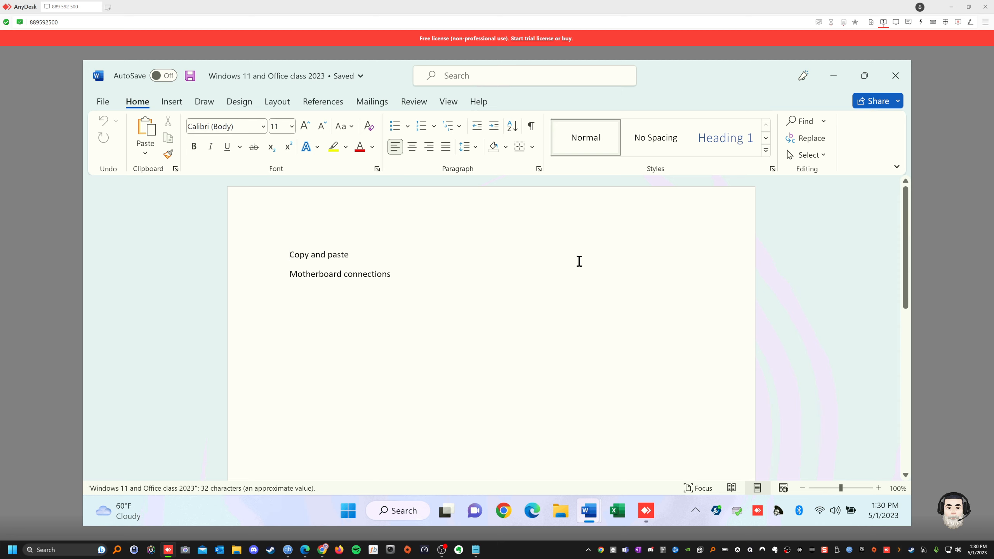
Choose the newly installed Codigra font for text entered at the start of the document
left_click(263, 125)
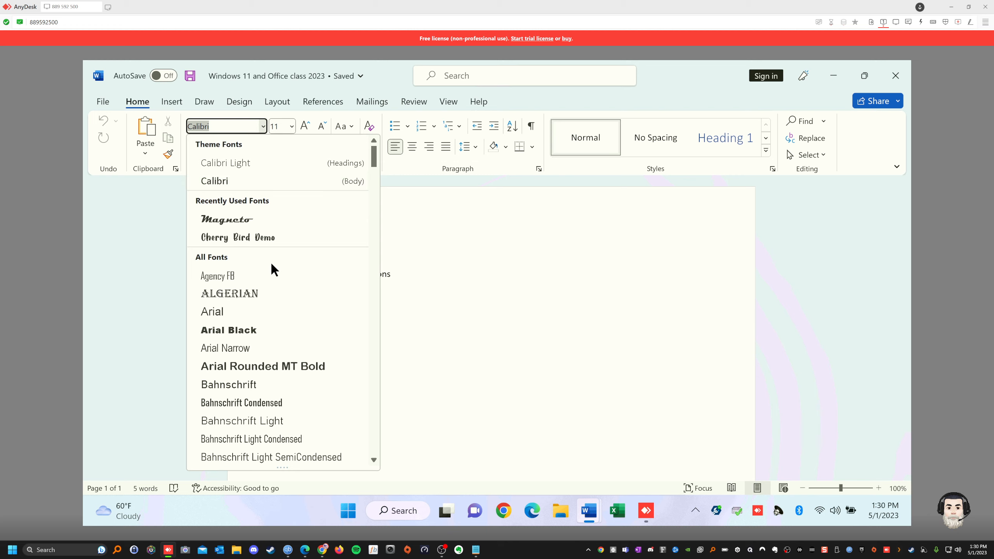
scroll(270, 263, "down", 3)
scroll(270, 261, "up", 3)
scroll(267, 239, "down", 5)
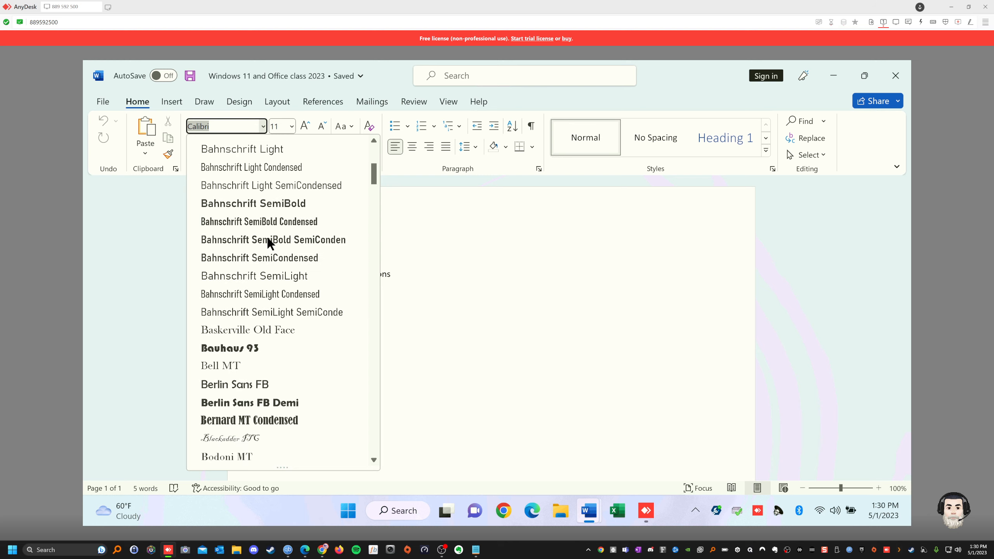
scroll(270, 241, "down", 3)
scroll(271, 266, "down", 3)
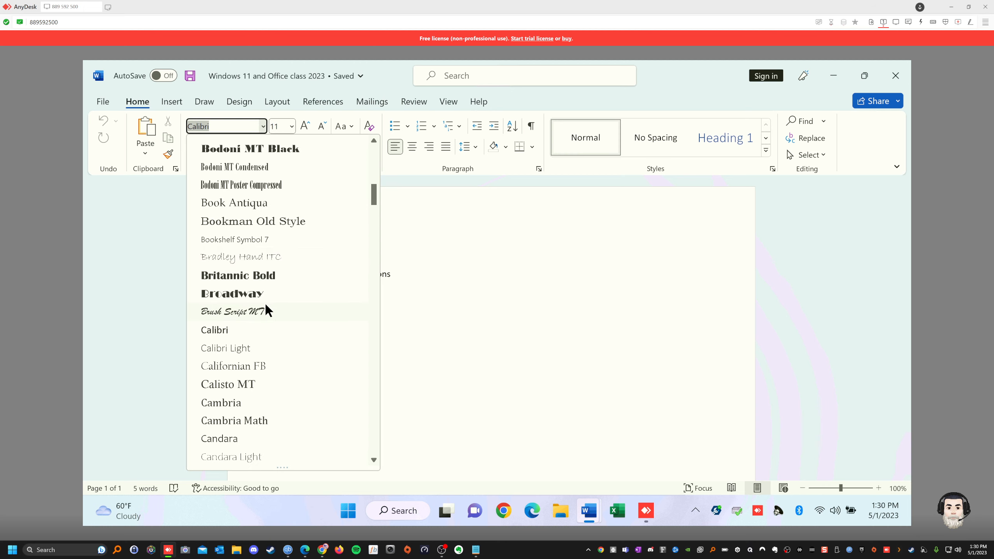
scroll(264, 304, "down", 2)
scroll(300, 306, "down", 2)
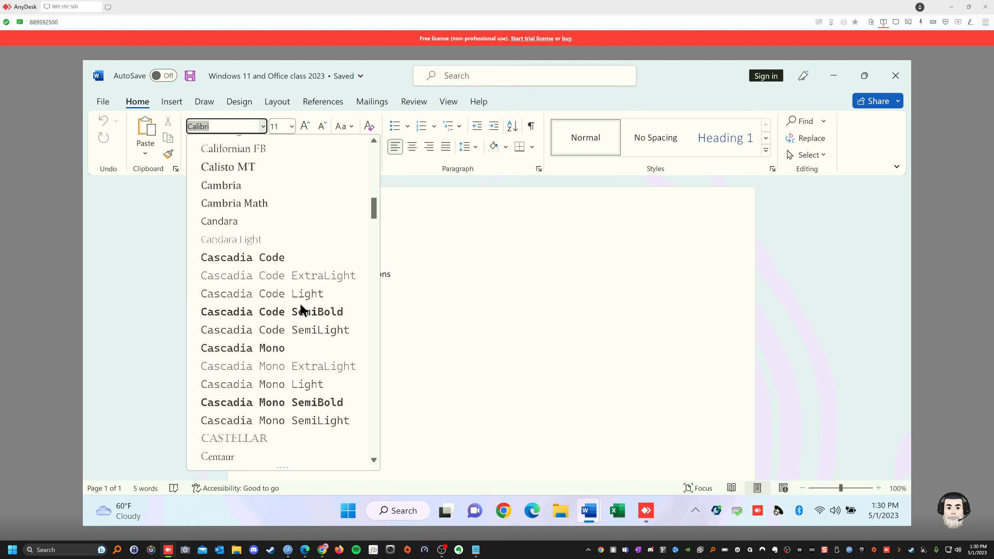
scroll(300, 308, "down", 3)
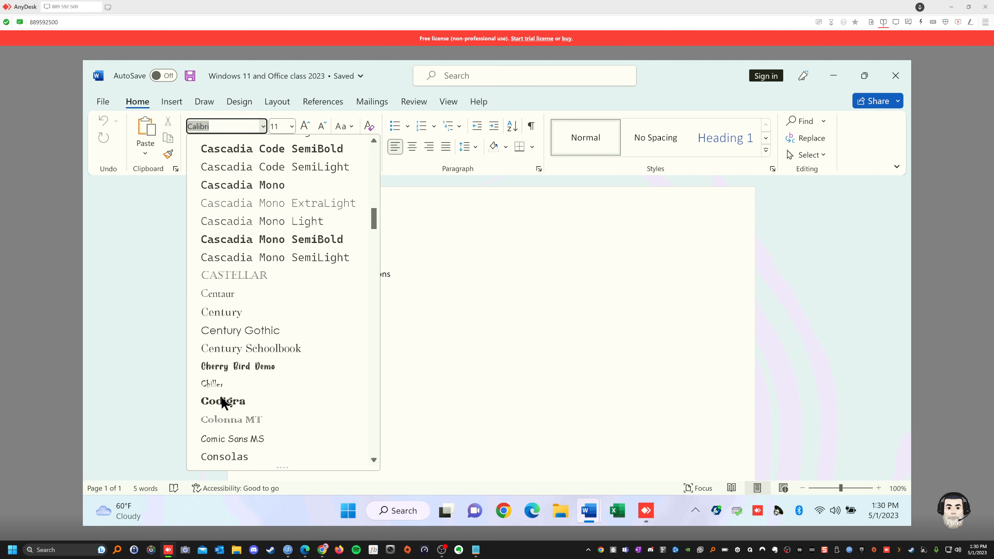
left_click(223, 402)
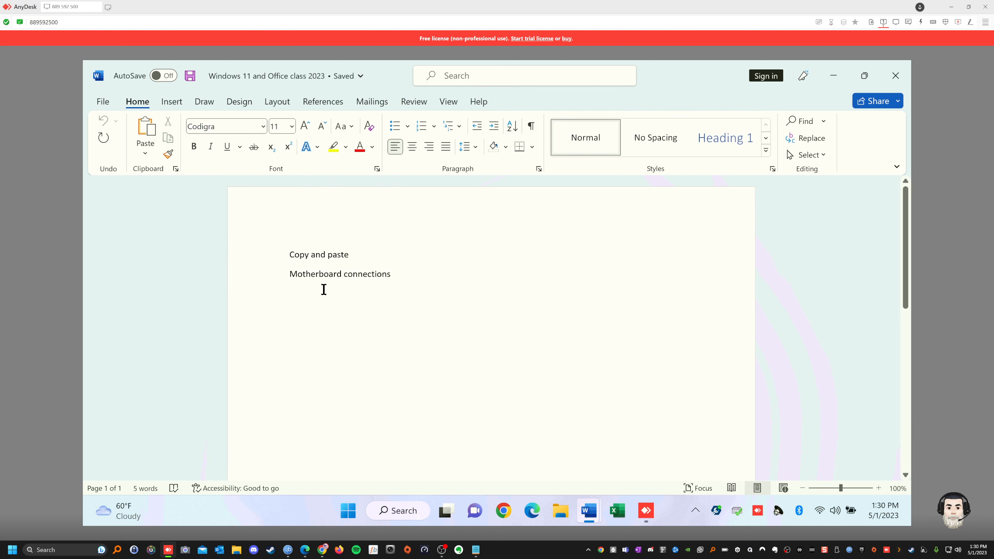
Enter "sdfdfdfdsfdsfdsfds" and a first name followed by "is Da Man", separated by a space, with two line breaks before "Copy and paste"
type("sdfdfdfdsfdsfdsfds")
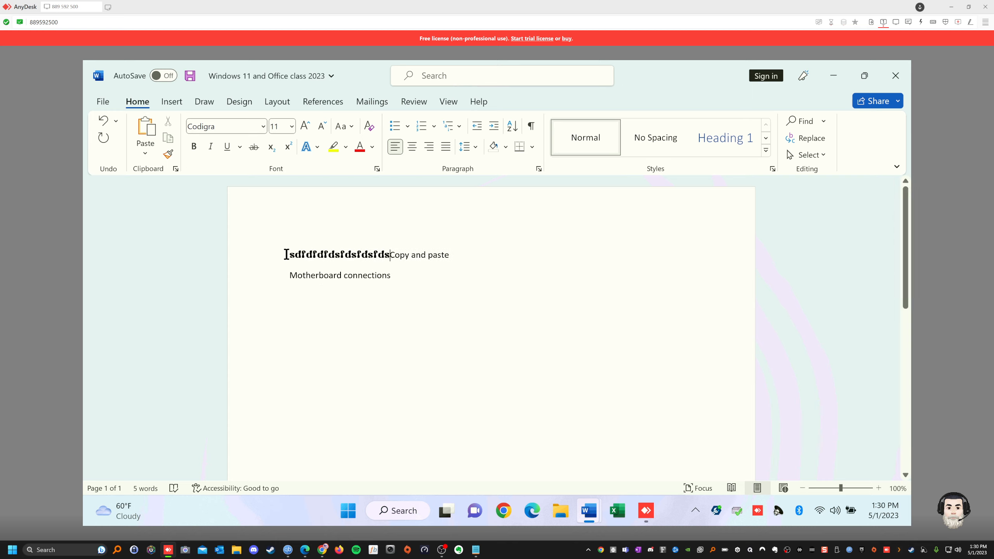
type("Cesar is")
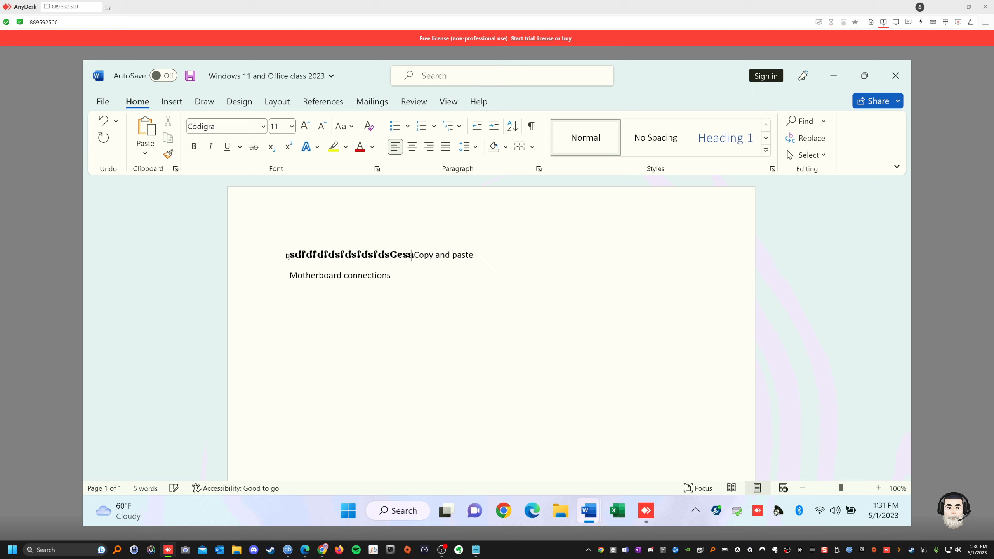
type(" Da Man")
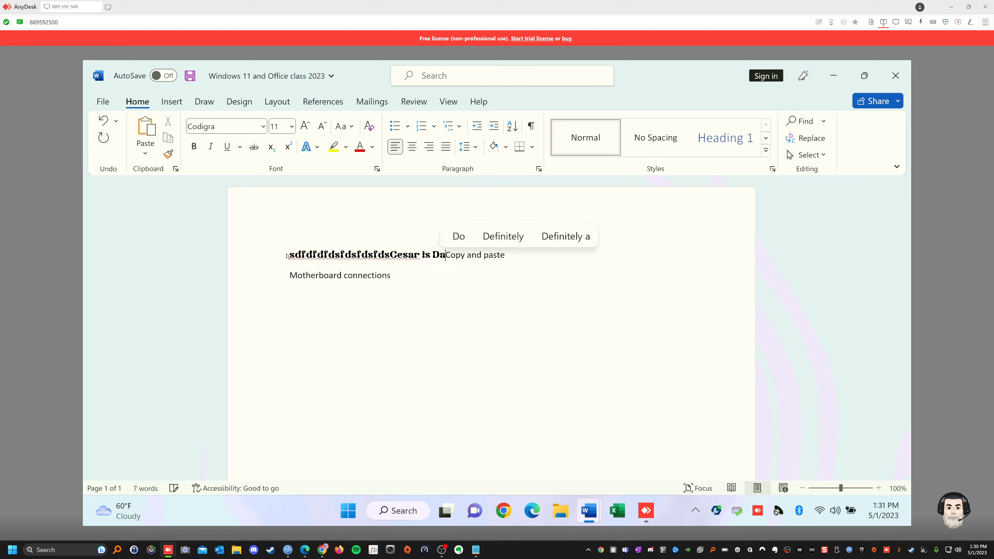
key("Return")
key("Return")
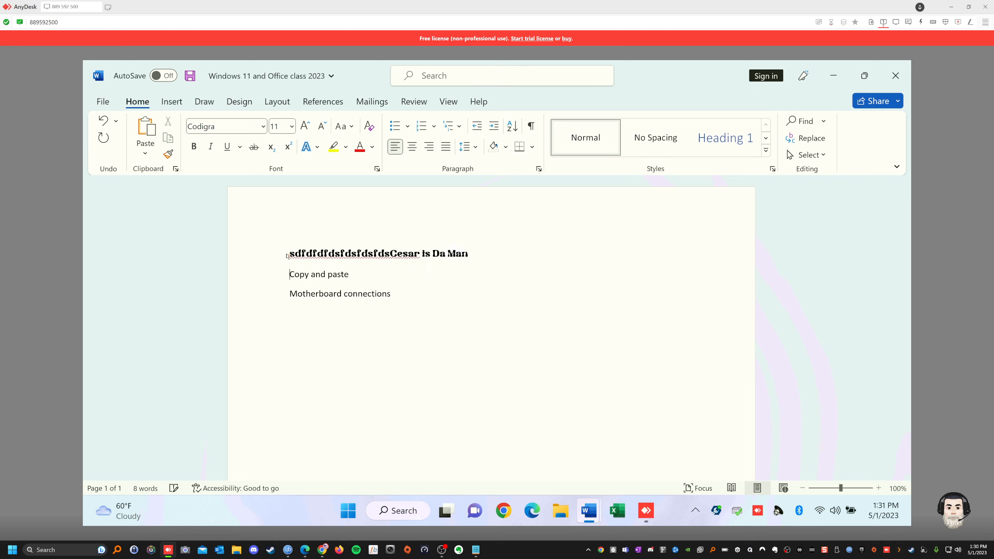
left_click(390, 253)
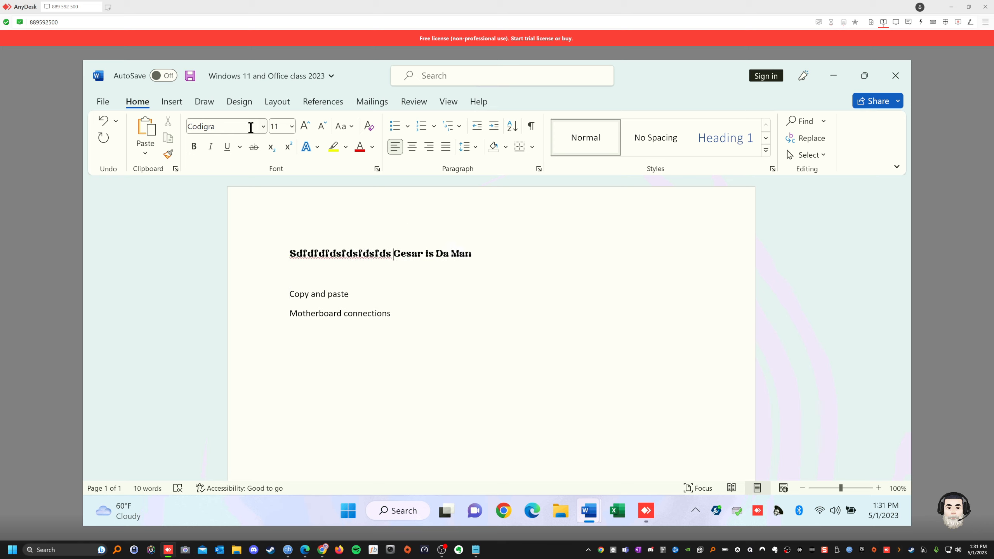
Select the first name and "is Da Man" and try font sizes 72 and 26 on it
left_click_drag(477, 253, 404, 257)
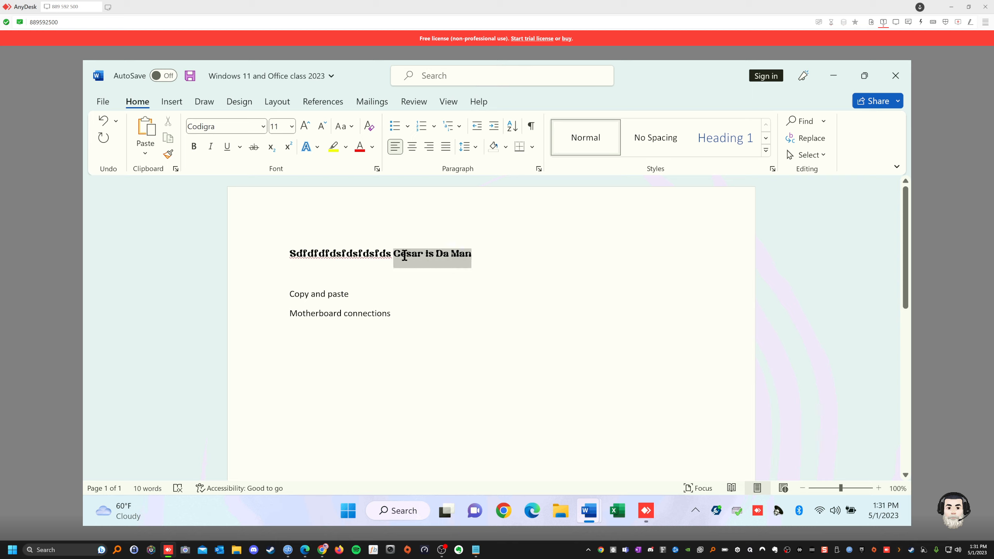
left_click(292, 127)
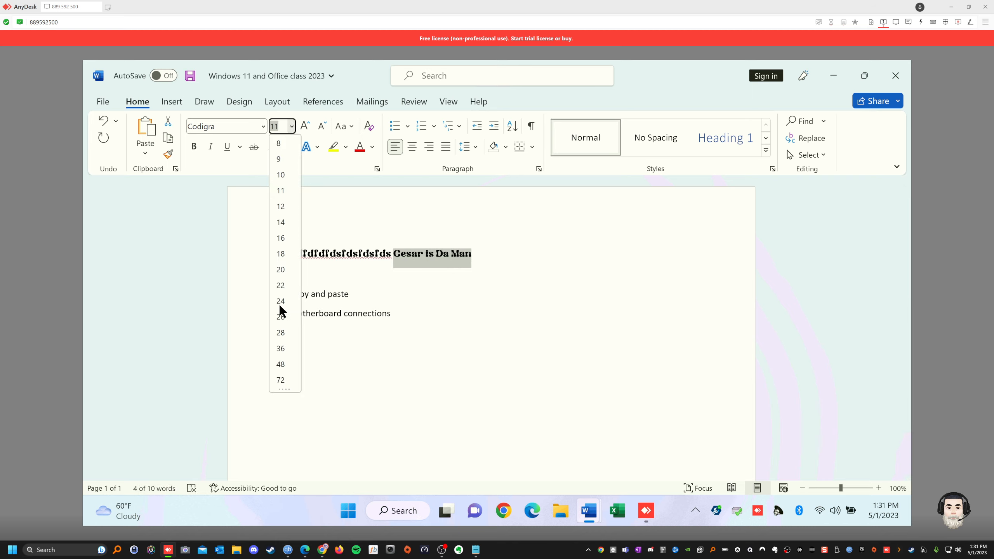
left_click(287, 384)
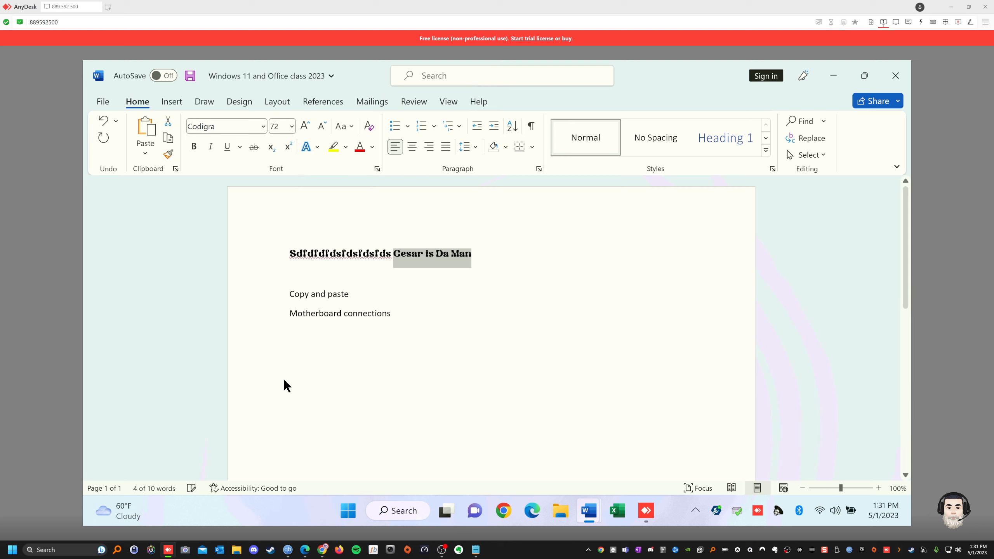
left_click(291, 124)
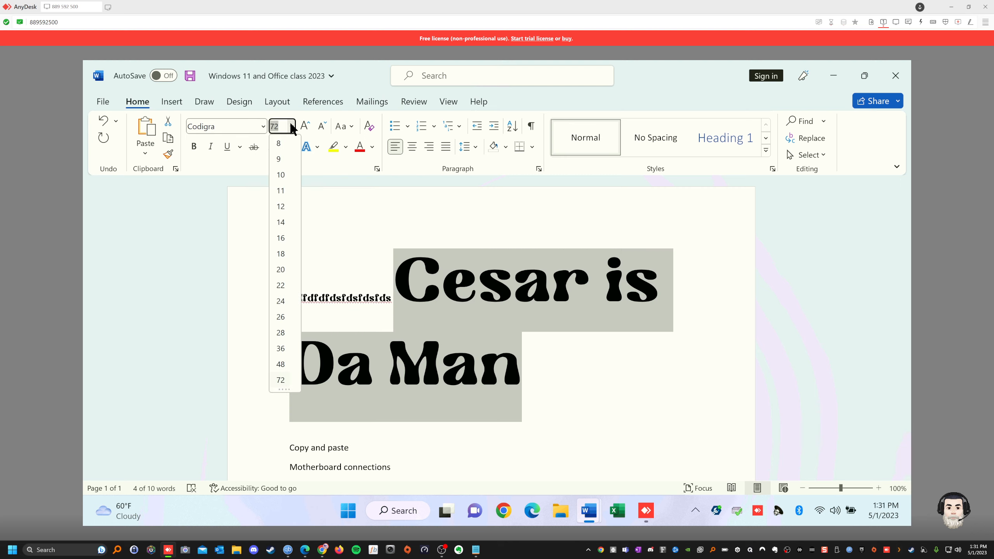
left_click(281, 317)
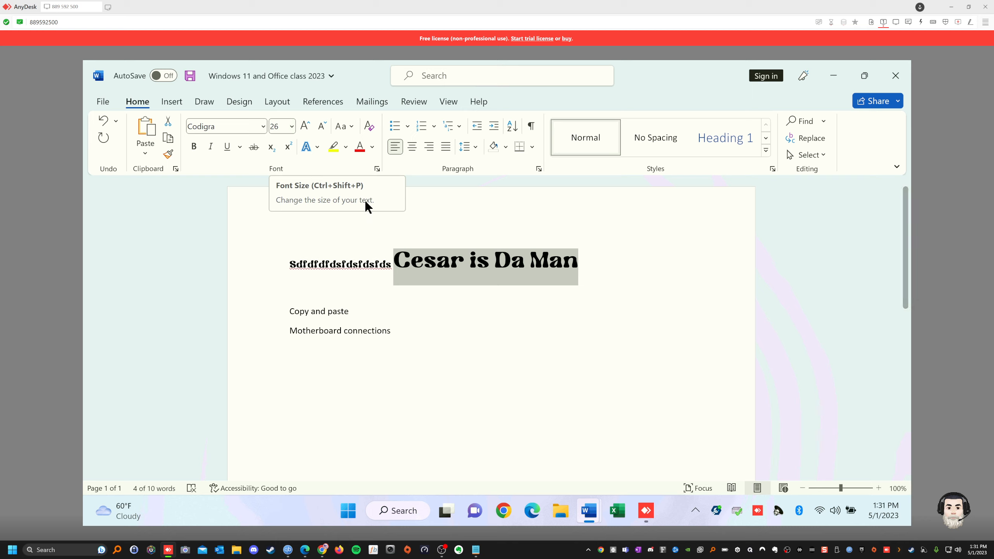
Enlarge the selected "is Da Man" phrase with Increase Font Size up to 80 points
left_click(305, 127)
left_click(305, 127)
left_click(305, 127)
left_click(305, 127)
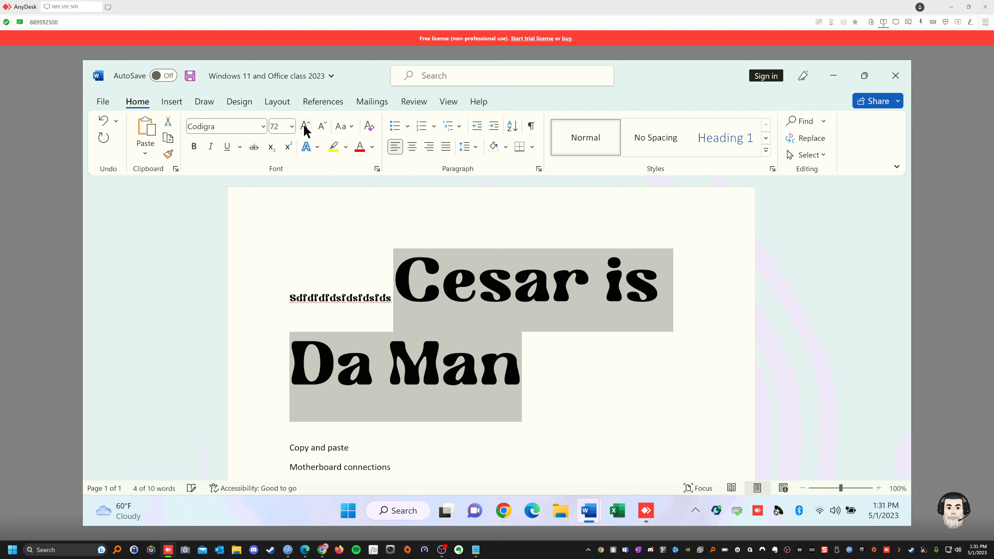
left_click(304, 127)
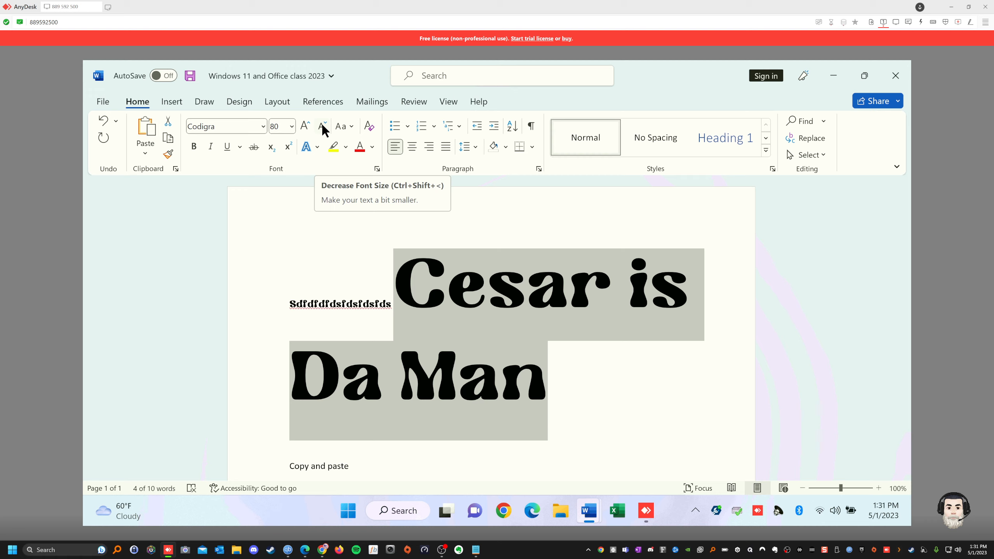
Reduce the selected "is Da Man" phrase with Decrease Font Size down to 36 points
left_click(321, 126)
left_click(321, 126)
left_click(322, 126)
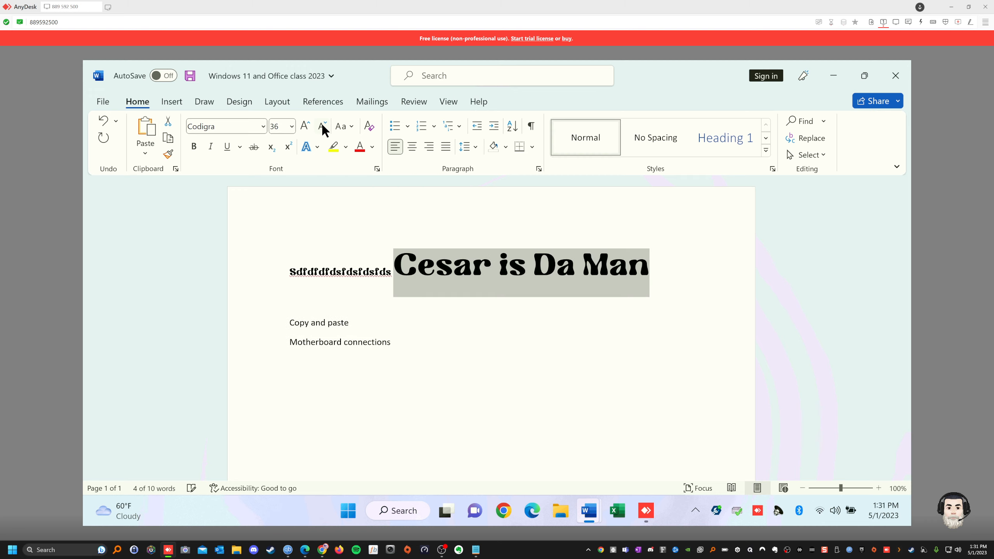
left_click(350, 125)
left_click(377, 175)
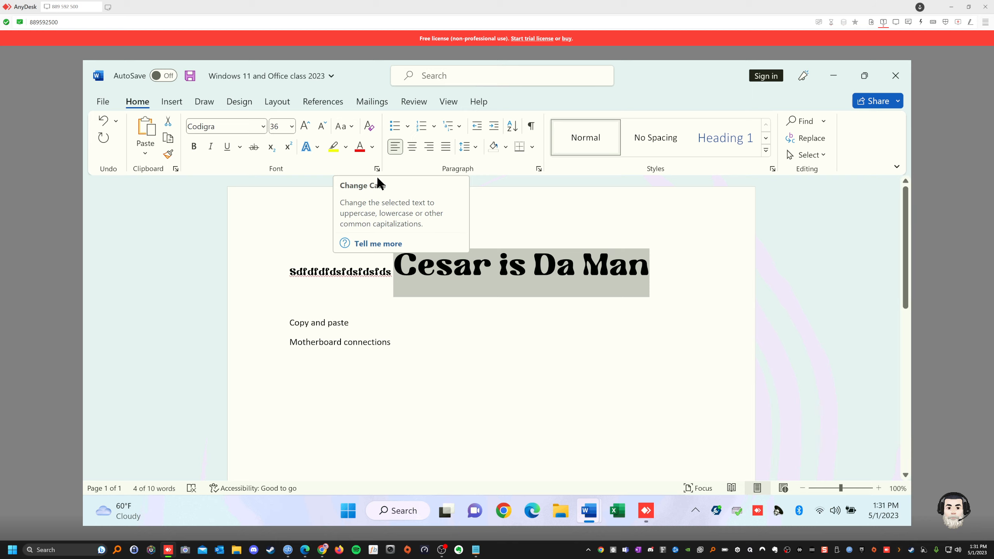
left_click(351, 126)
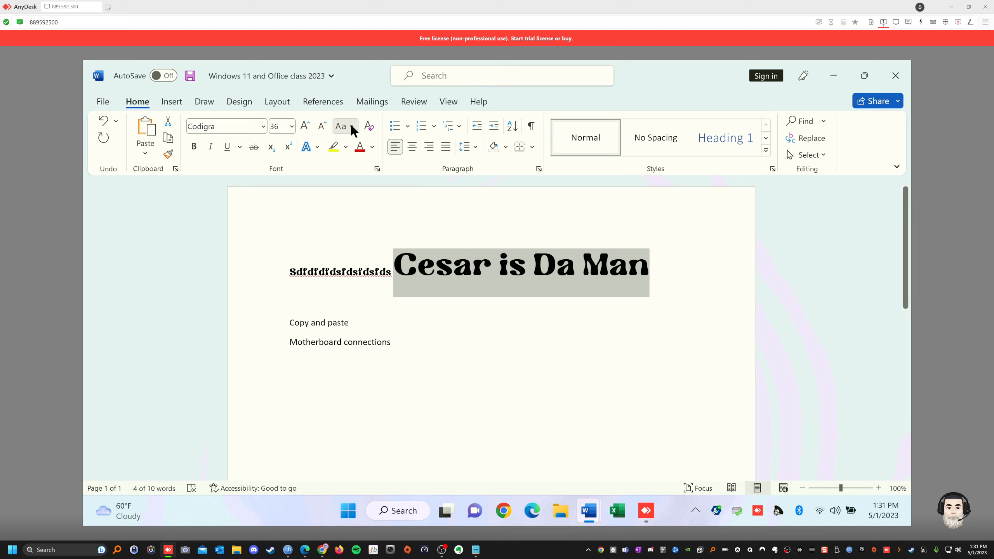
left_click(370, 170)
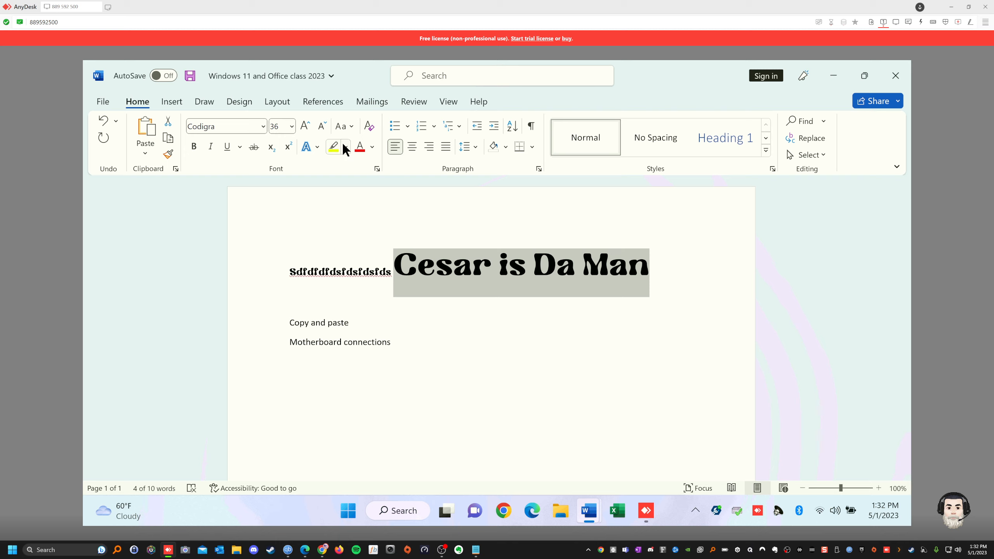
Clear all formatting from the selected first name and "is Da Man" phrase
left_click(368, 125)
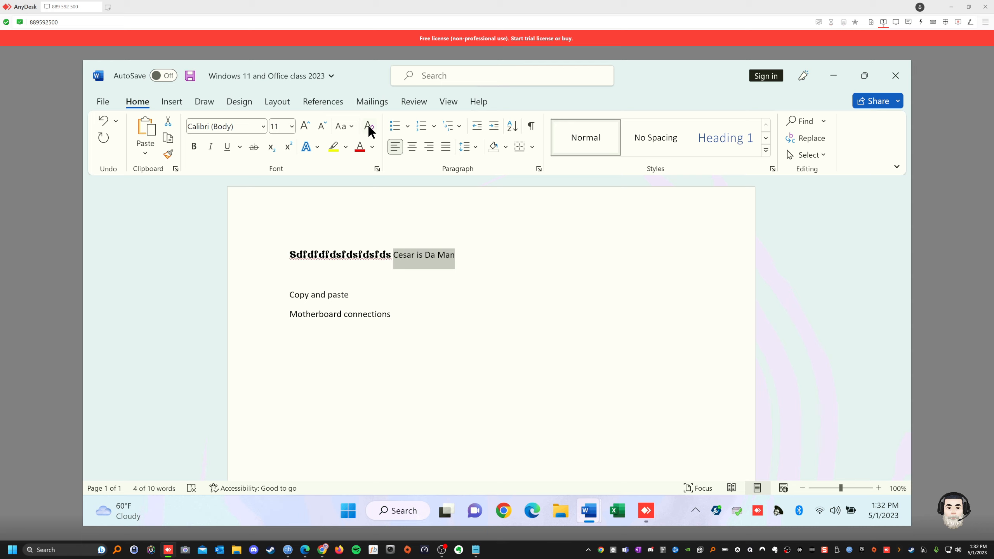
Undo the clearing of formatting on the selected "is Da Man" phrase, and switch bold on and off for it
left_click(102, 122)
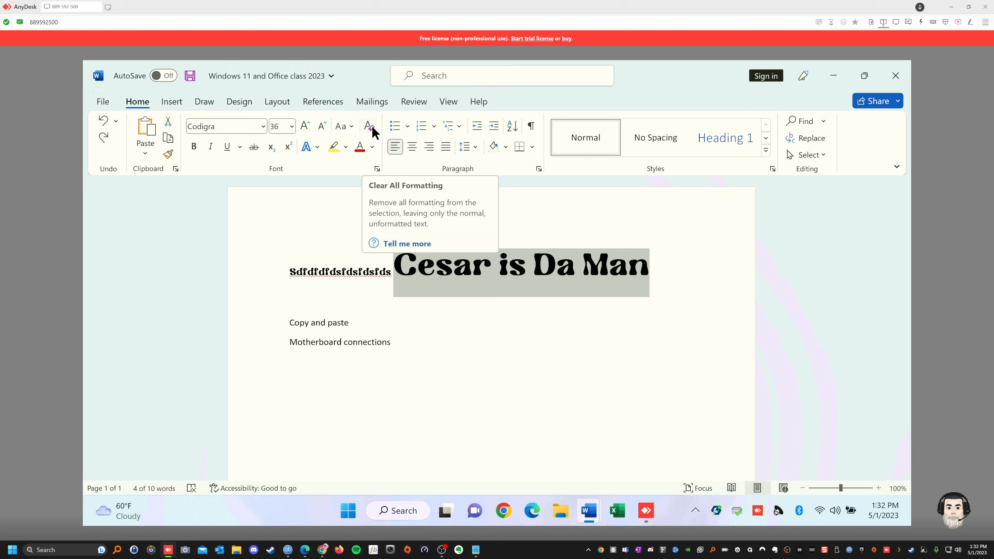
left_click(193, 146)
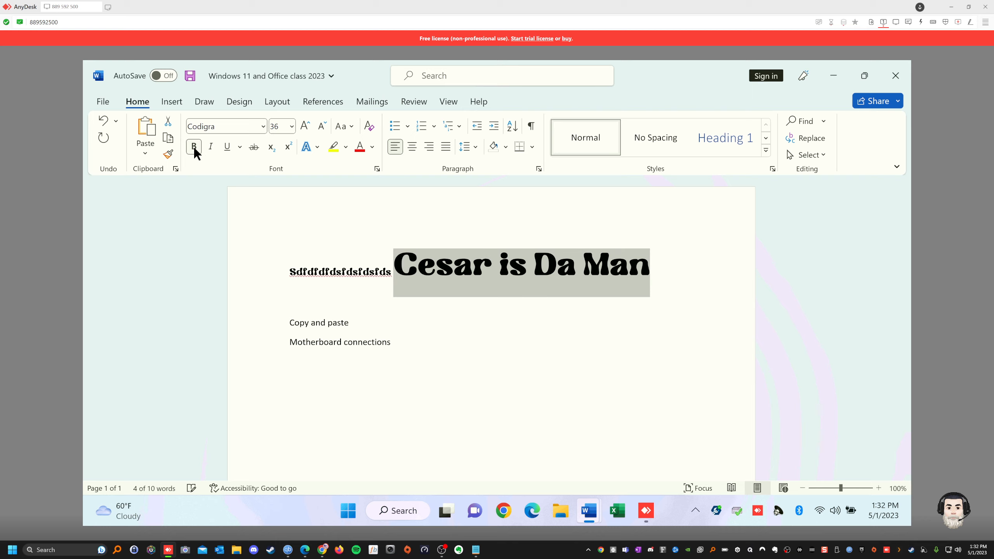
left_click(194, 146)
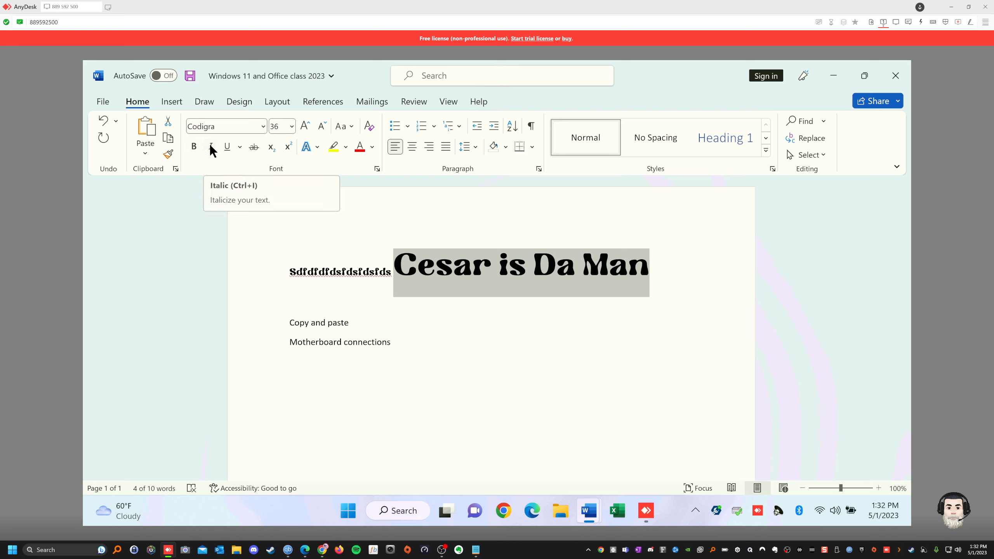
Try italic and underline on the selected "is Da Man" phrase, removing each again
left_click(210, 146)
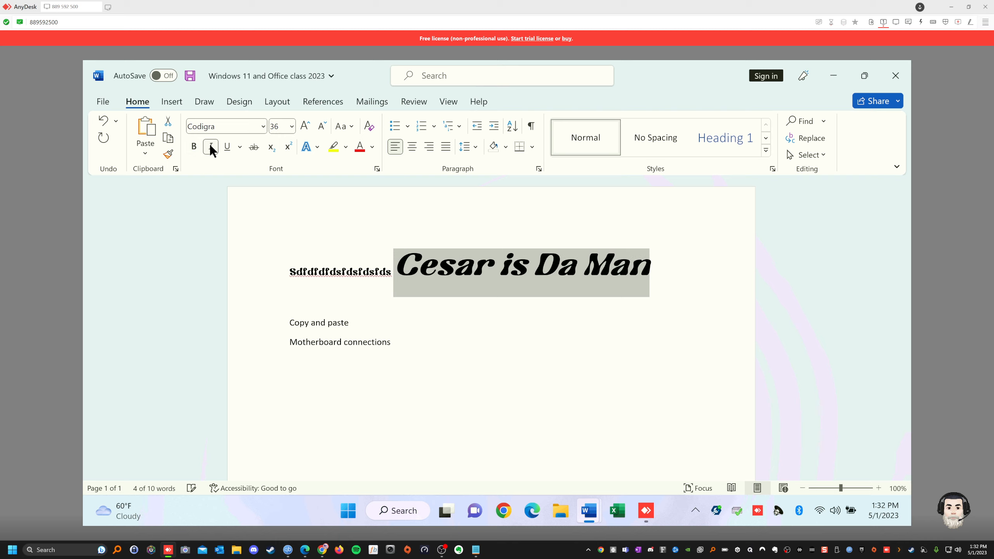
left_click(211, 146)
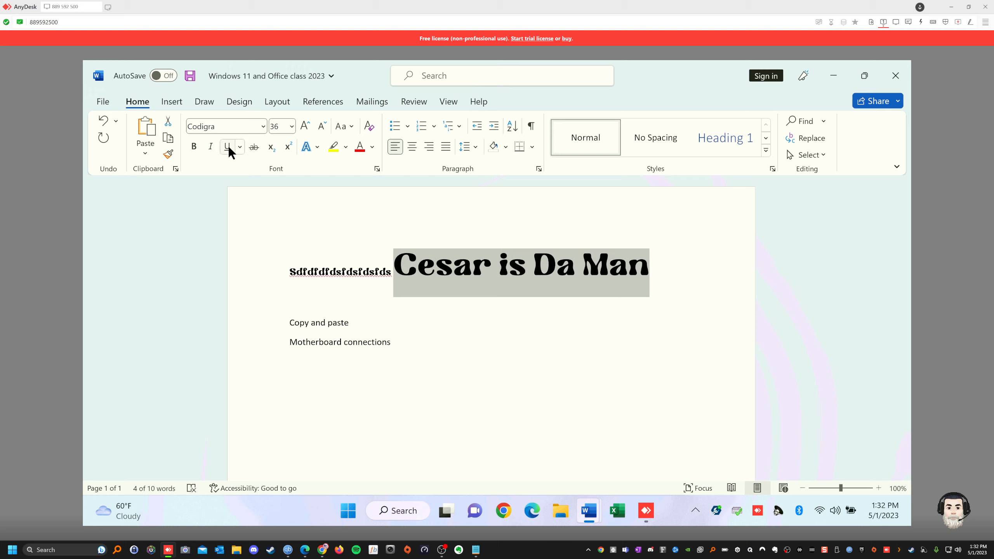
left_click(229, 147)
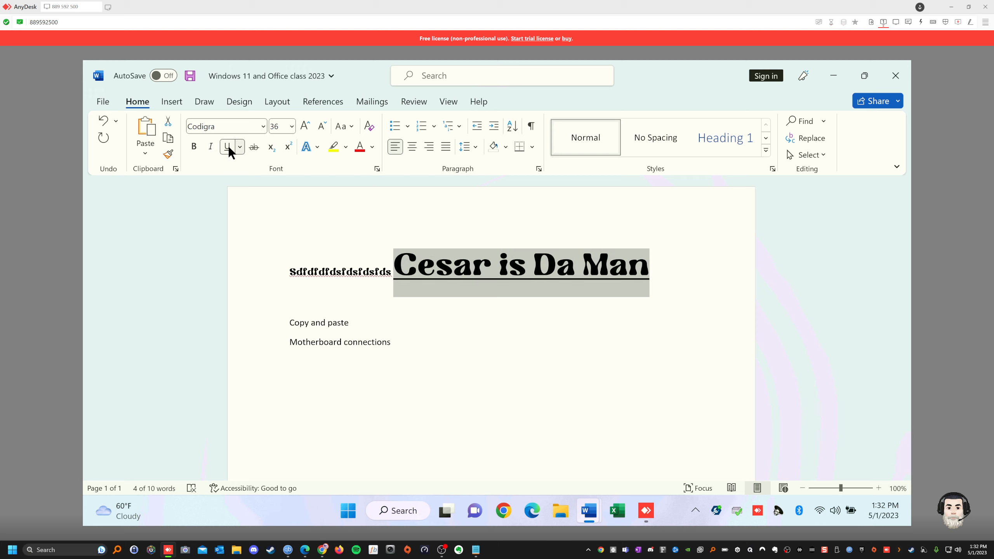
left_click(229, 148)
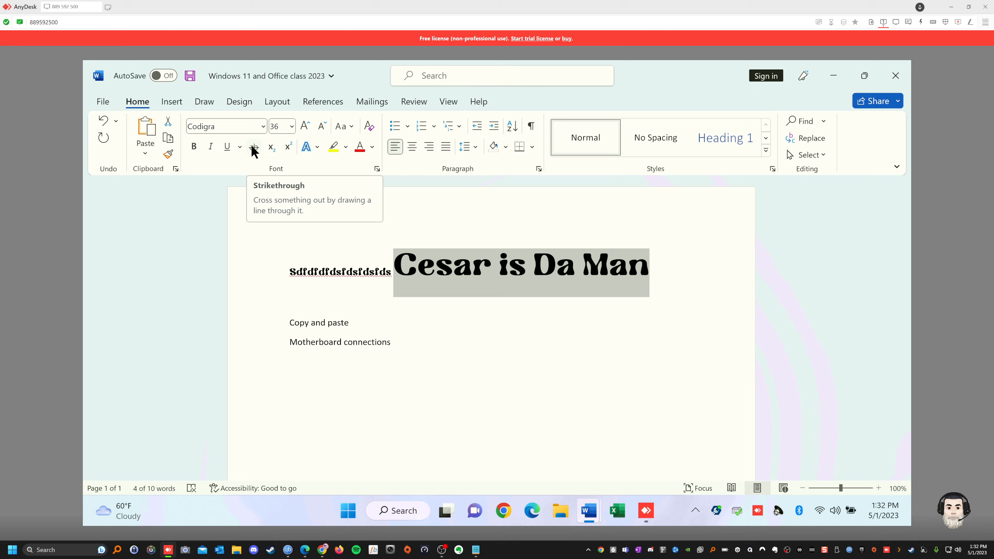
Try strikethrough and subscript on the selected "is Da Man" phrase, removing each again
left_click(254, 148)
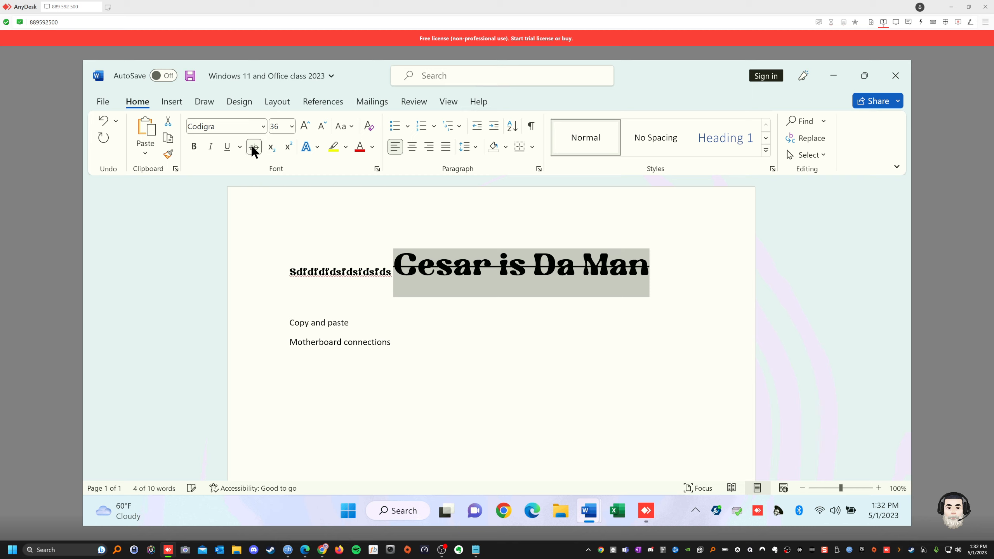
left_click(254, 148)
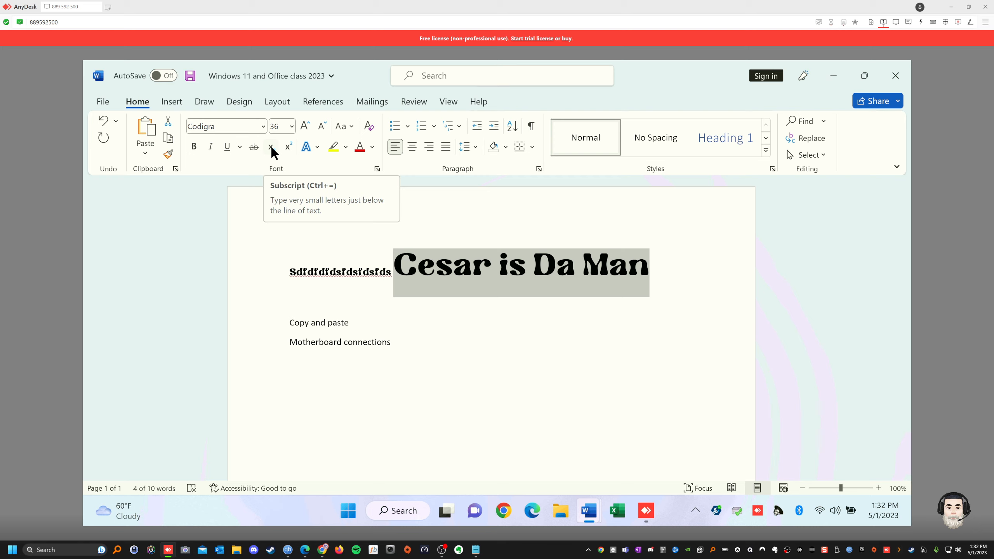
left_click(271, 146)
left_click(271, 146)
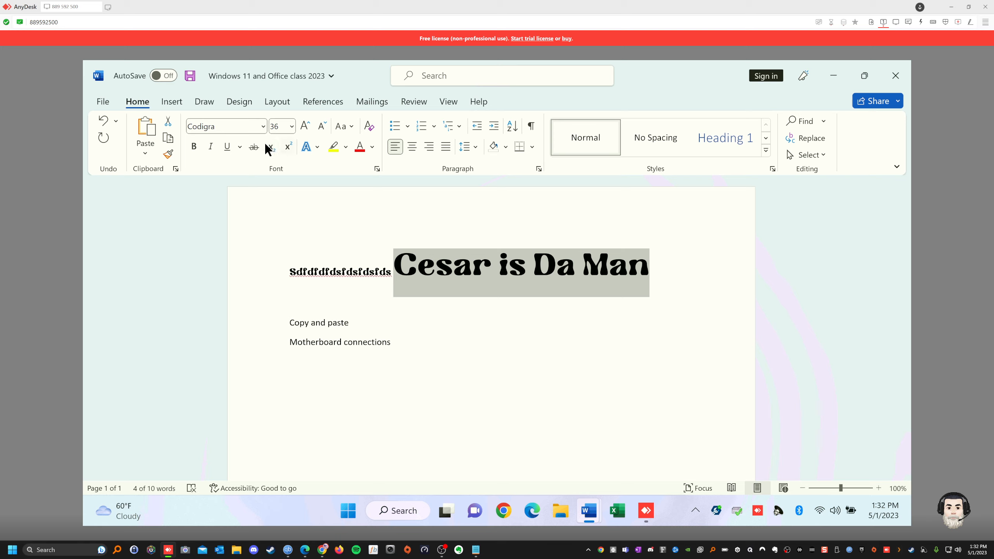
Apply the gold text effect to the selected "is Da Man" phrase, dismiss the accessibility tip and deselect the text
left_click(306, 144)
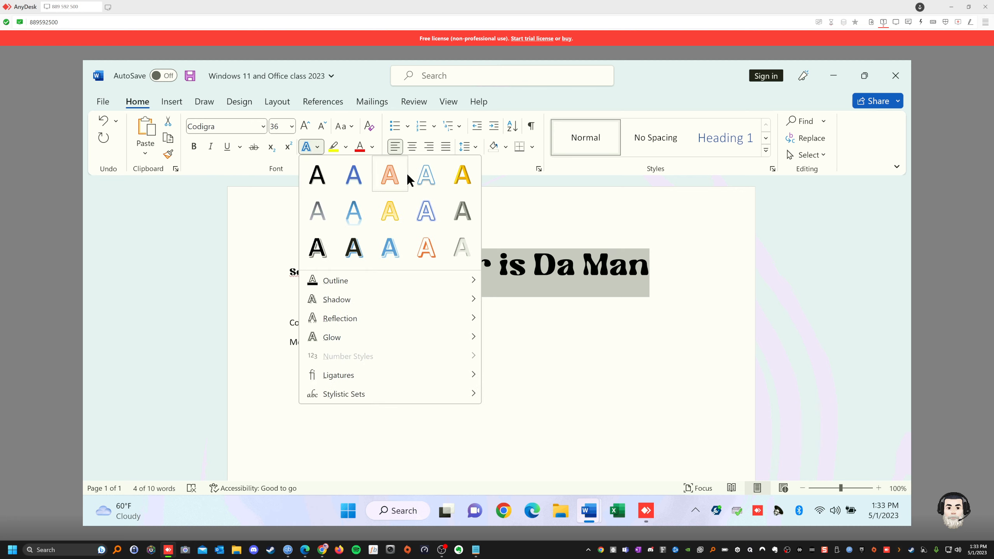
left_click(461, 177)
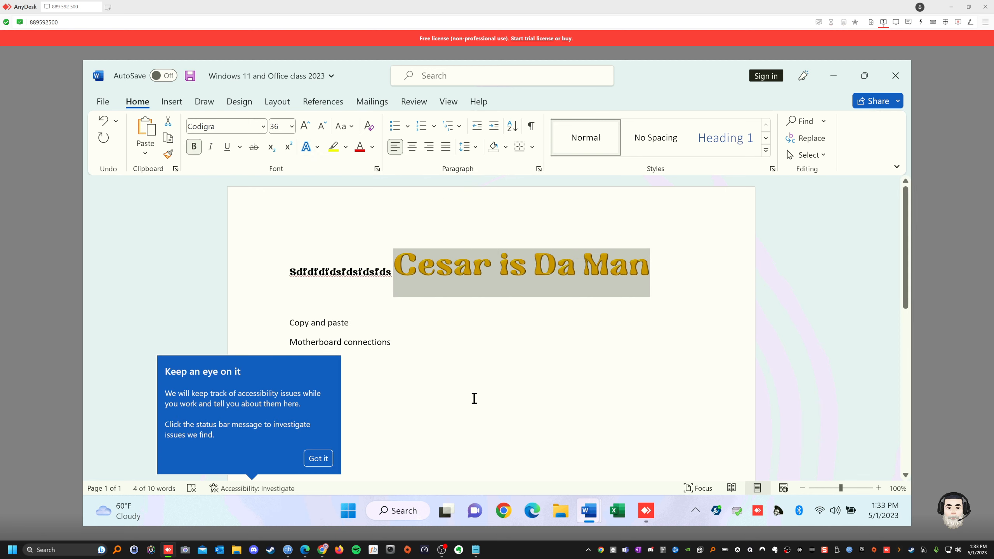
left_click(318, 458)
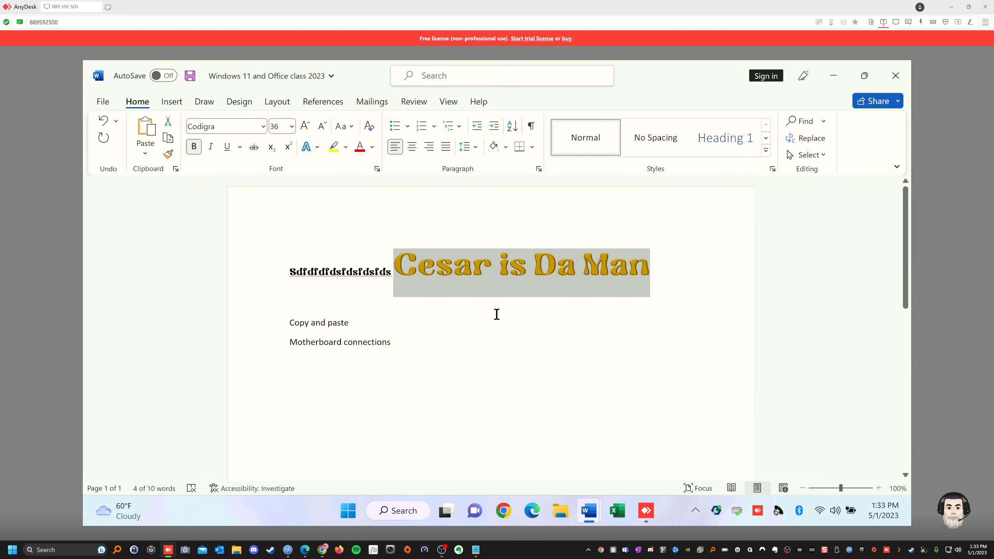
left_click(660, 251)
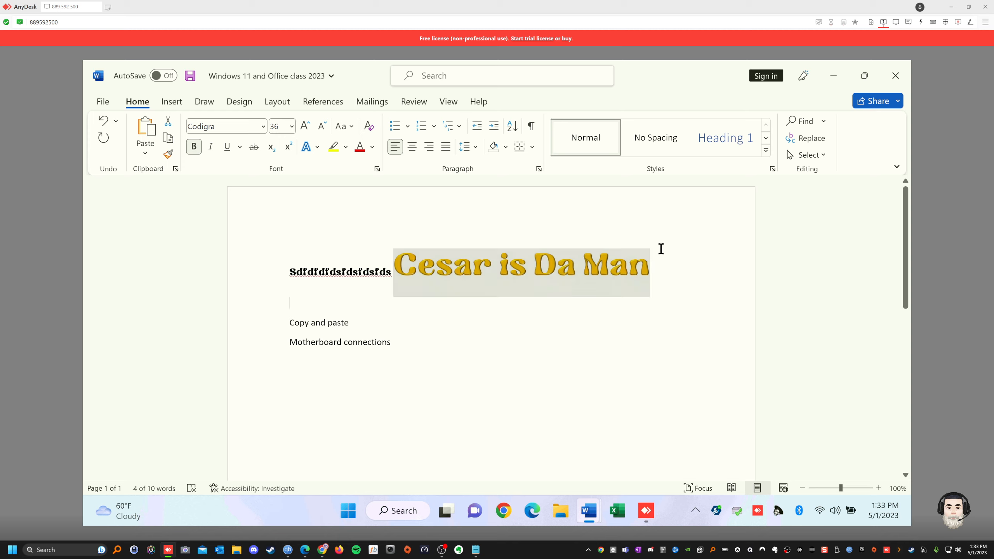
left_click_drag(652, 264, 445, 260)
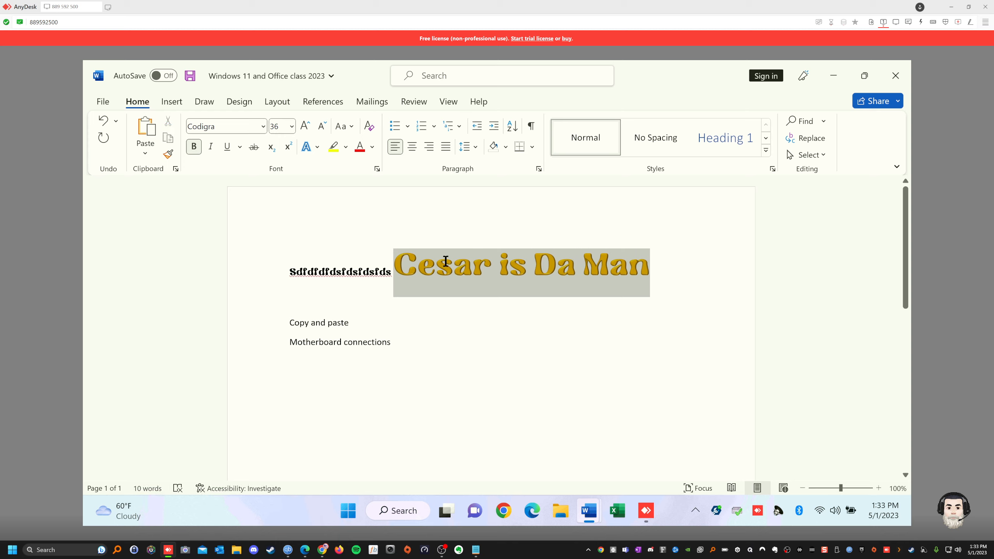
left_click(673, 278)
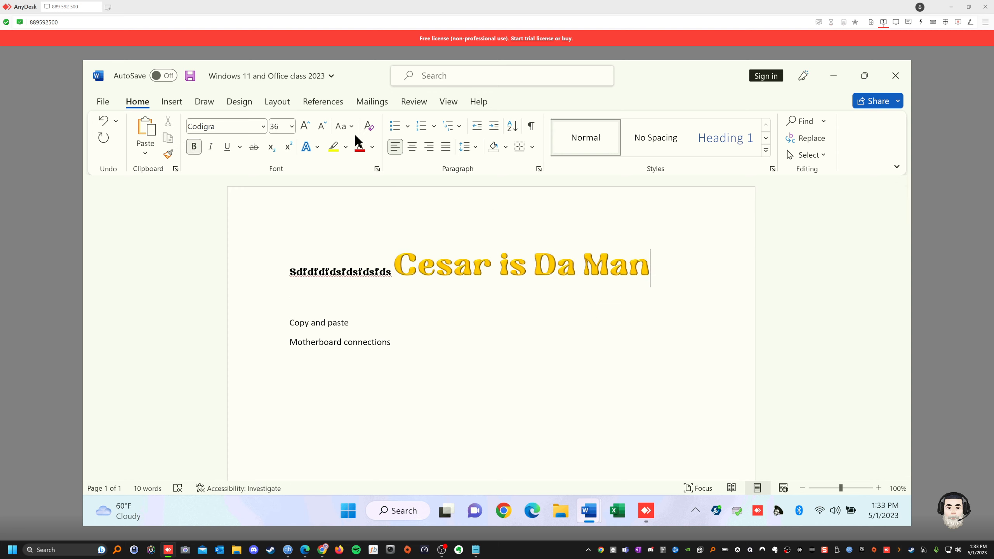
Select the first name with "is Da Man" and apply the orange outlined text effect to it
left_click(306, 147)
left_click(461, 208)
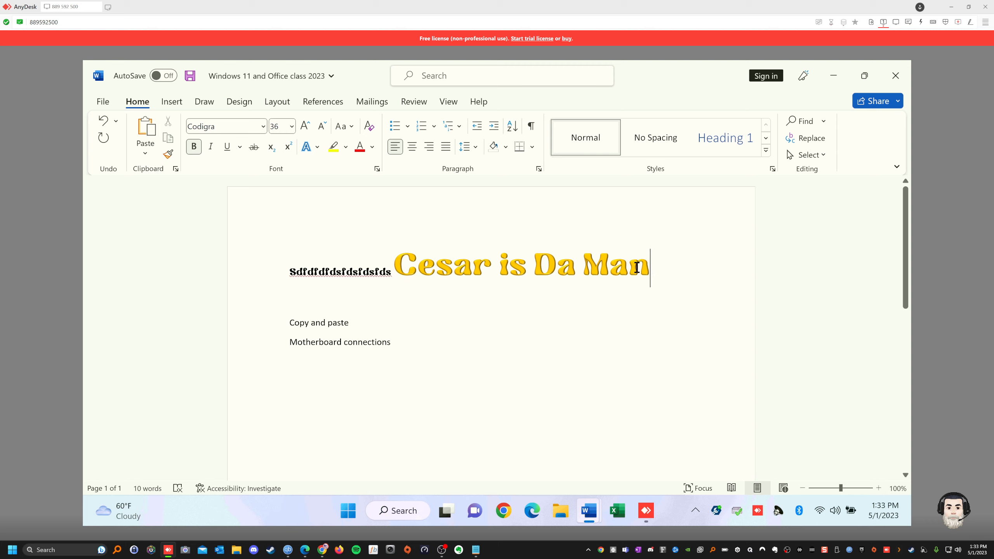
left_click_drag(651, 268, 436, 268)
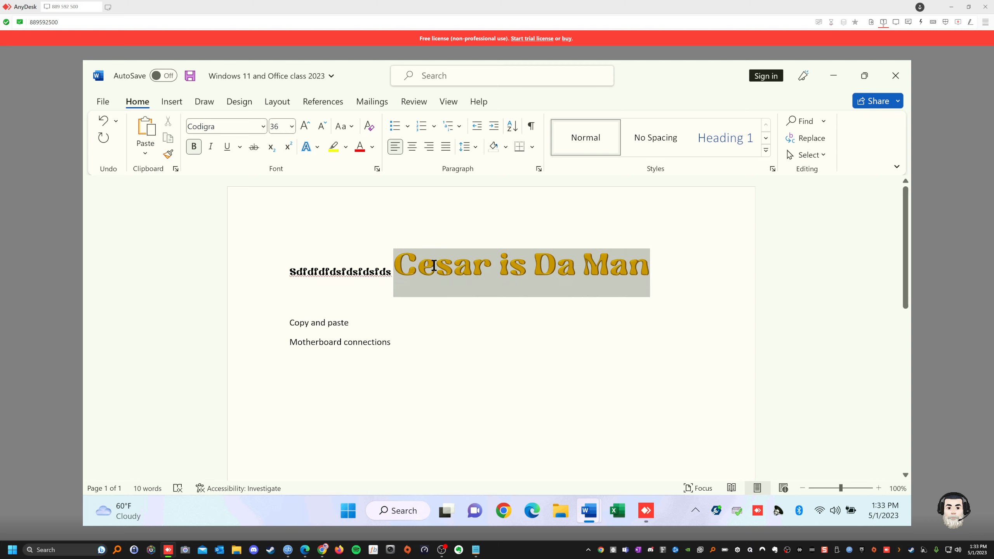
left_click(317, 147)
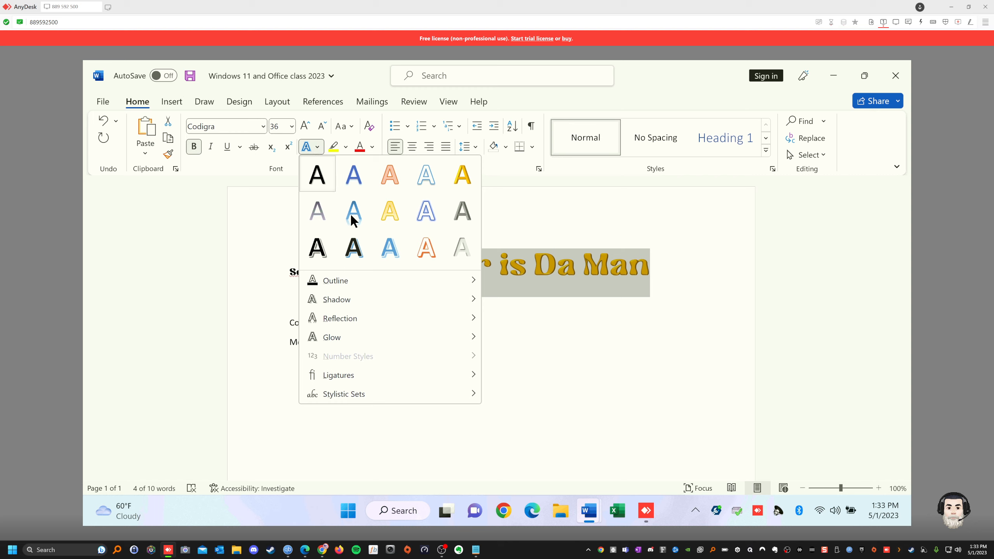
left_click(425, 250)
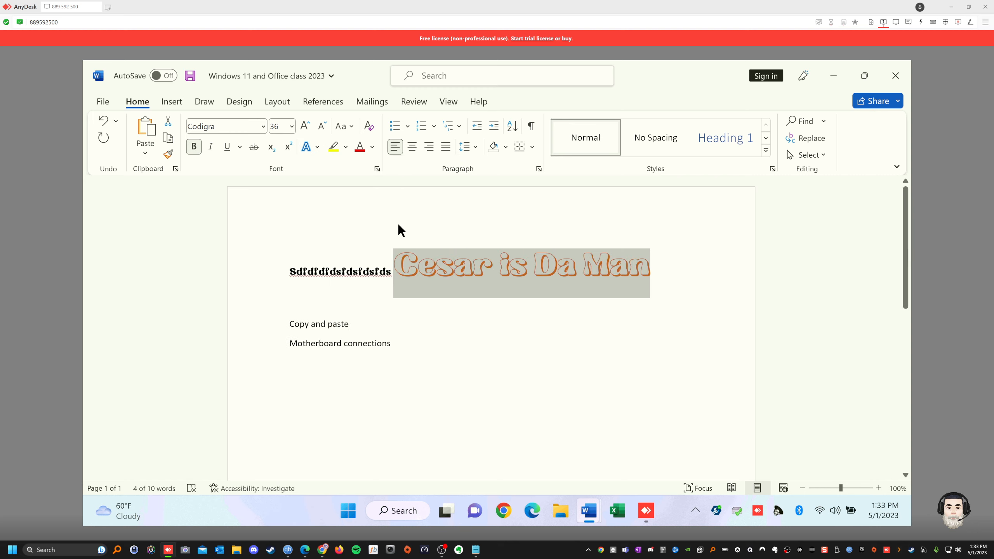
Add the third inner shadow of the first row to the selected "is Da Man" phrase
left_click(342, 145)
left_click(312, 146)
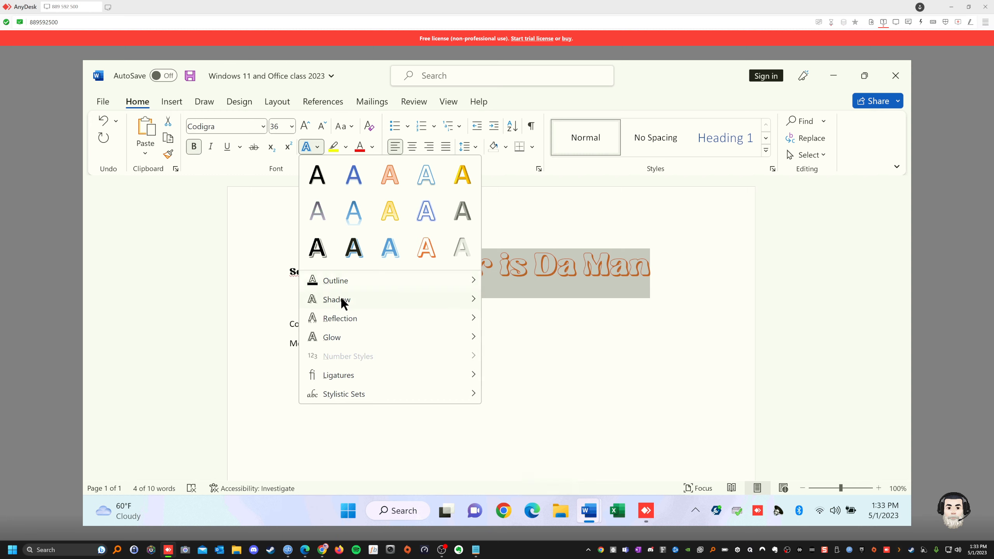
mouse_move(341, 300)
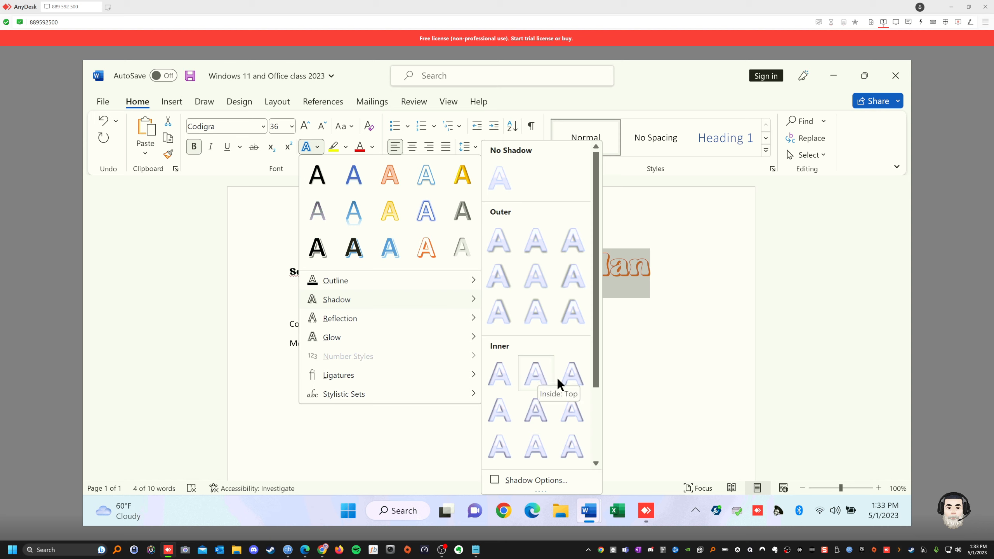
left_click(569, 374)
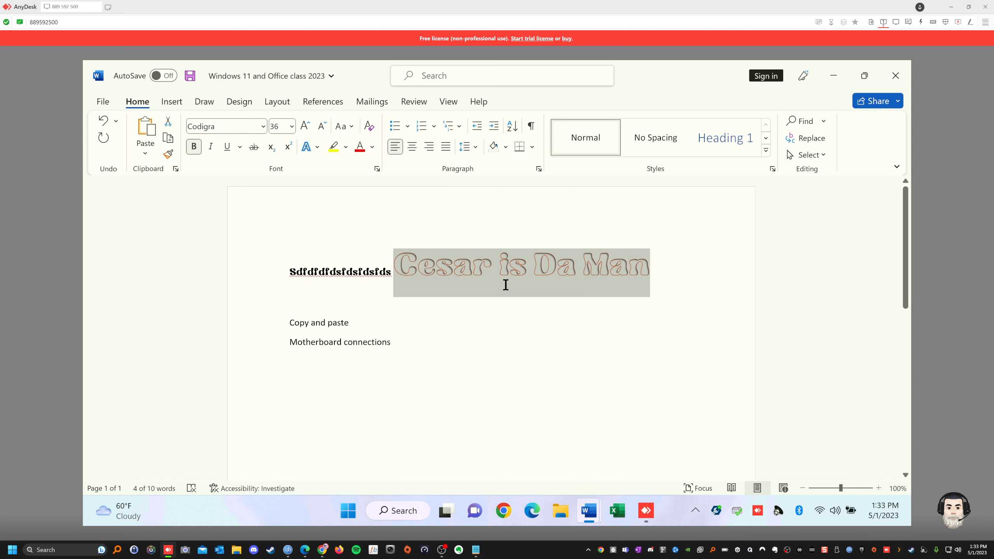
Look through the reflection, glow and ligature effects, and apply the Default stylistic set to the selected "is Da Man" phrase
left_click(316, 147)
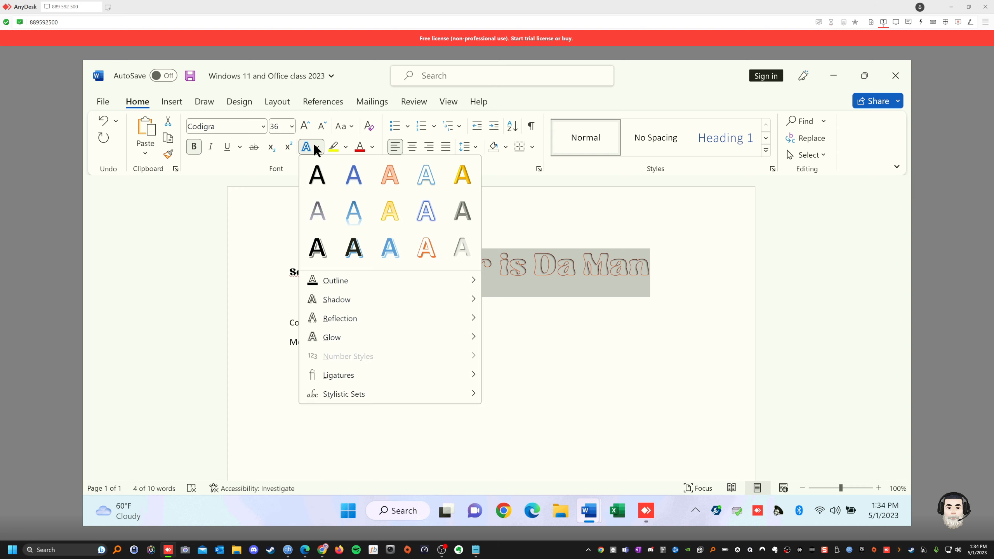
left_click(315, 147)
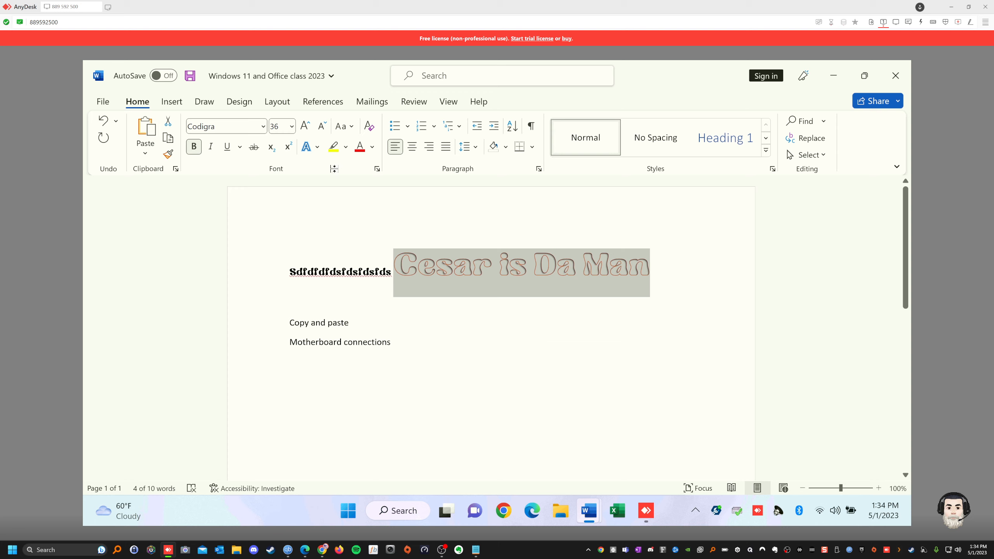
left_click(316, 146)
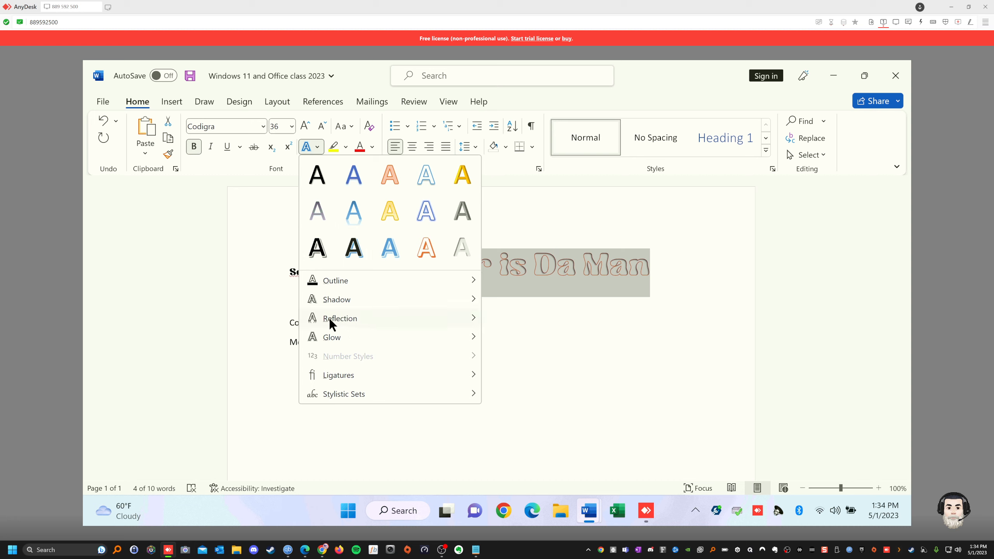
mouse_move(330, 320)
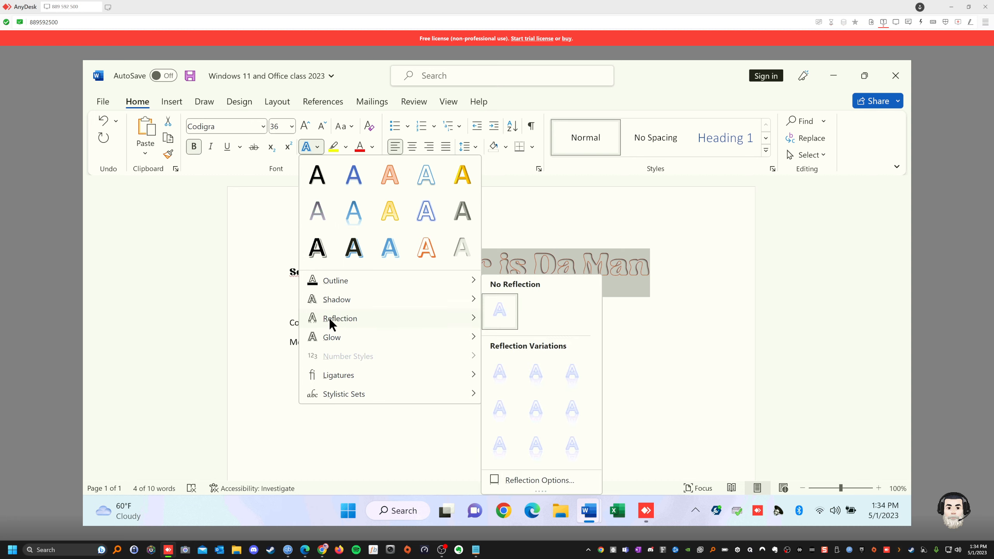
mouse_move(330, 338)
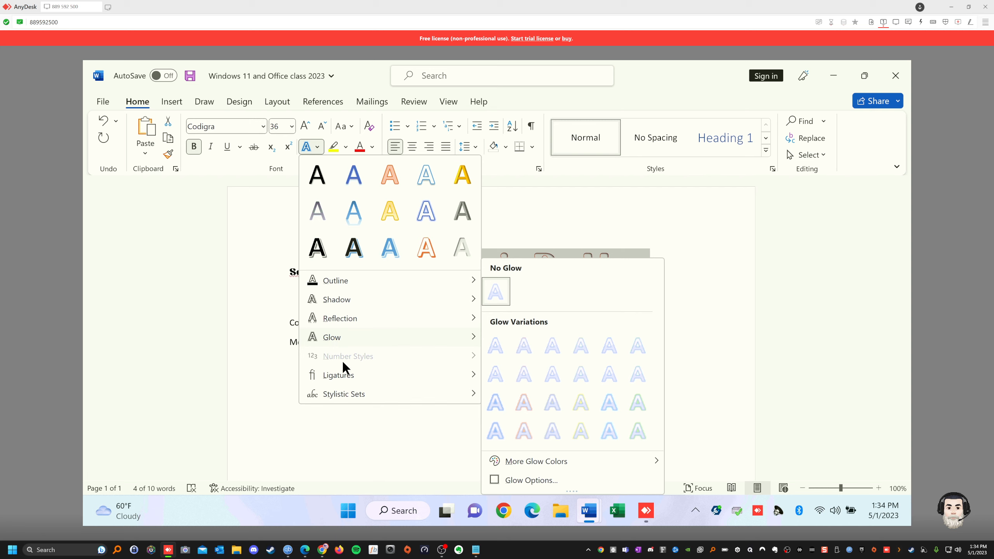
mouse_move(345, 366)
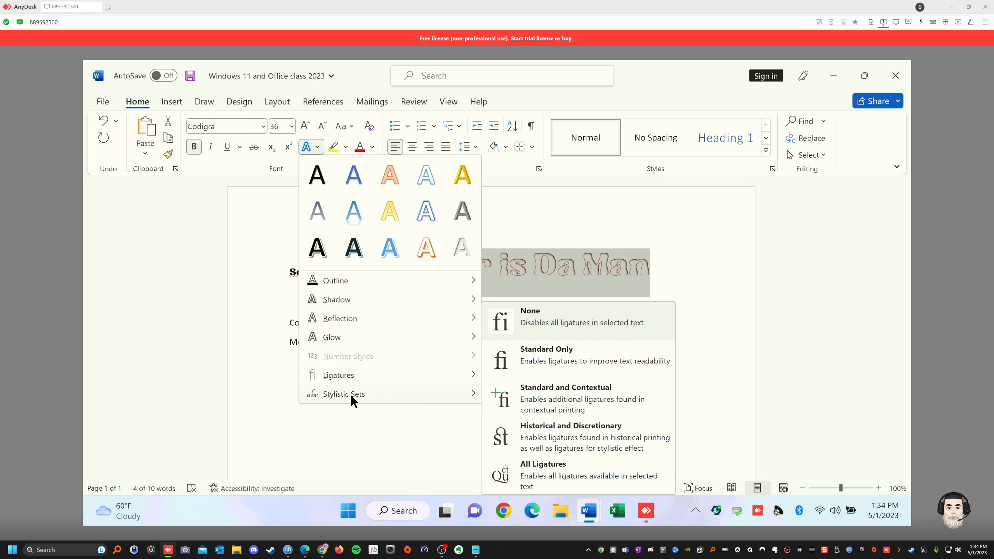
mouse_move(350, 393)
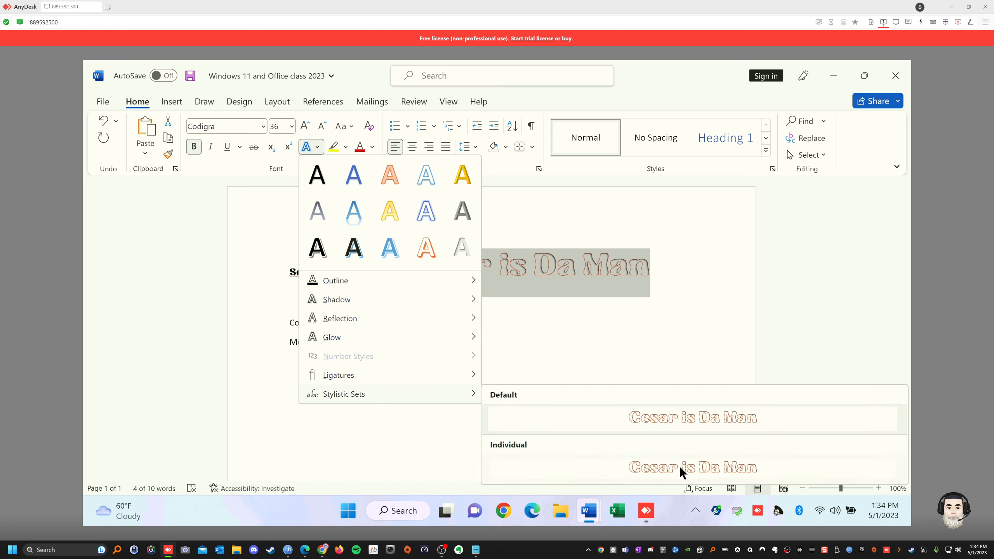
left_click(680, 415)
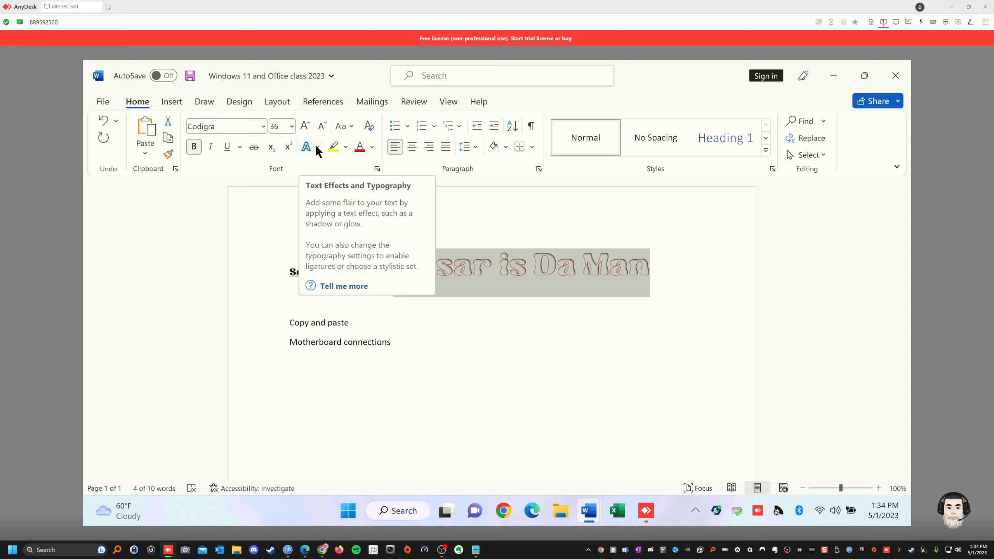
Highlight the selected "is Da Man" phrase in yellow, set the highlighter colour to light gray and switch highlighting off
left_click(337, 145)
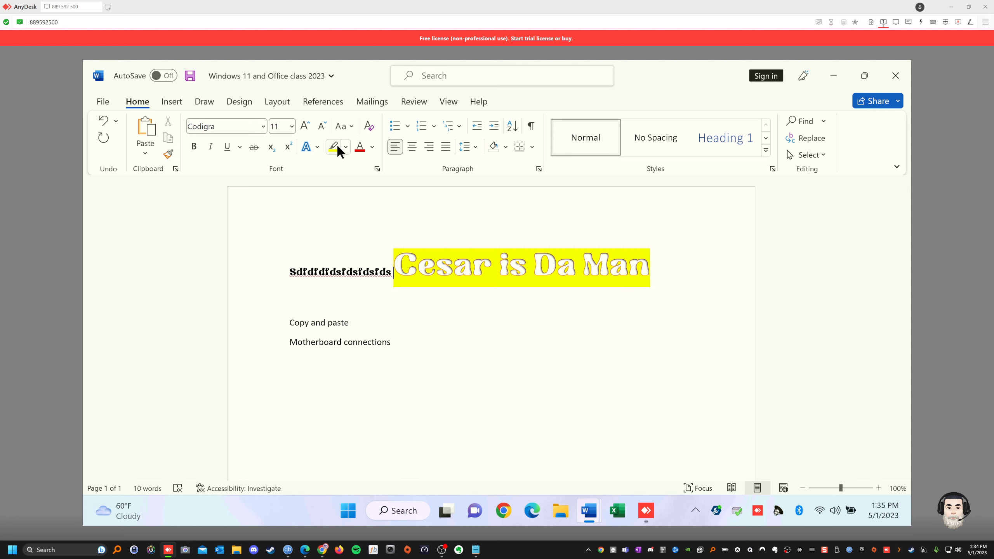
left_click(345, 146)
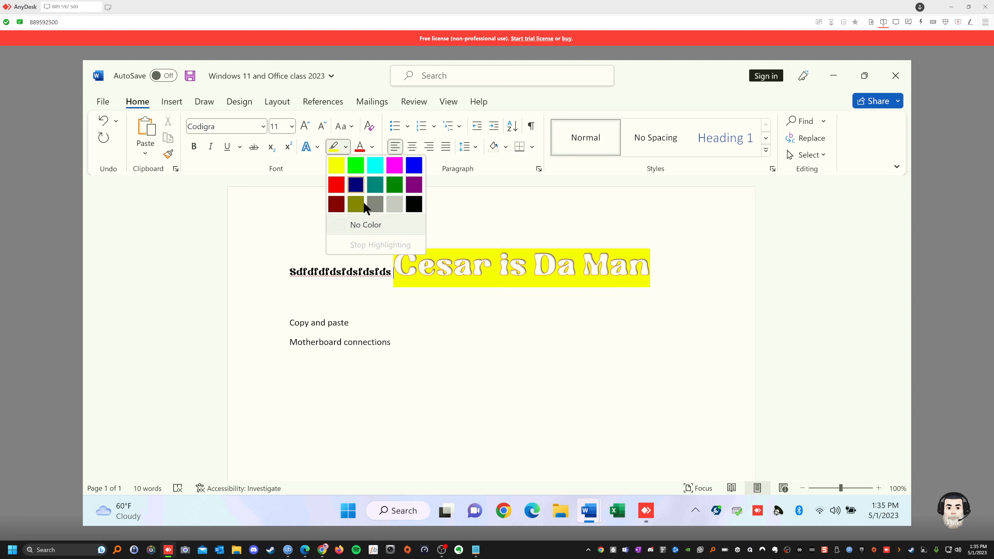
left_click(395, 204)
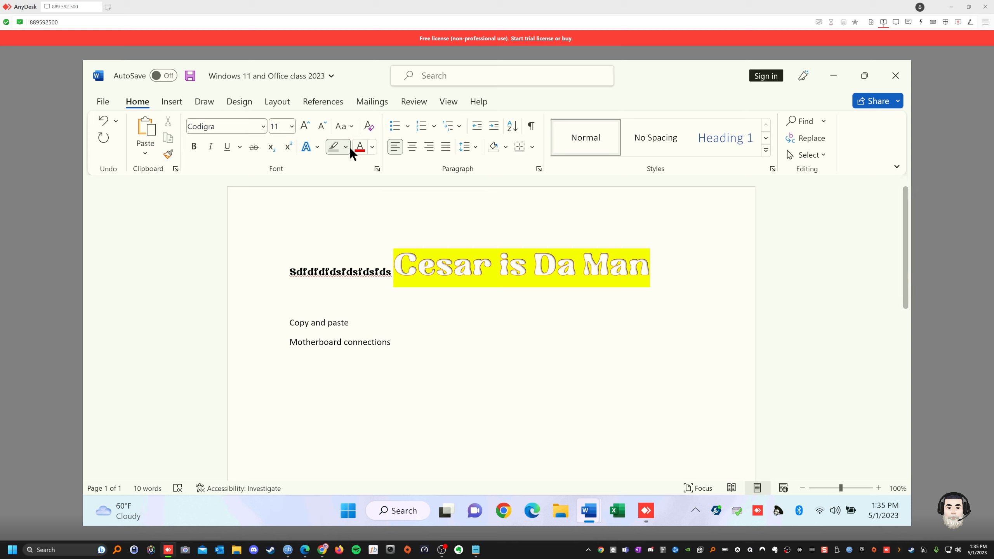
left_click(331, 145)
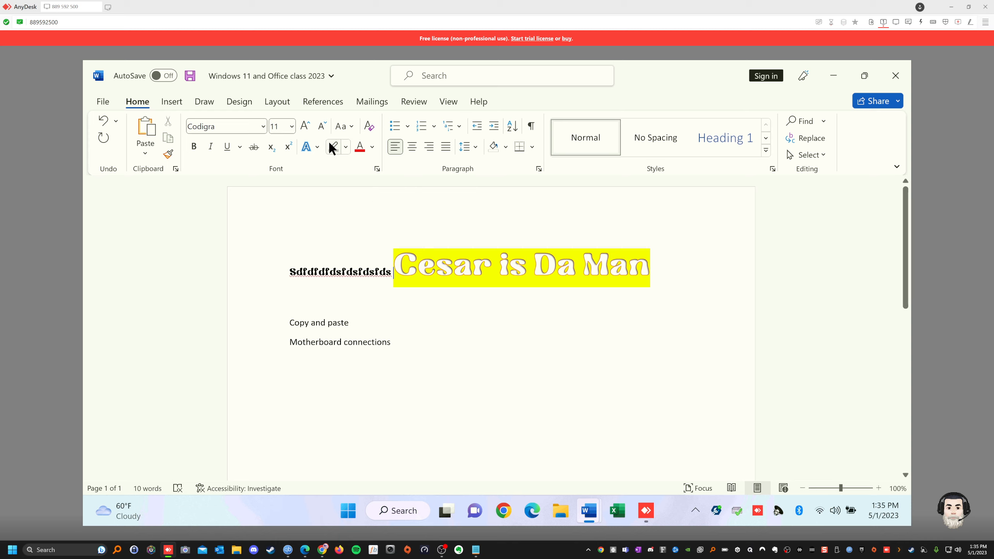
Turn the highlighter on, highlight the entire first line of text in light gray, and switch highlighting off
left_click(332, 148)
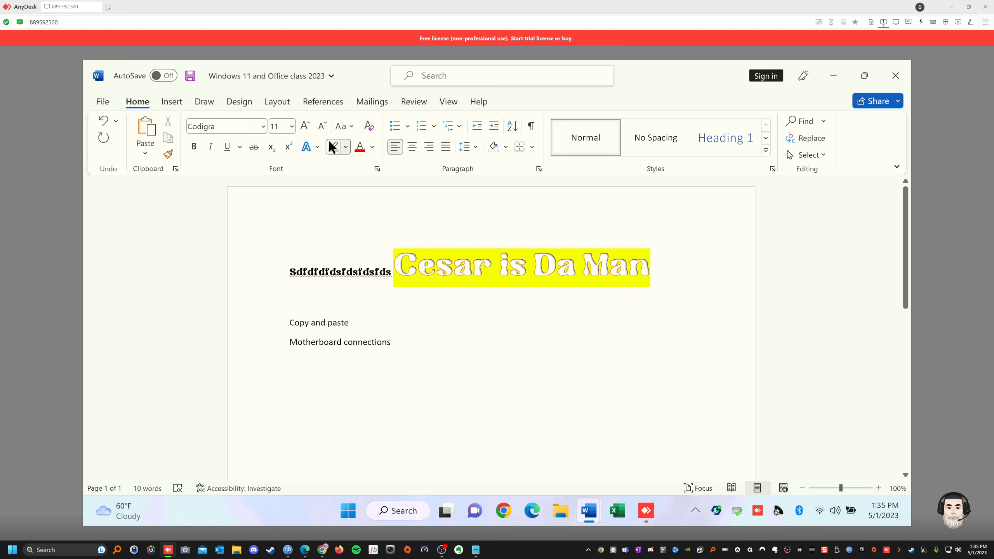
left_click(651, 265)
left_click_drag(388, 248, 398, 245)
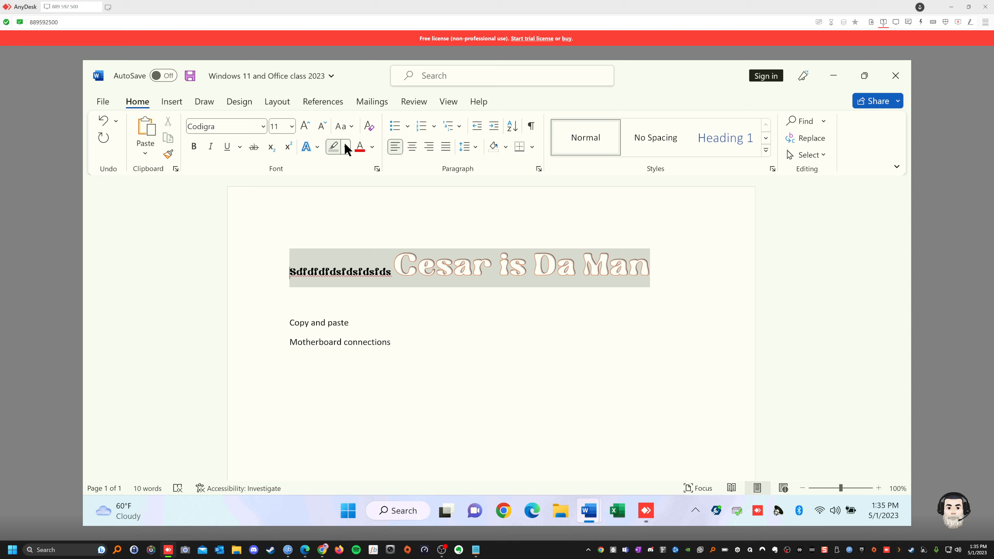
left_click(345, 145)
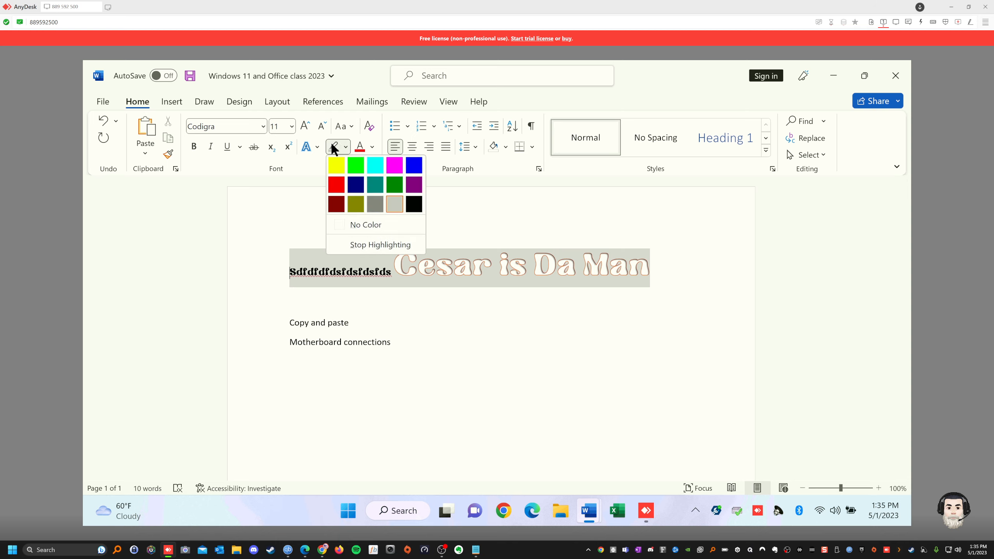
left_click(567, 213)
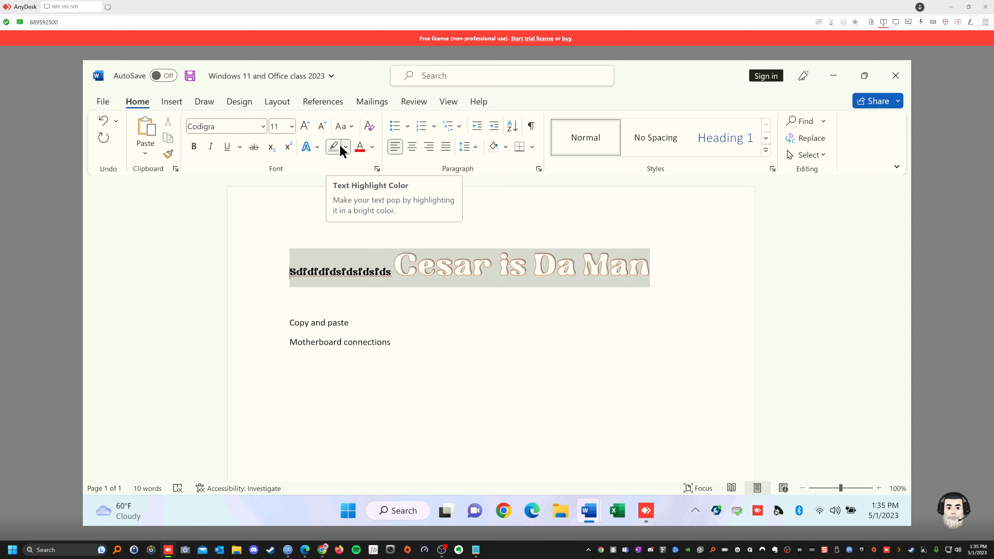
left_click(346, 148)
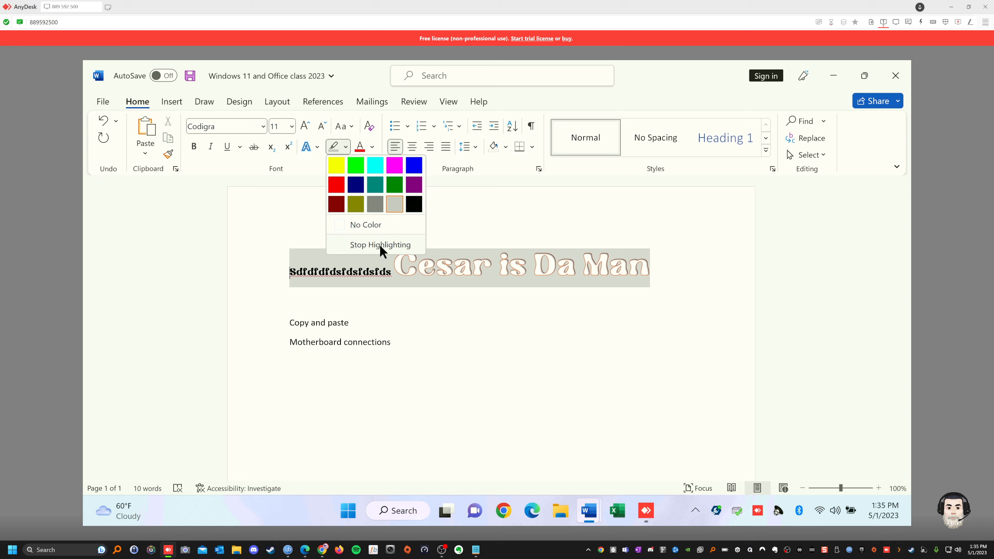
left_click(334, 146)
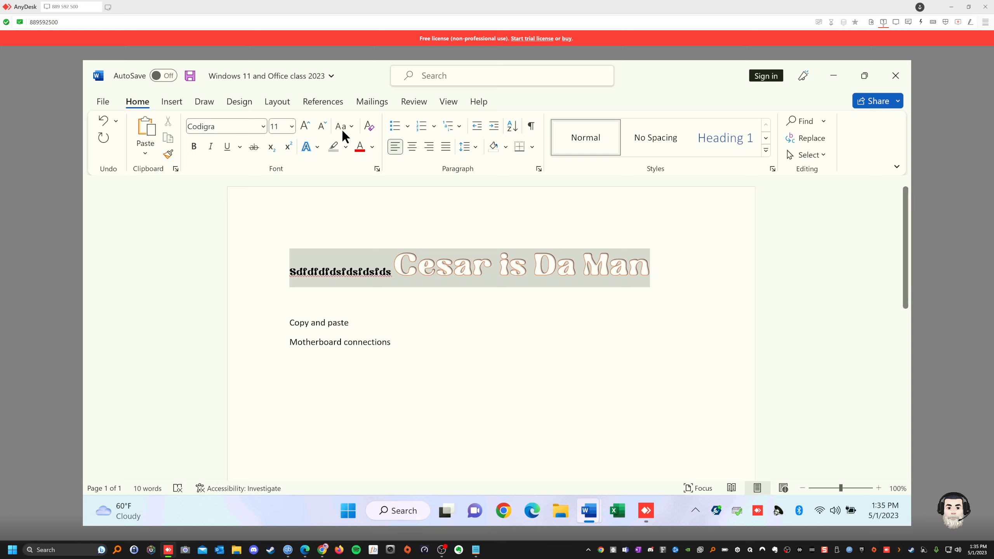
Select the "Copy and paste" and "Motherboard connections" lines and set their font colour to dark red
left_click(501, 275)
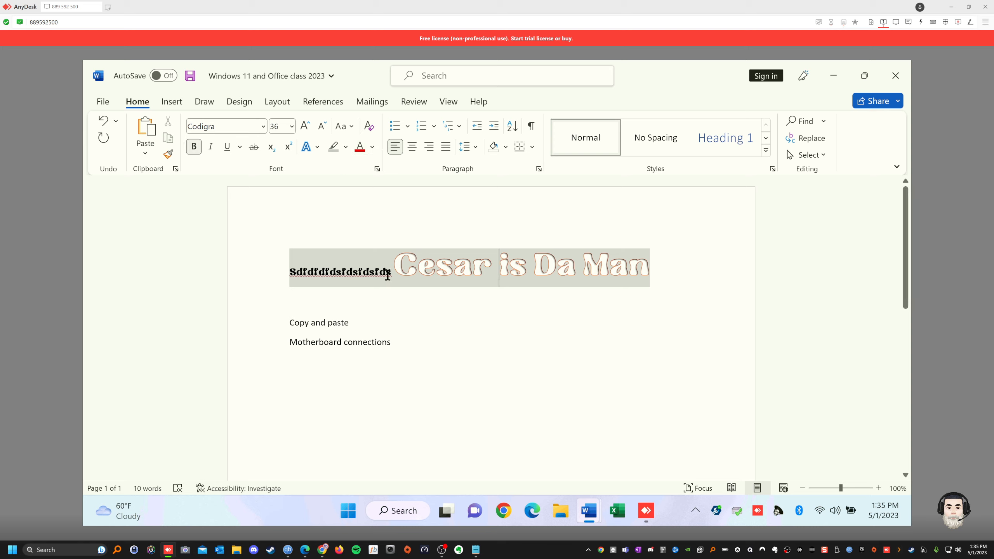
left_click_drag(388, 276, 296, 274)
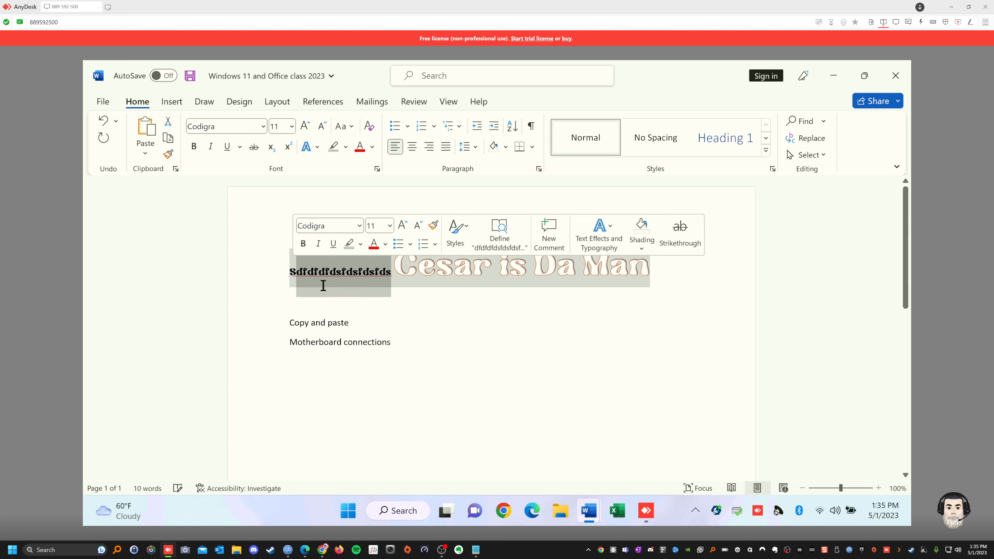
left_click(503, 356)
left_click_drag(402, 348, 284, 322)
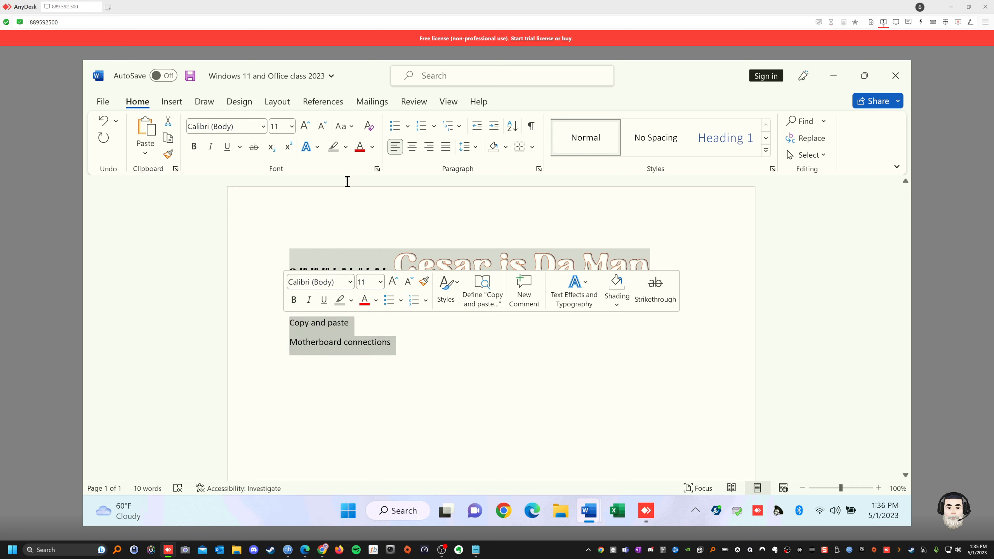
left_click(372, 148)
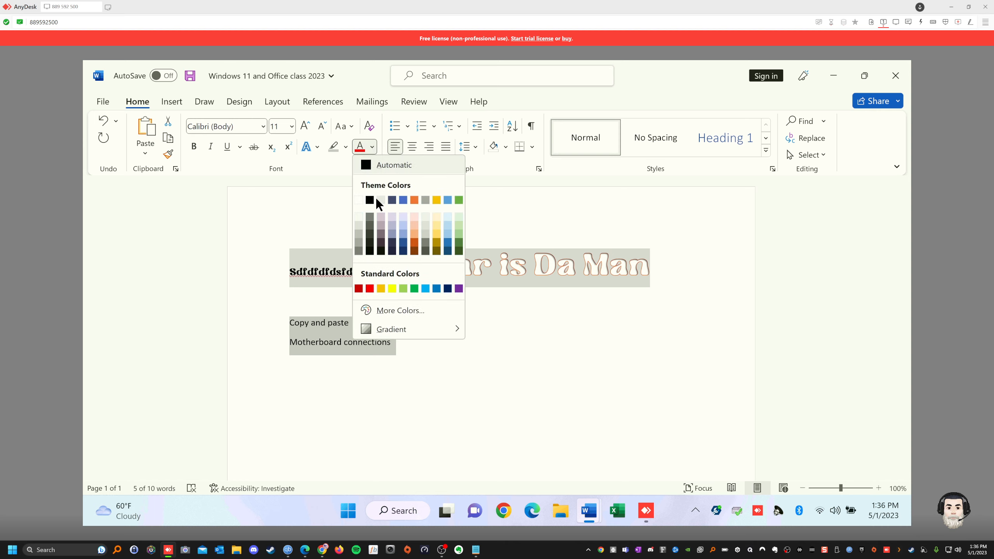
left_click(358, 289)
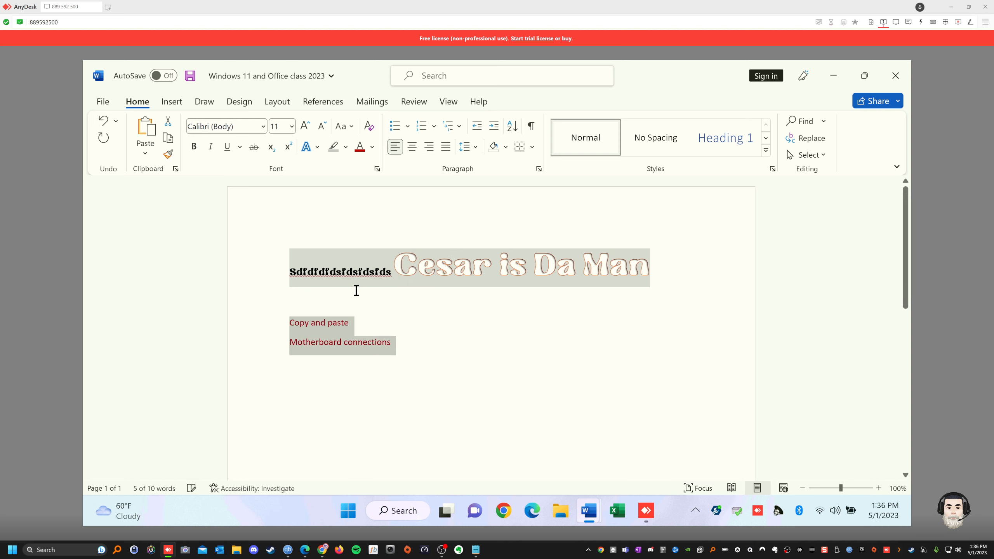
Try light blue and yellow font colours on the two selected lines
left_click(373, 147)
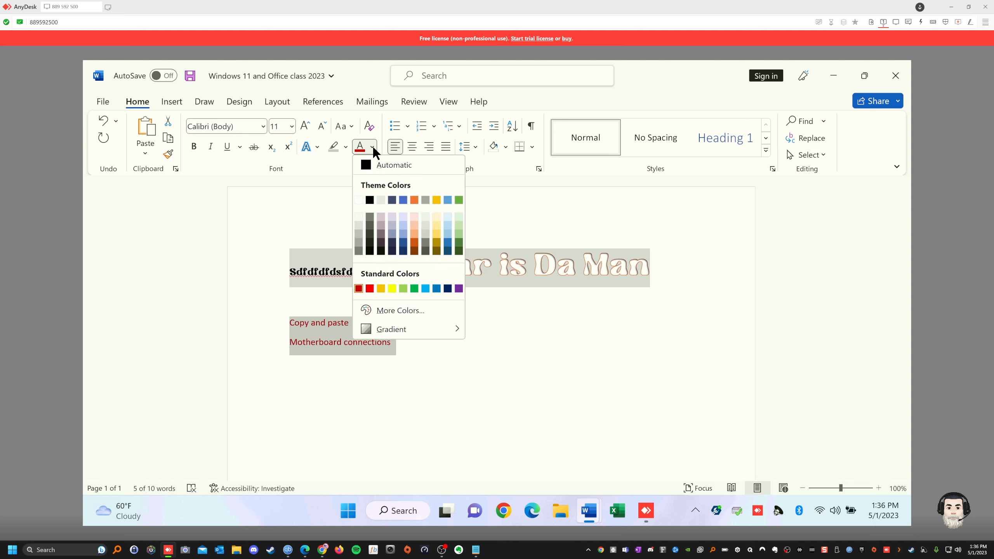
left_click(426, 289)
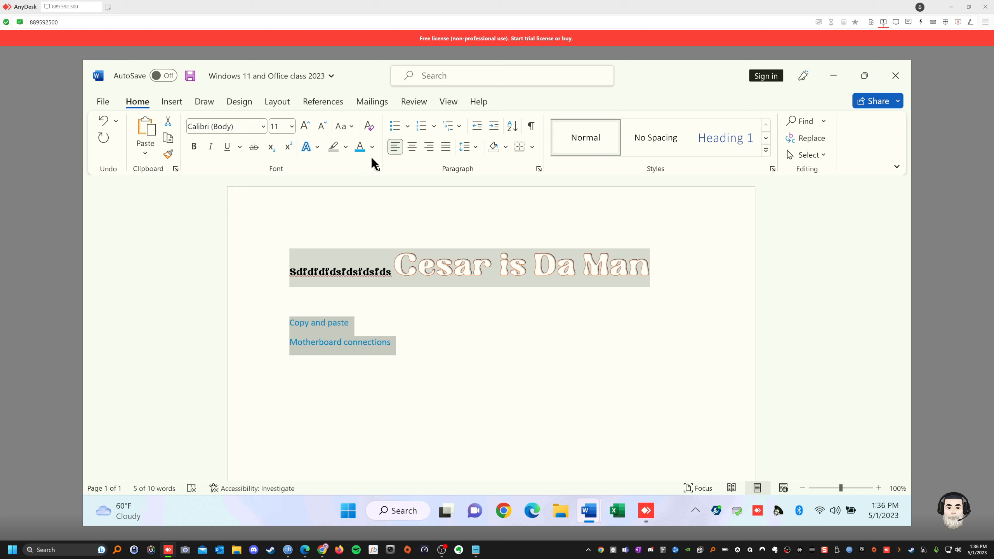
left_click(372, 146)
left_click(392, 289)
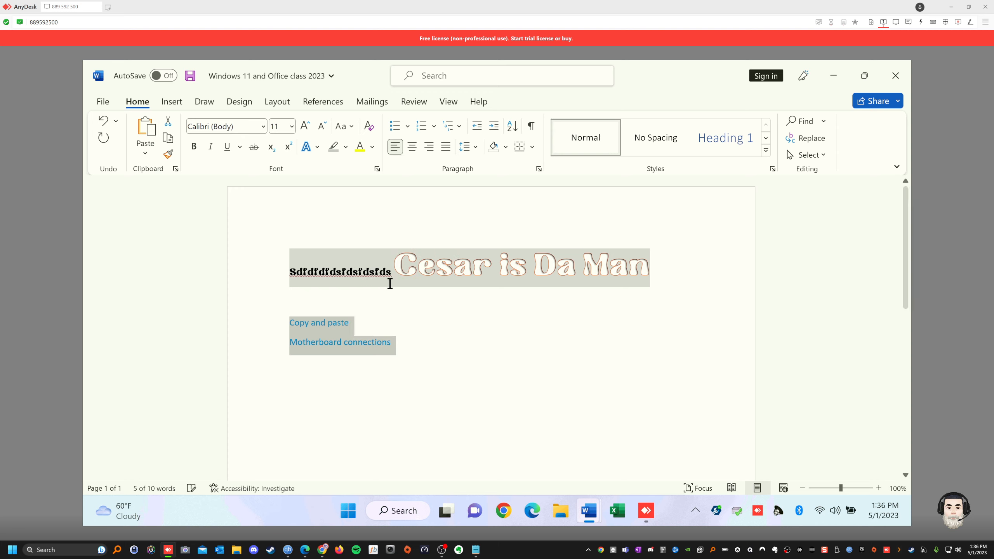
Set the two selected lines back to dark red text and highlight them in light gray
left_click(371, 148)
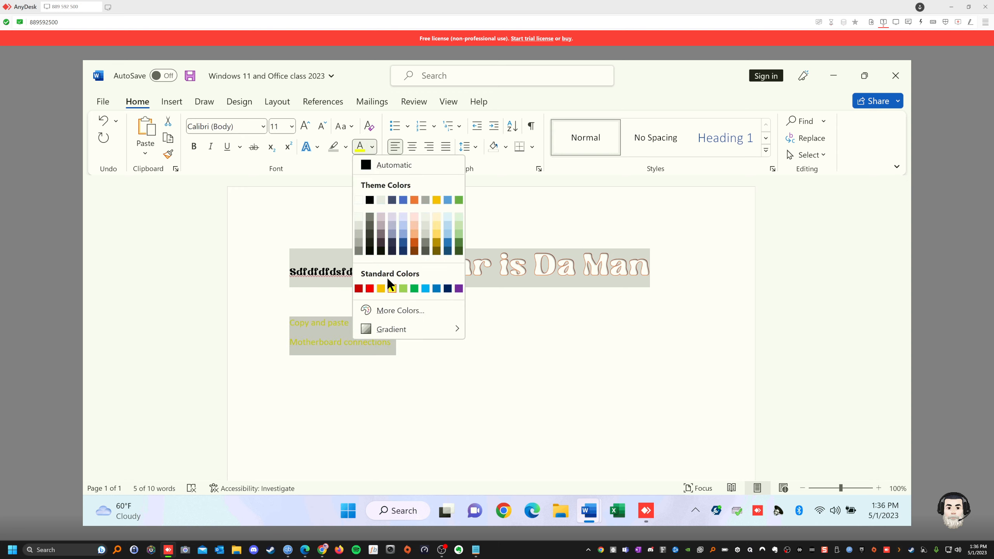
left_click(359, 290)
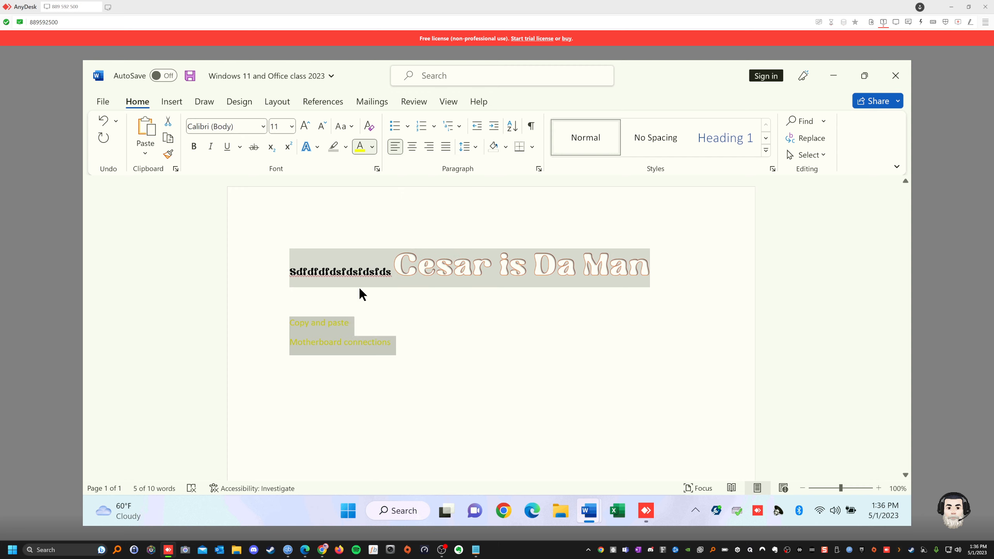
left_click(336, 146)
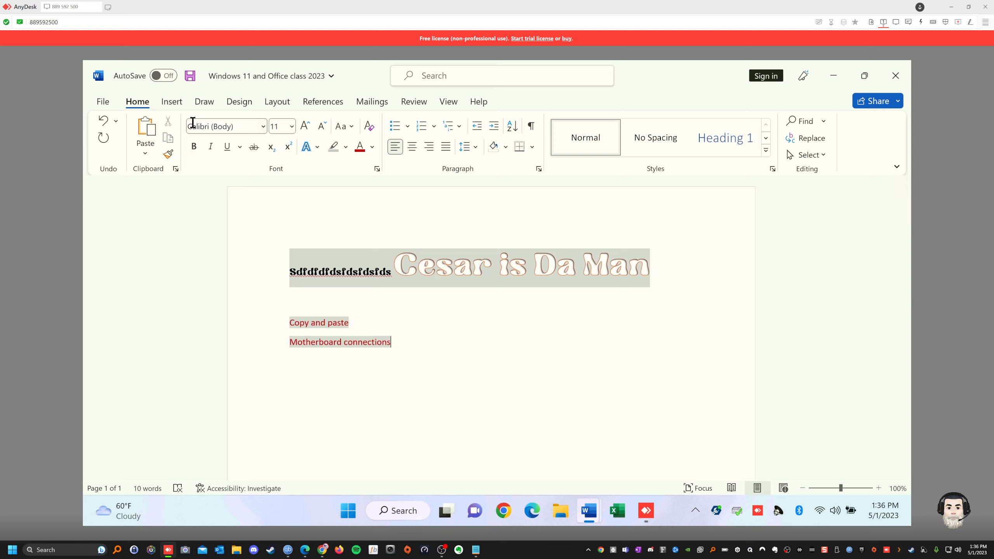
Browse the available fonts and font sizes without changing the text
left_click(262, 126)
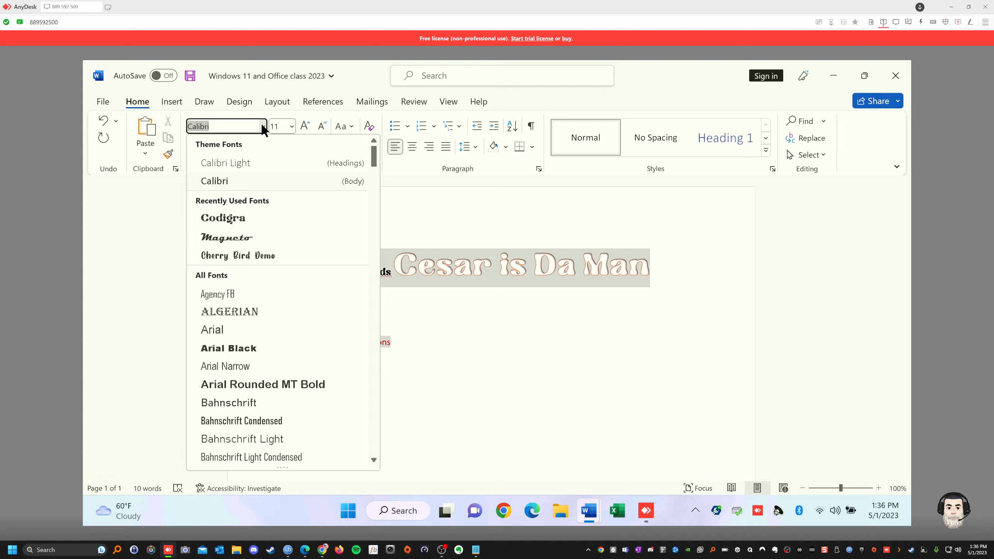
left_click_drag(374, 154, 373, 332)
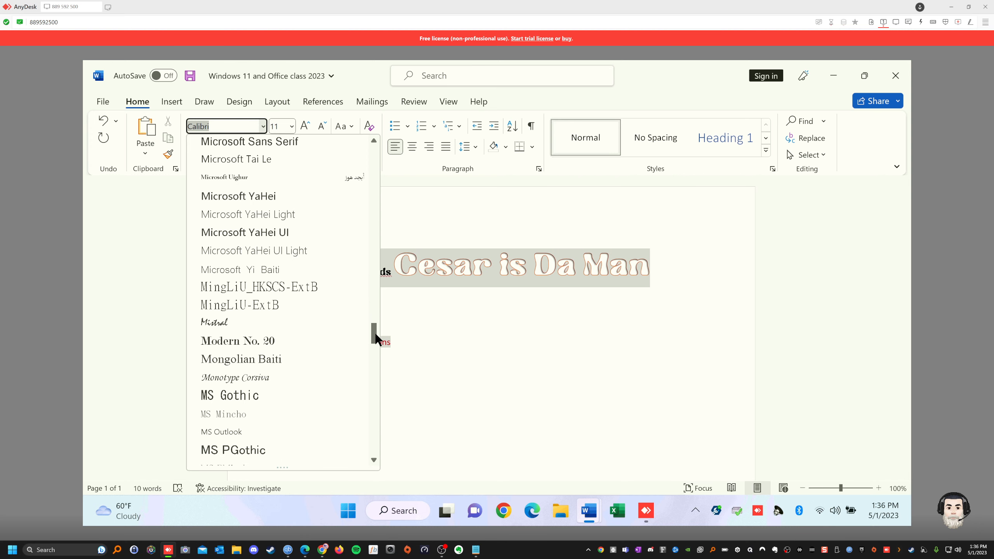
left_click(292, 125)
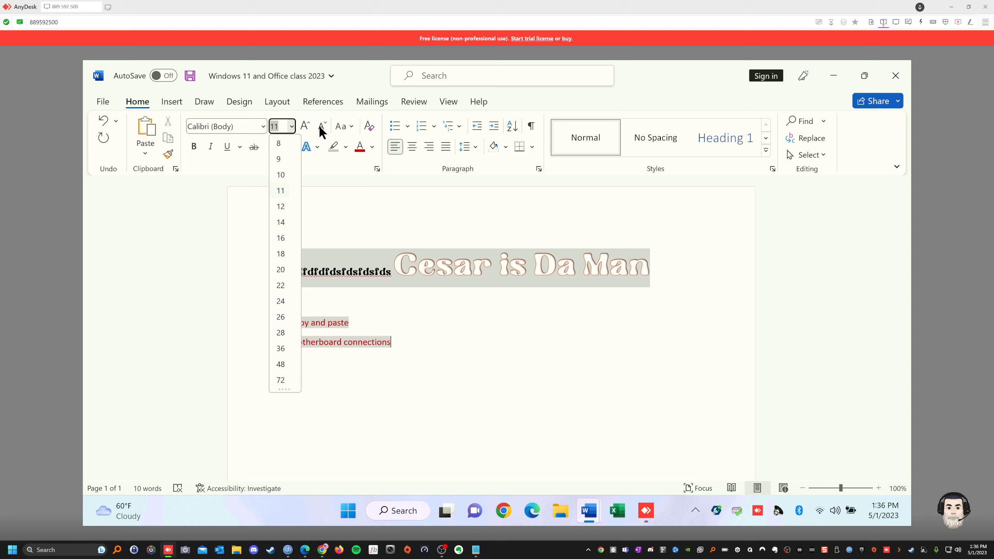
left_click(354, 166)
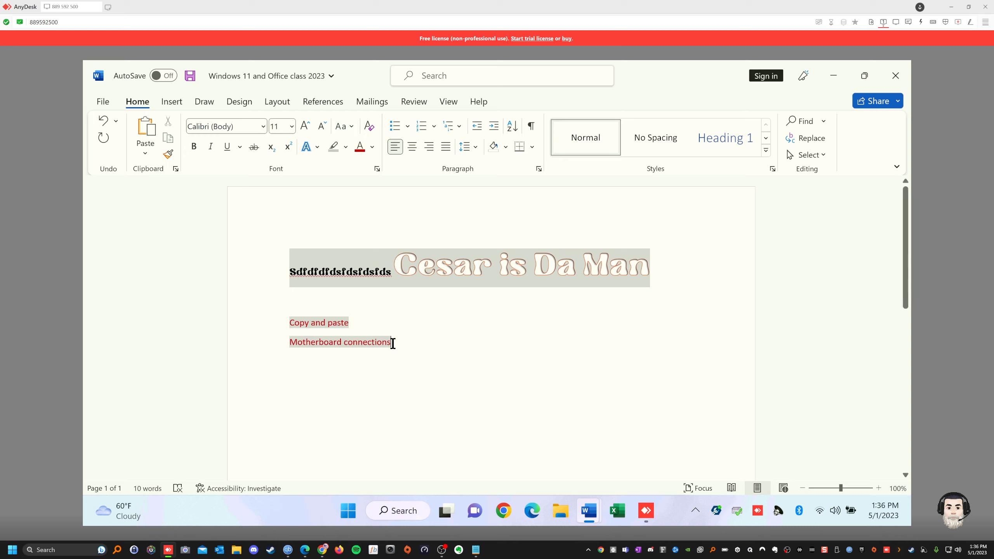
Try a bullet on the "Copy and paste" line, switching it on and off repeatedly
left_click(353, 322)
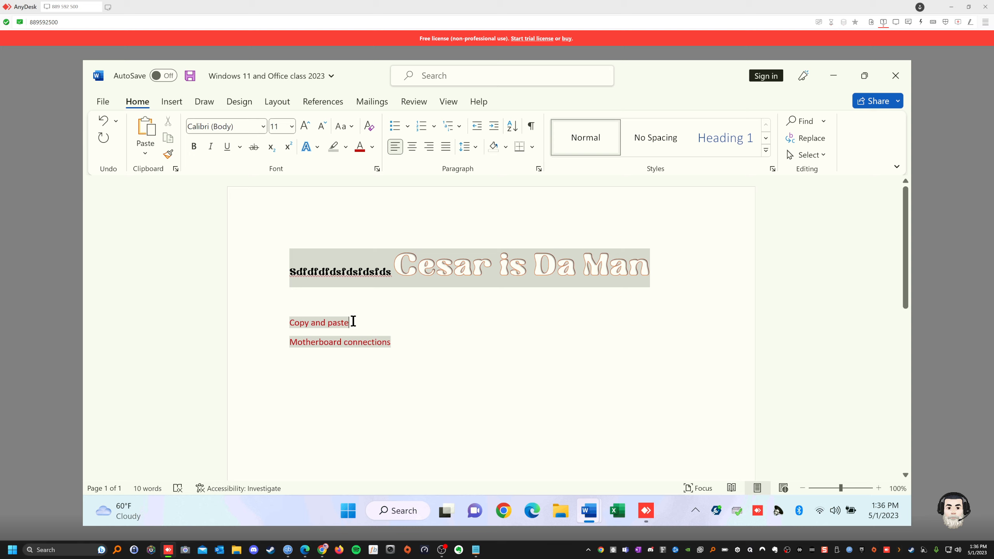
left_click(395, 124)
left_click(395, 124)
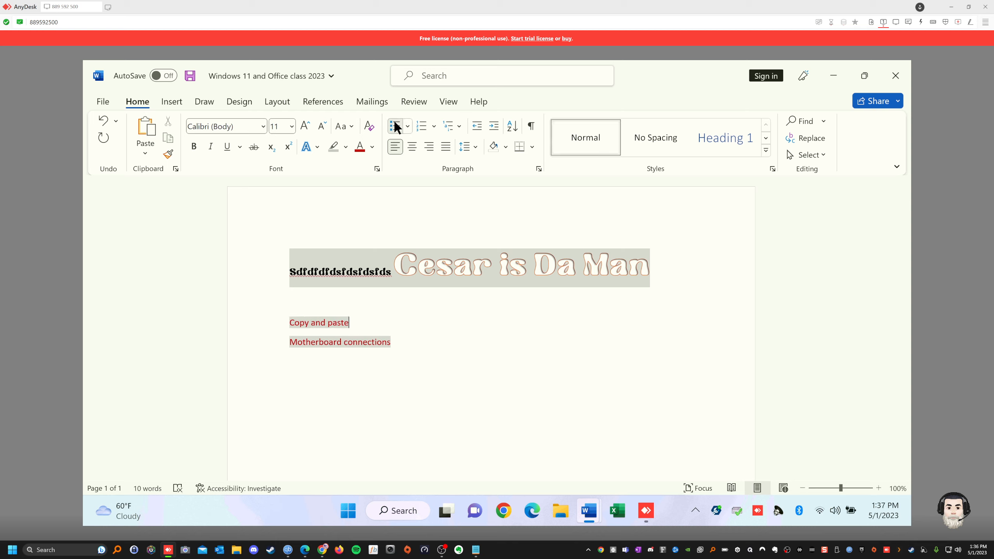
left_click(396, 124)
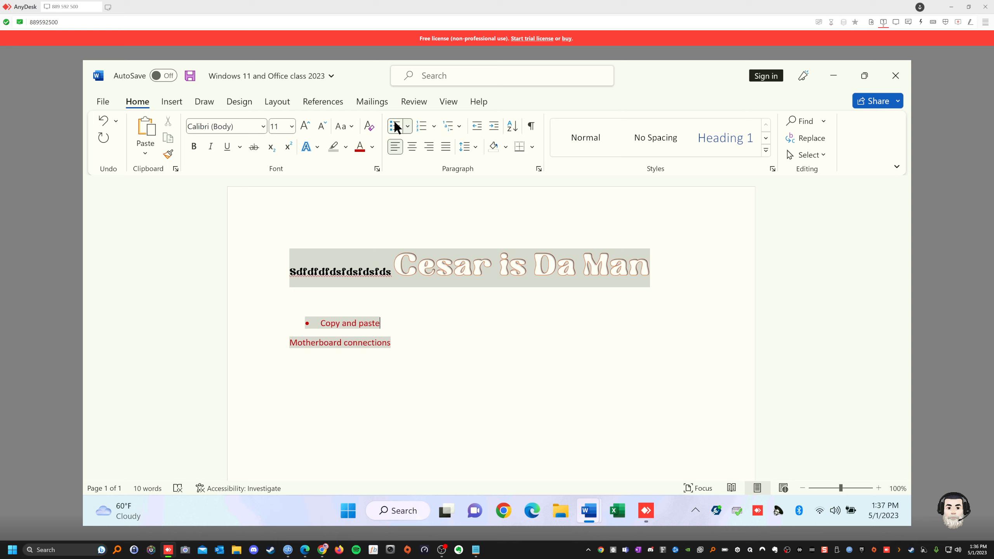
left_click(396, 124)
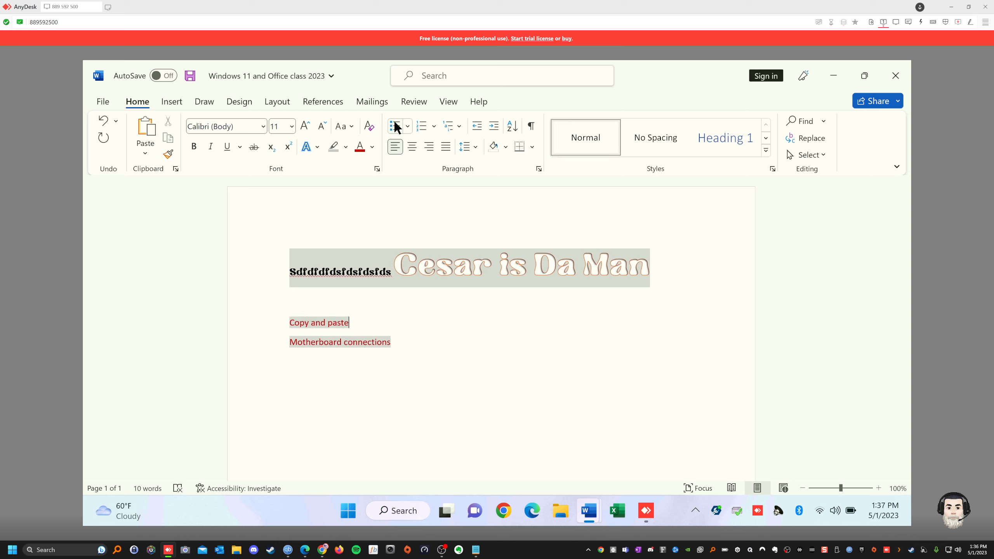
left_click(395, 125)
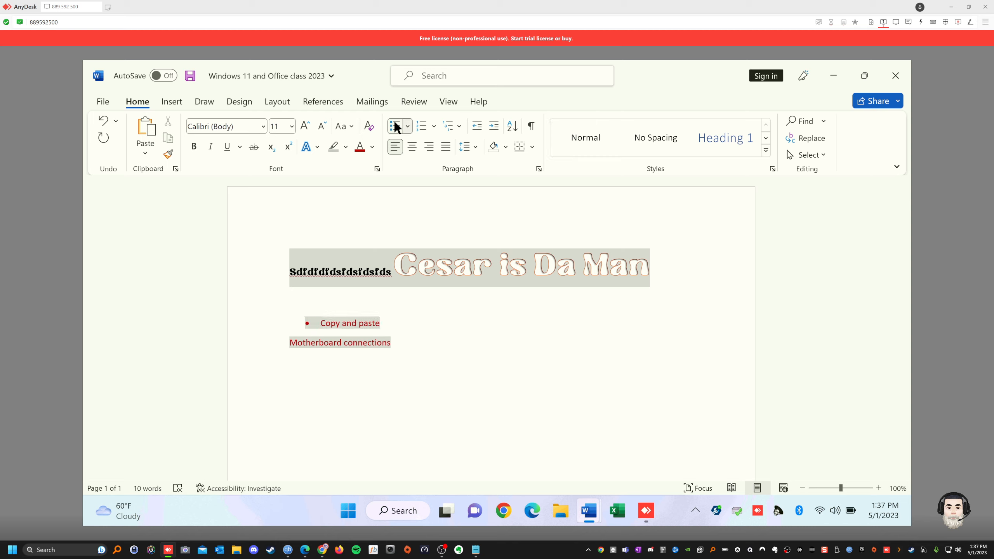
left_click(395, 124)
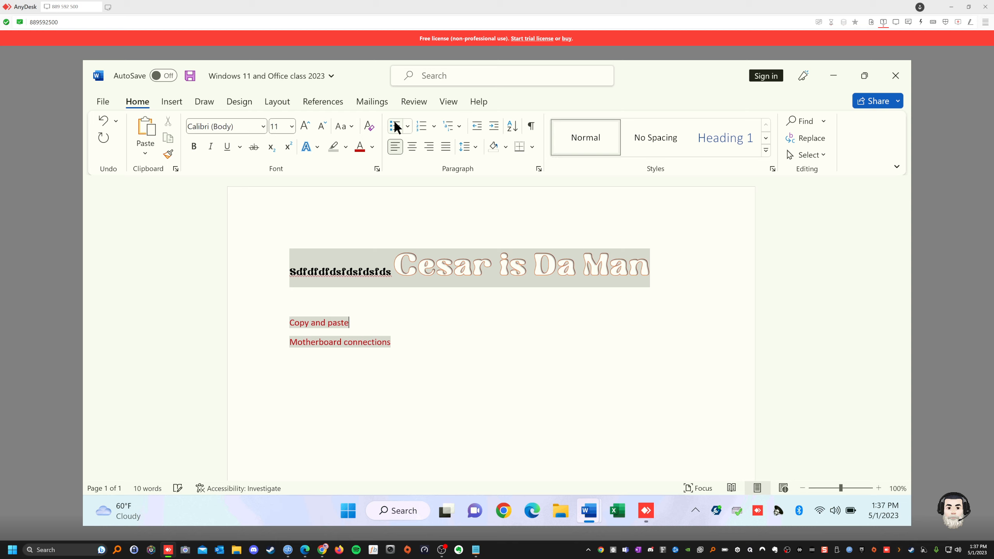
Look through the multilevel list library and apply "1." numbering to the "Copy and paste" line
left_click(420, 127)
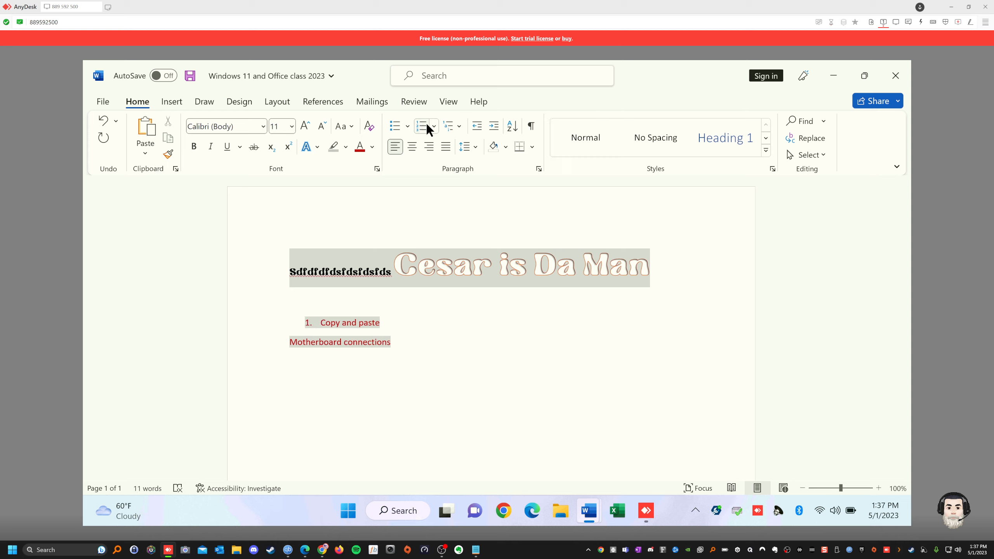
left_click(427, 125)
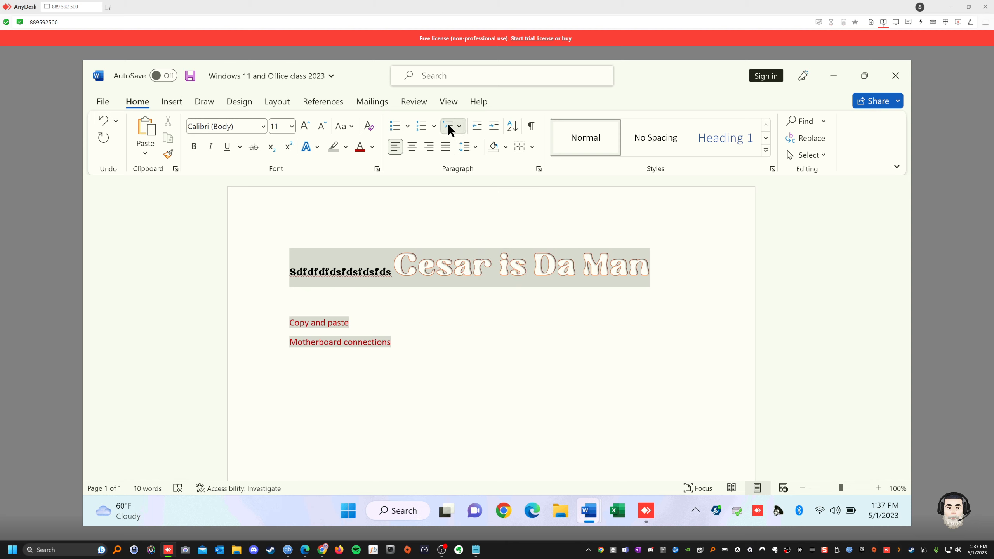
left_click(455, 131)
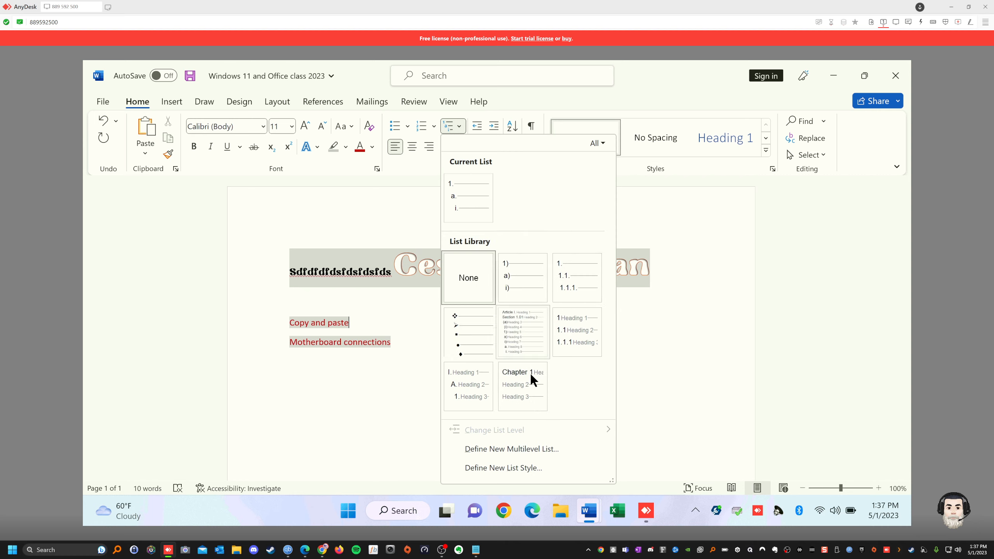
left_click(421, 124)
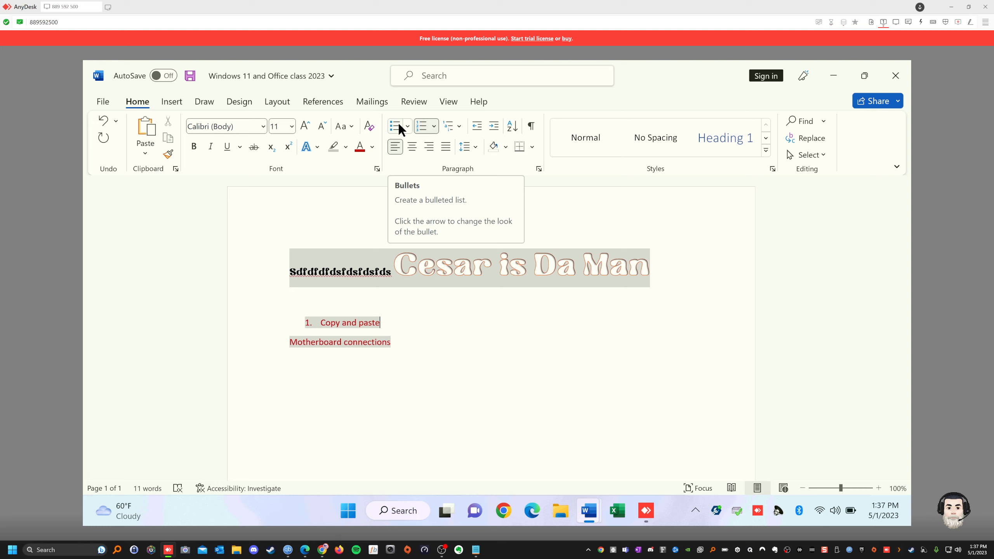
Below "Motherboard connections", leave a blank line and add six filler lines: Aefdweqfdweqfewqf, E, Wqefewqfweqfewf, Wefewfewfewfewf, Wefewfewfewfew and wefewfewfewfewf
left_click(395, 344)
key("Return")
key("Return")
type("aefdweqfdweqfewqf")
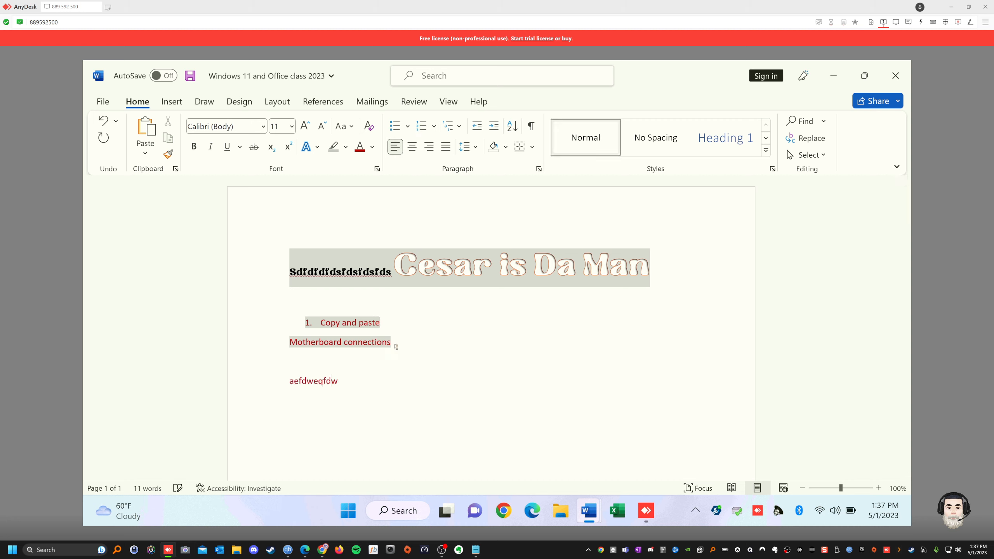
key("Return")
type("e")
key("Return")
type("wqefewqfweqfewf")
key("Return")
type("wefewfewfewfewf")
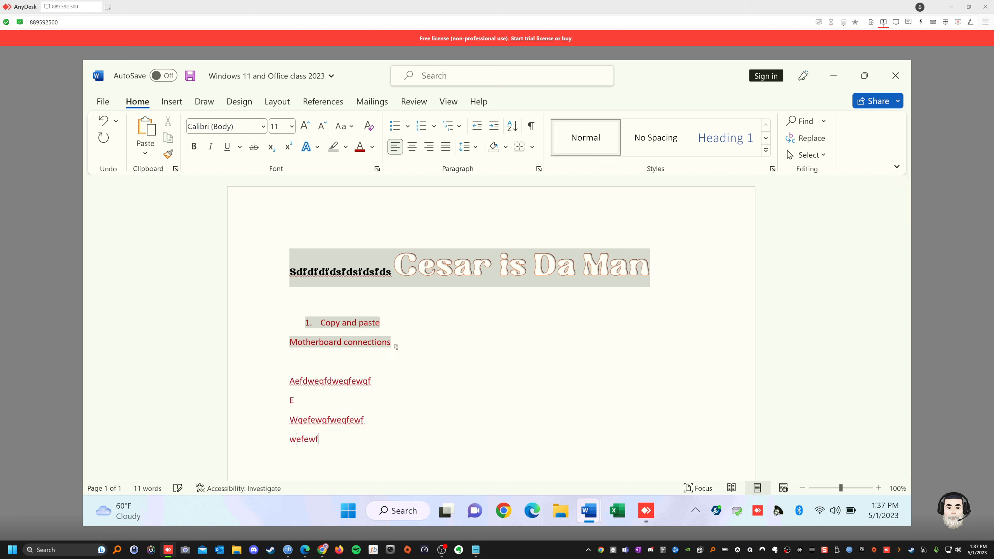
key("Return")
type("wefewfewfewfew")
key("Return")
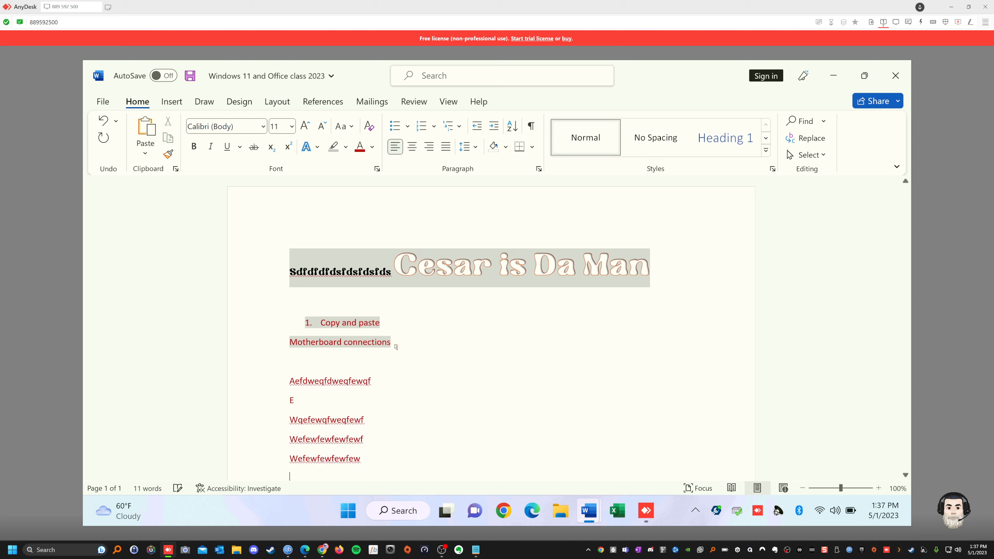
type("wefewfewfewfewf")
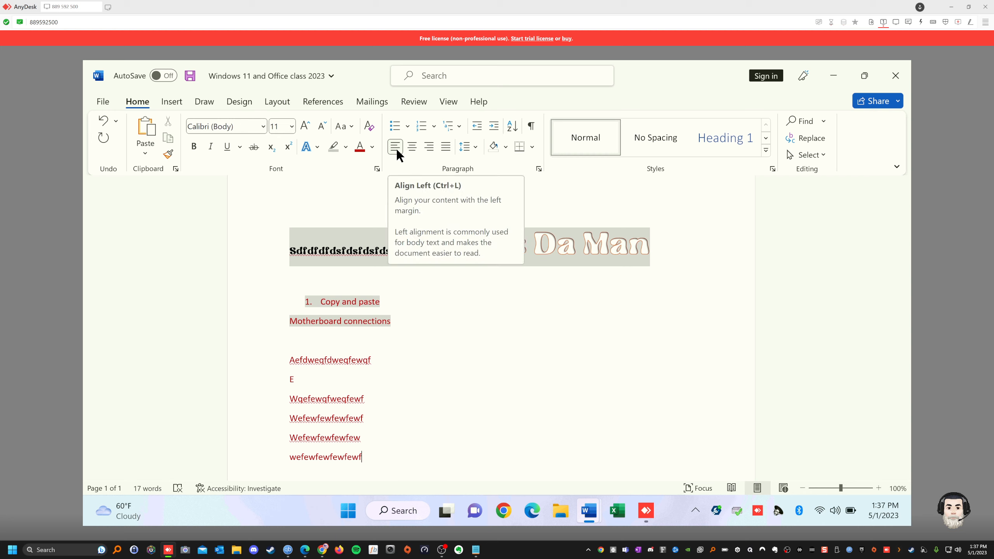
Try centred, right and justified alignment on the last four filler lines and return them to left alignment
left_click_drag(366, 456, 282, 400)
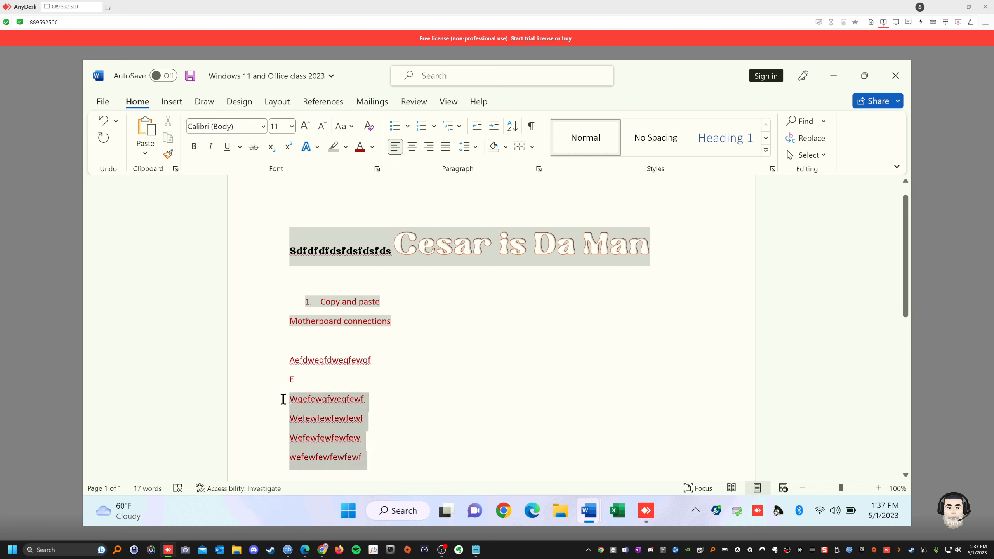
left_click(394, 148)
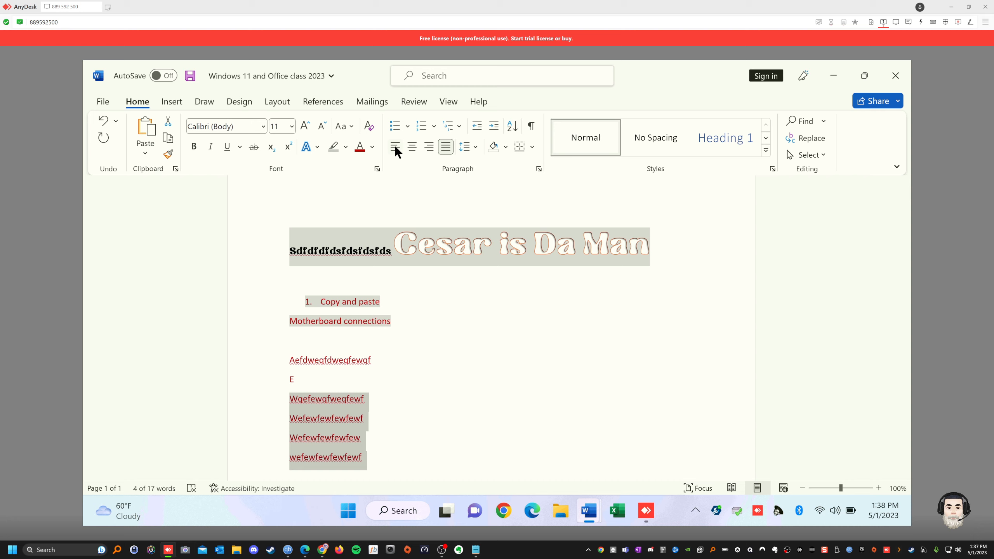
left_click(413, 146)
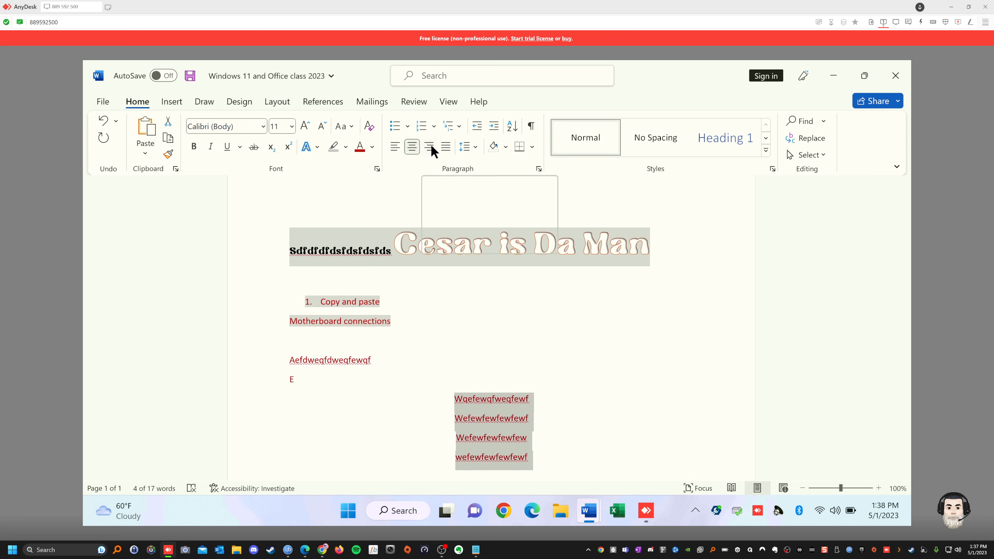
left_click(431, 145)
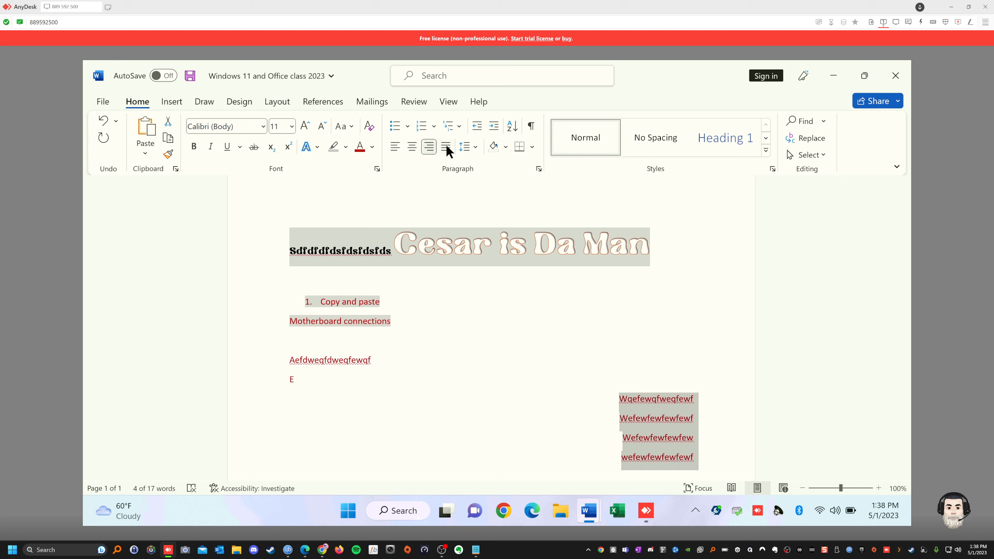
left_click(446, 147)
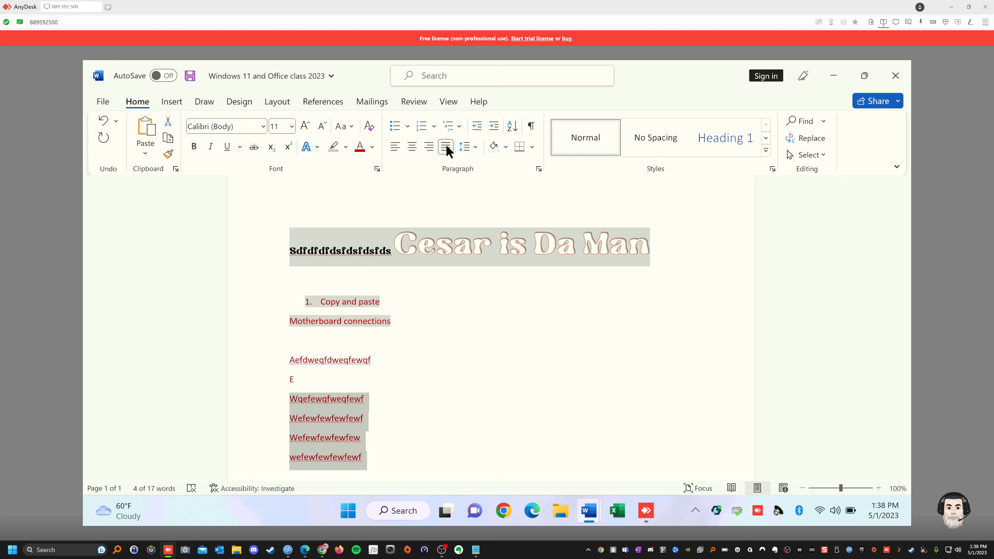
left_click(393, 147)
Lengthen the last four filler lines unevenly by adding runs of the letter "s" to their ends, with just one on the second
left_click(365, 399)
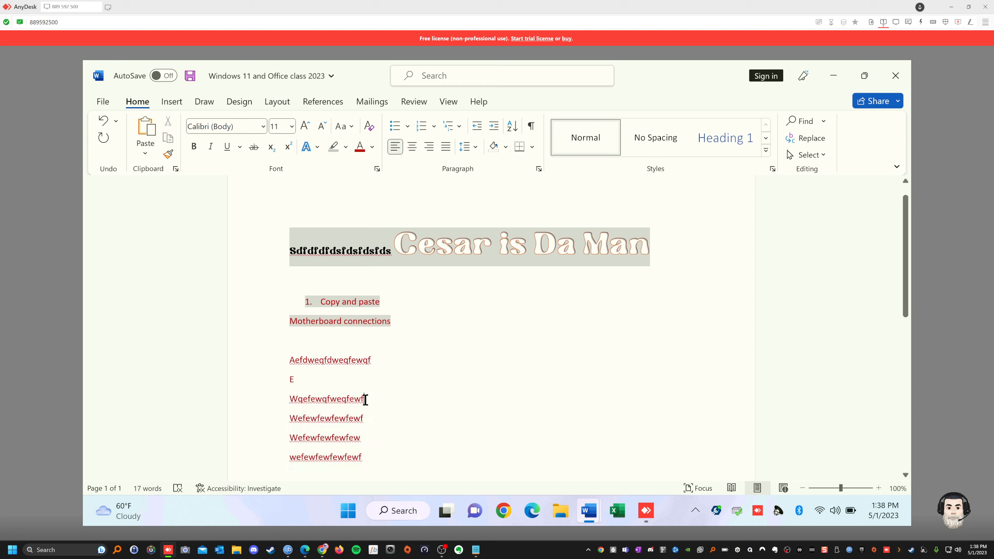
type("sssssssssssssss")
left_click(364, 439)
type("ssssssssssssss")
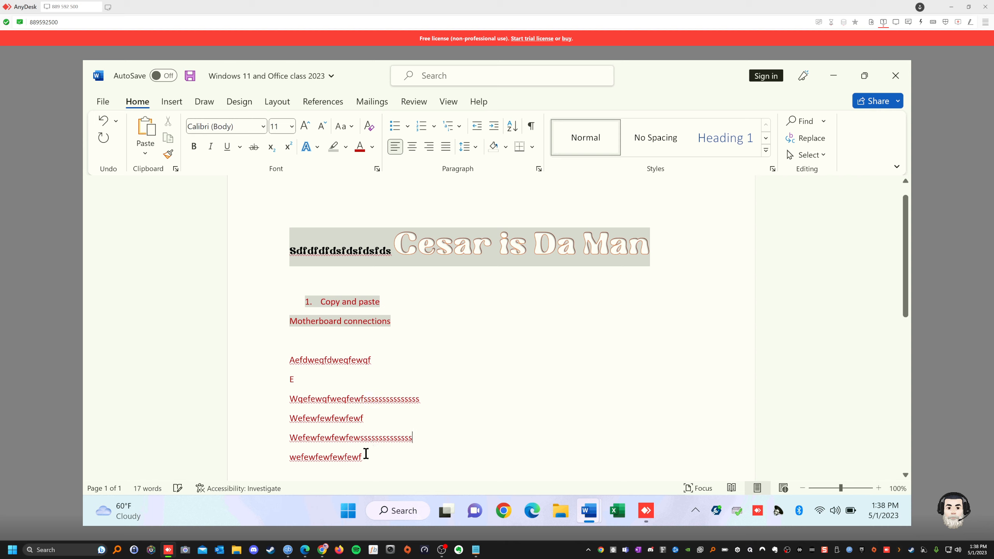
left_click(366, 454)
type("sssssssssssssssssssssssss")
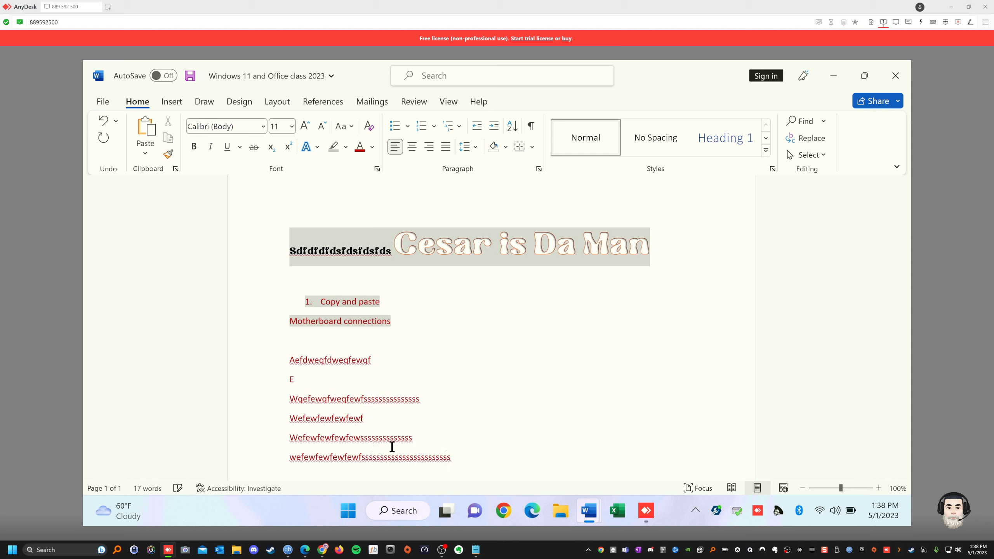
left_click(365, 420)
type("s")
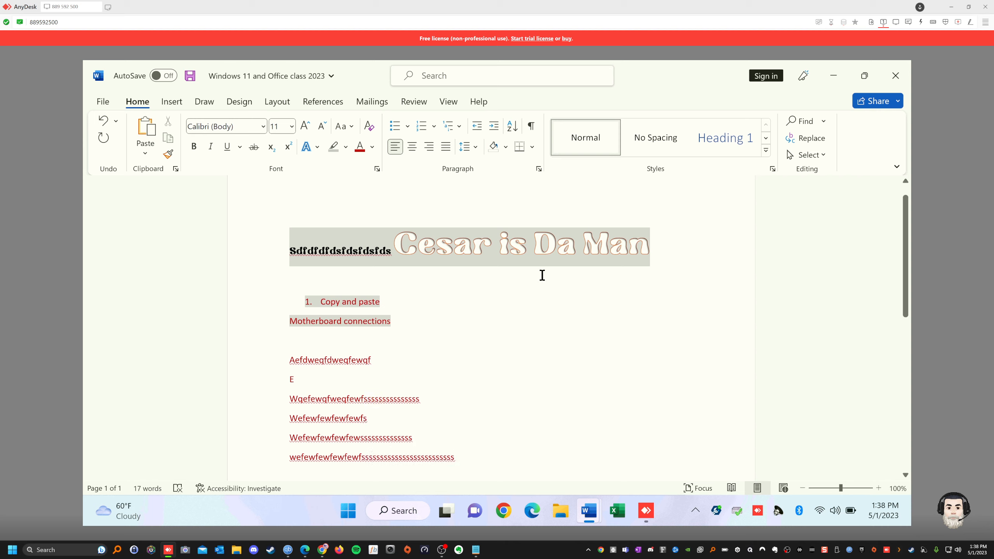
Try justified and centred alignment on the last four filler lines and finish with them right-aligned
left_click_drag(467, 460, 282, 408)
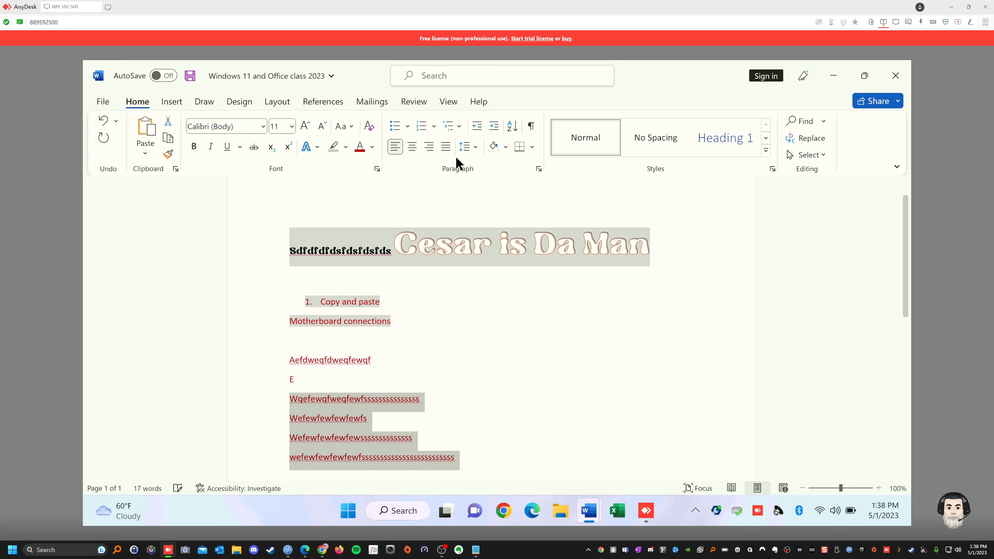
left_click(446, 147)
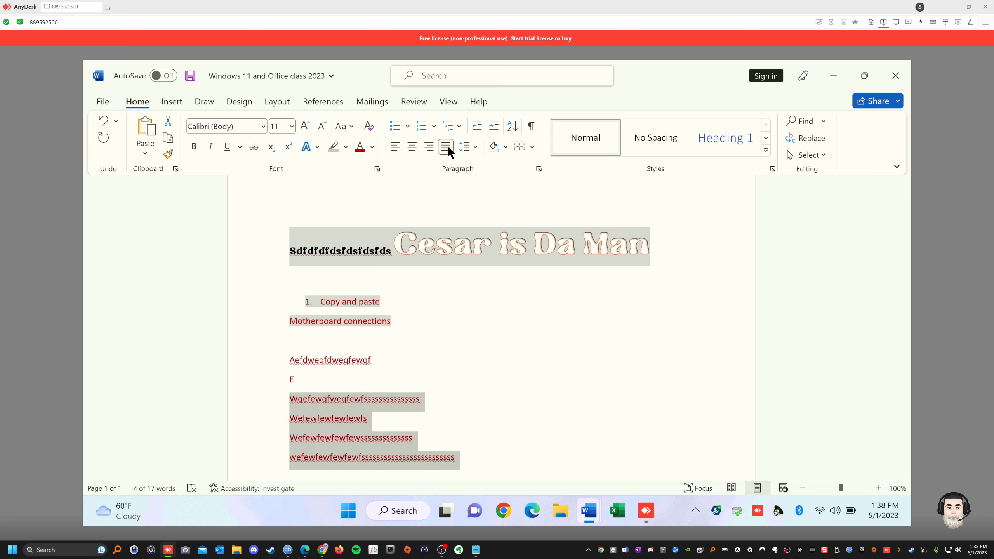
left_click(446, 147)
left_click(412, 151)
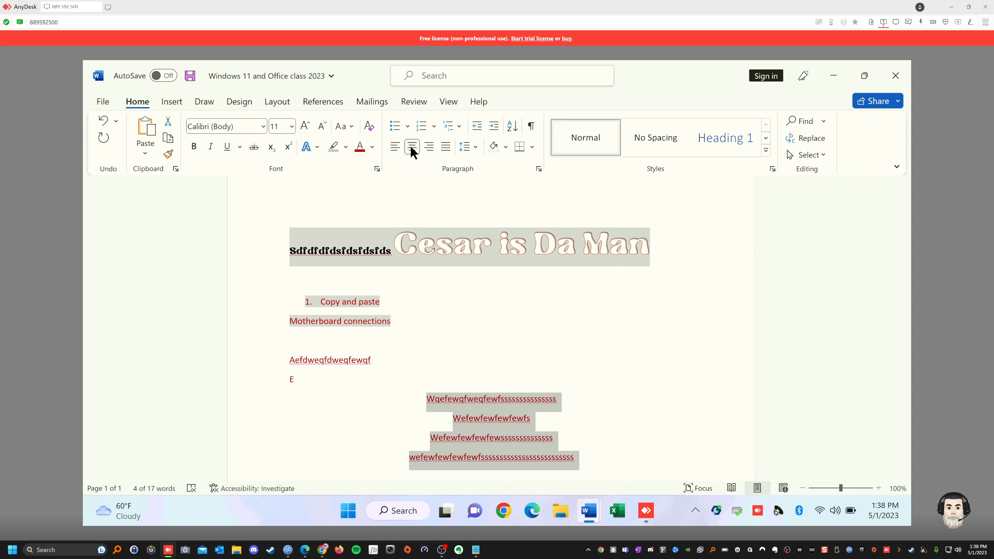
left_click(428, 146)
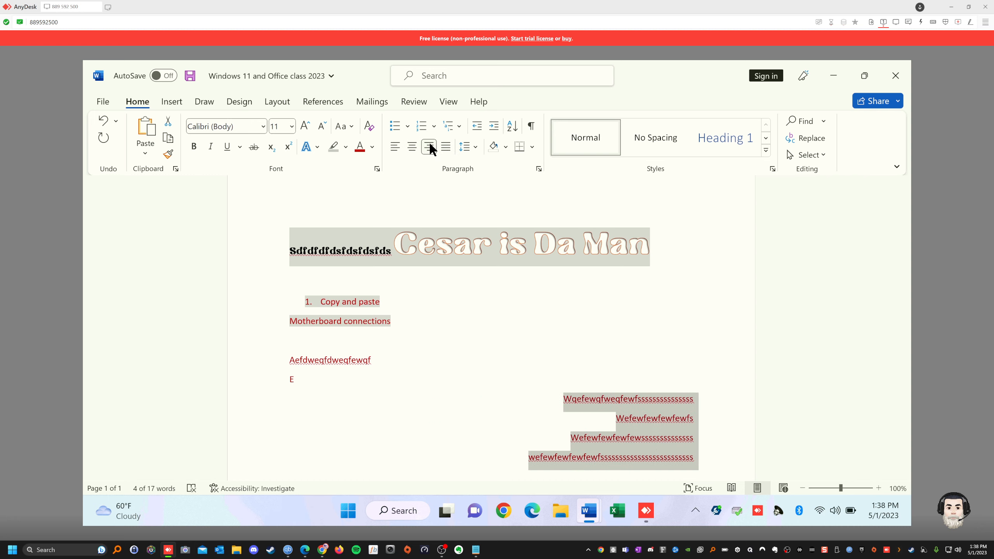
Try line spacings of 1.0, 2.0 and 3.0 on the four right-aligned lines and return them to 1.0
left_click(475, 147)
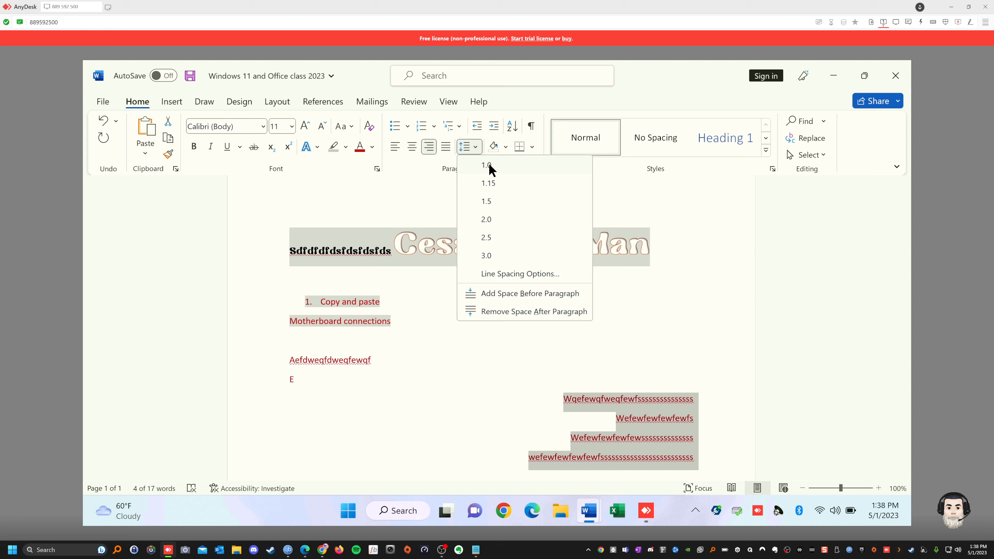
left_click(489, 165)
left_click(476, 148)
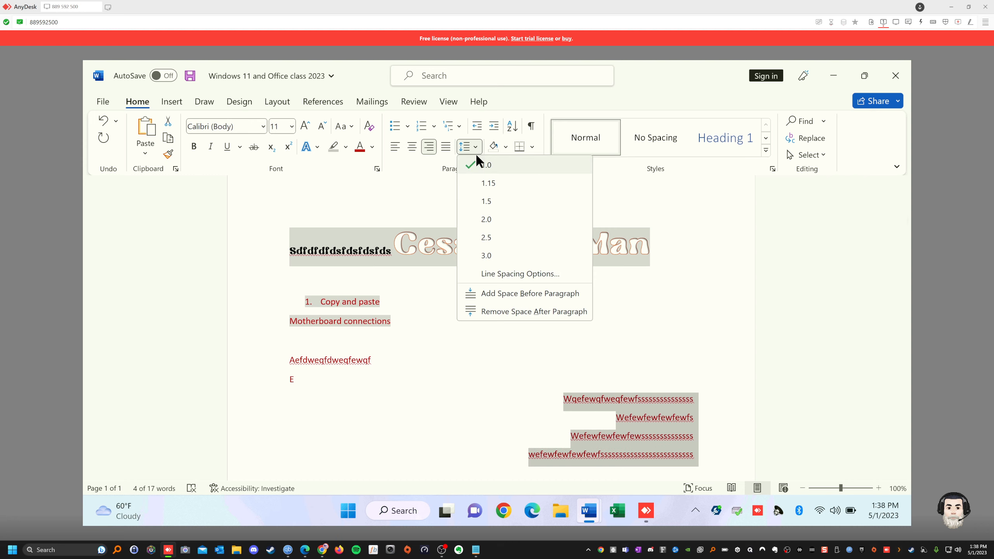
left_click(486, 220)
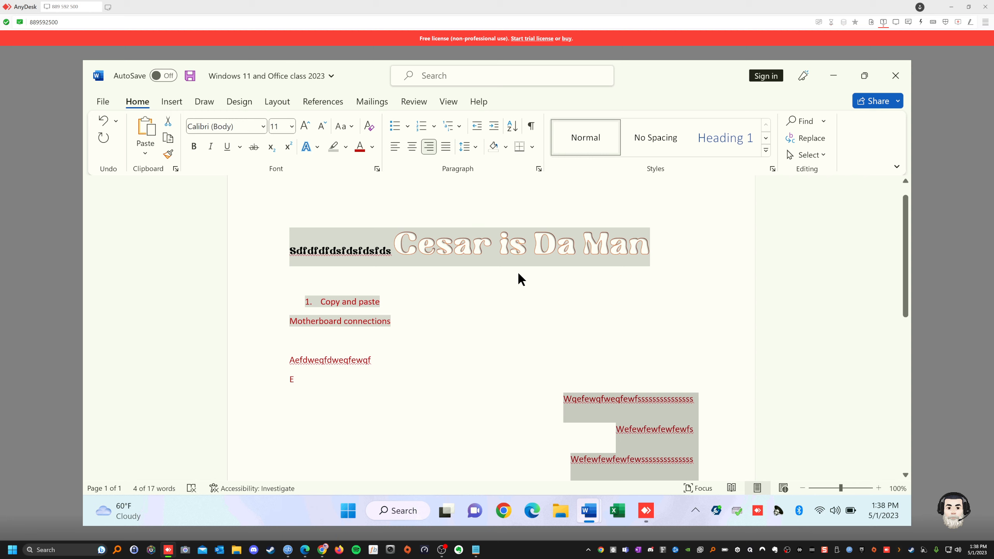
scroll(552, 291, "down", 2)
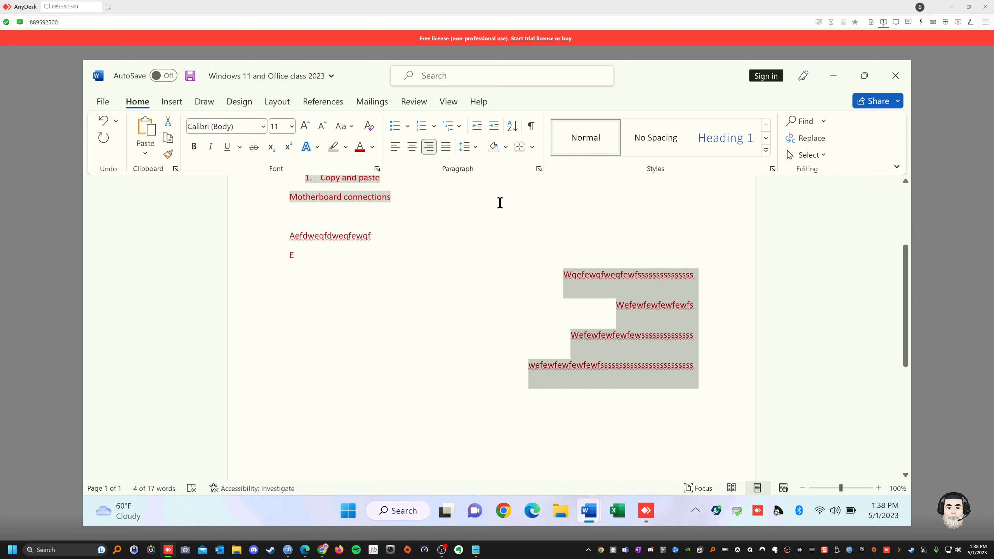
left_click(476, 148)
left_click(487, 259)
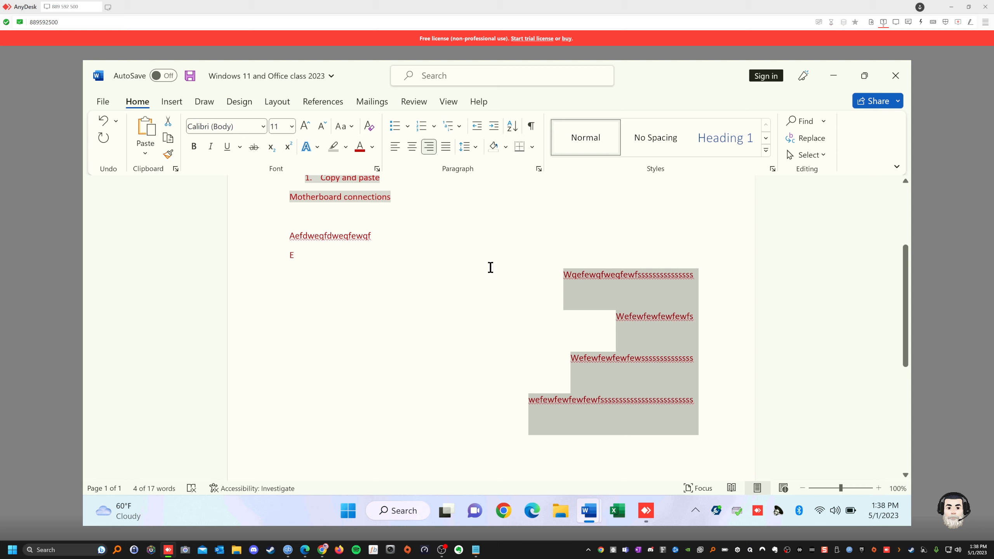
left_click(476, 146)
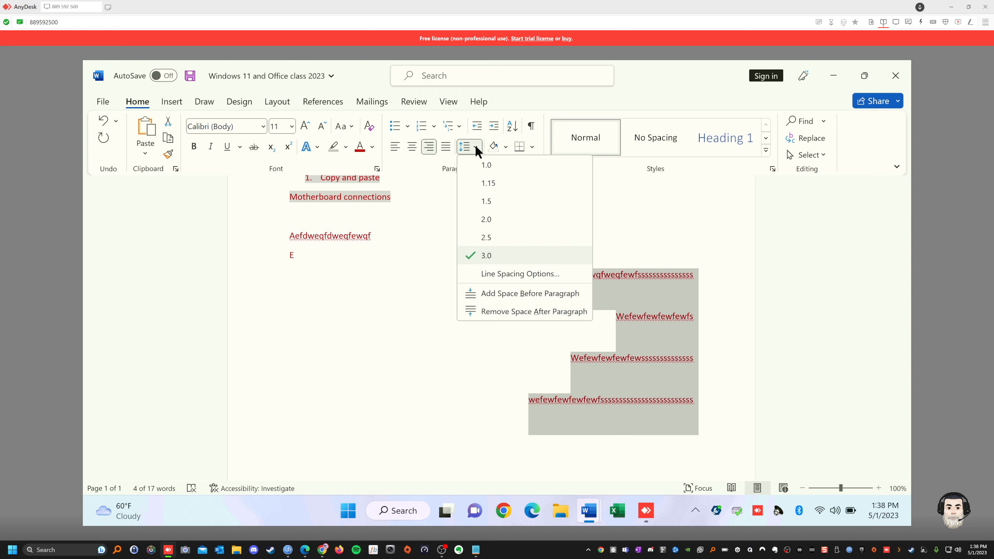
left_click(491, 167)
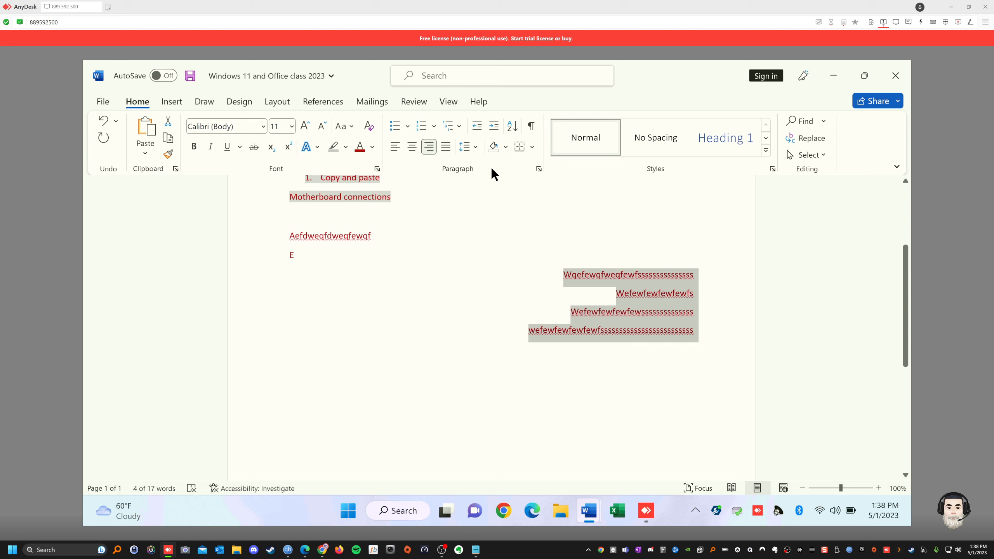
Add space before the paragraphs of the four right-aligned filler lines
left_click(474, 145)
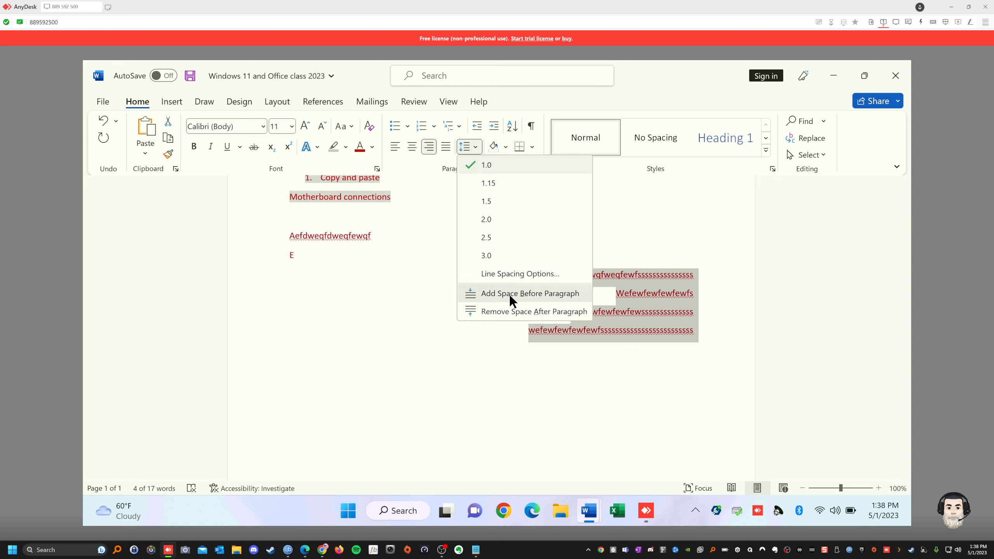
left_click(510, 294)
left_click(473, 147)
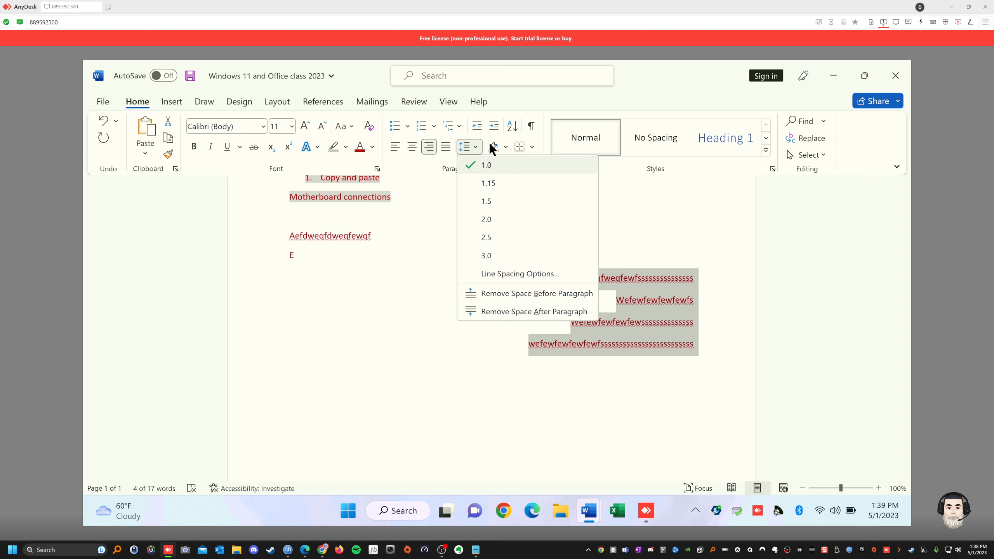
Try standard red shading behind the four right-aligned lines and replace it with the white theme colour
left_click(507, 146)
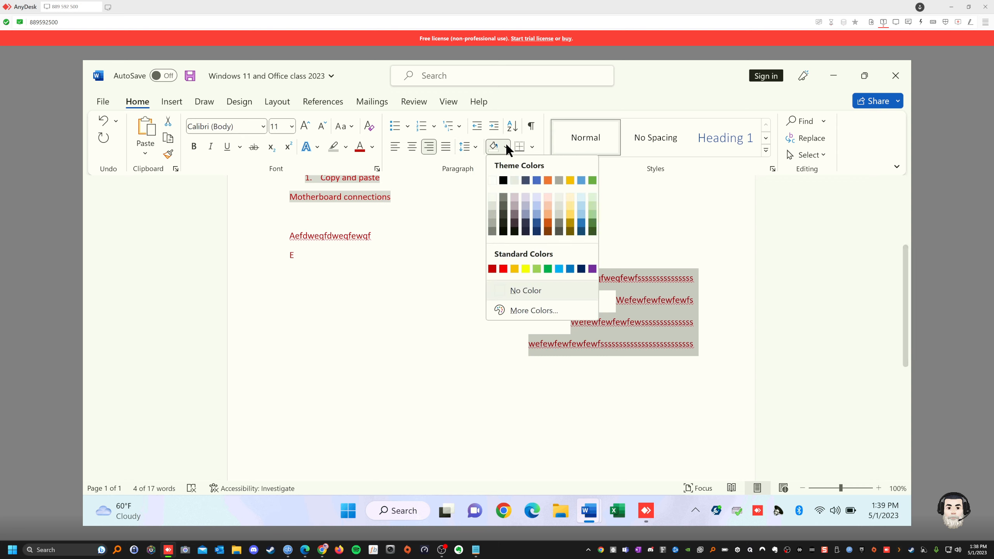
left_click(503, 269)
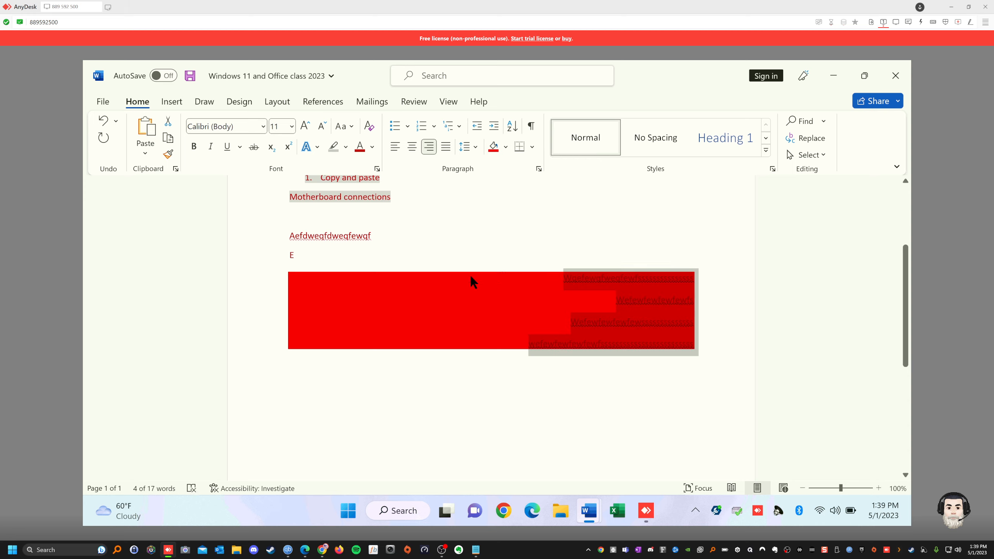
left_click(504, 146)
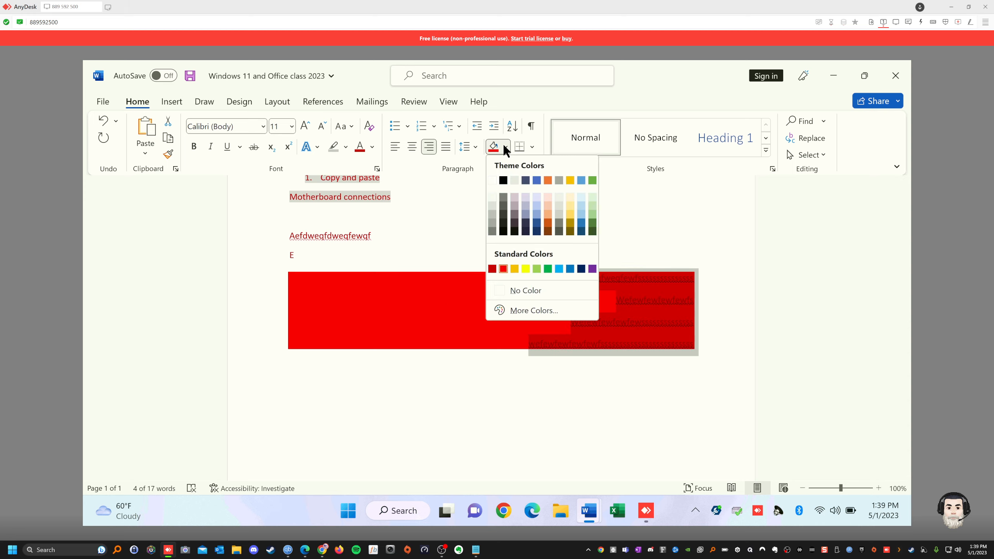
left_click(492, 180)
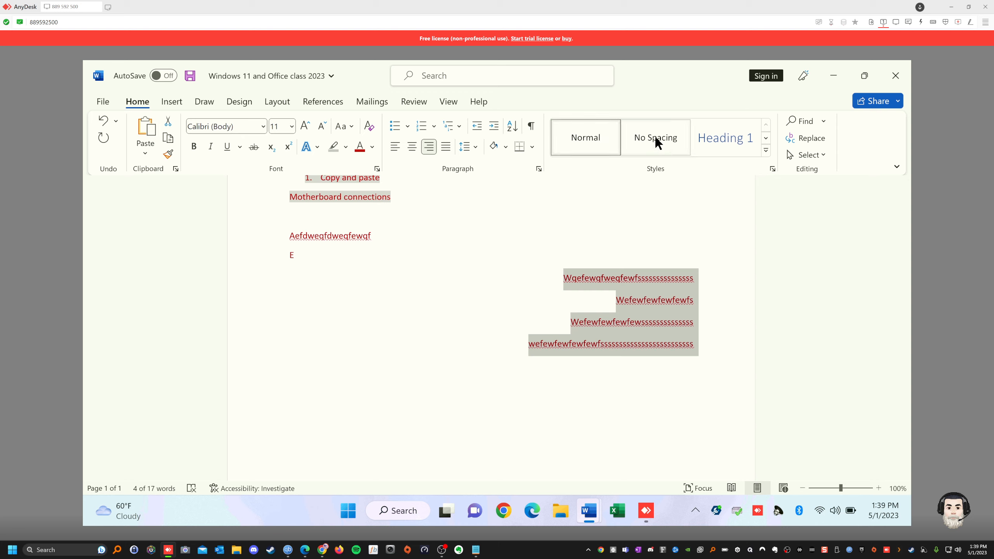
Select from the "E" line through the last filler line and try the No Spacing, Normal and Heading 1 styles
left_click(697, 340)
left_click_drag(699, 344, 541, 269)
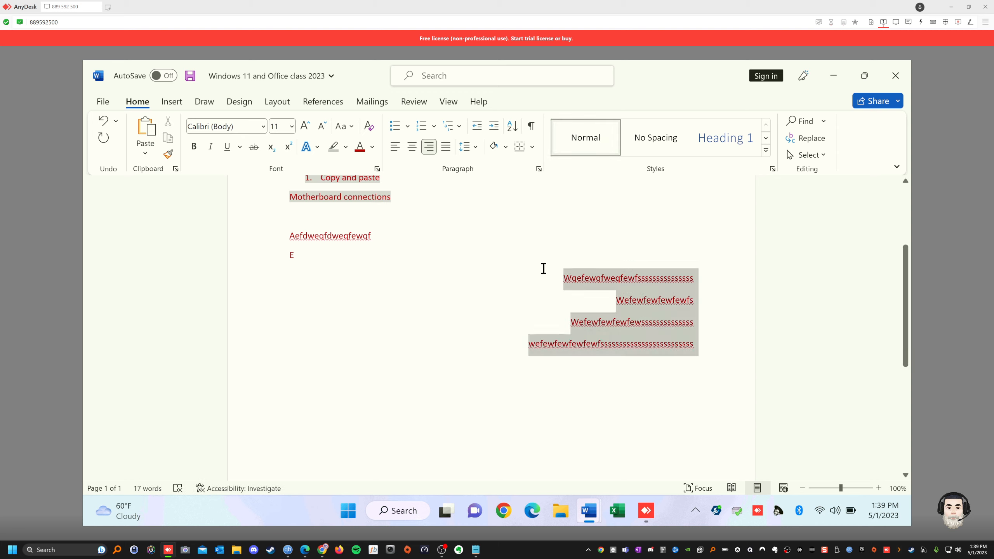
left_click(658, 139)
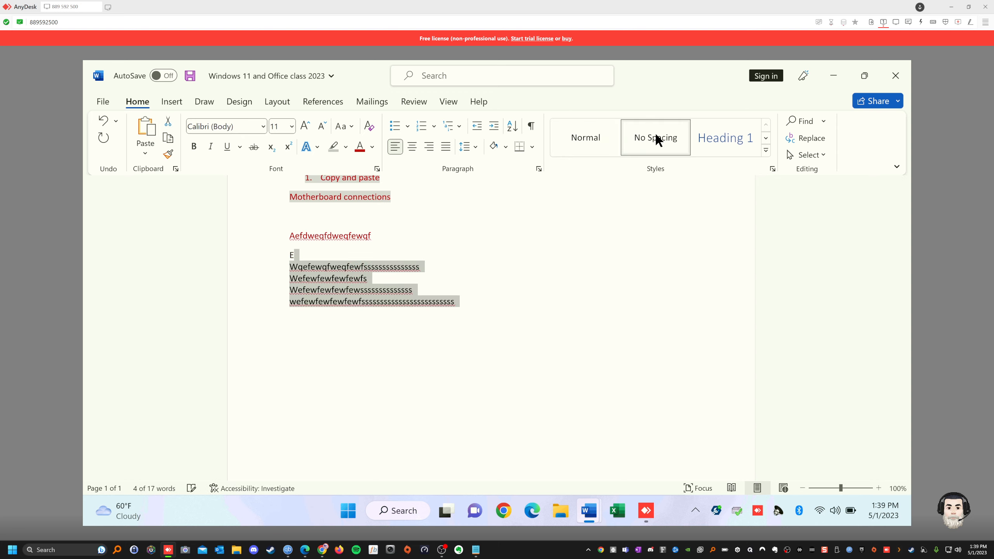
left_click(588, 137)
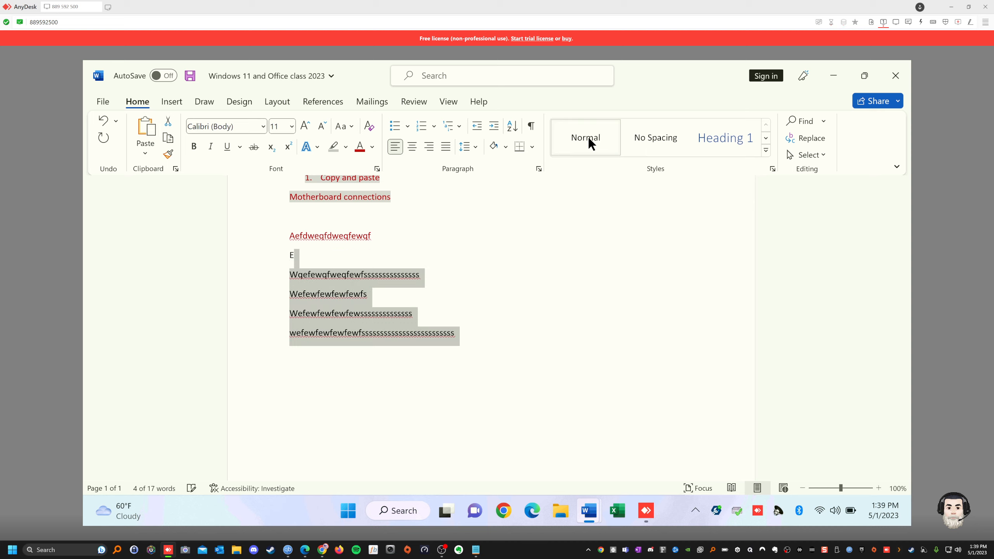
left_click(744, 138)
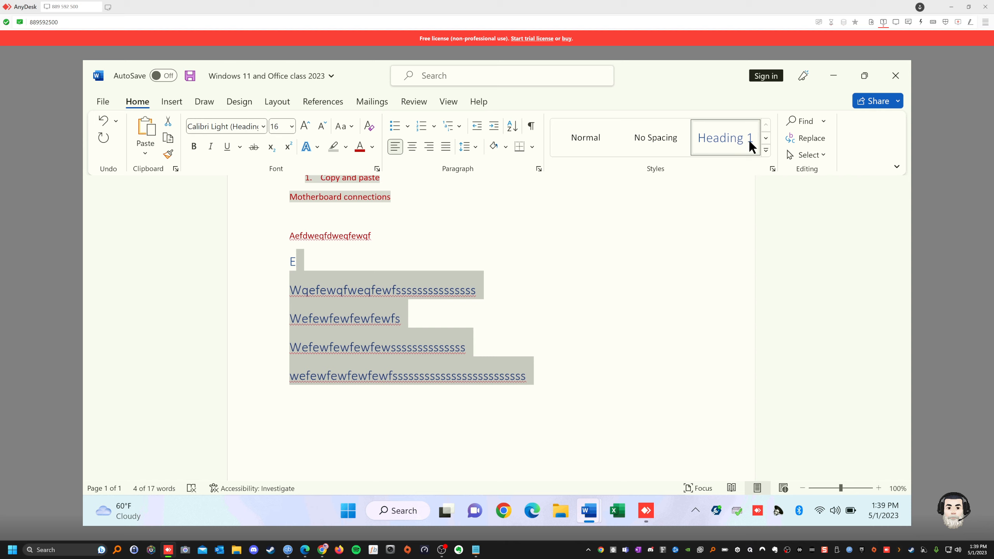
Try the Heading 2 and Intense Quote styles on the selected filler lines and finish with the Title style
left_click(766, 149)
left_click(765, 149)
left_click(765, 152)
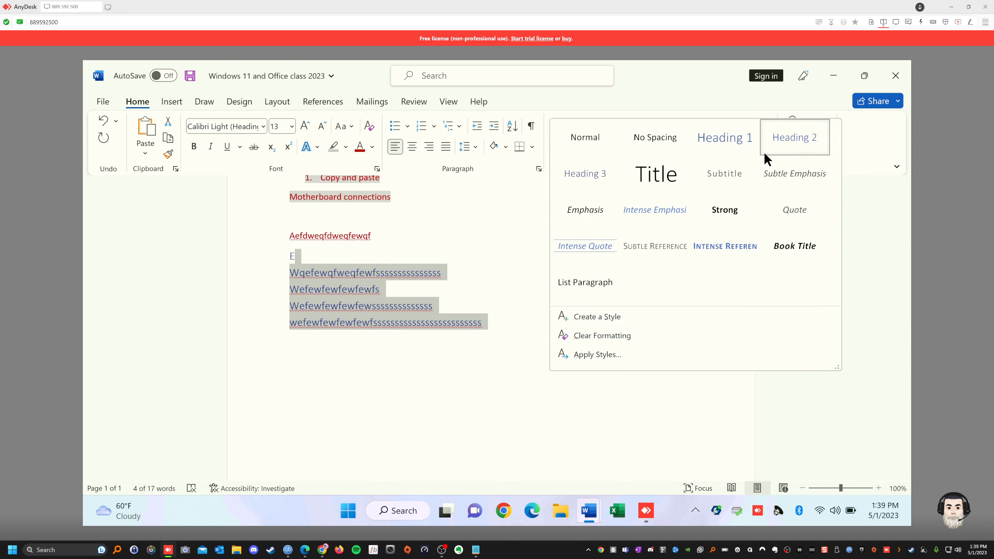
left_click(583, 245)
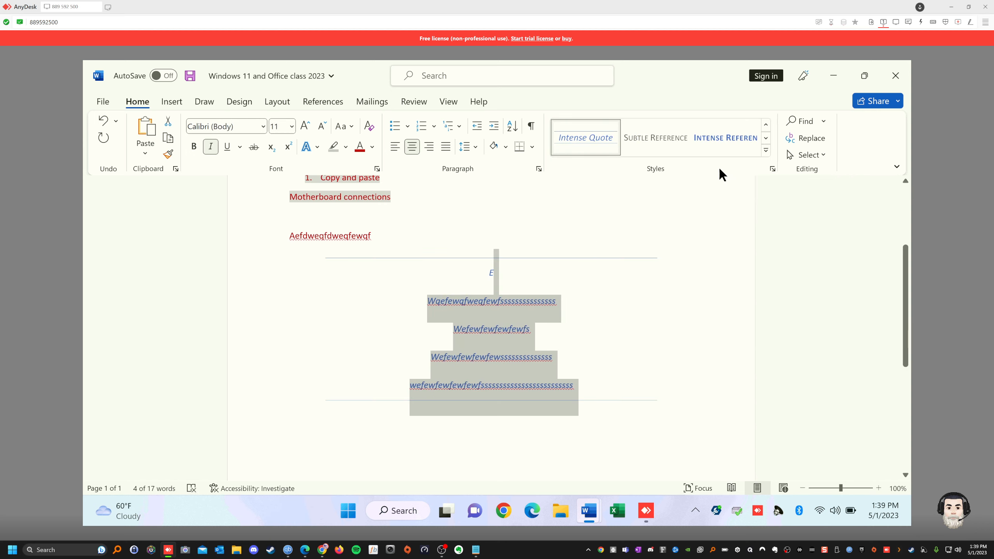
left_click(766, 148)
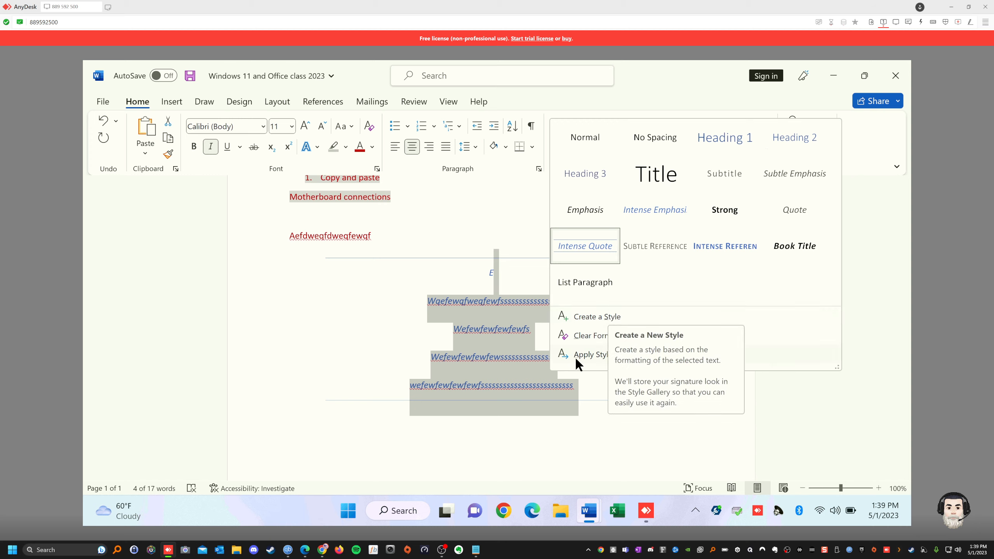
left_click(653, 173)
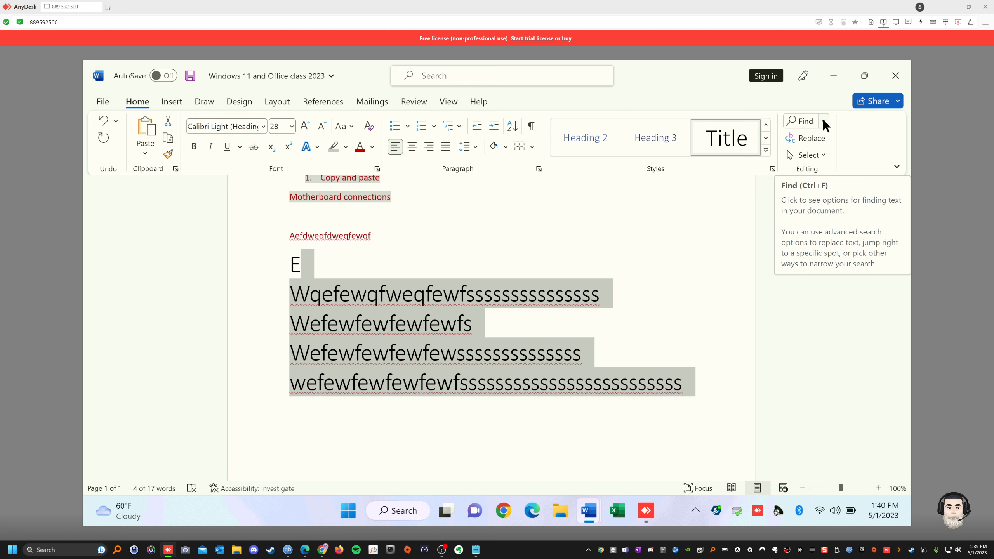
Search the document for "paste", replacing the existing search text, and go to the match in the numbered list
left_click(801, 117)
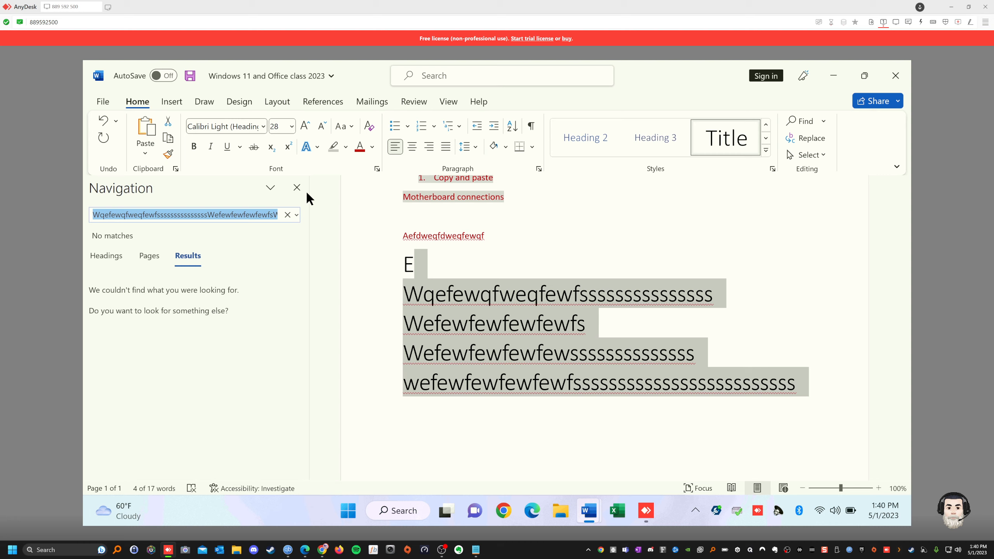
left_click(287, 214)
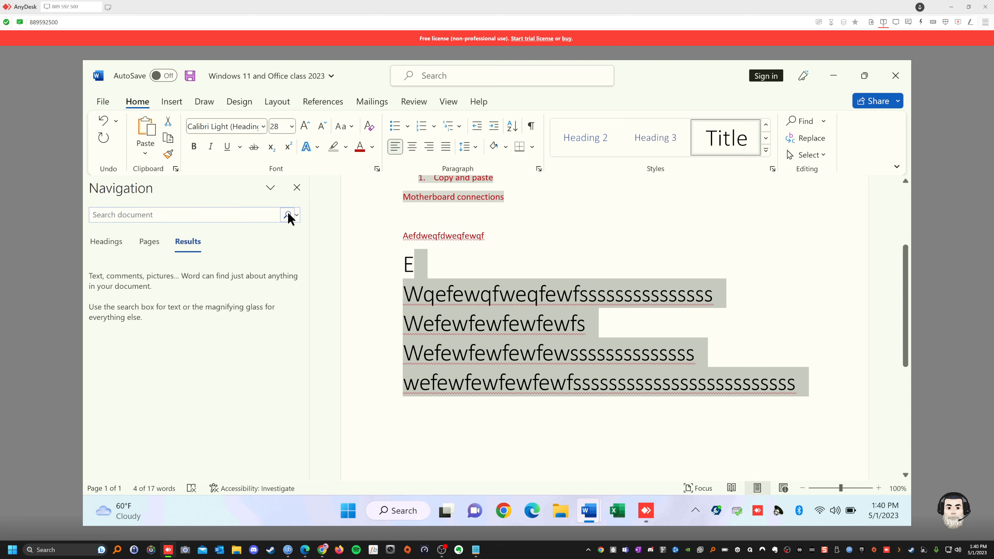
left_click(156, 216)
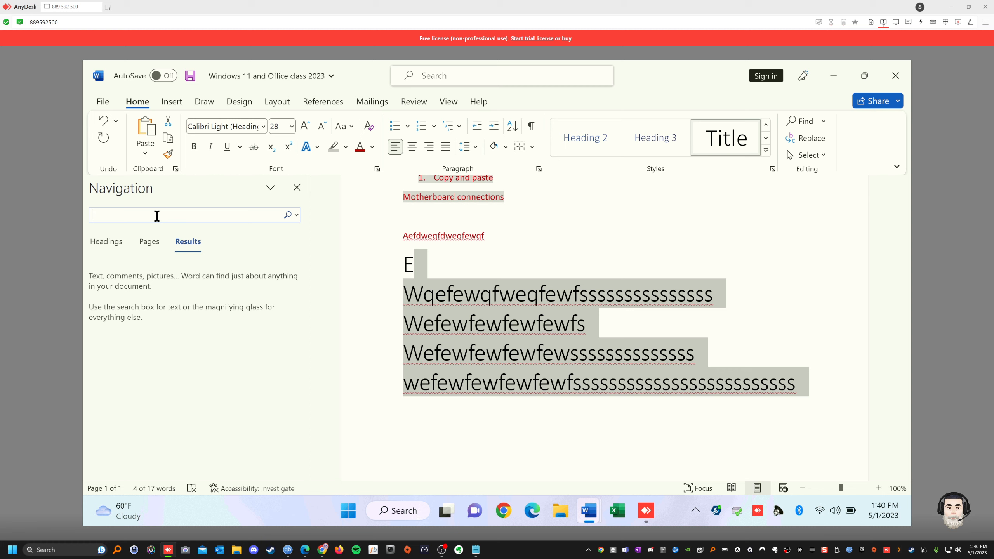
type("paste")
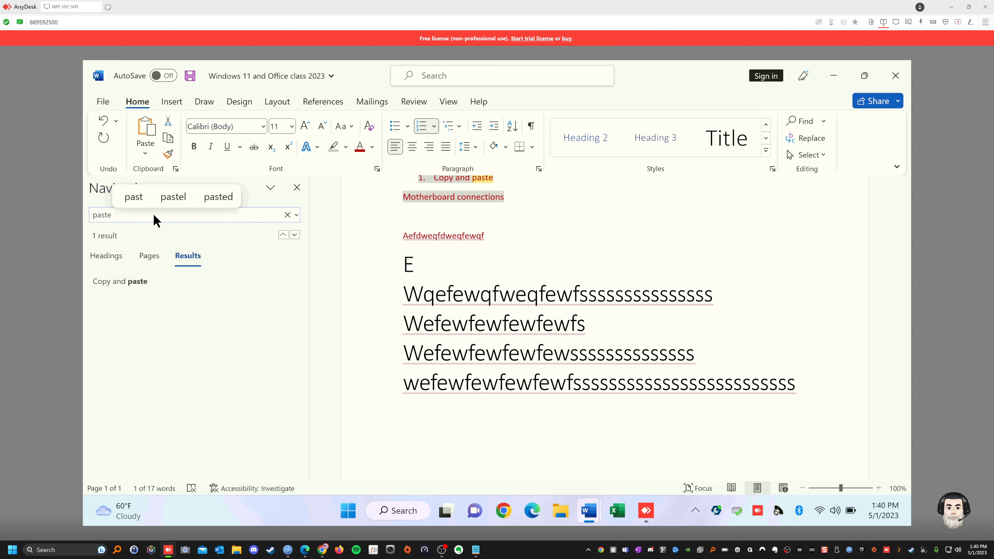
key("Return")
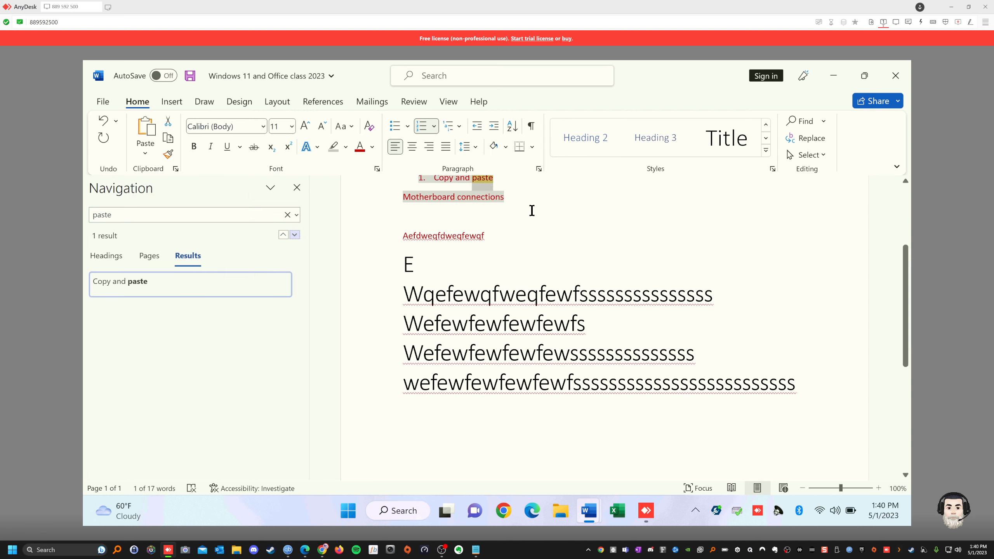
scroll(509, 211, "up", 2)
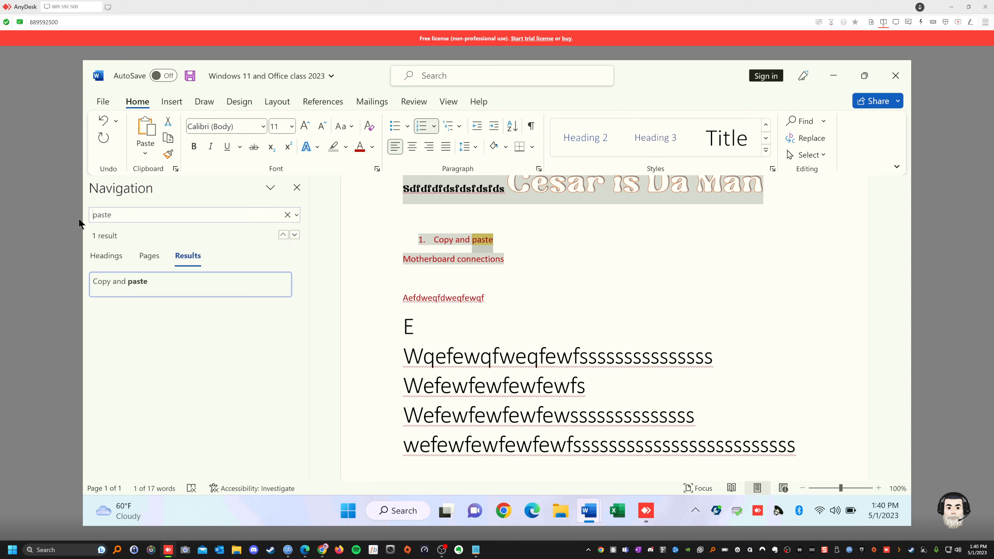
Replace the search text with the first name from the decorated heading line and locate it in the document
double_click(90, 215)
type("cesar")
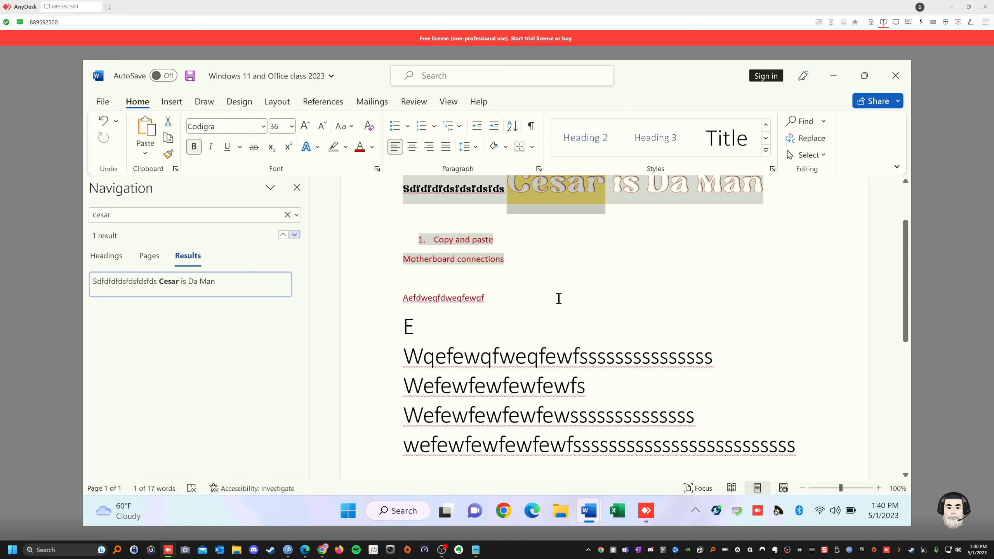
scroll(559, 298, "down", 4)
scroll(558, 297, "up", 5)
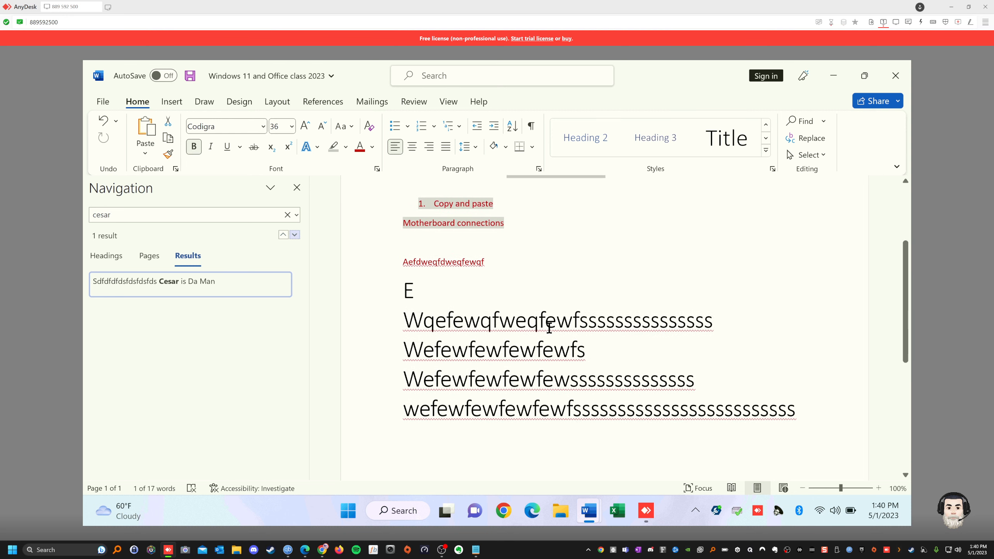
scroll(557, 322, "up", 1)
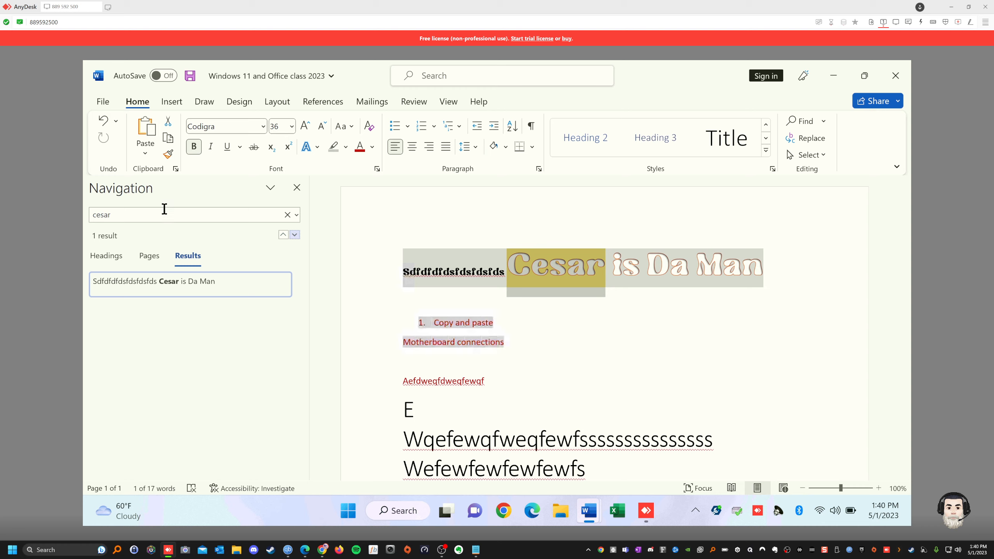
left_click_drag(98, 217, 91, 220)
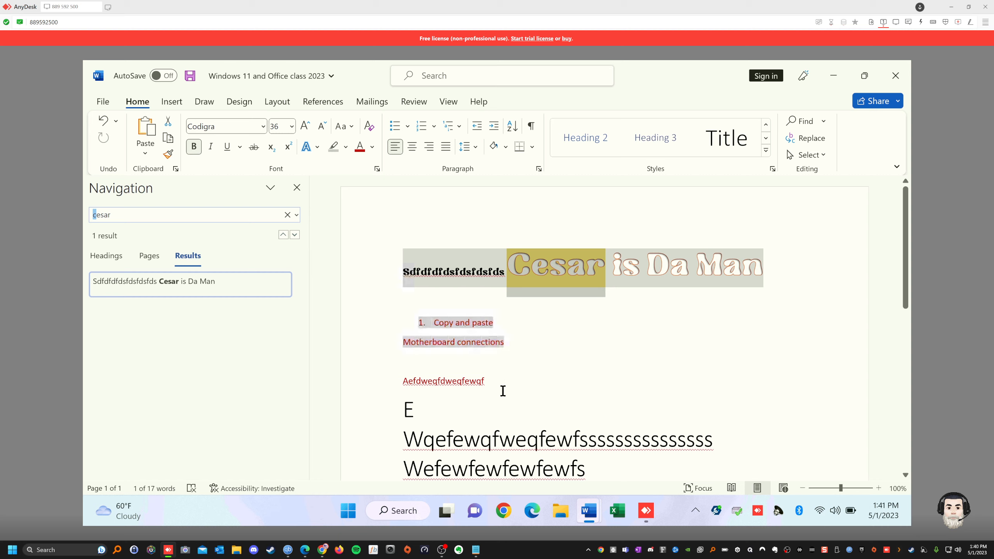
Select part of the first long filler line, select part of "Man" in the heading instead, and clear the selection
left_click(540, 437)
left_click(394, 432, "shift")
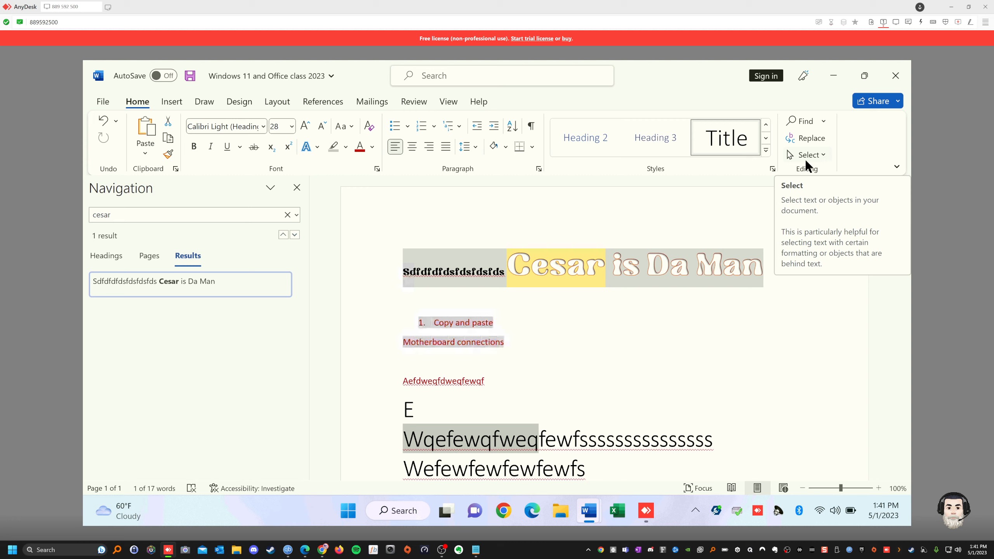
left_click(753, 270)
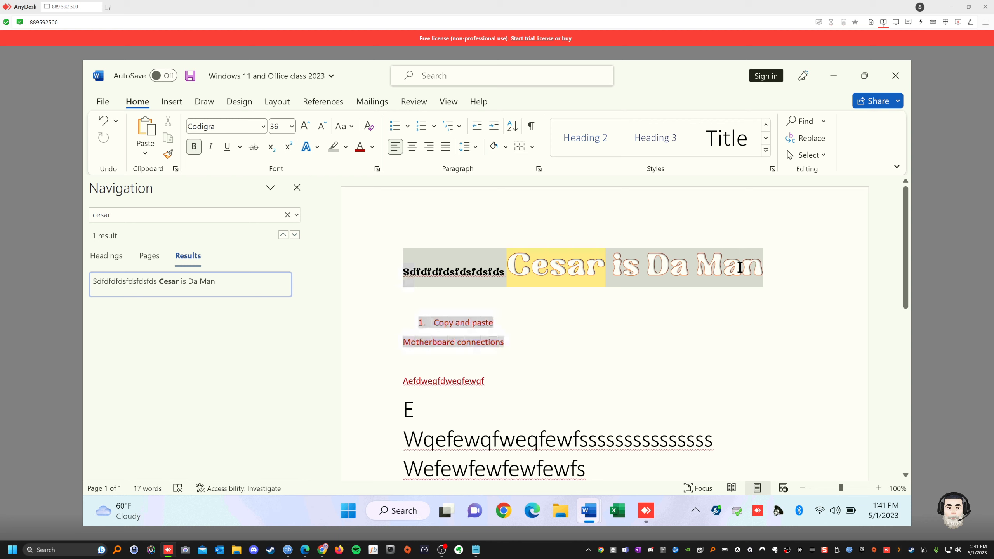
left_click_drag(739, 267, 695, 263)
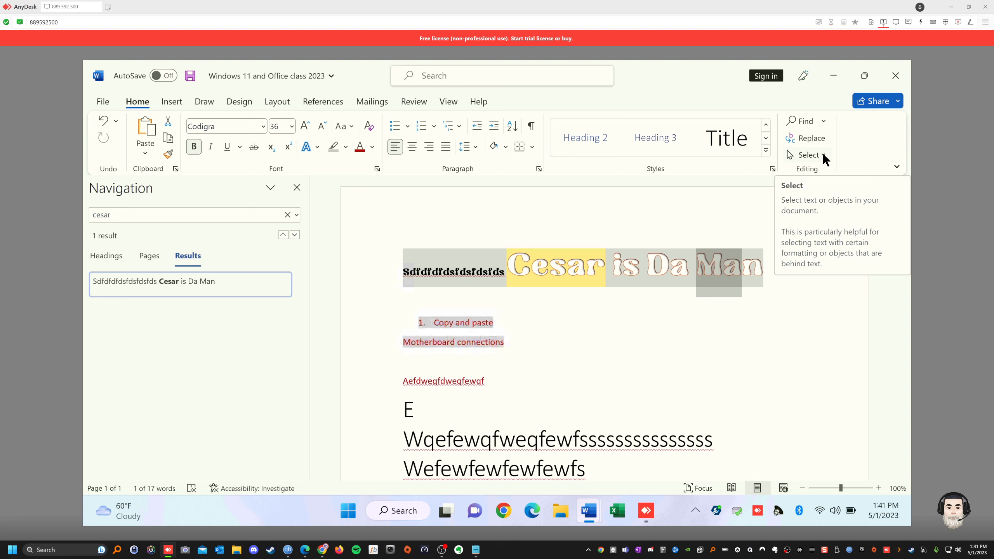
left_click(720, 198)
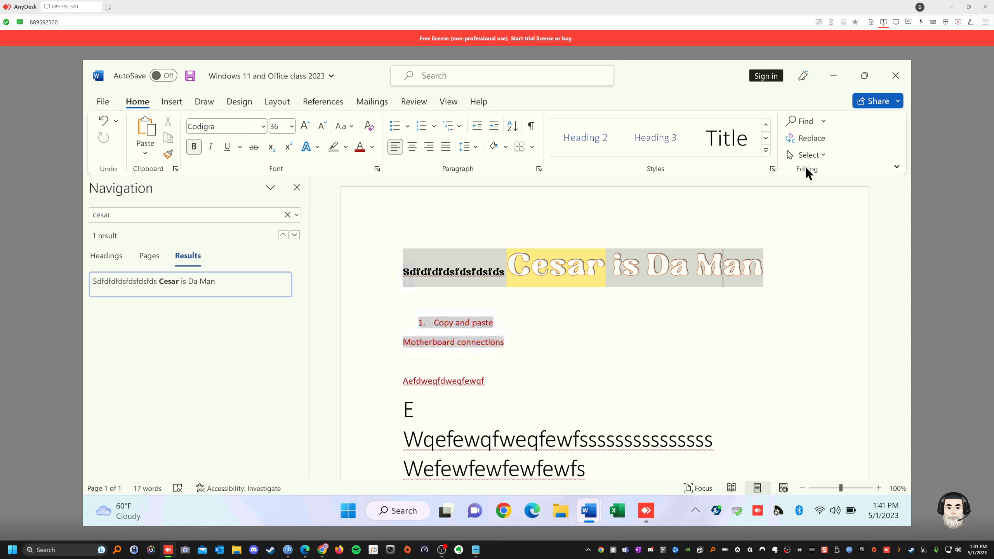
Try the full-screen ribbon display mode and temporarily reveal the hidden ribbon
left_click(897, 167)
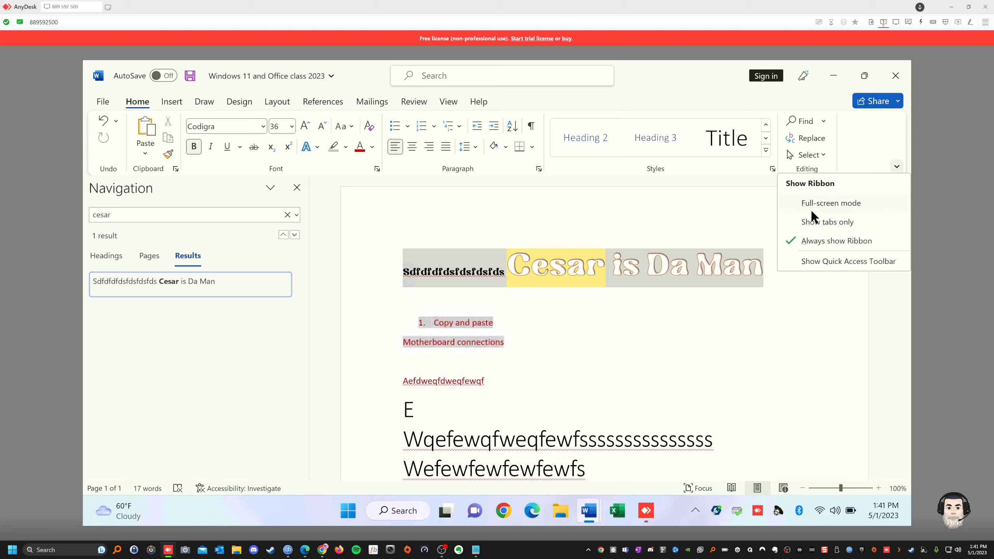
left_click(832, 200)
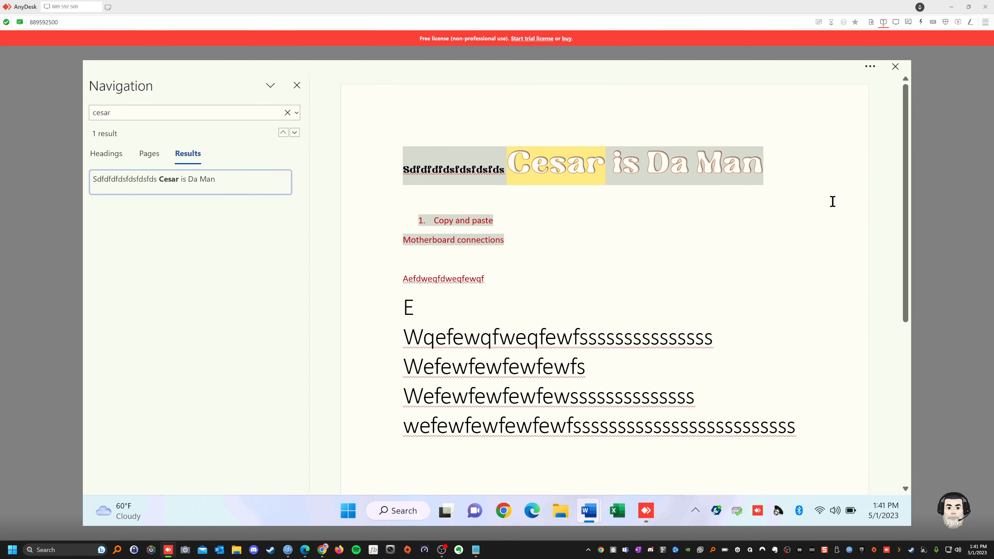
left_click(870, 66)
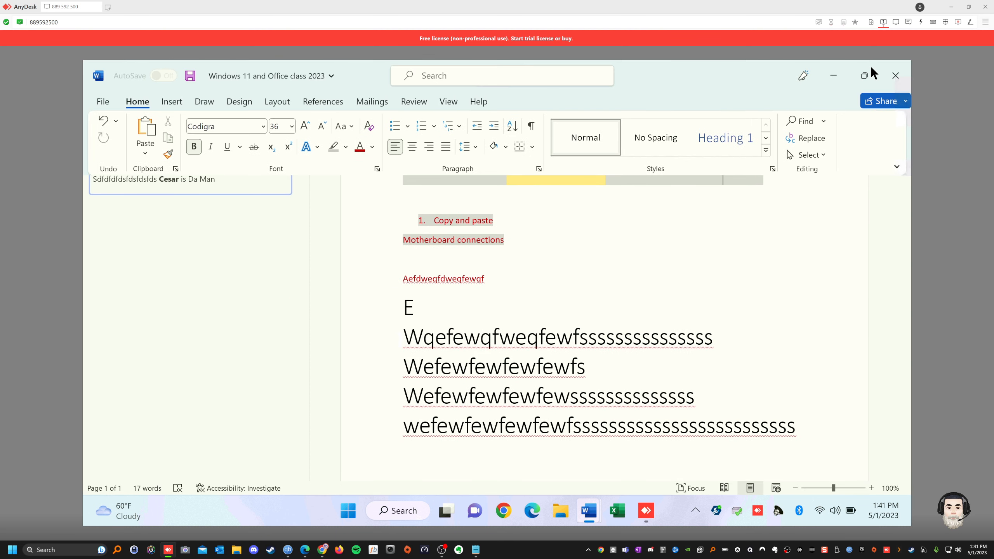
Change the ribbon display from full-screen mode to showing tabs only
left_click(897, 167)
left_click(831, 201)
left_click(895, 167)
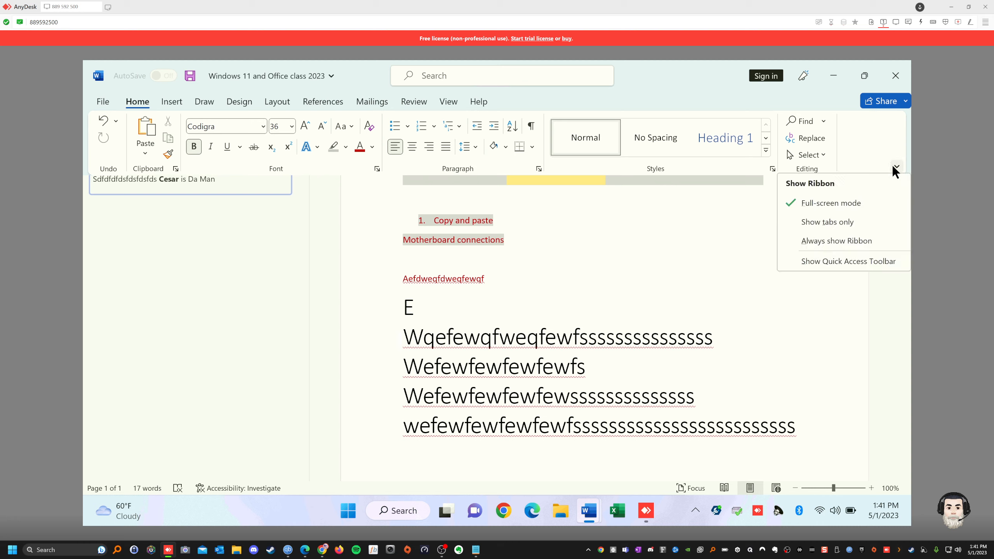
left_click(823, 201)
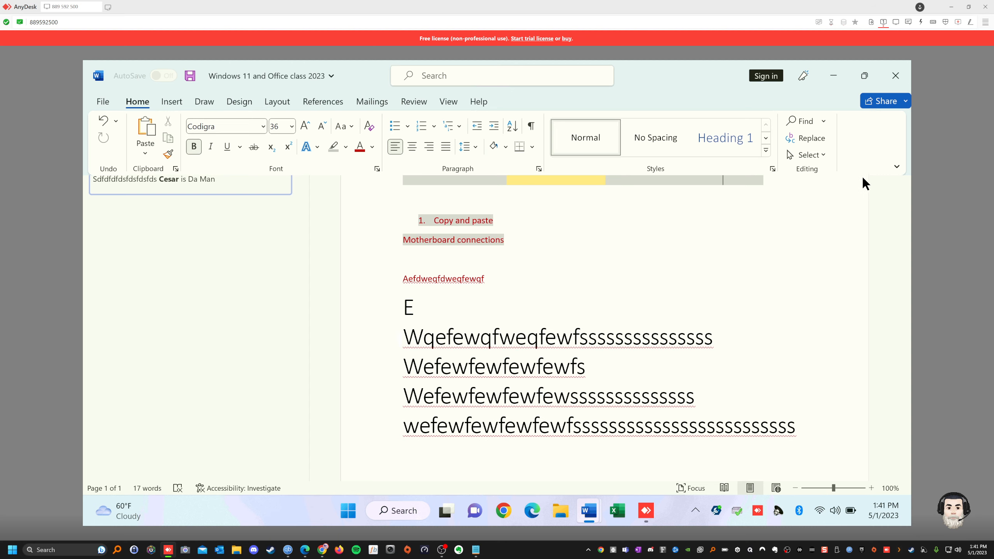
left_click(896, 166)
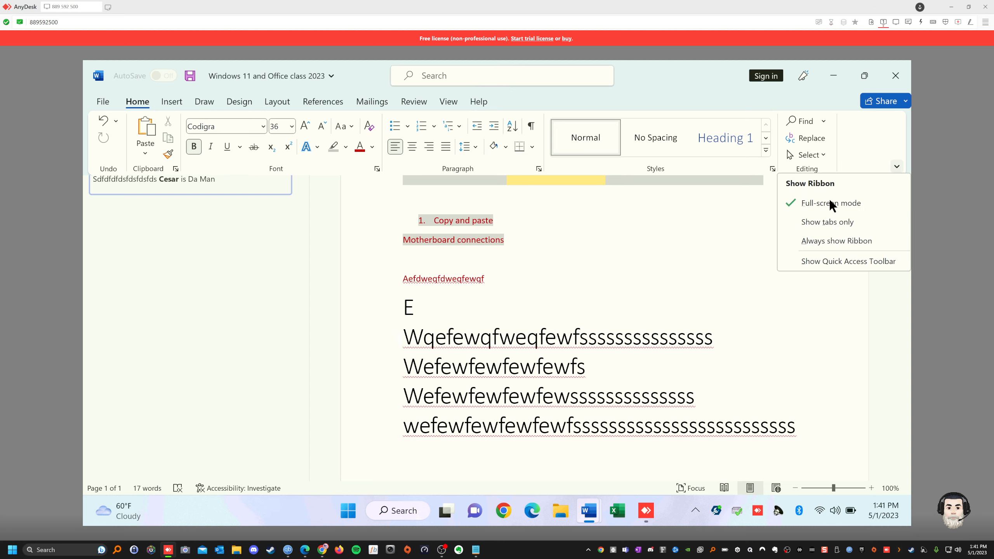
left_click(825, 223)
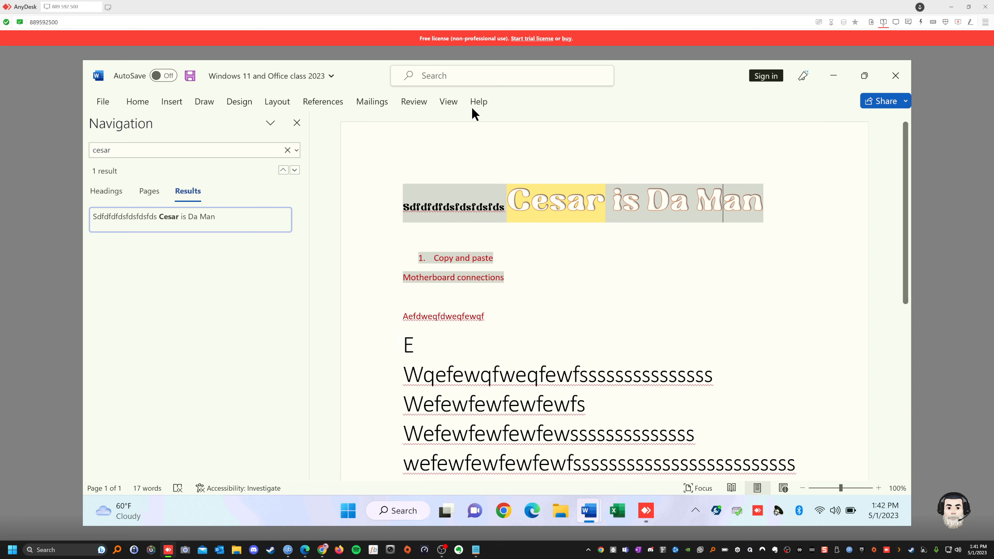
View the File start page, return to the document and open the sharing options
left_click(98, 102)
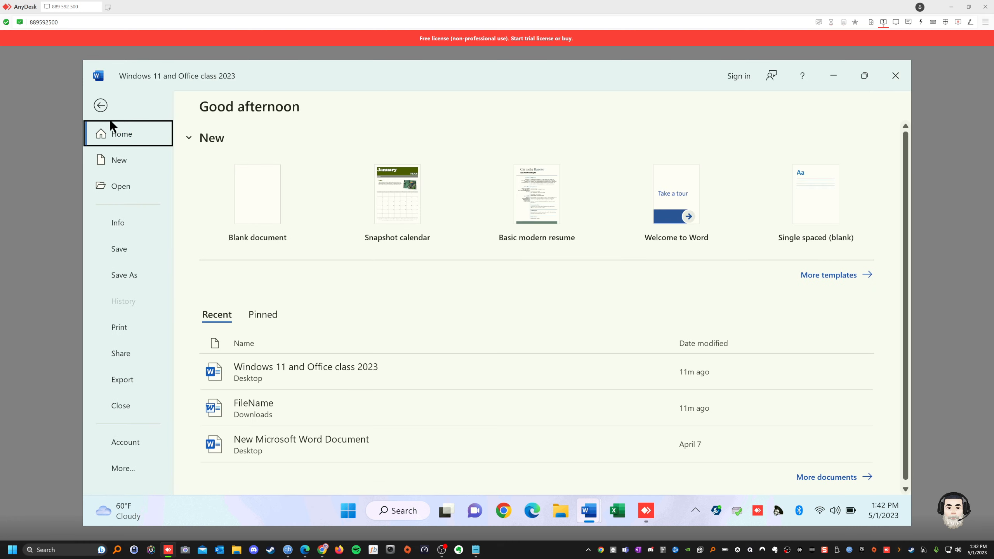
left_click(100, 104)
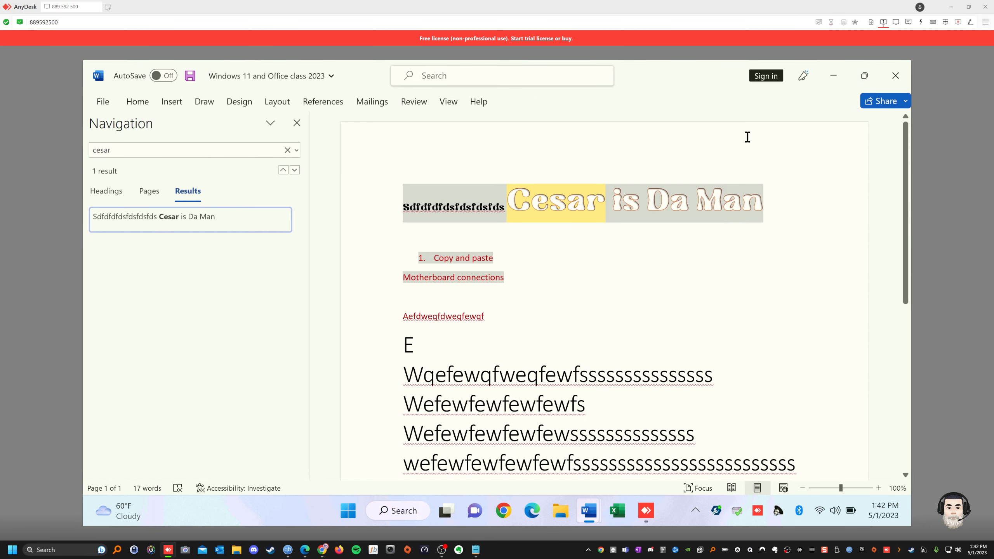
left_click(906, 102)
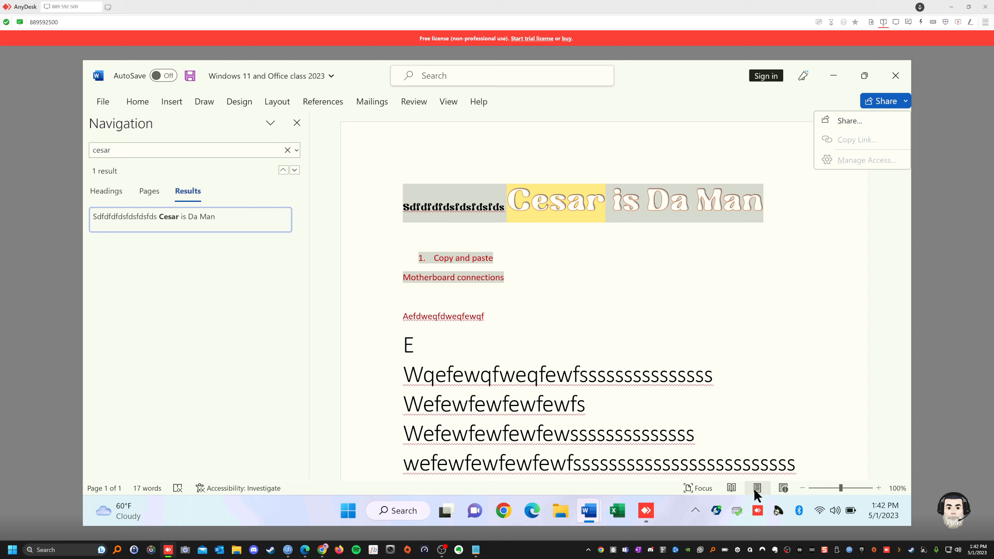
View the document in Read Mode, page to its second screen and return to Print Layout
left_click(732, 488)
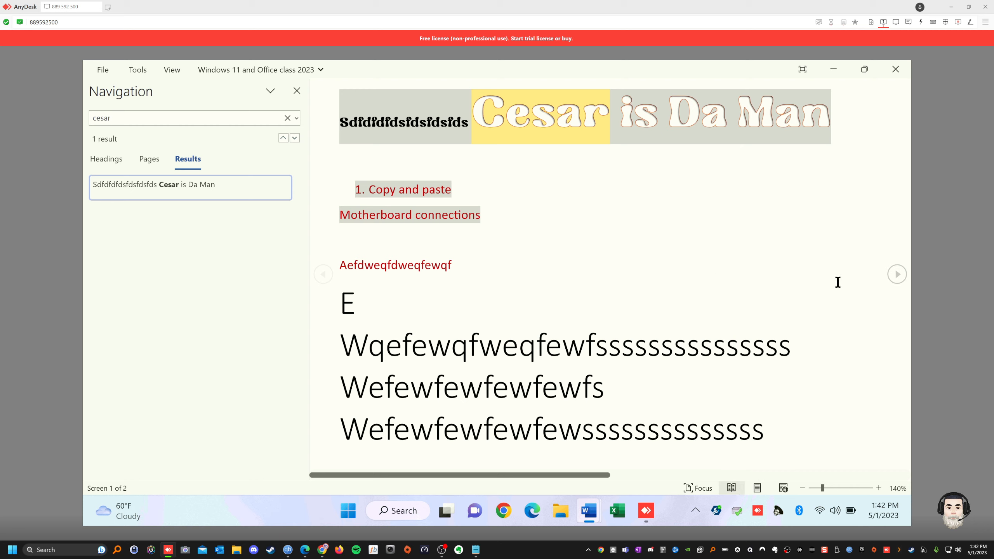
left_click(899, 274)
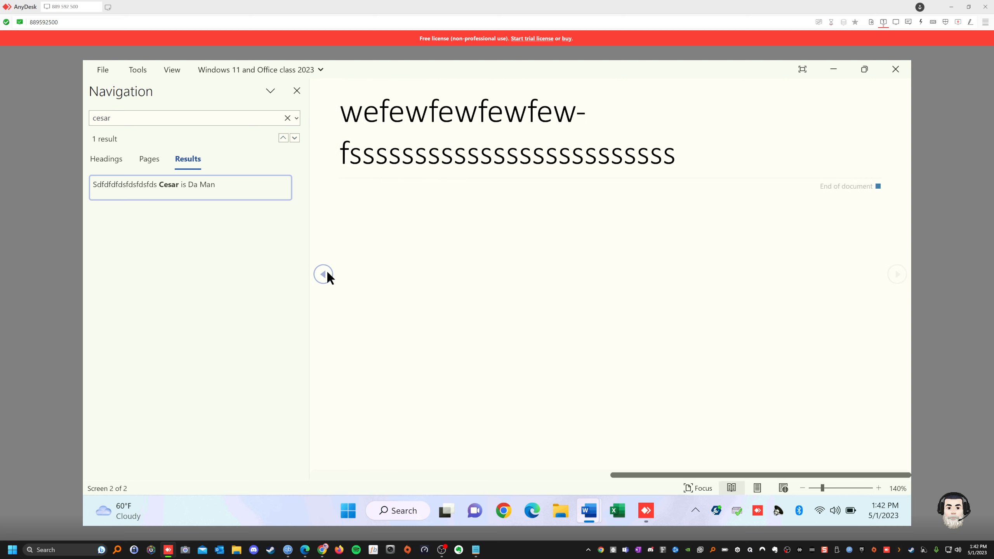
left_click(757, 488)
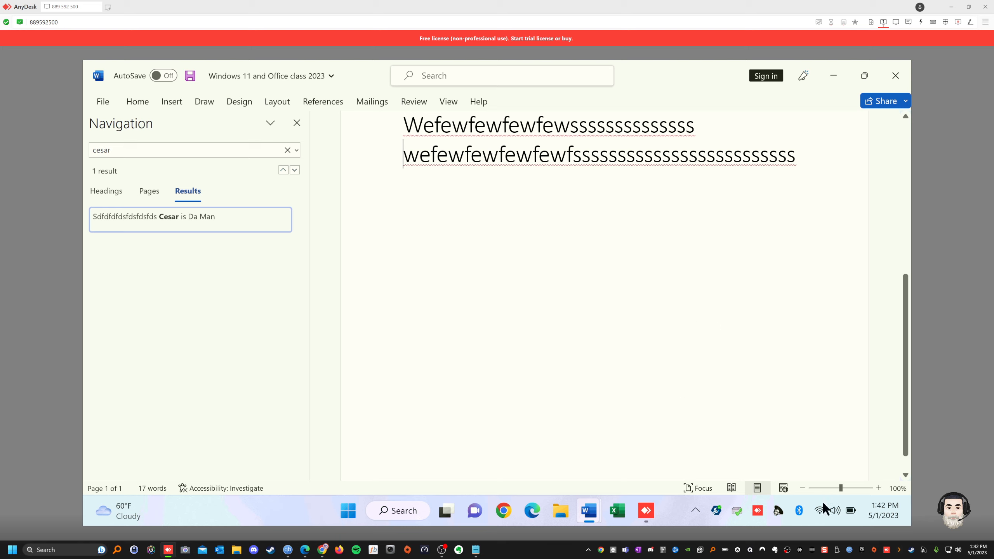
Switch the document to Web Layout and zoom out to 53%
left_click(783, 488)
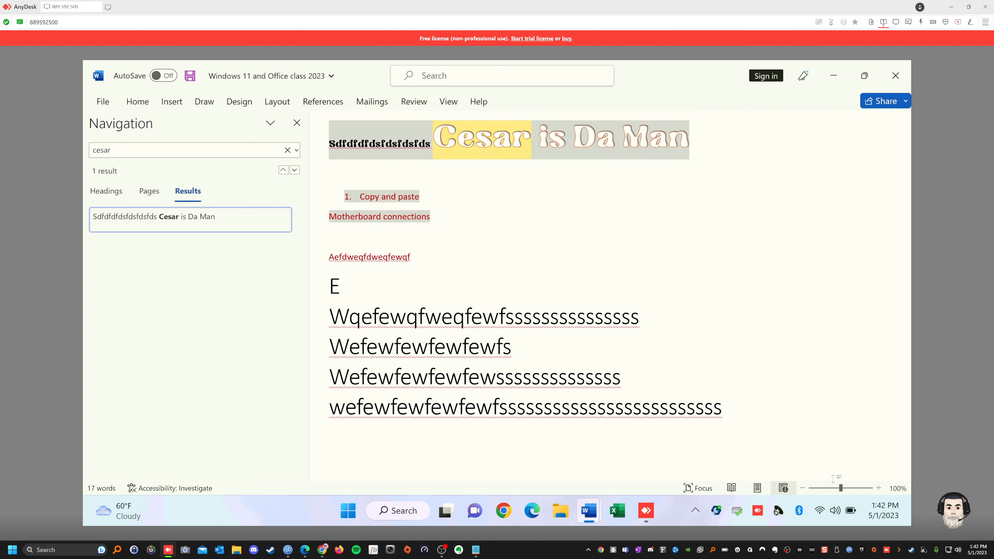
mouse_move(837, 491)
left_mouse_down()
mouse_move(864, 491)
mouse_move(824, 488)
left_mouse_up()
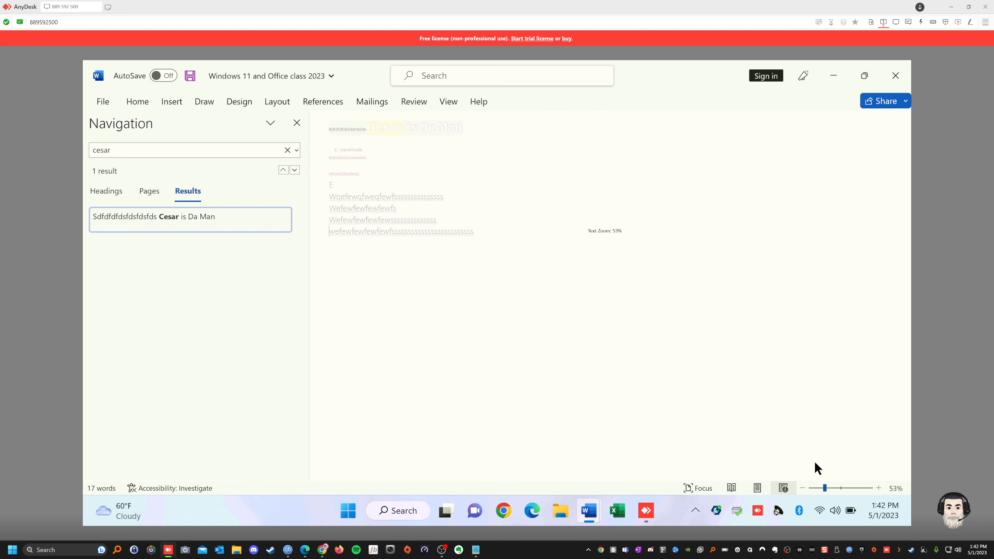
View the document's file name and location details, and revisit the File start page before returning to the document
left_click(331, 76)
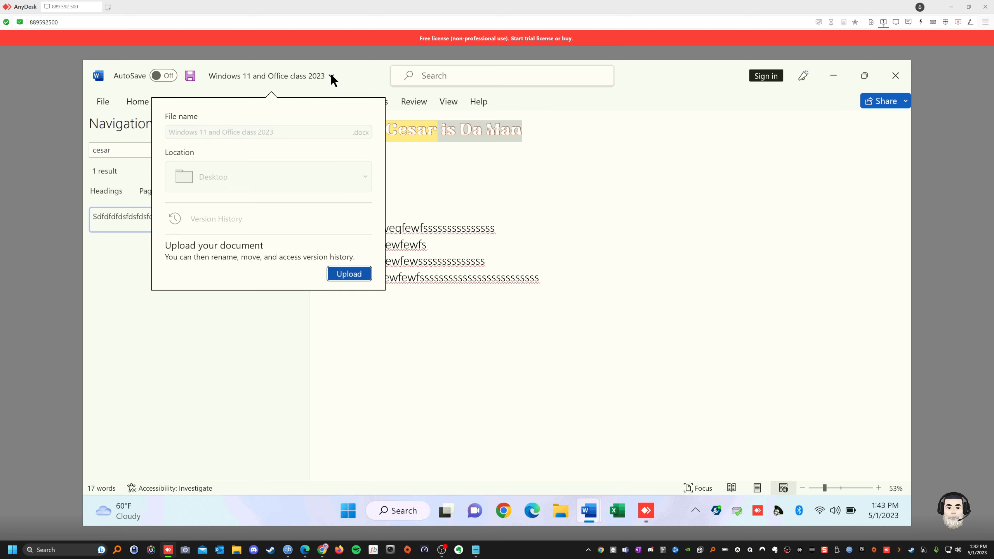
left_click(607, 102)
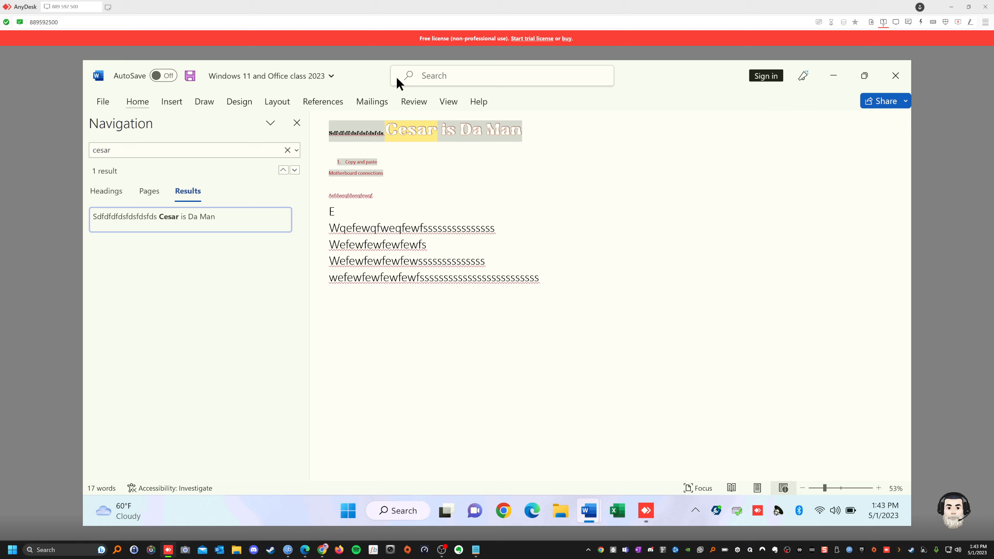
left_click(104, 103)
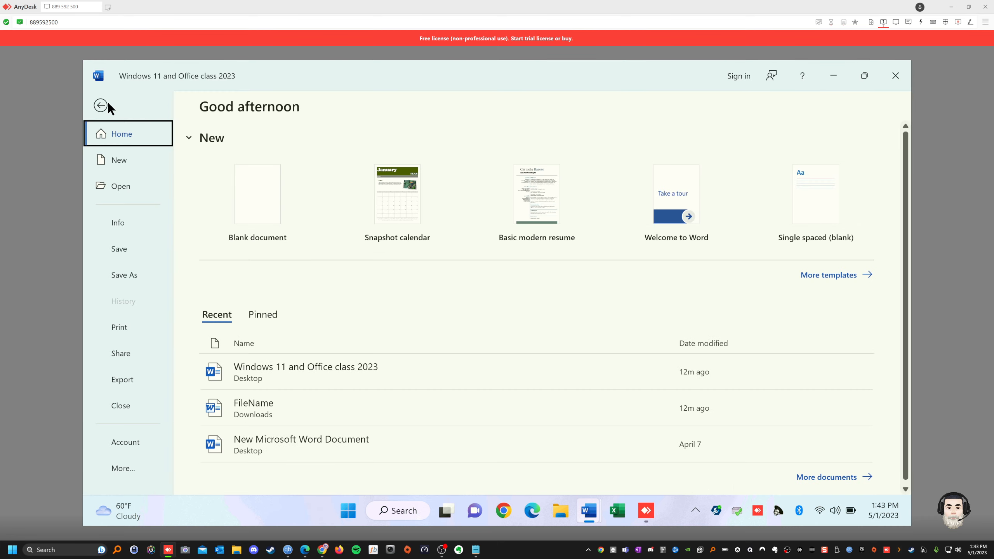
left_click(100, 106)
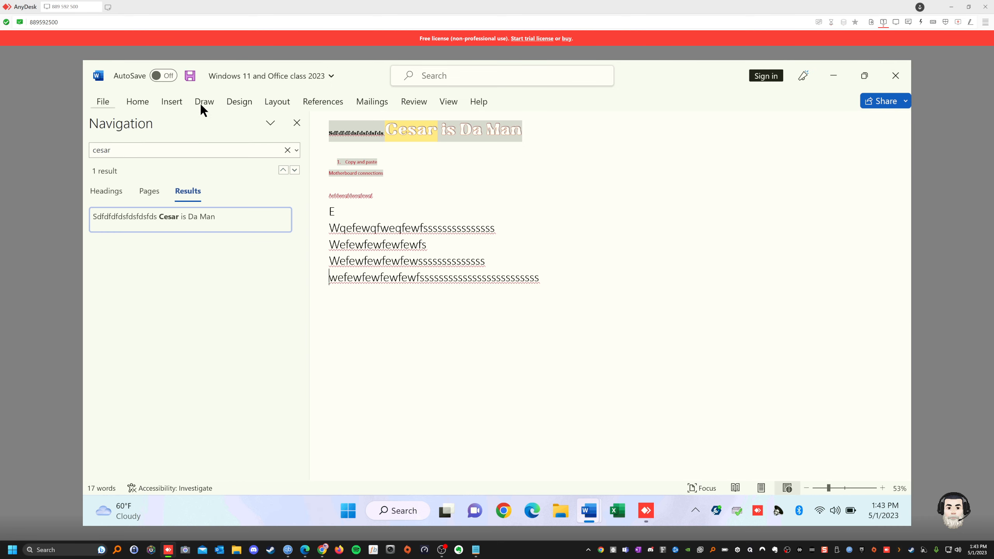
Display the View tools, switch the ribbon to full-screen mode and temporarily reveal the hidden ribbon
left_click(447, 103)
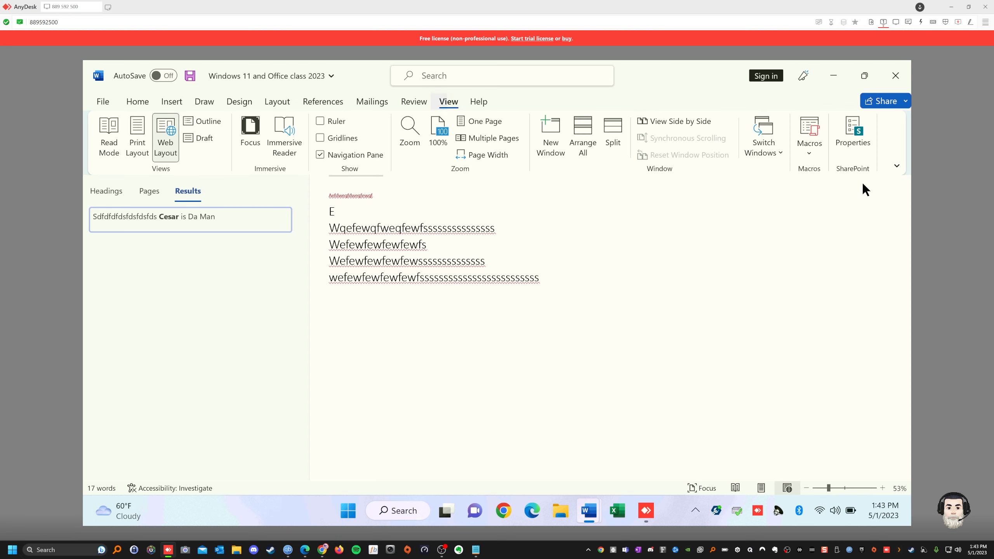
left_click(897, 166)
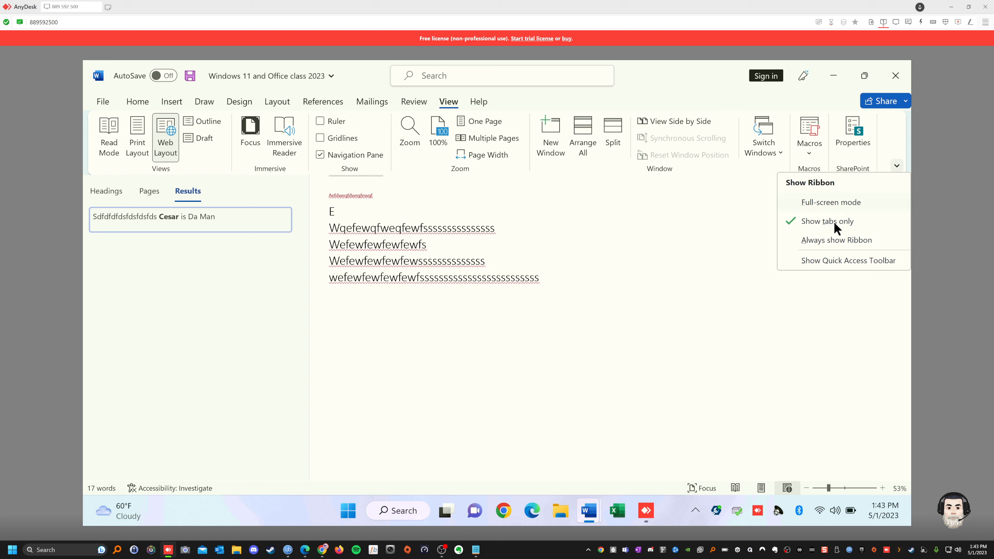
left_click(820, 201)
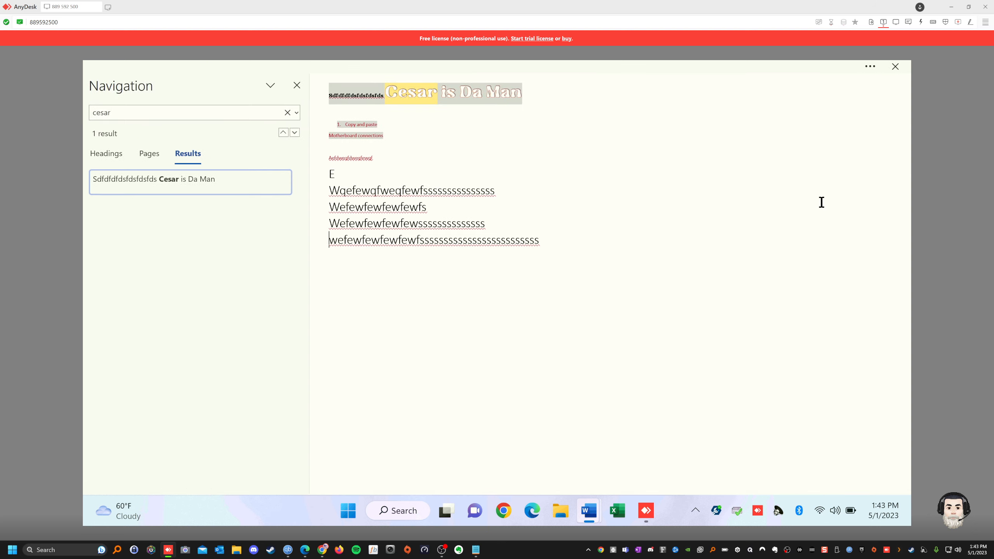
left_click(874, 66)
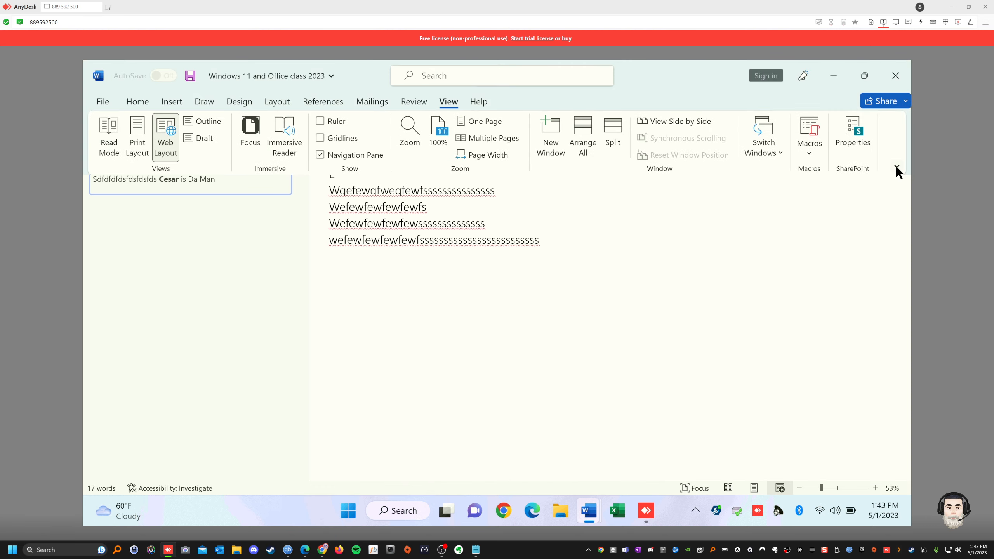
Return to full-screen mode, reveal the hidden ribbon again and set it to always show
left_click(897, 166)
left_click(828, 203)
left_click(423, 329)
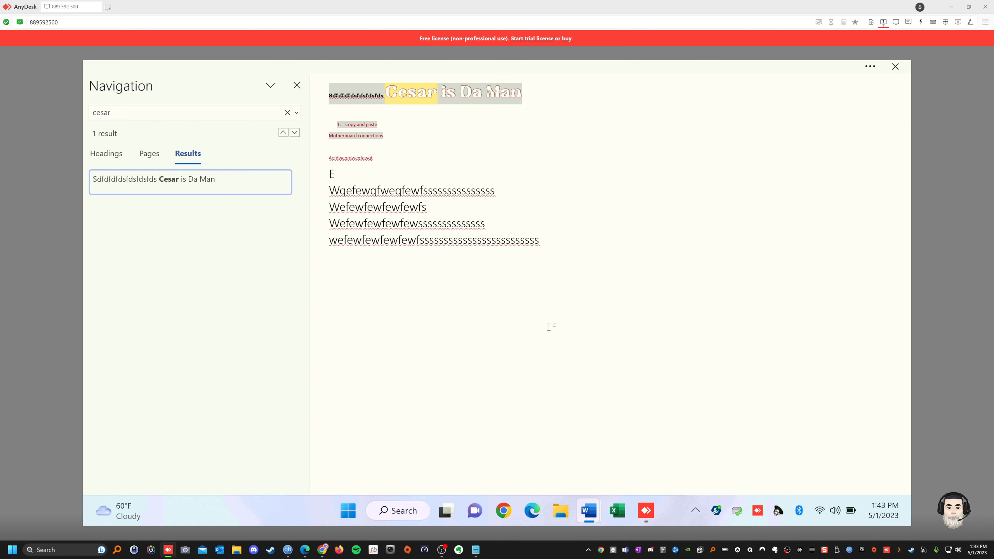
left_click(871, 66)
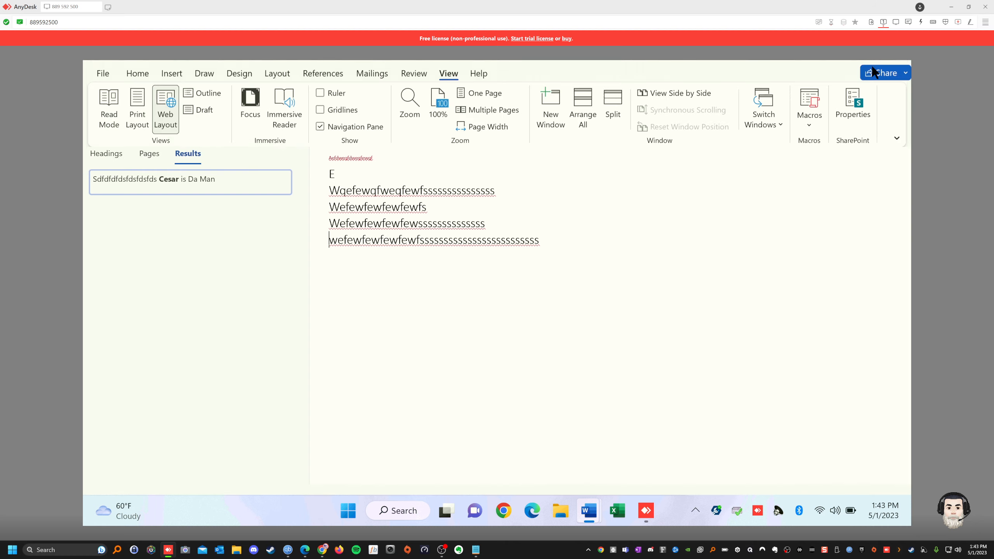
left_click(896, 167)
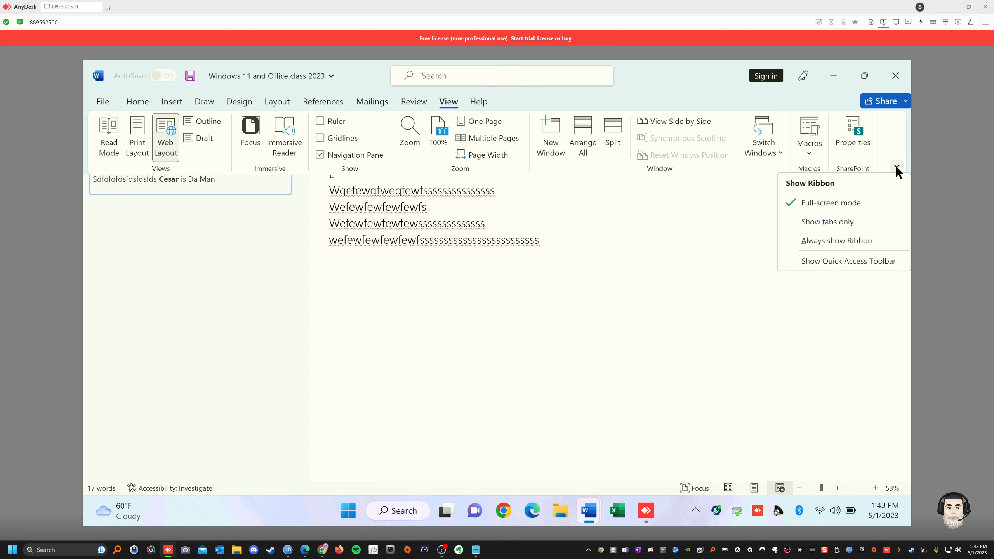
left_click(832, 239)
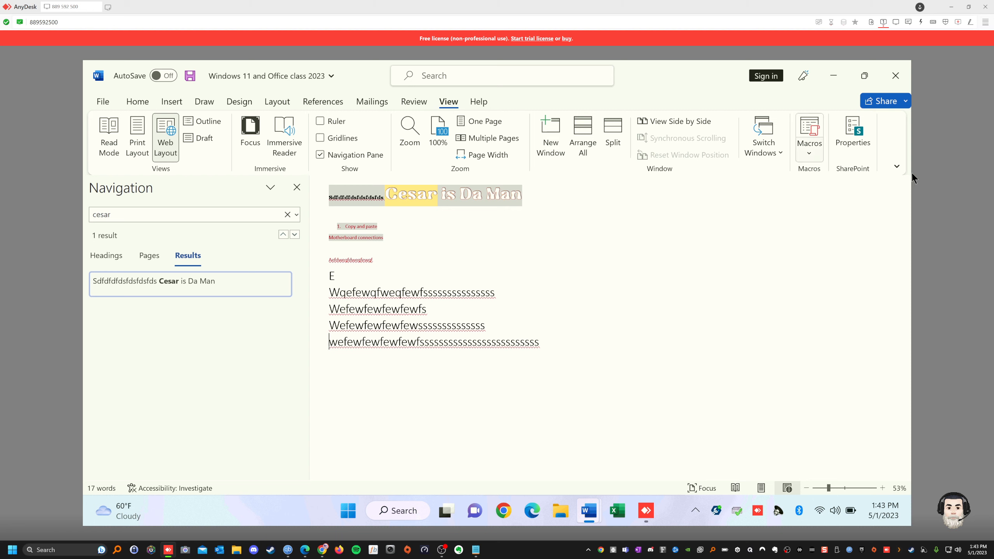
Display the Home tools, then collapse and restore the ribbon twice
left_click(136, 102)
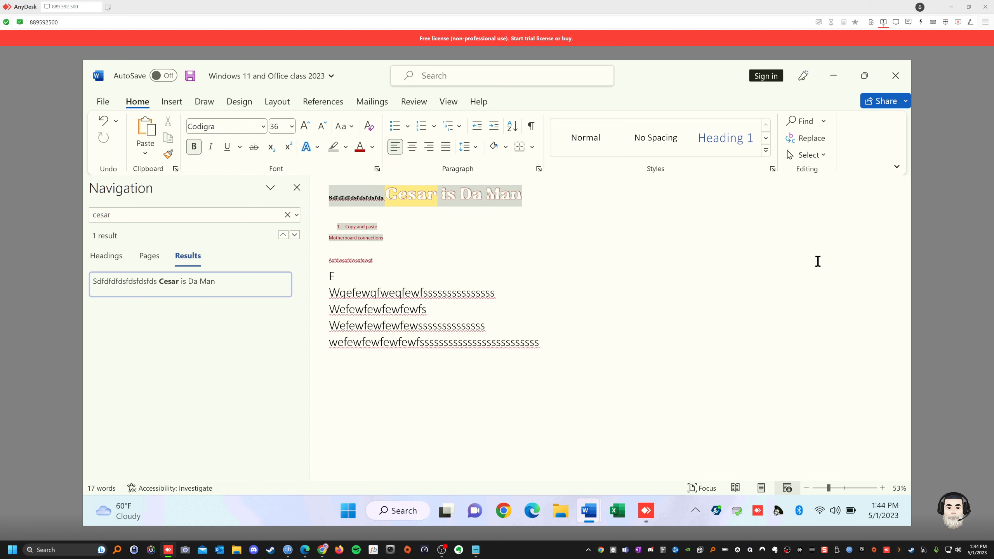
key("ctrl+F1")
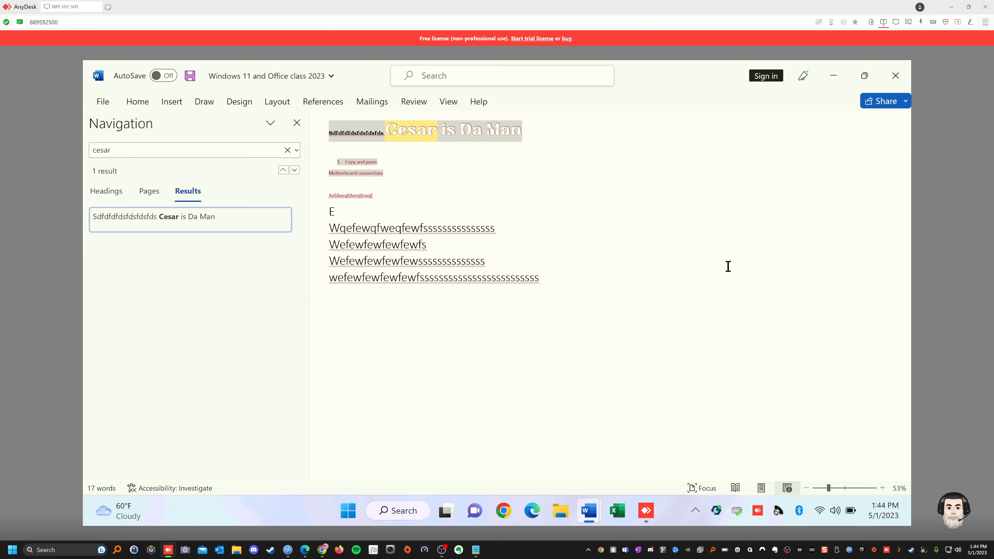
key("ctrl+F1")
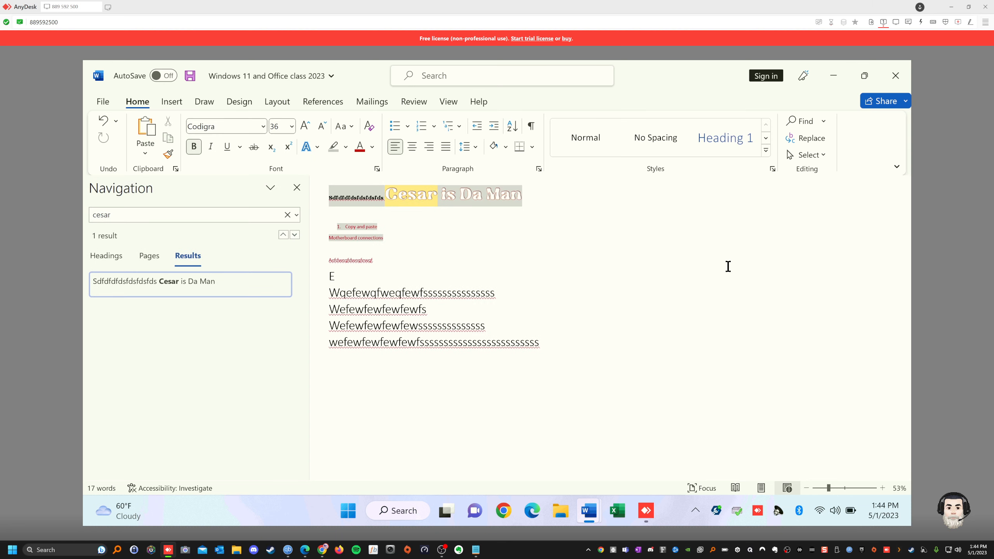
key("ctrl+F1")
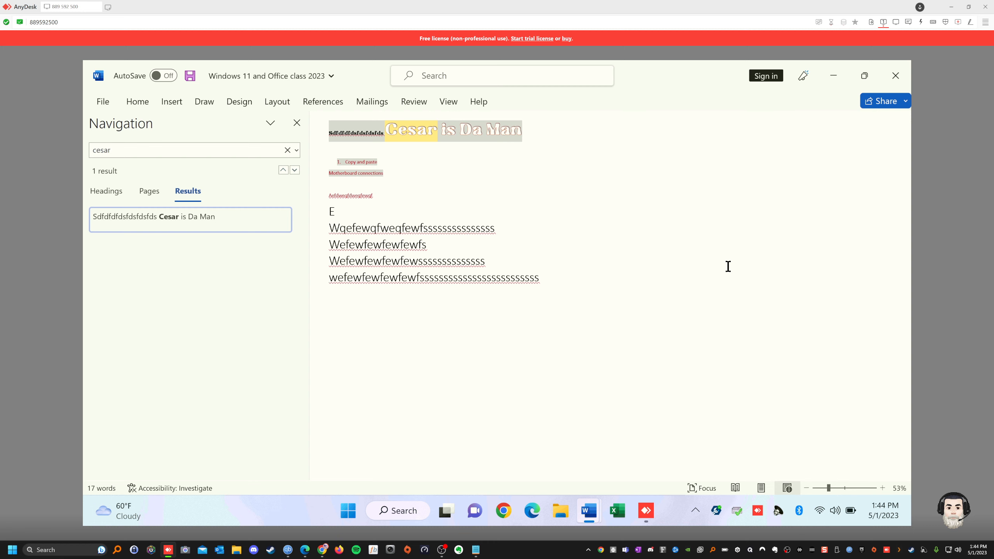
key("ctrl+F1")
Switch the ribbon to full-screen mode, place the cursor in the document and set the ribbon back to always show
left_click(897, 168)
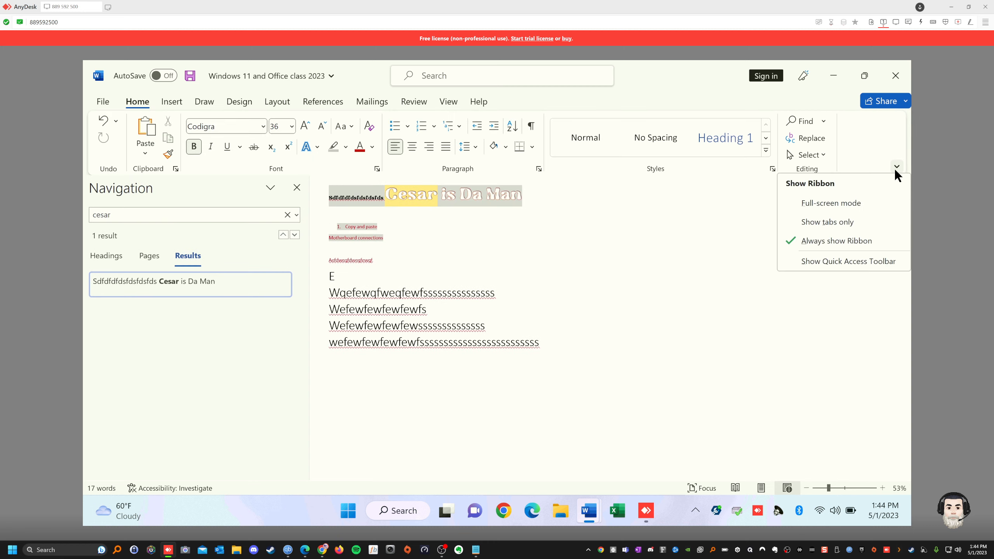
left_click(845, 202)
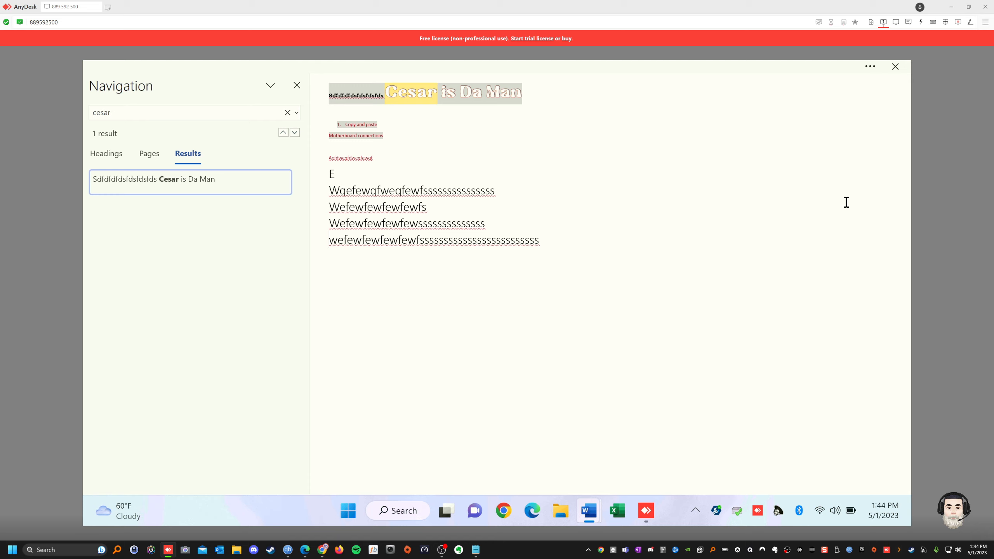
left_click(824, 212)
left_click(870, 66)
left_click(897, 169)
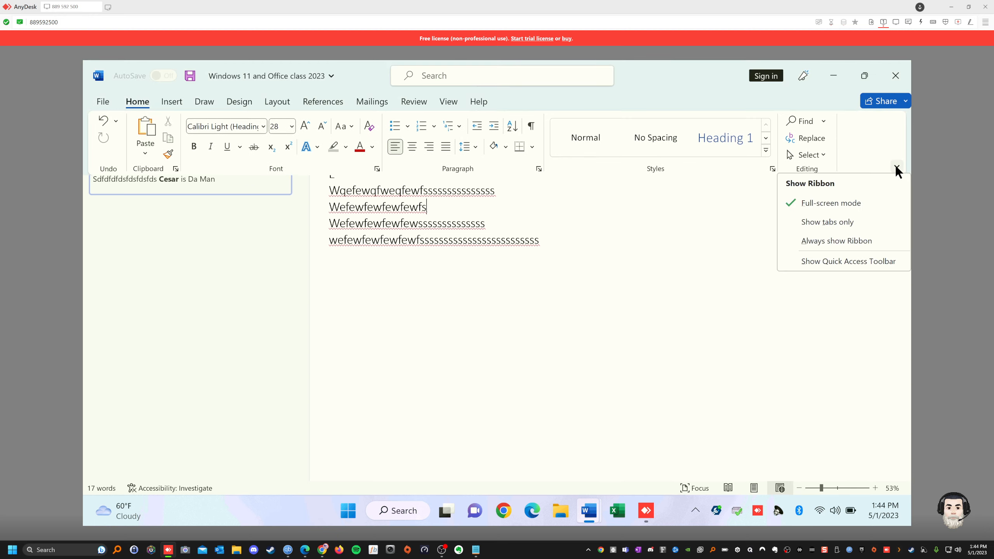
left_click(734, 239)
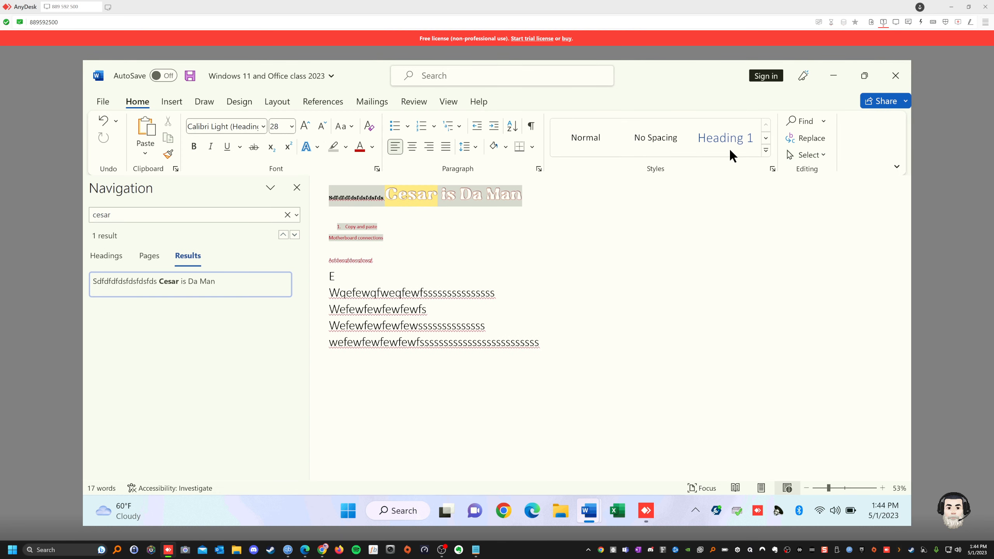
Insert the built-in Banded cover page and look through the document with its new cover
left_click(172, 102)
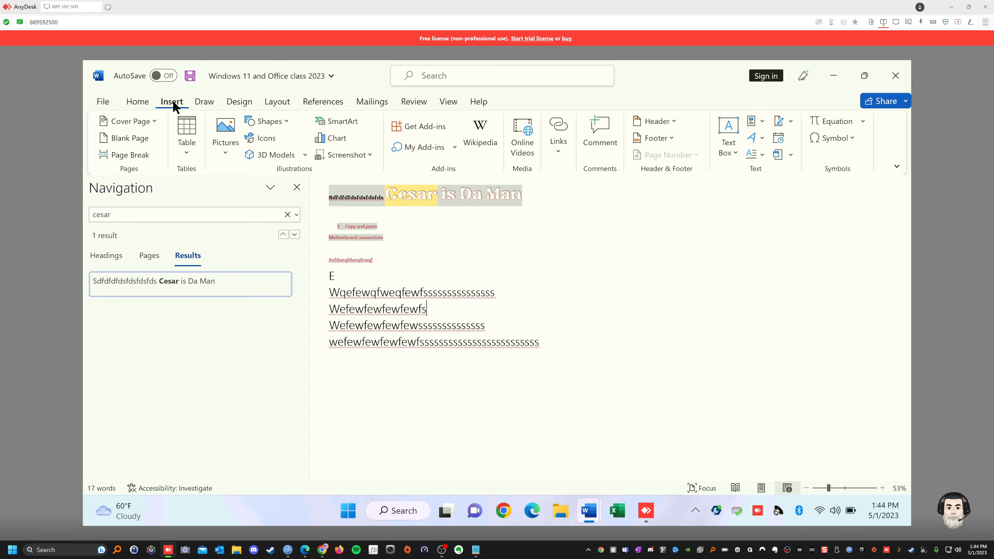
left_click(143, 124)
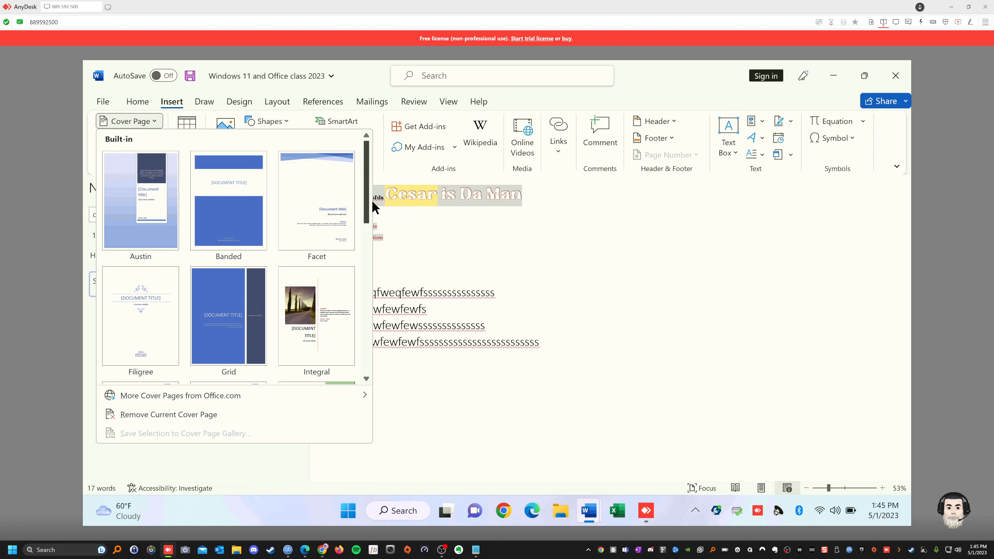
scroll(370, 201, "down", 1)
scroll(371, 196, "up", 1)
left_click(236, 178)
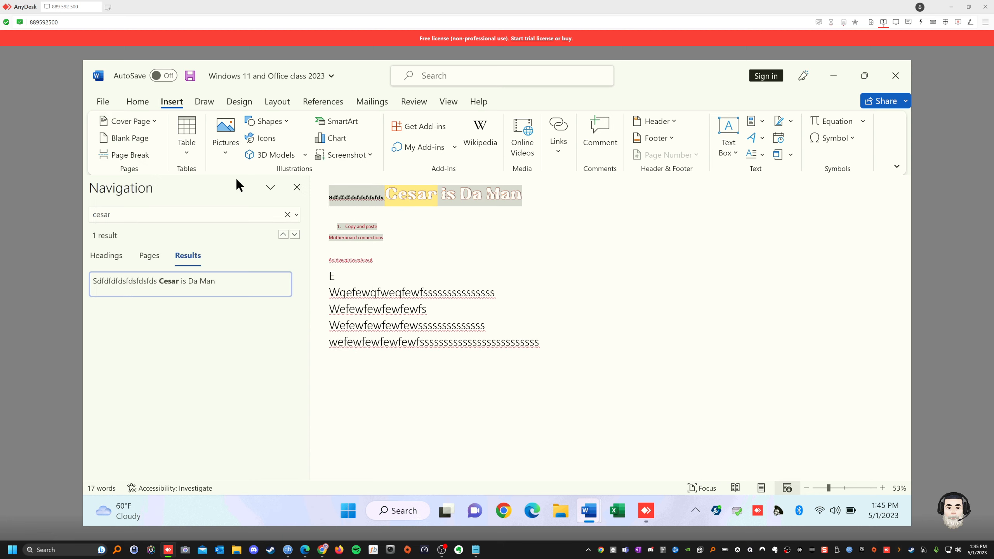
scroll(574, 340, "down", 5)
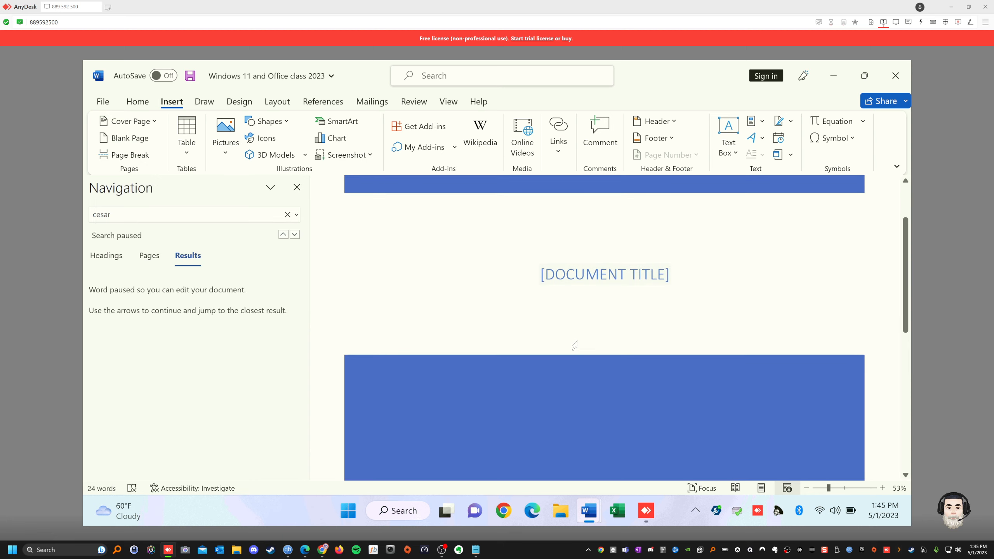
scroll(575, 345, "down", 5)
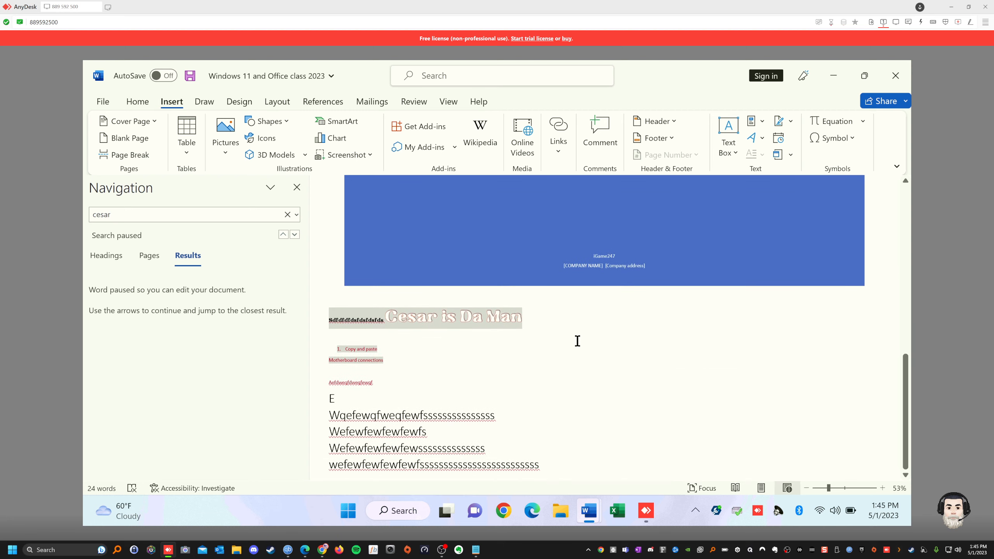
scroll(577, 341, "up", 5)
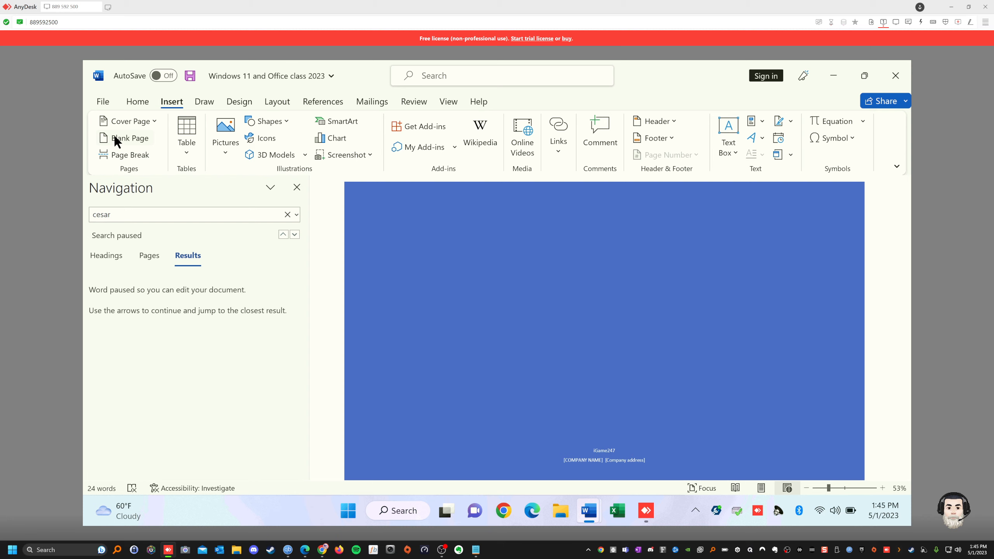
scroll(508, 302, "down", 5)
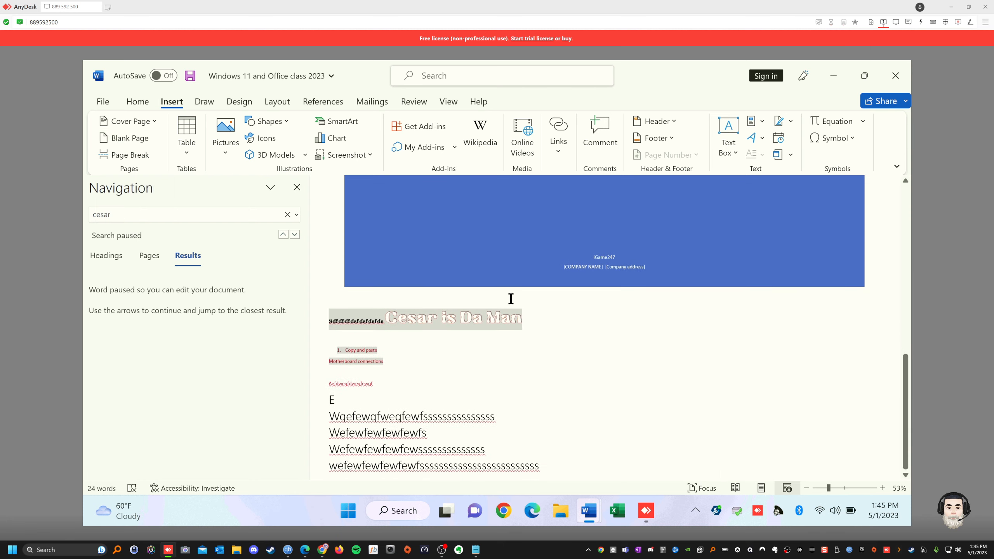
Insert a blank page at the cursor and look over the cover and the text below it
left_click(122, 139)
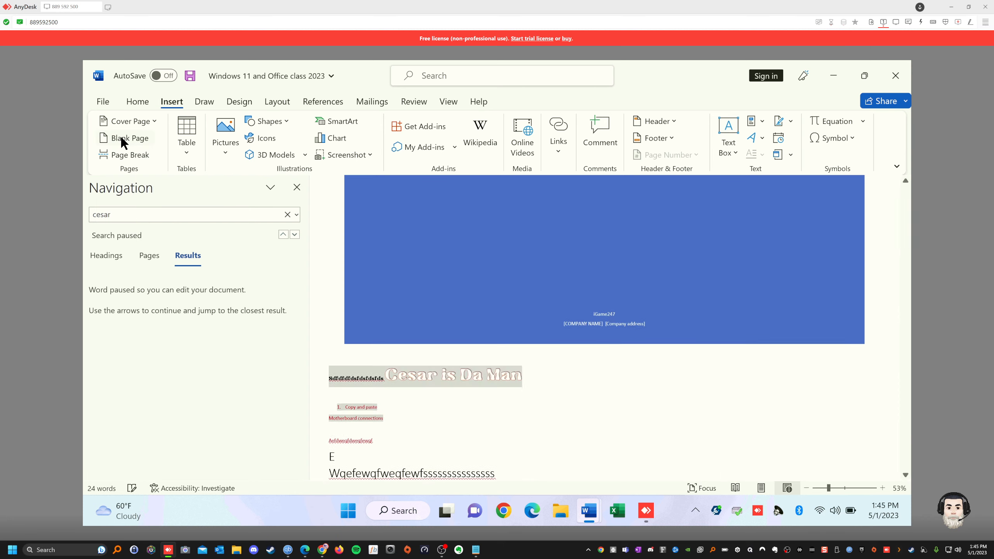
scroll(552, 333, "down", 2)
scroll(551, 335, "down", 10)
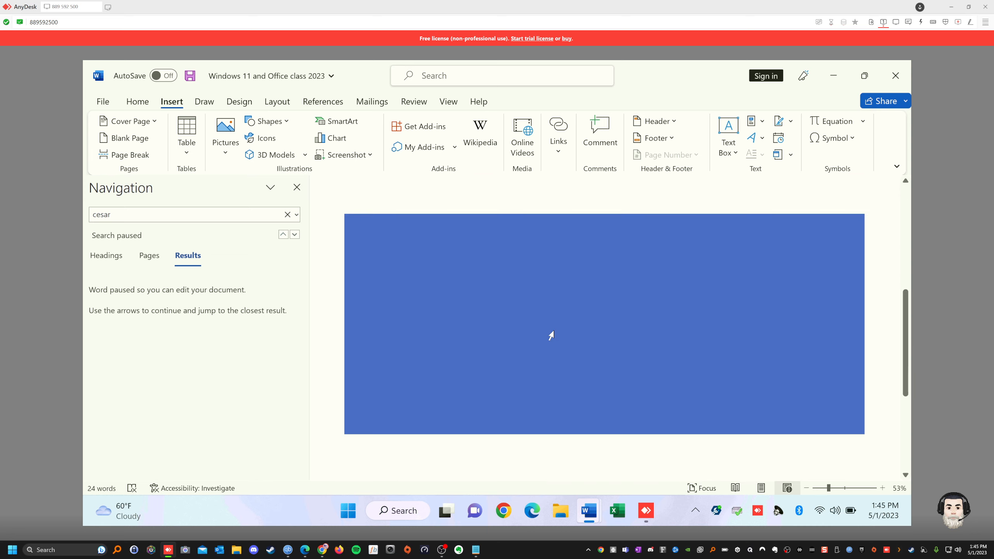
scroll(552, 335, "up", 10)
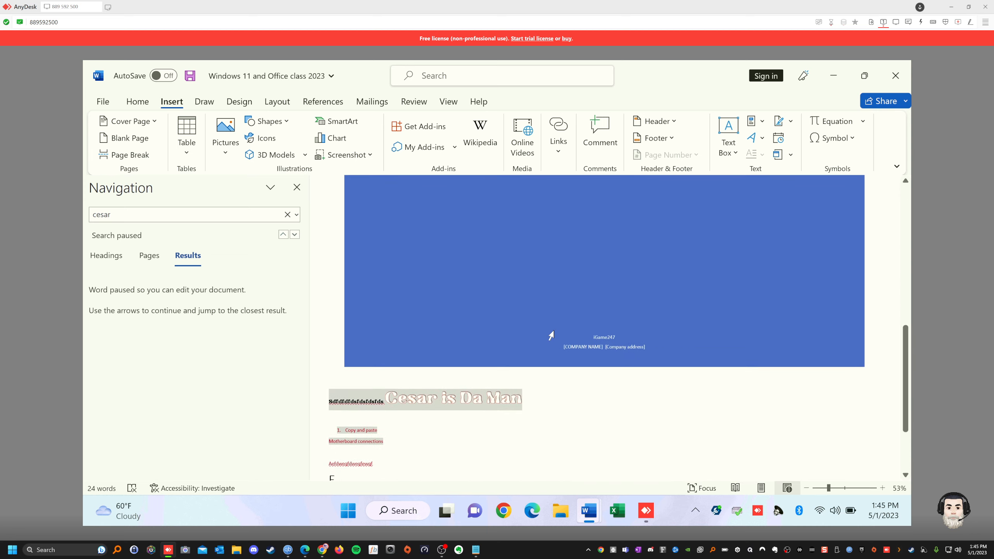
scroll(554, 331, "up", 1)
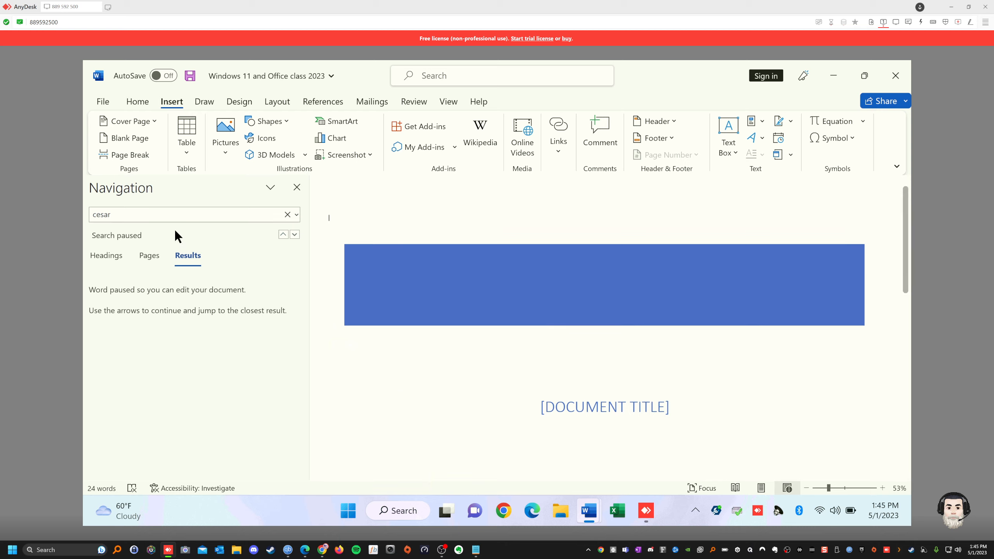
Insert a page break at the cursor and look through the document from the cover to the text
left_click(125, 153)
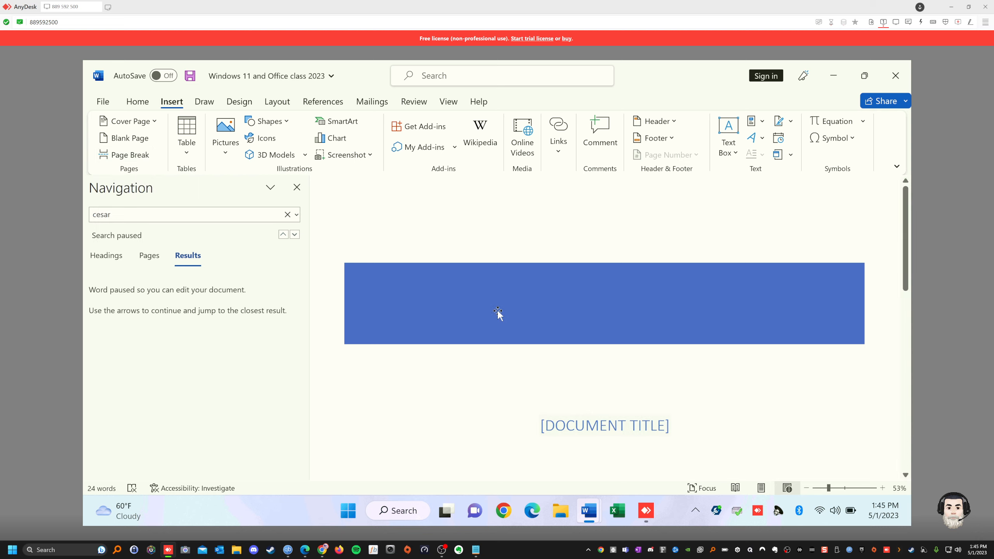
scroll(499, 310, "down", 3)
scroll(499, 312, "down", 6)
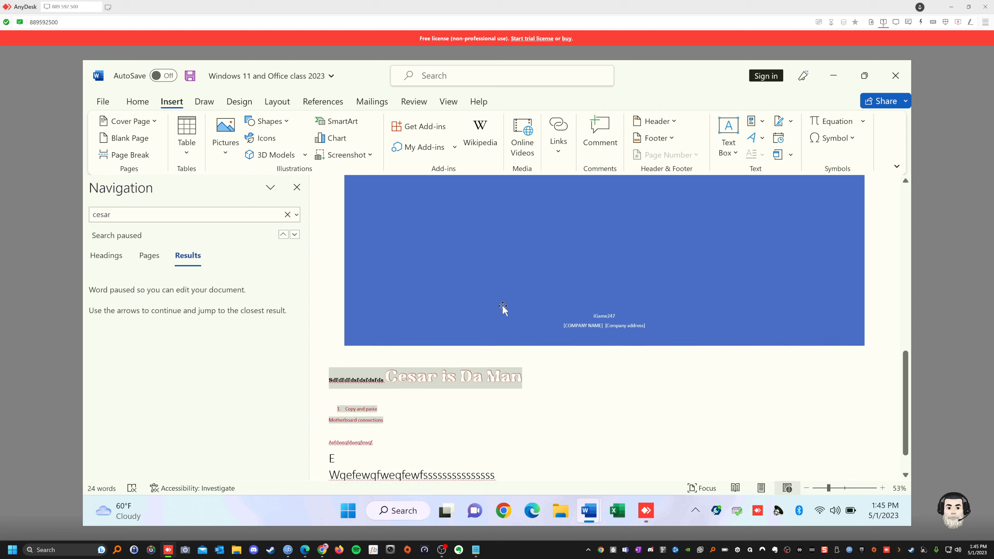
scroll(501, 307, "up", 5)
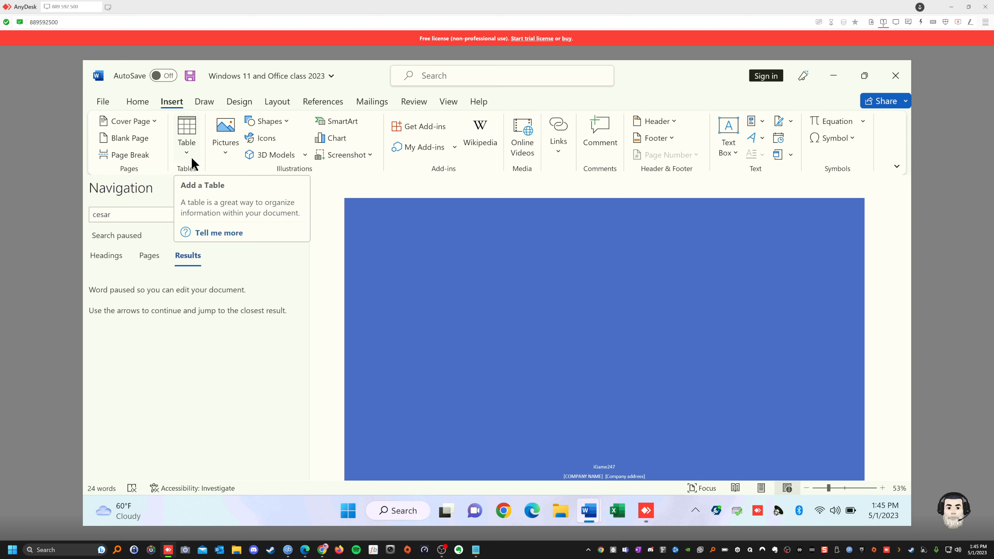
Add several blank lines below the last line of text in the document
scroll(580, 329, "down", 1)
scroll(581, 328, "down", 6)
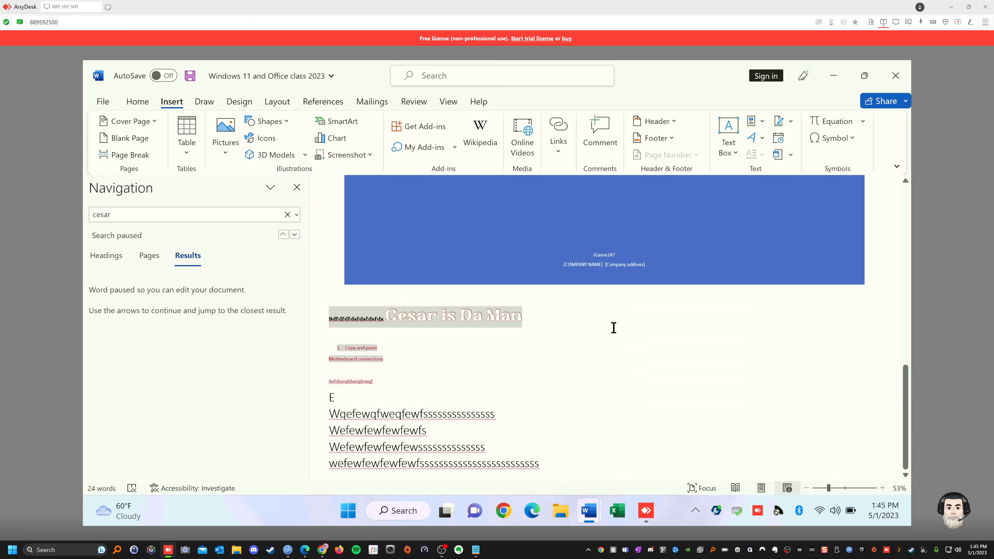
left_click(550, 463)
key("Return")
key("Return")
key("Return")
key("Return")
key("Return")
key("Return")
key("Return")
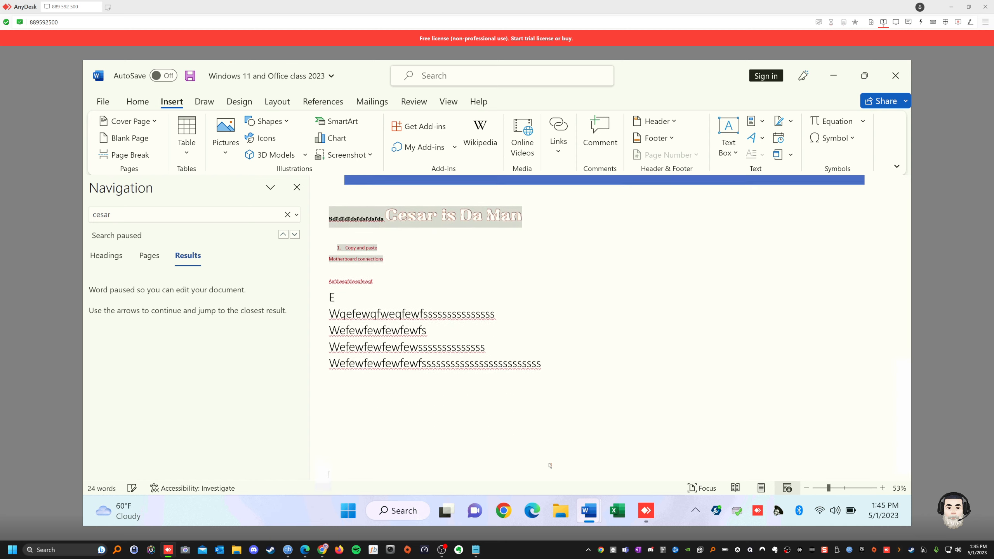
Insert a four-column table at the cursor on the last blank line of the document
scroll(550, 466, "down", 5)
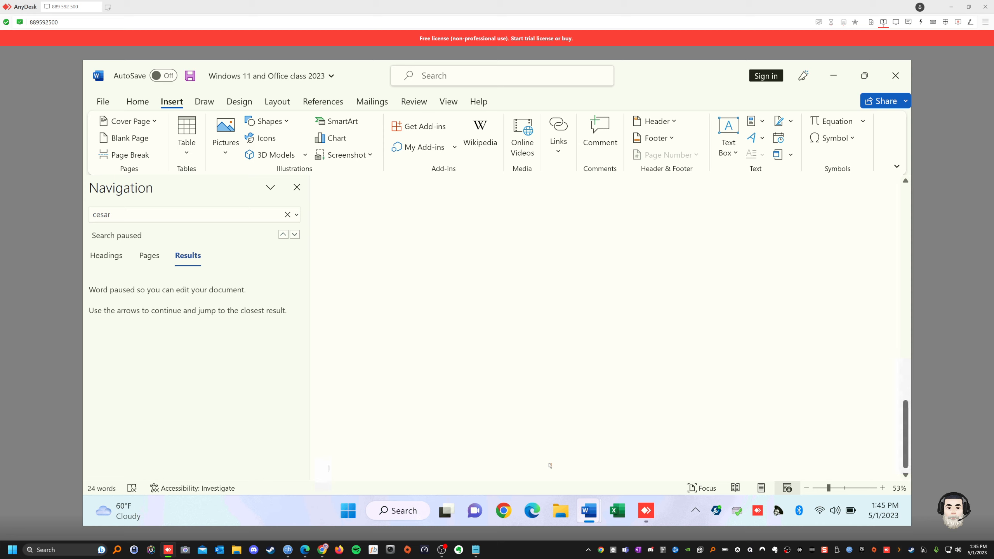
left_click(186, 152)
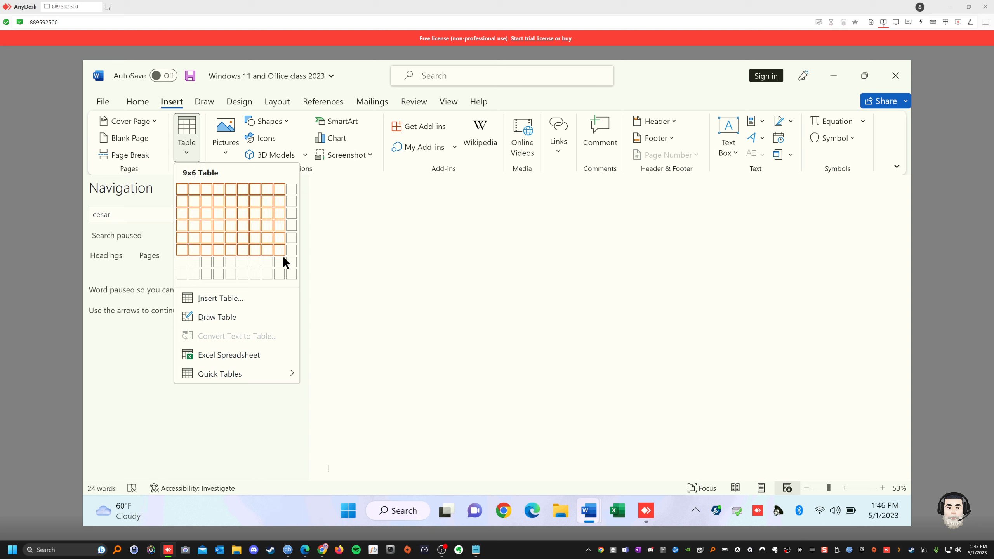
left_click(219, 210)
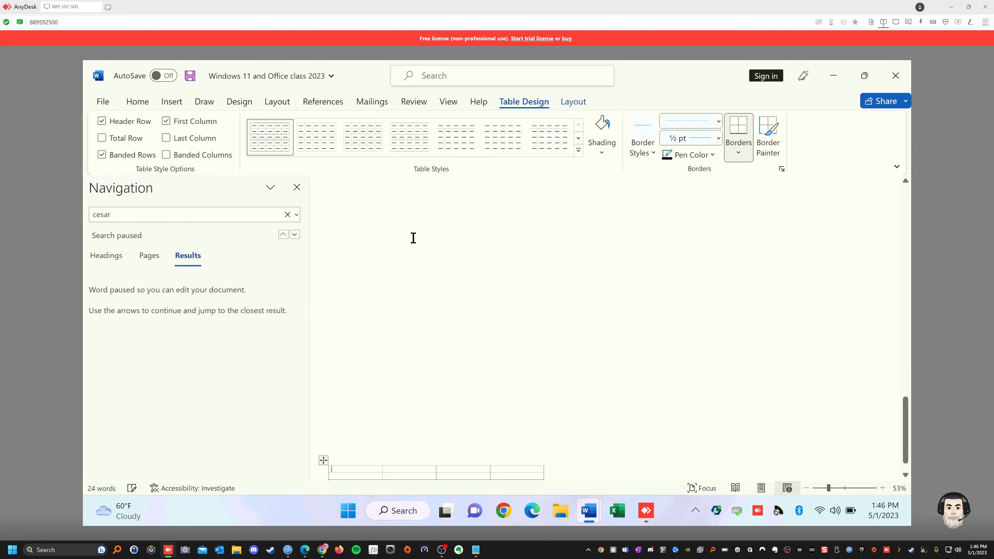
Enlarge the four-column table by its lower corner and shift it slightly to the right
scroll(448, 398, "down", 1)
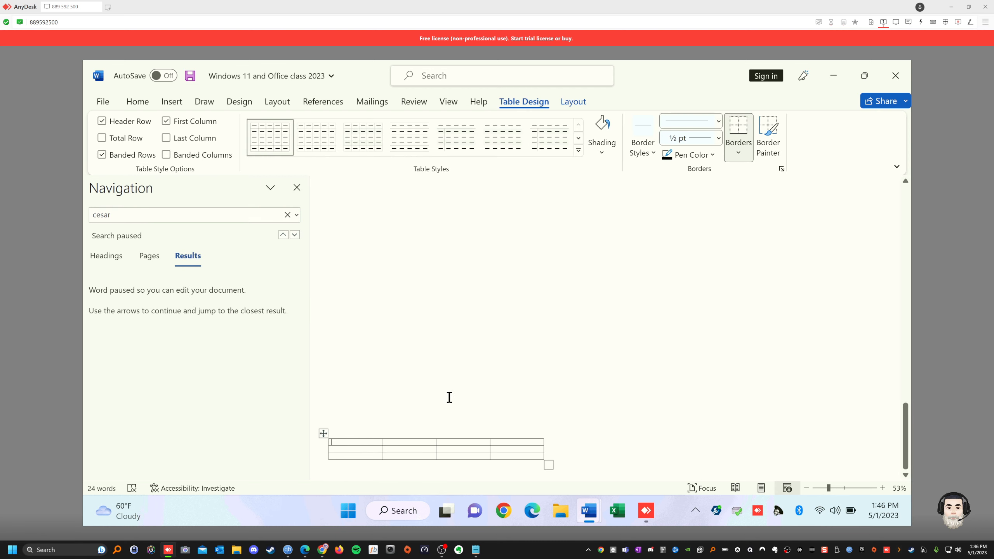
left_click_drag(549, 465, 559, 479)
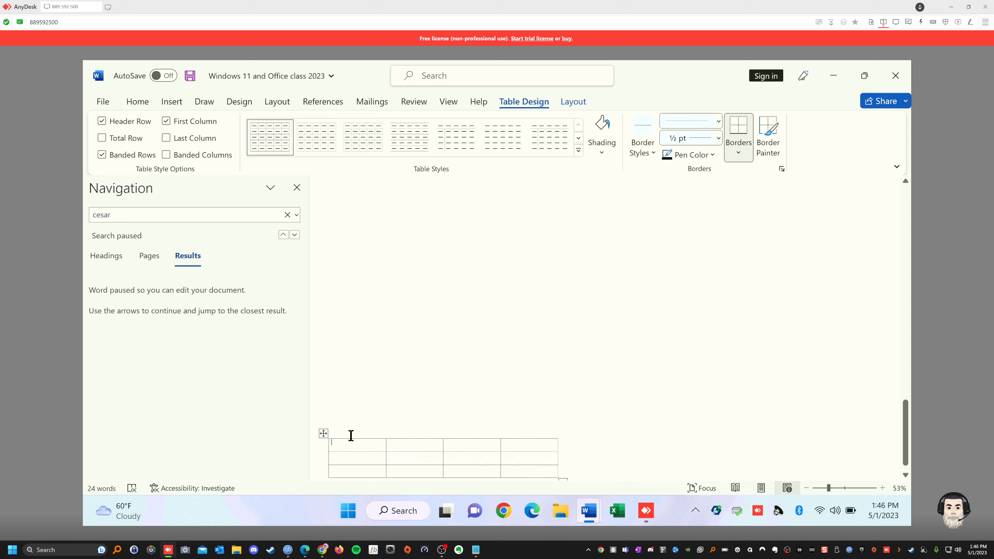
mouse_move(322, 433)
left_mouse_down()
mouse_move(342, 366)
mouse_move(355, 240)
mouse_move(340, 435)
left_mouse_up()
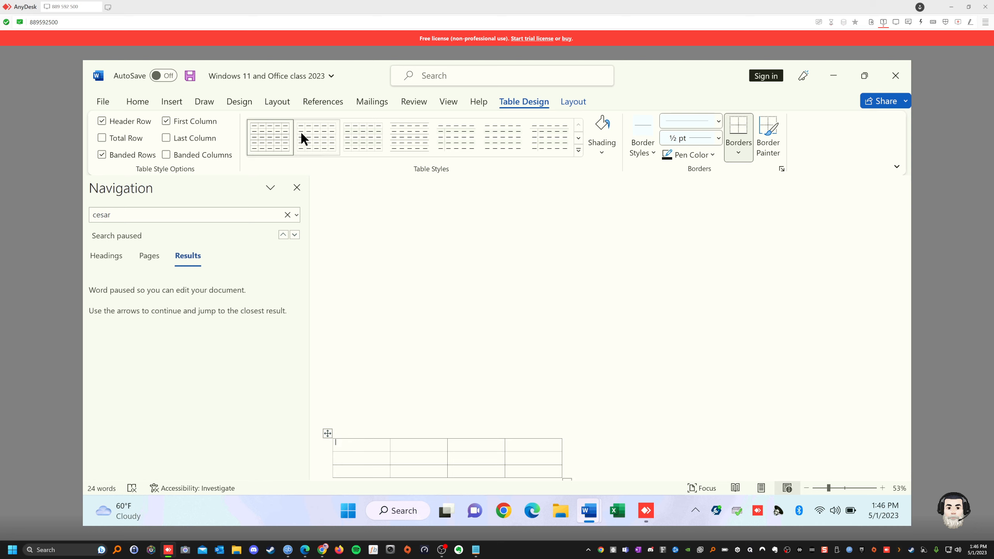
Search the online pictures for "cat" and insert the first result, the sitting orange kitten, into the table's first cell
left_click(146, 103)
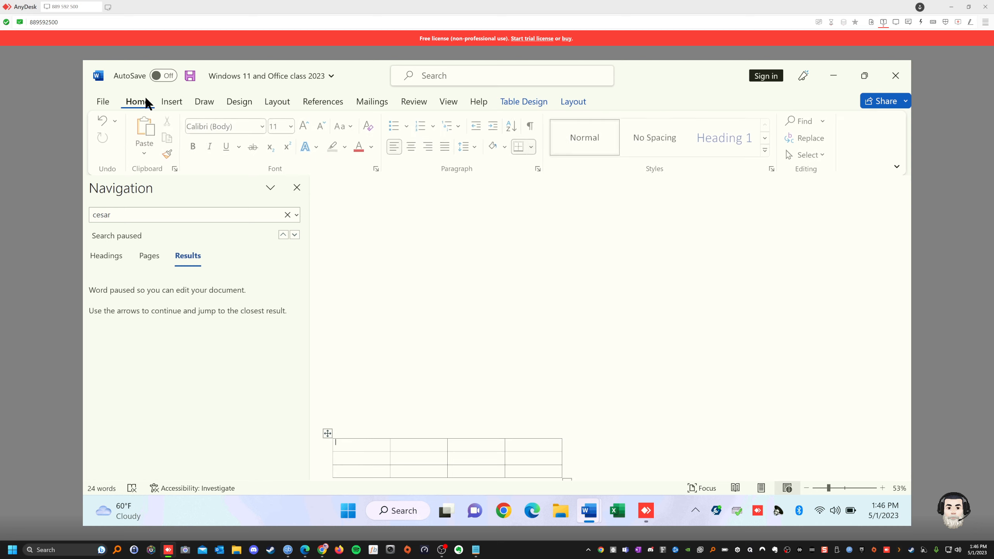
left_click(172, 102)
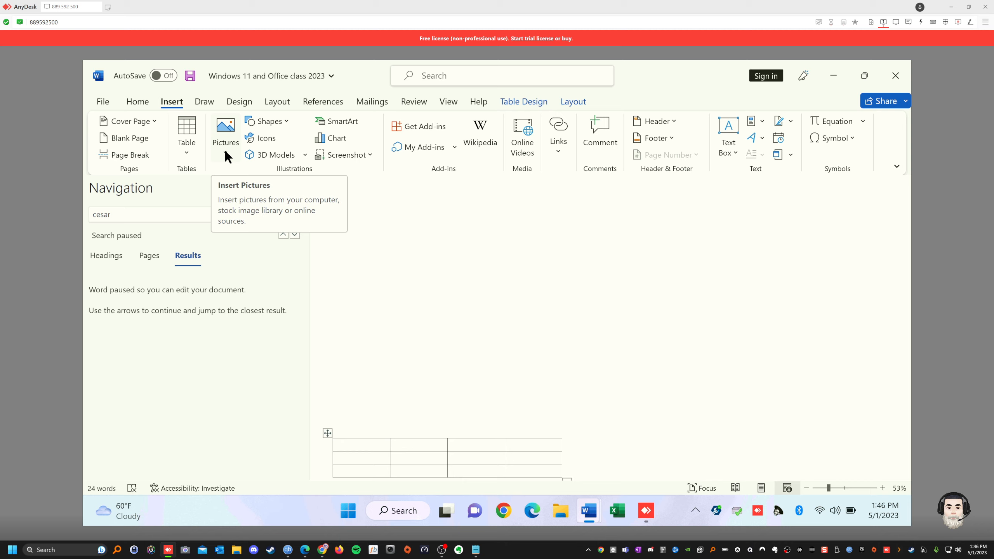
left_click(225, 128)
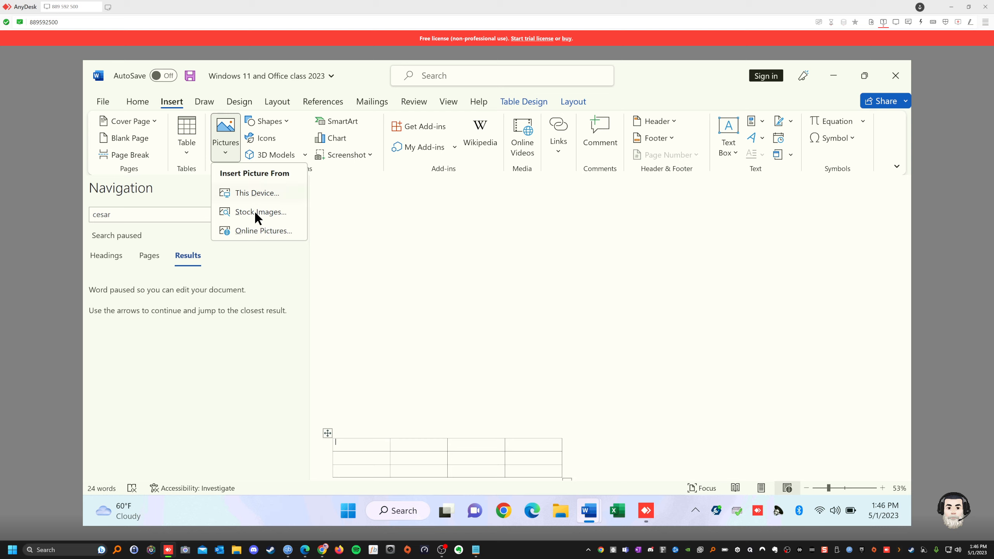
left_click(242, 231)
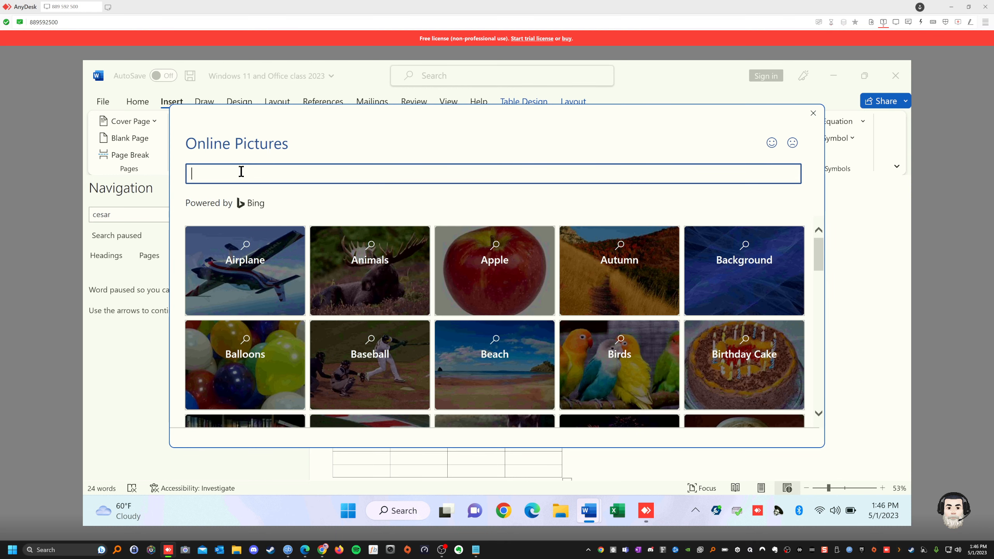
type("cat")
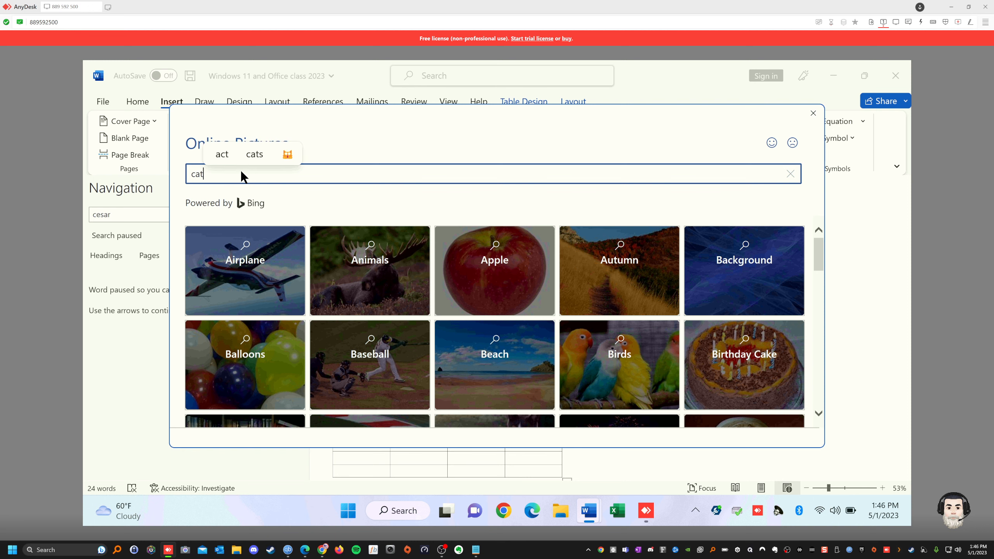
key("Return")
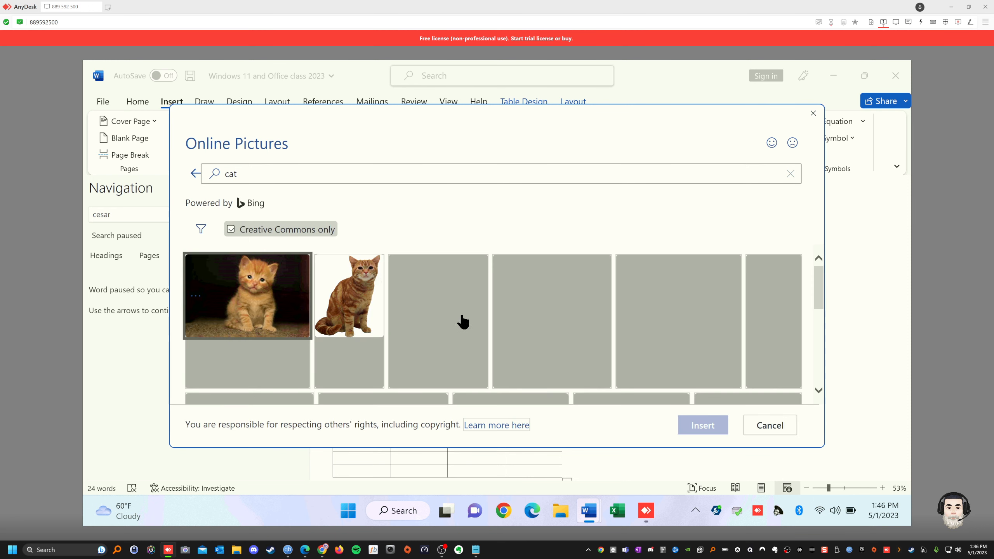
left_click(244, 288)
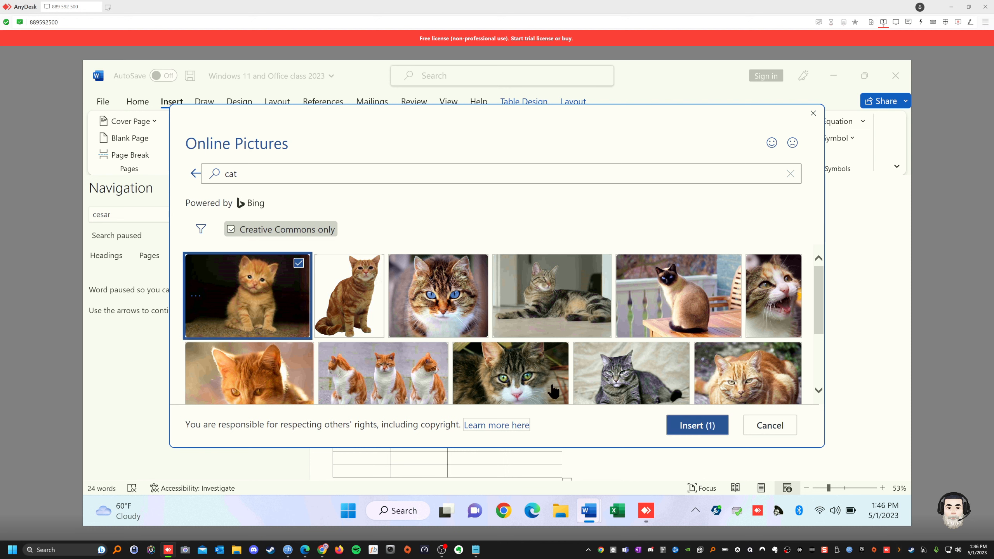
left_click(694, 427)
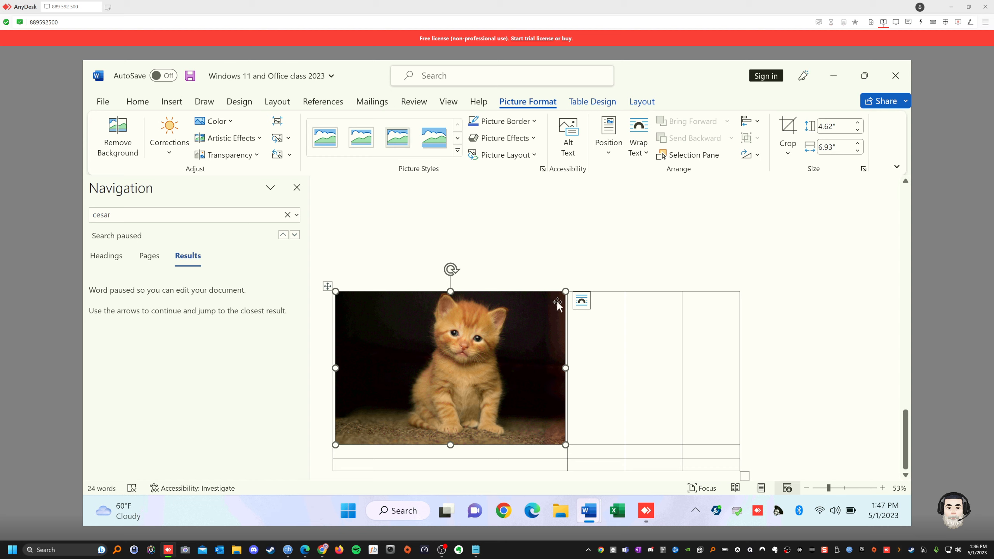
Move the kitten picture out of the table into the blank space above it and shrink it slightly
left_click_drag(440, 346, 429, 236)
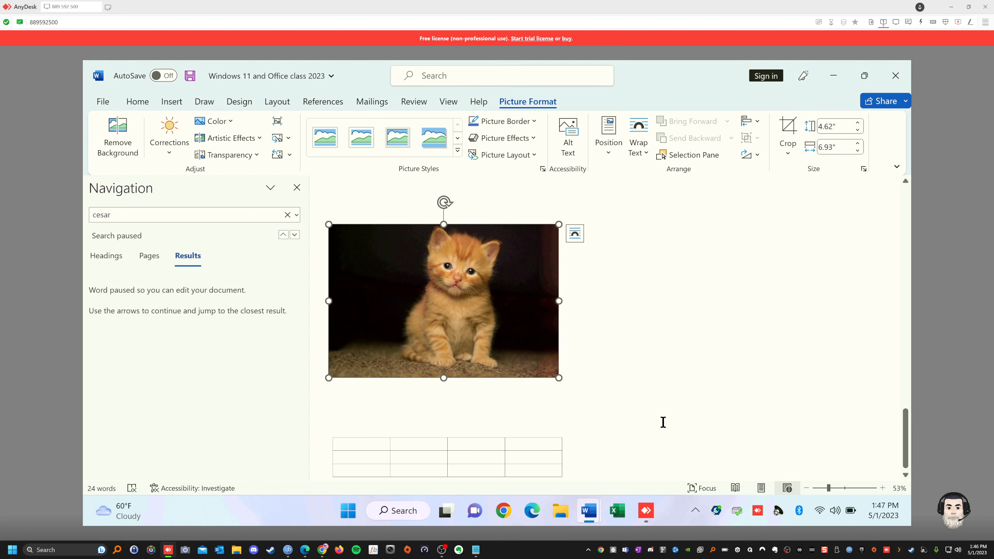
left_click_drag(398, 281, 417, 460)
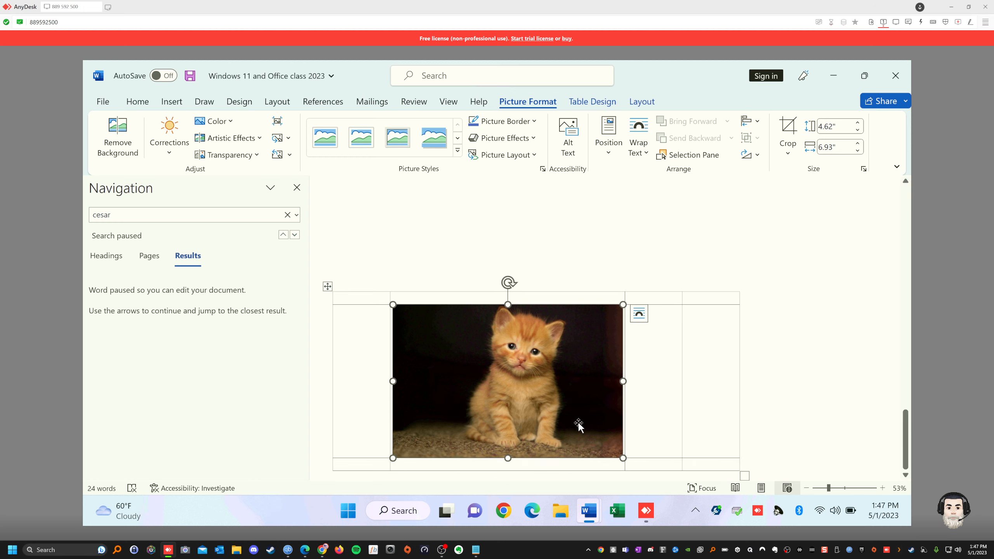
left_click_drag(495, 392, 442, 245)
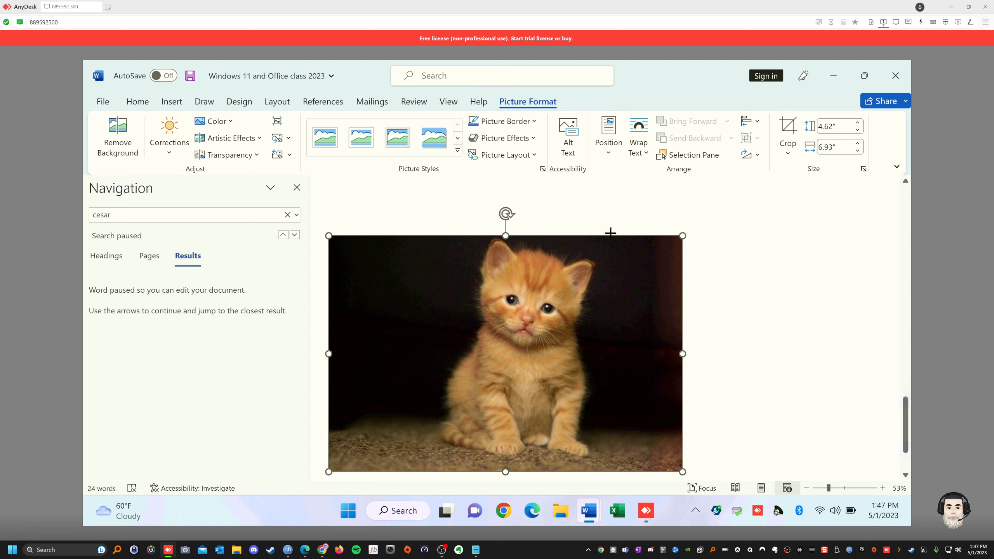
left_click_drag(549, 243, 549, 241)
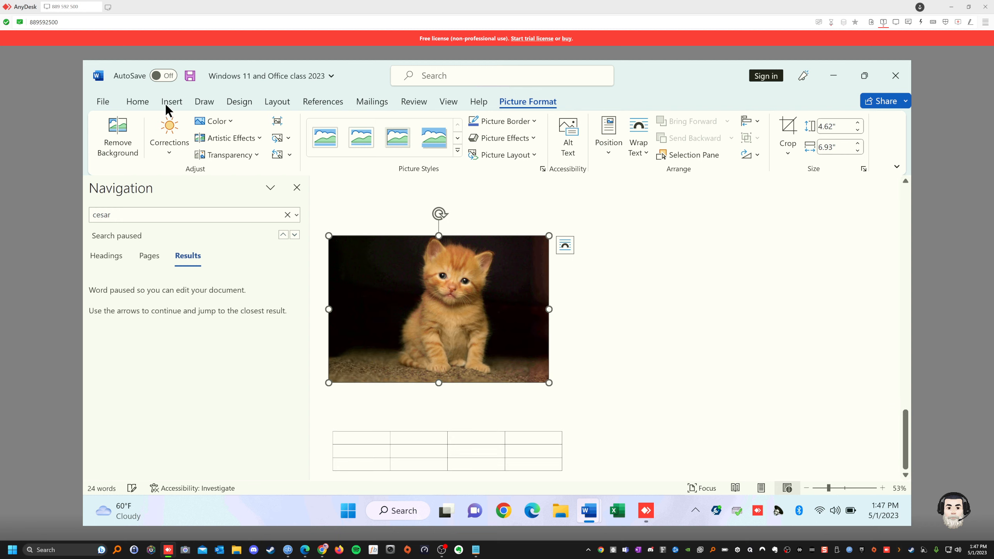
Place the cursor in the table's first cell and look over the picture sources and the shape gallery
left_click(173, 103)
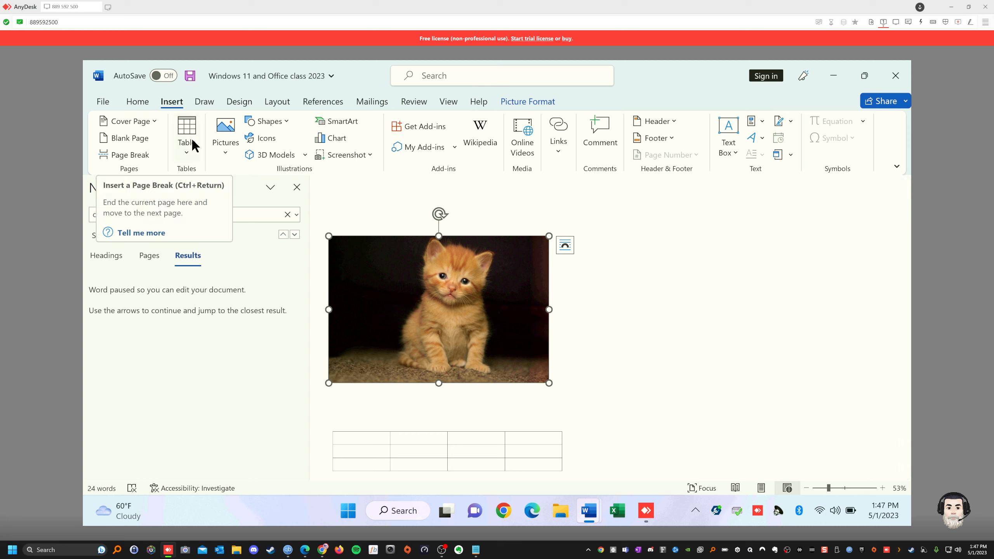
left_click(367, 441)
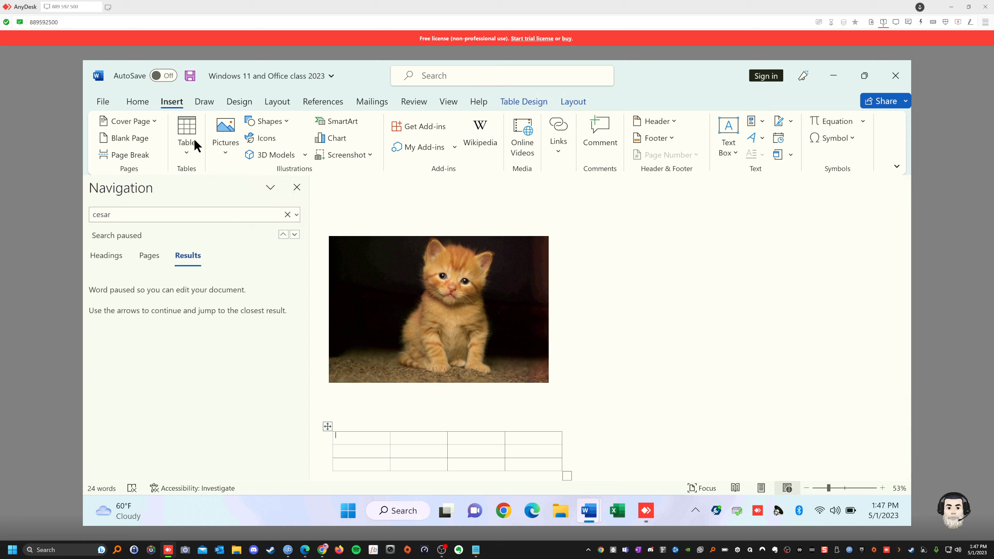
left_click(223, 146)
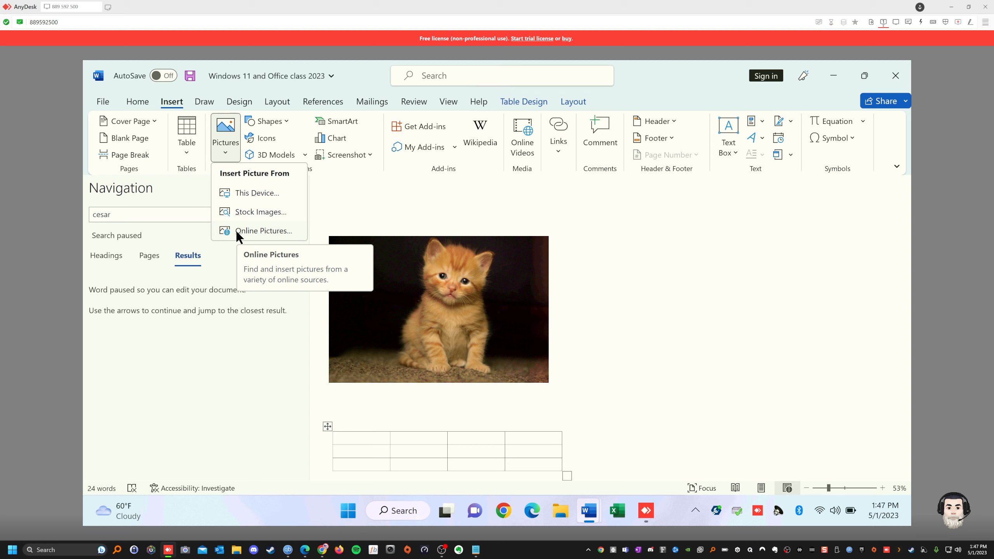
left_click(276, 121)
left_click(276, 121)
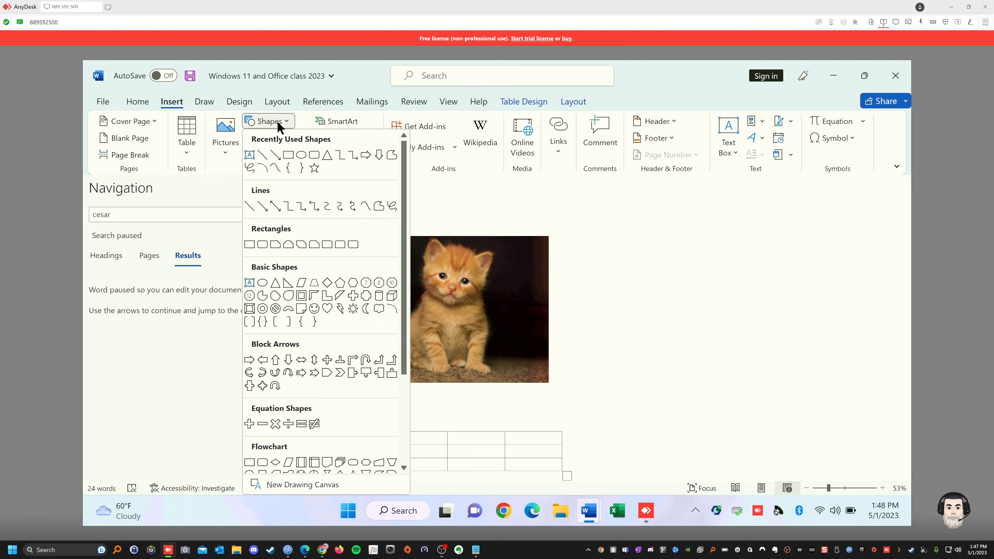
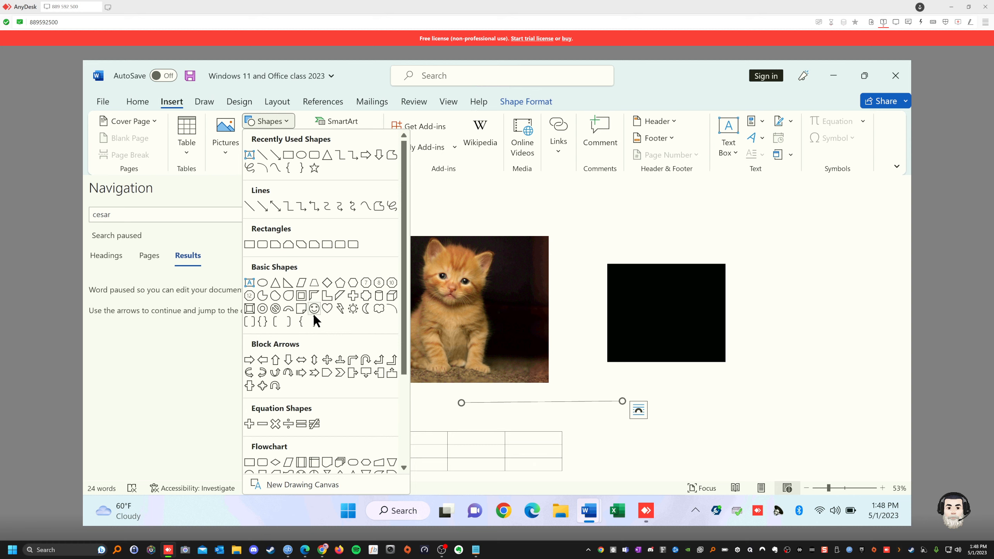
Browse the shape gallery and draw an oval about 3.92" high and 3.78" wide beside the black rectangle
scroll(314, 317, "down", 3)
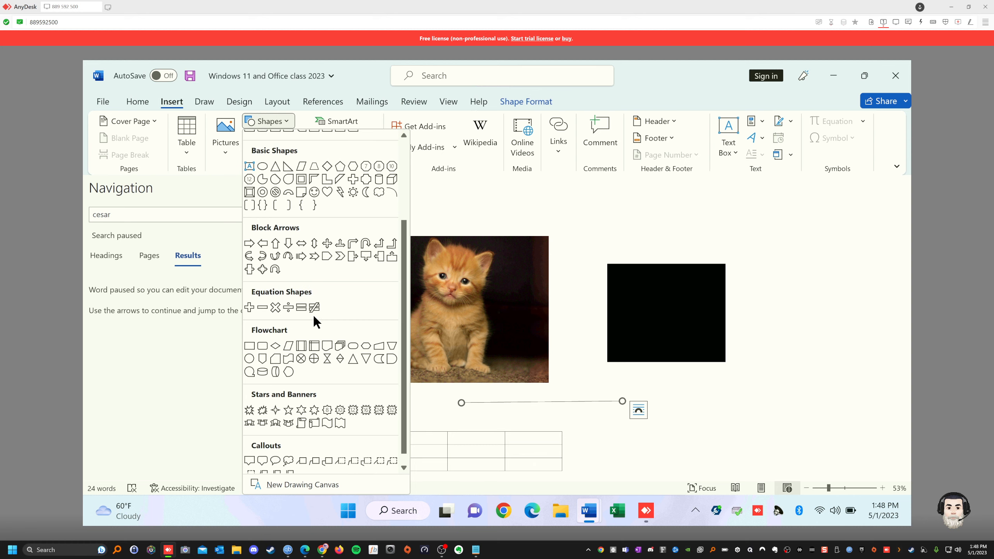
scroll(315, 320, "down", 1)
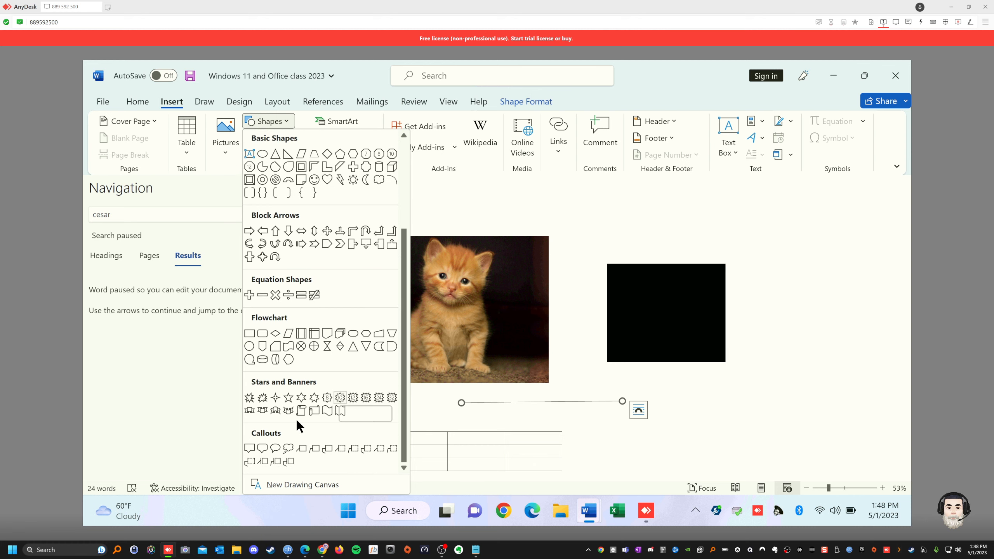
scroll(345, 326, "up", 3)
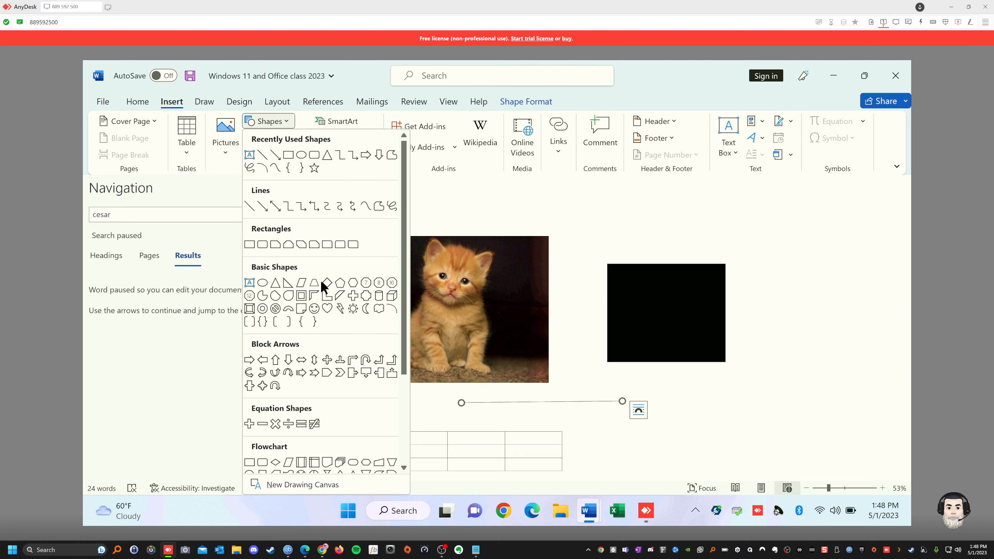
left_click(264, 282)
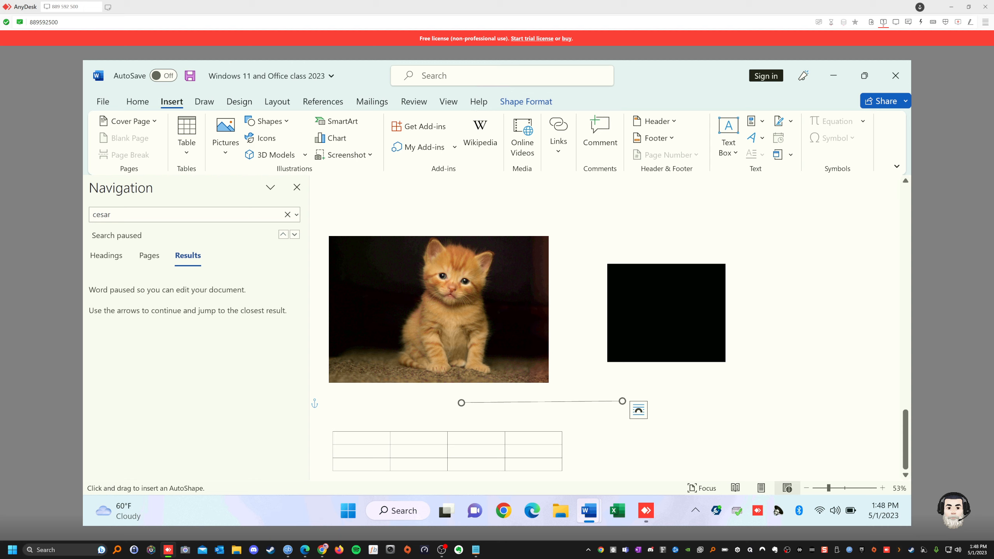
left_click_drag(727, 222, 852, 354)
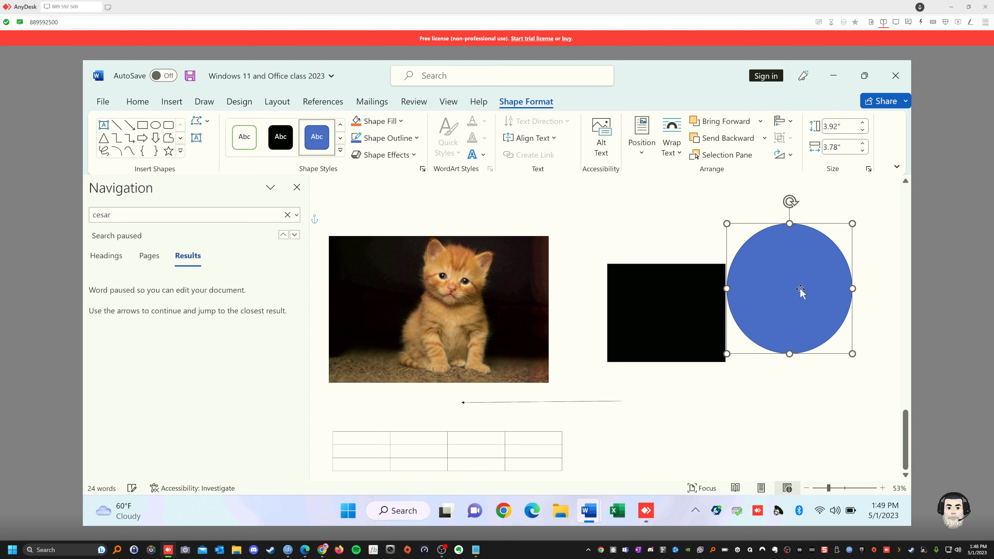
Try the yellow shaded theme style on the blue circle and apply the green shaded style instead
left_click(340, 149)
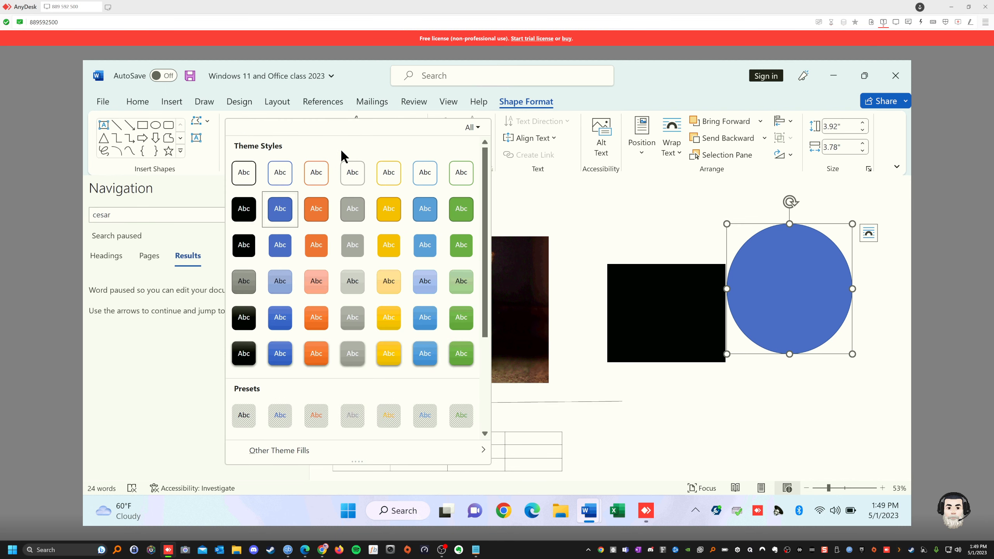
left_click(388, 354)
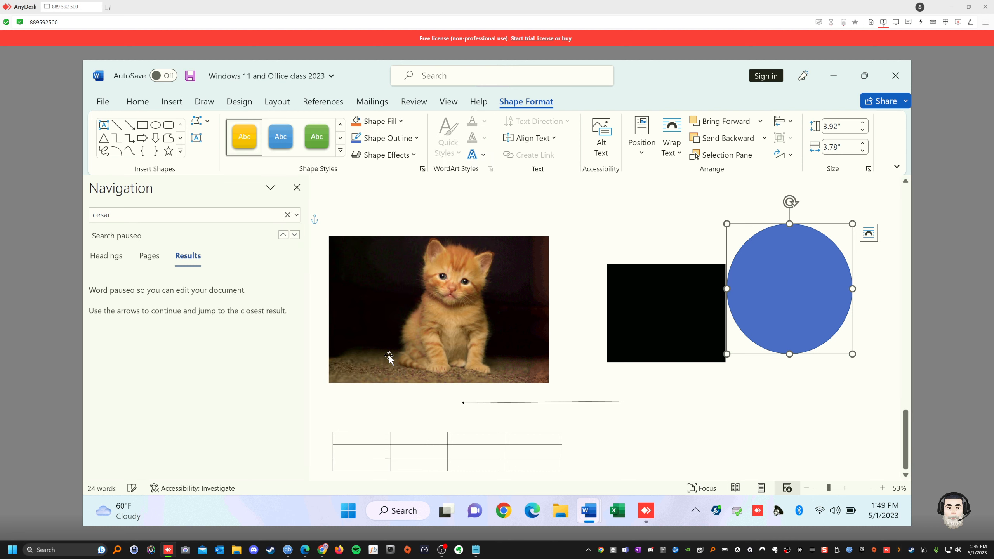
left_click(324, 146)
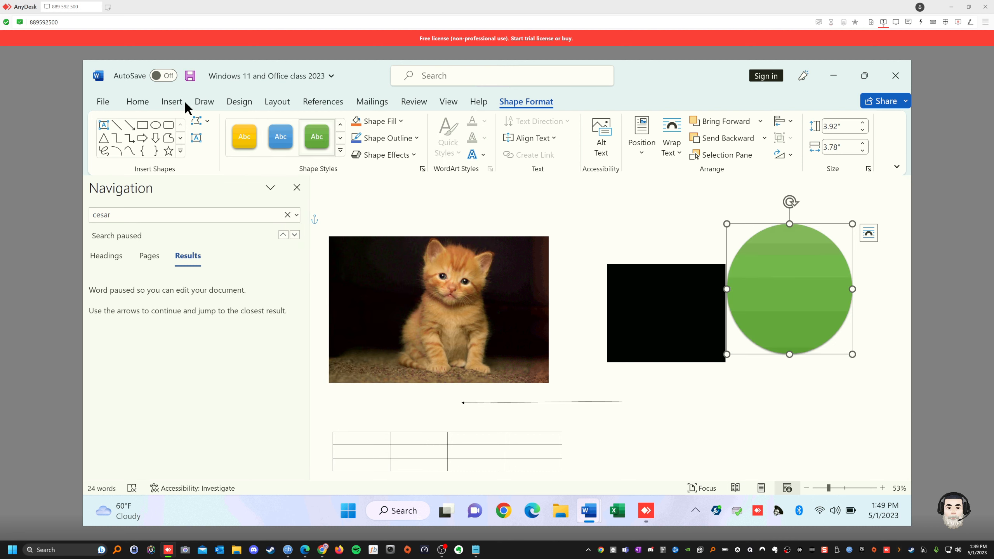
Search the stock icons for "car" and "cat", insert the cat icon, and enlarge it to about 3.05" by 3.05"
left_click(172, 102)
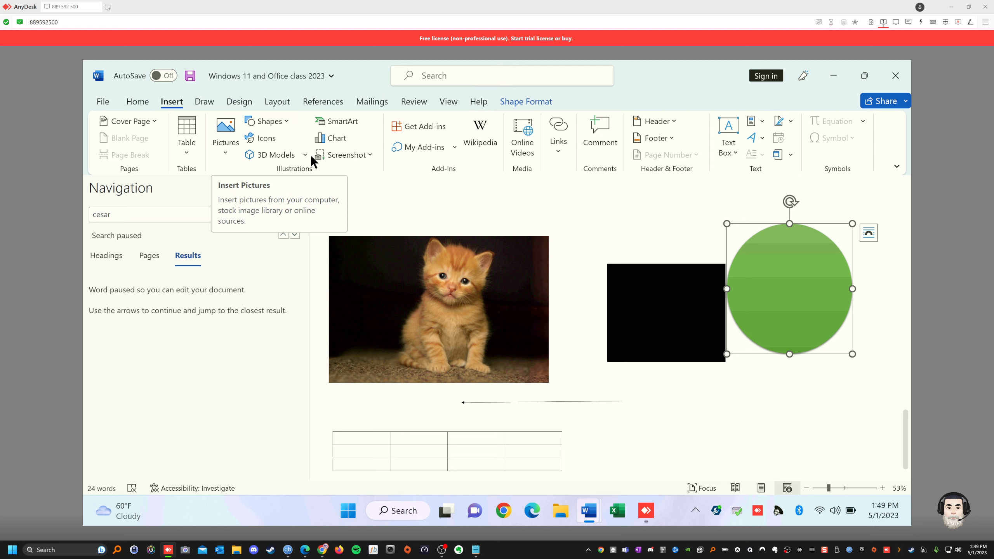
left_click(267, 137)
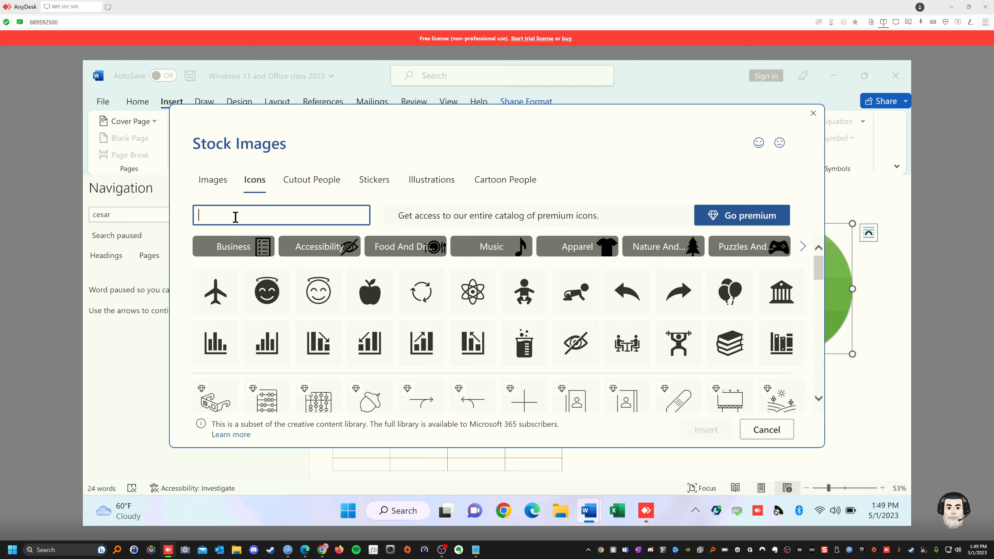
type("car")
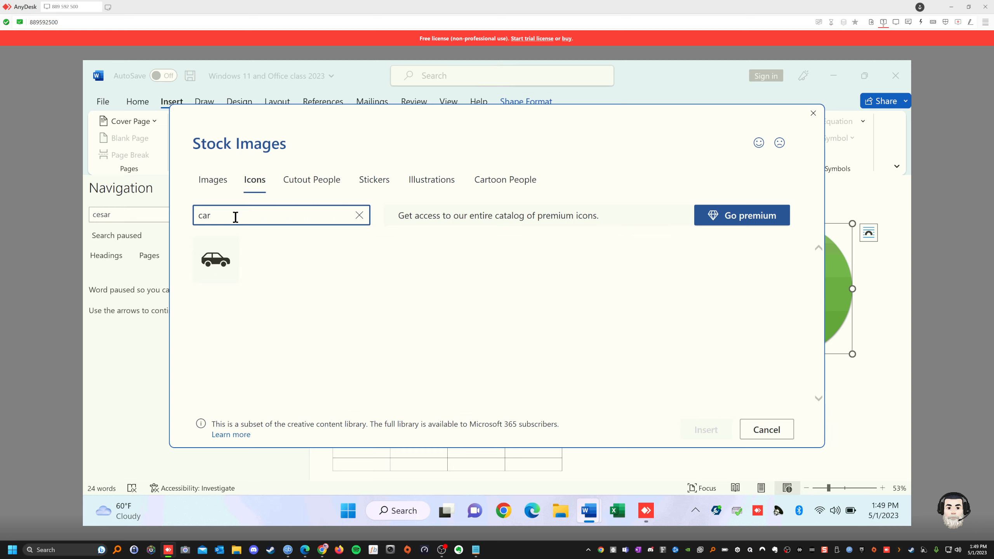
double_click(235, 216)
type("cat")
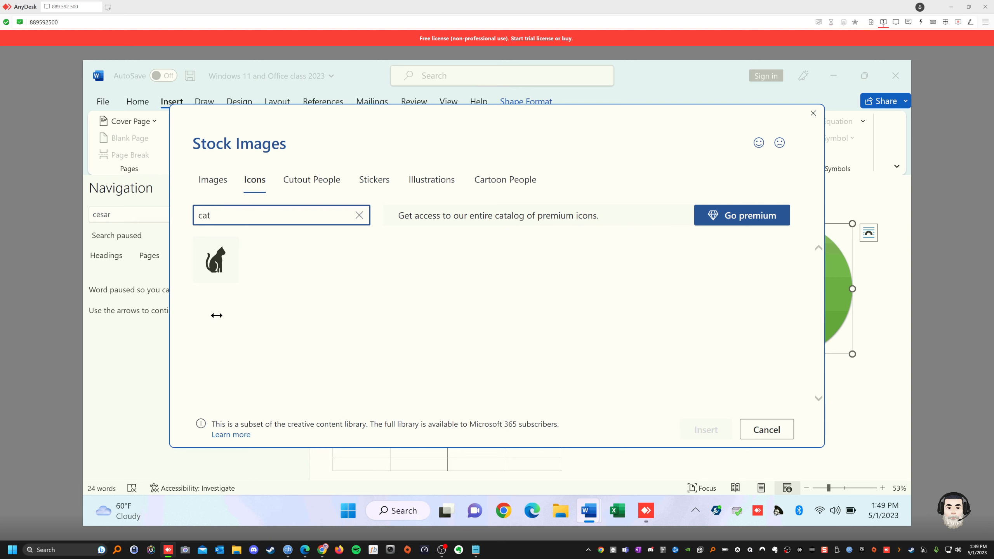
left_click(215, 260)
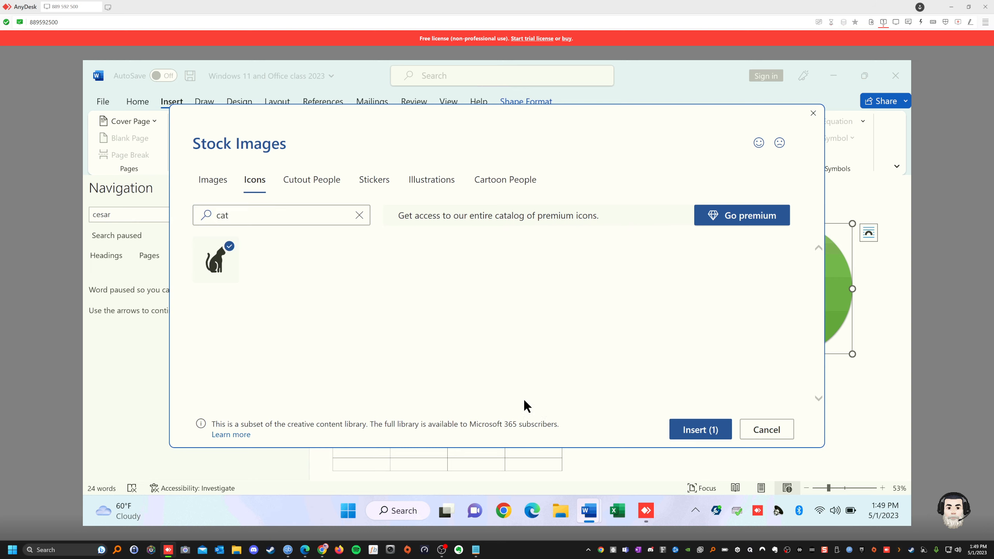
left_click(701, 431)
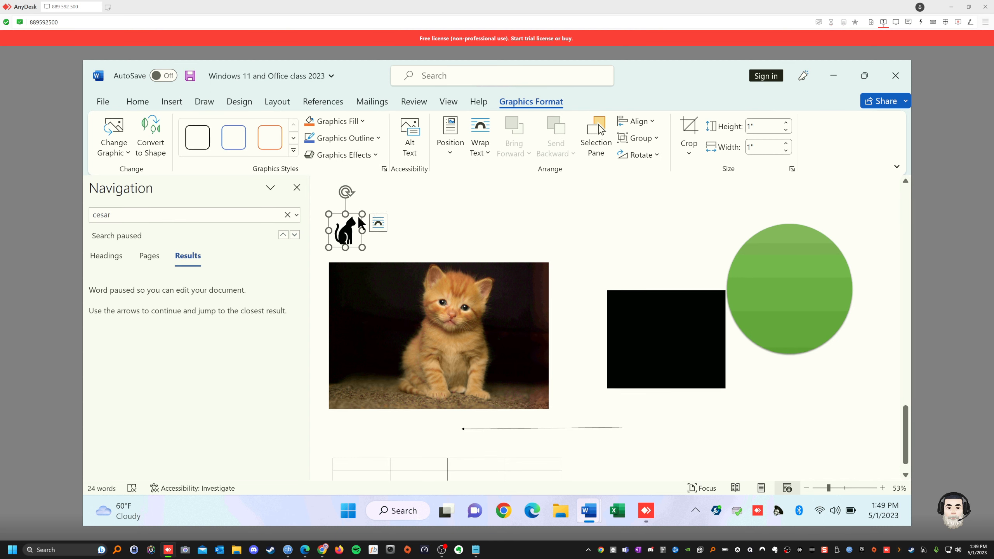
left_click_drag(360, 216, 431, 179)
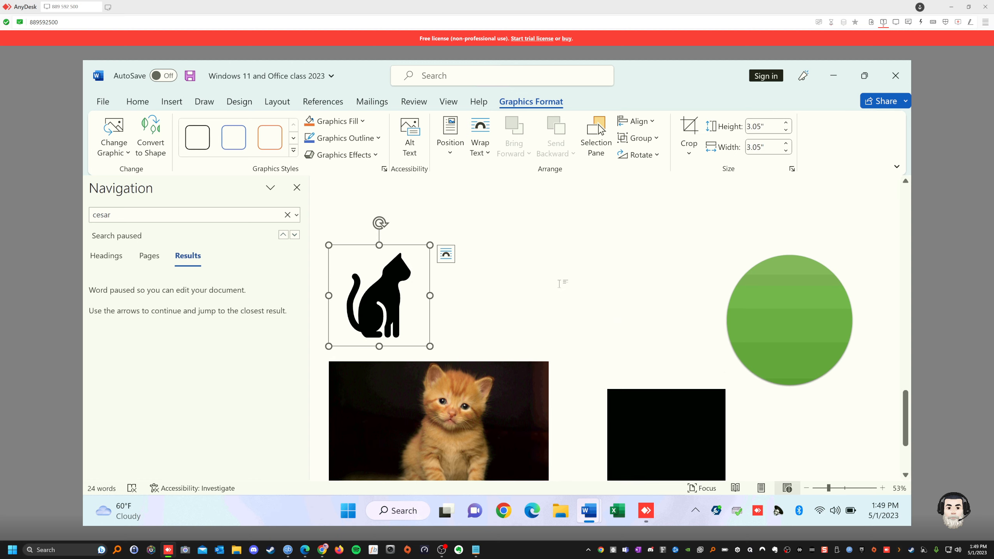
left_click(171, 101)
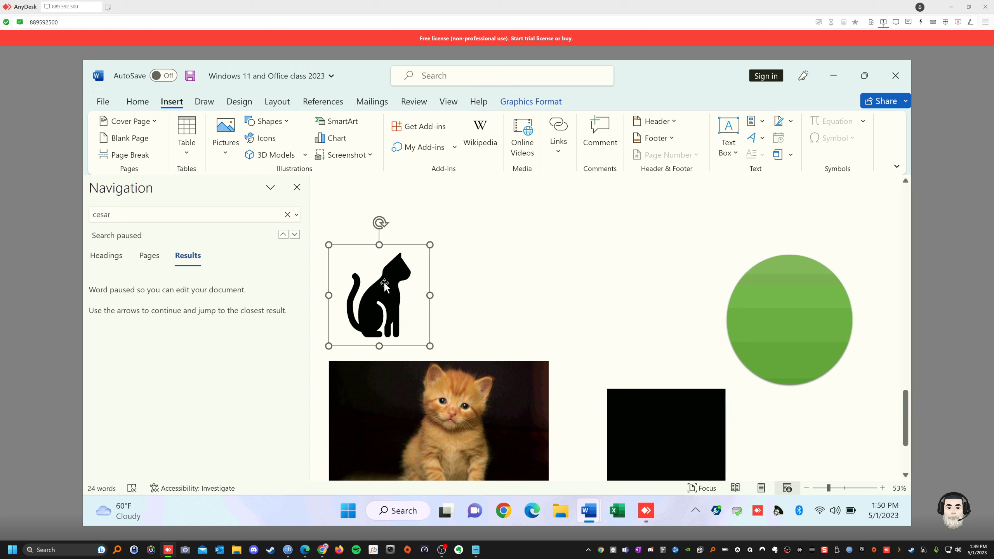
Insert the baby stock icon on the line above the black cat and enlarge it to about 3.2 by 3.2 inches
left_click(450, 230)
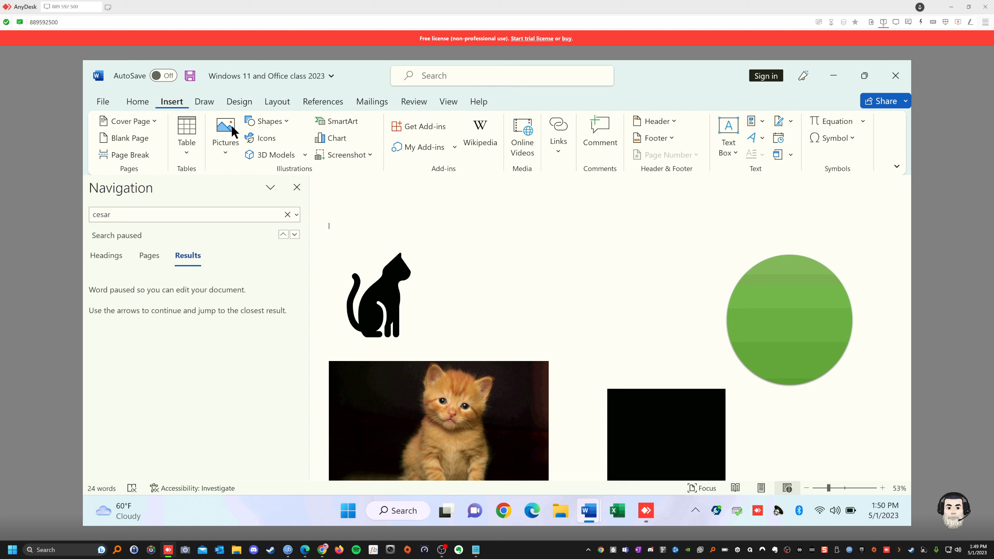
left_click(269, 141)
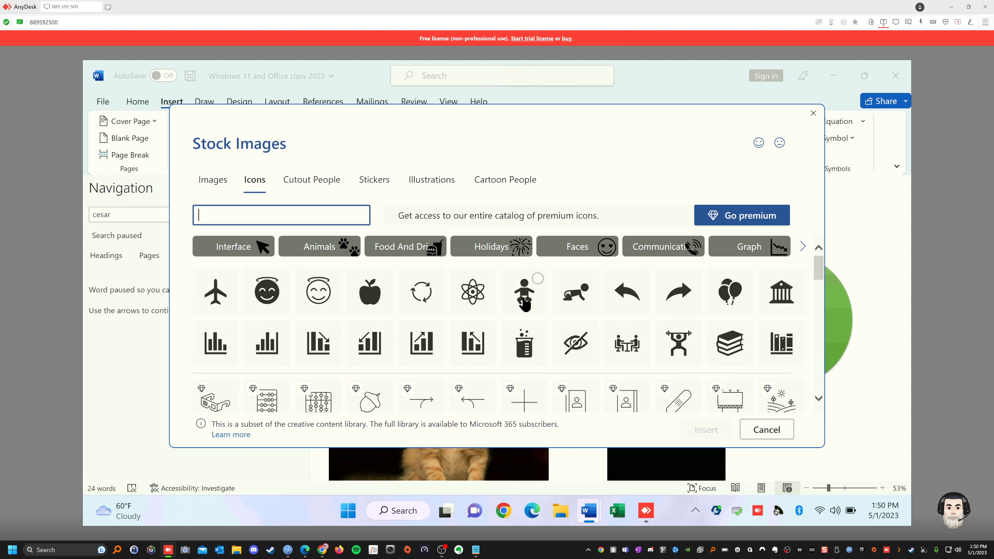
left_click(524, 301)
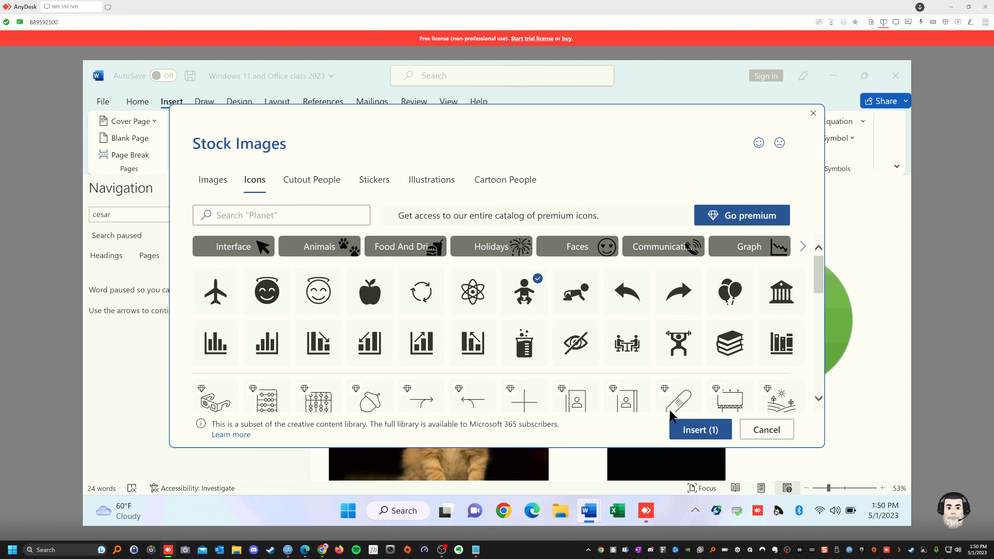
left_click(695, 433)
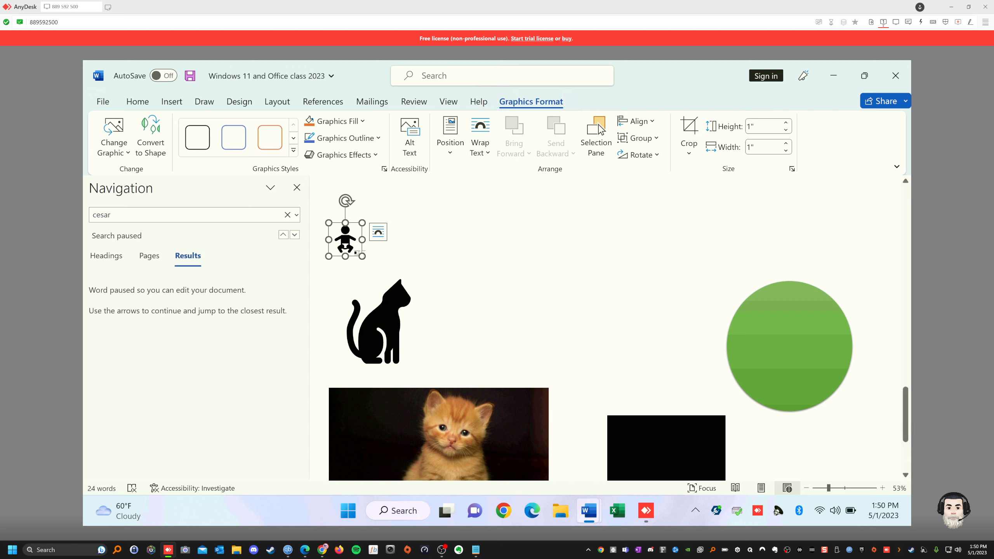
left_click_drag(390, 285, 434, 311)
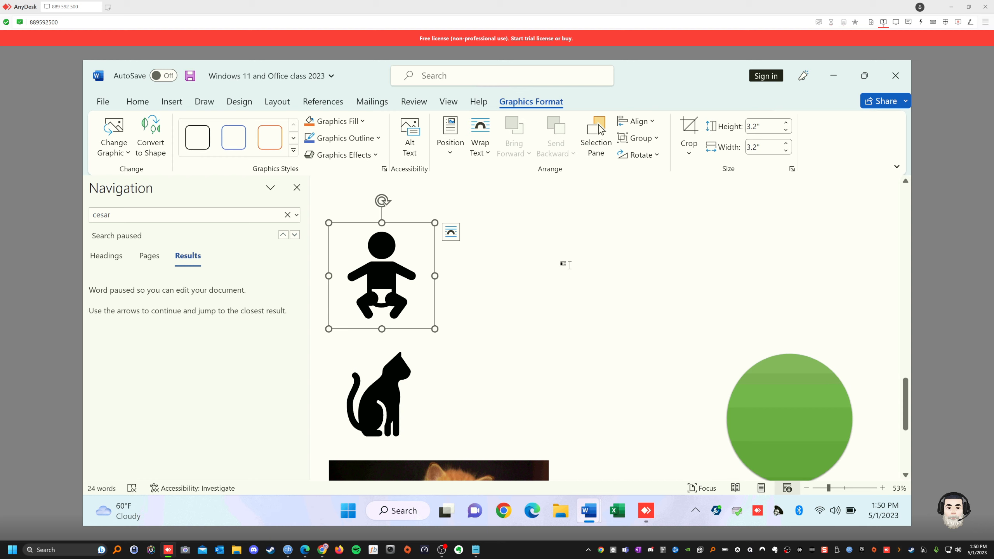
Insert the standing Shiba dog from the All Animated Models category of the online 3D models
left_click(169, 105)
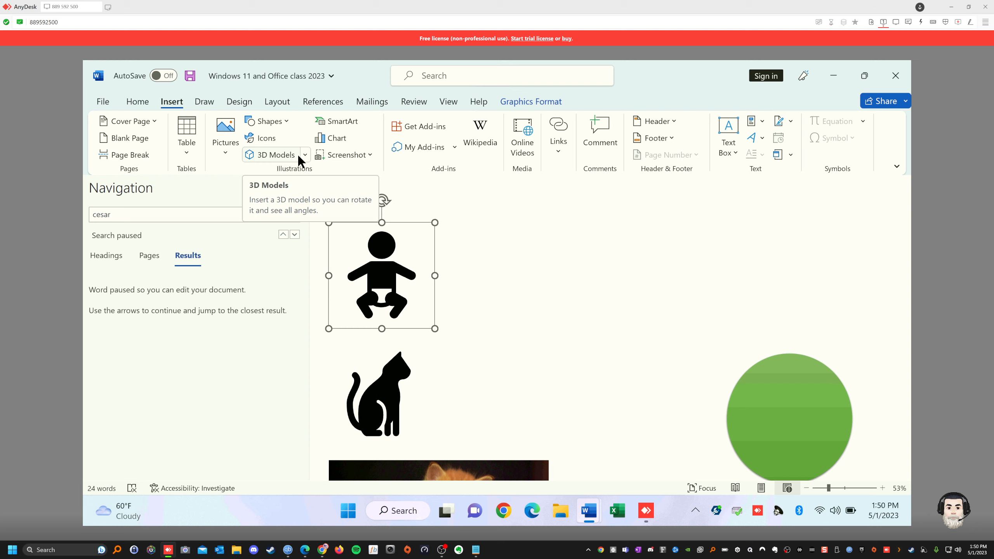
left_click(268, 155)
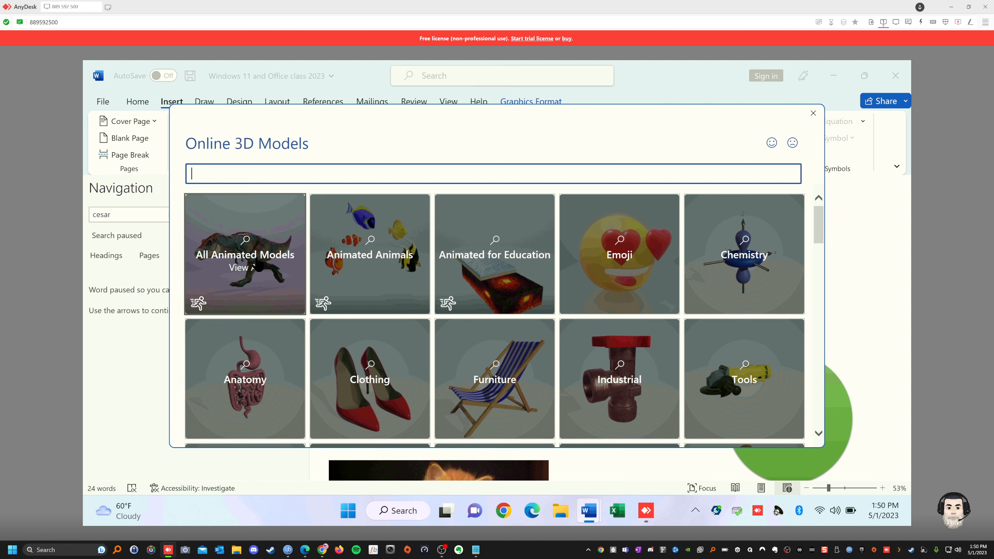
left_click(255, 261)
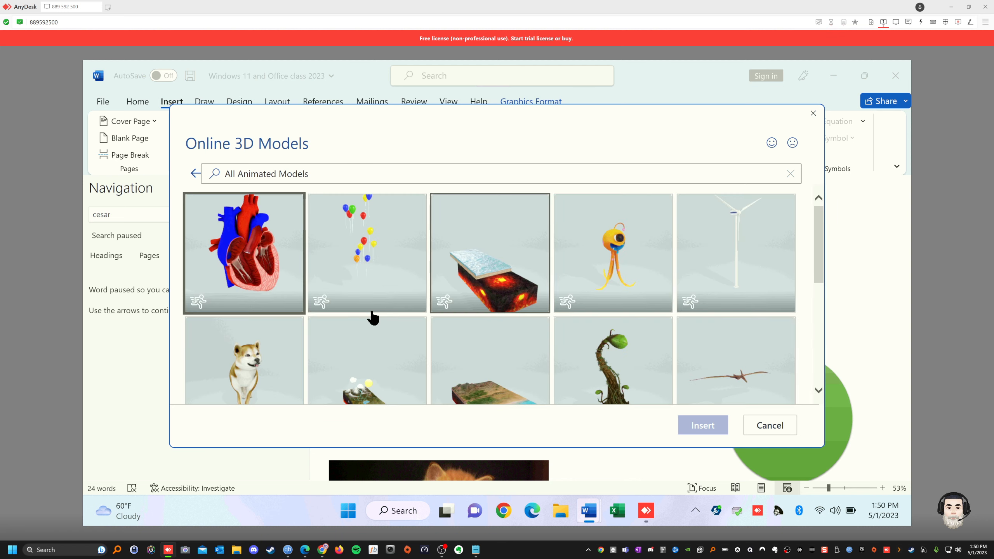
left_click(249, 360)
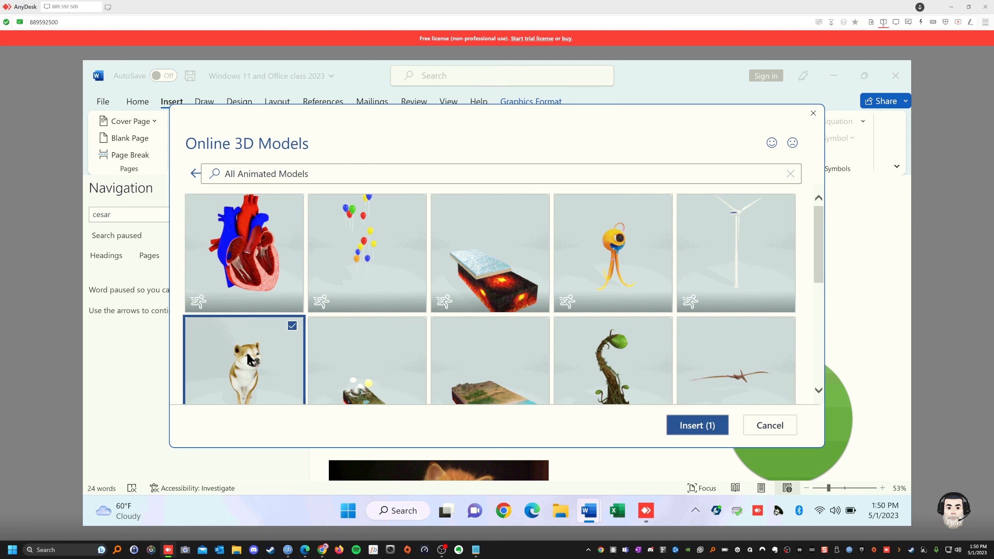
left_click(690, 426)
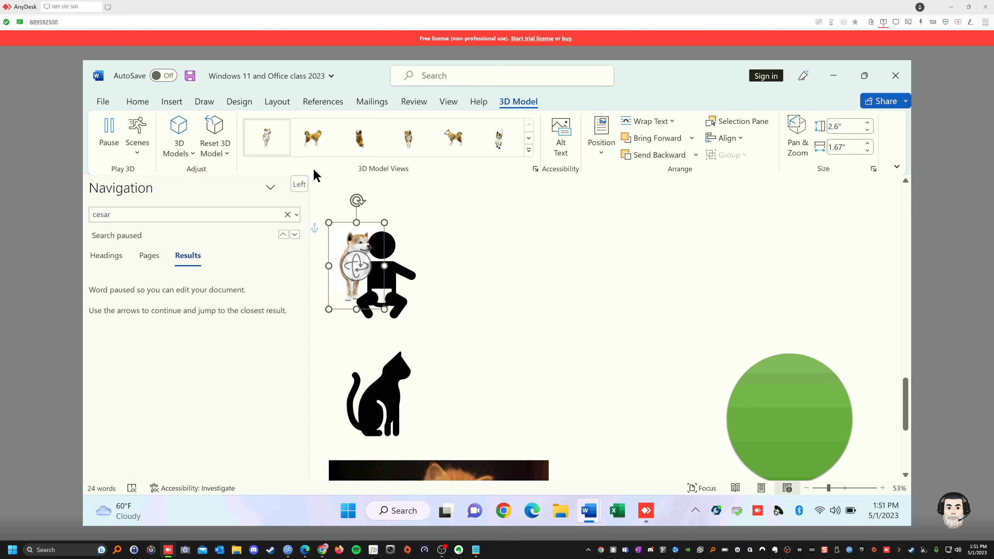
Move the dog model beside the baby and cat icons, rotate it to face left and enlarge it to about 4.3 by 5.3 inches
left_click_drag(349, 231, 526, 274)
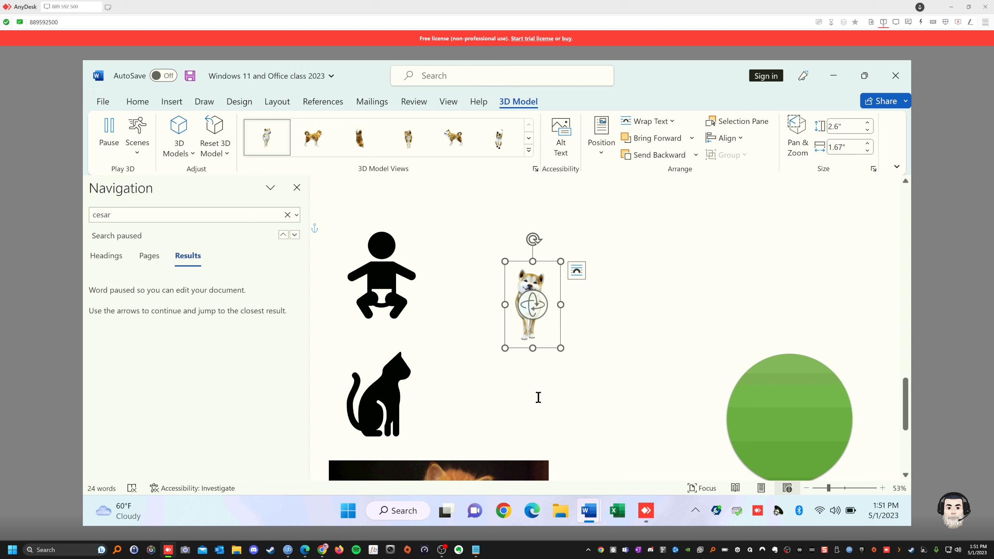
left_click_drag(504, 348, 466, 367)
left_click_drag(513, 336, 479, 289)
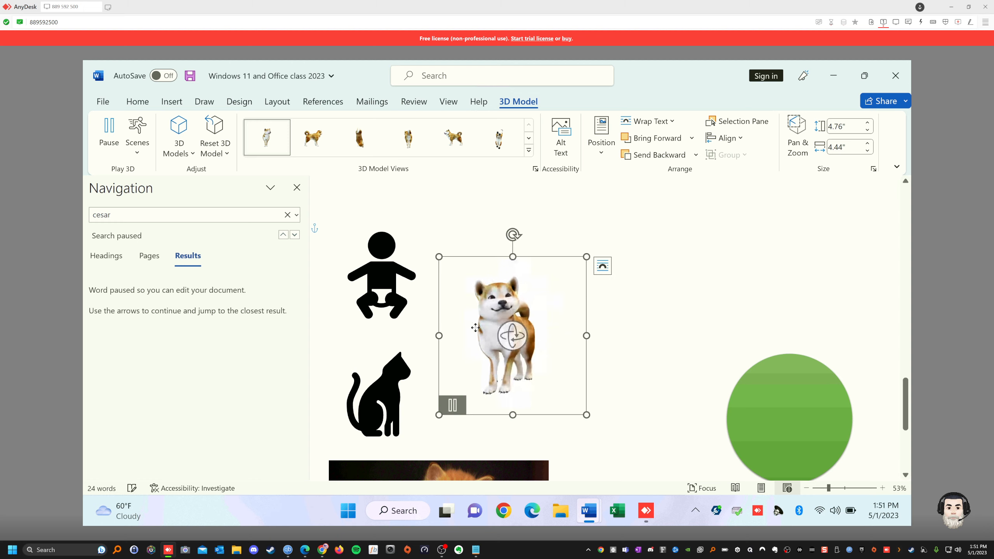
left_click_drag(512, 335, 370, 361)
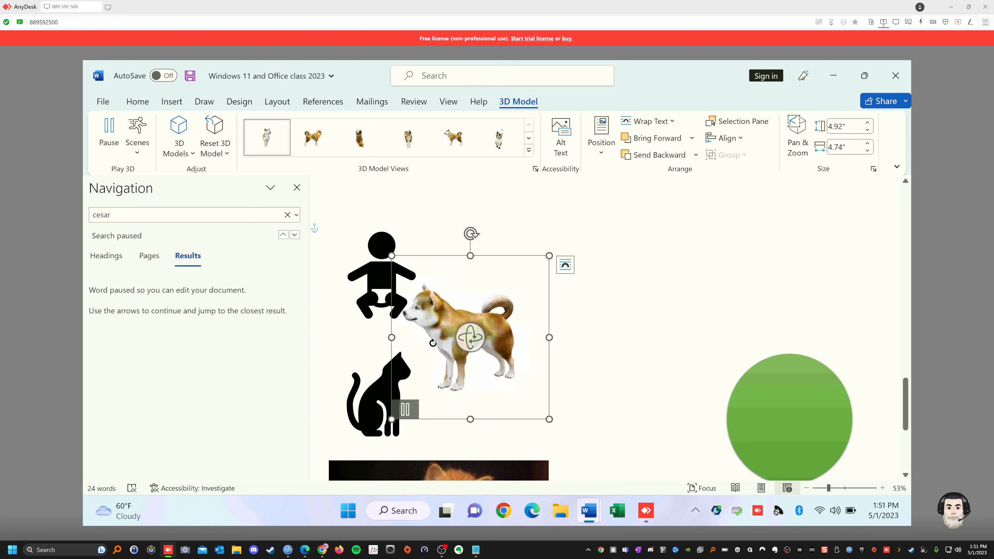
left_click_drag(470, 337, 418, 311)
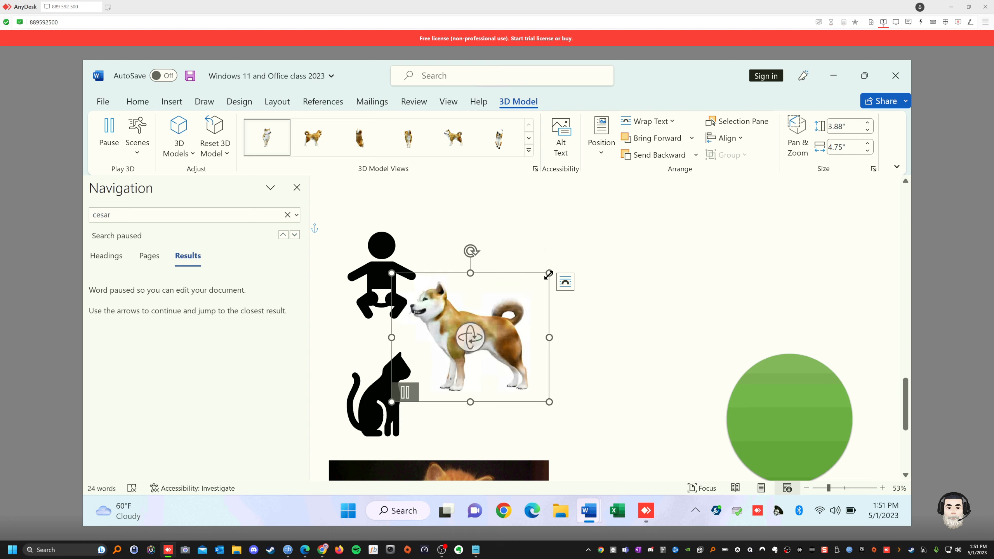
left_click_drag(561, 263, 610, 237)
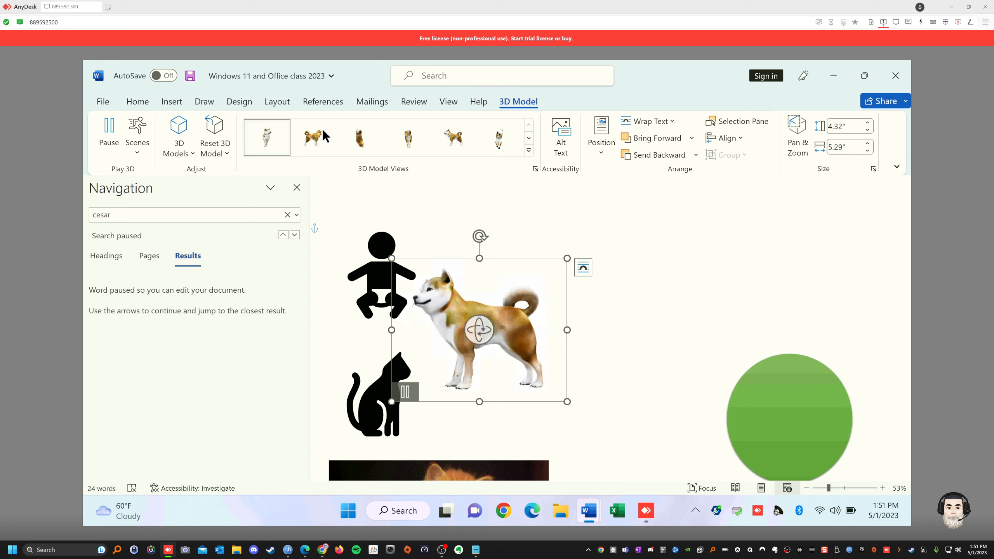
Try several preset views on the dog model, ending with the side view in which it faces right
left_click(360, 140)
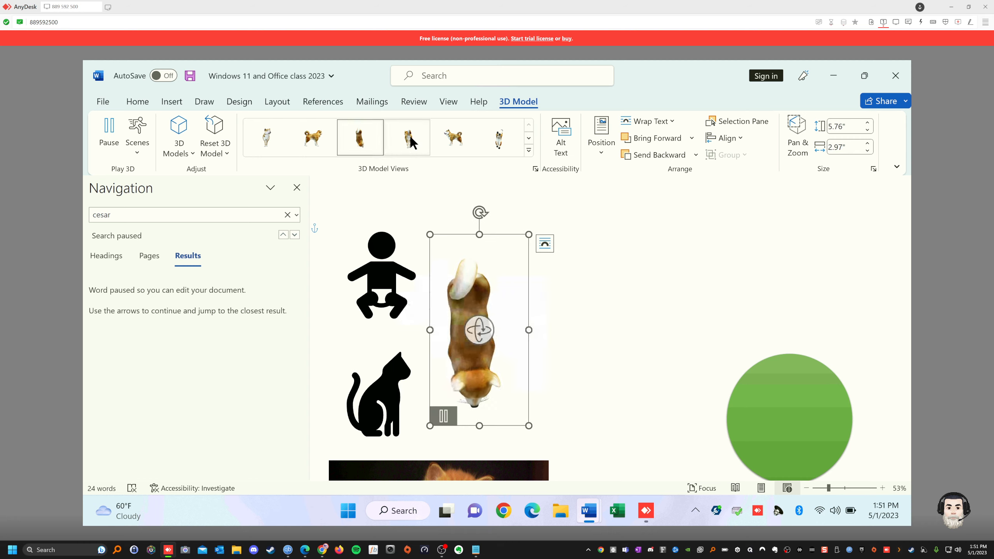
left_click(458, 140)
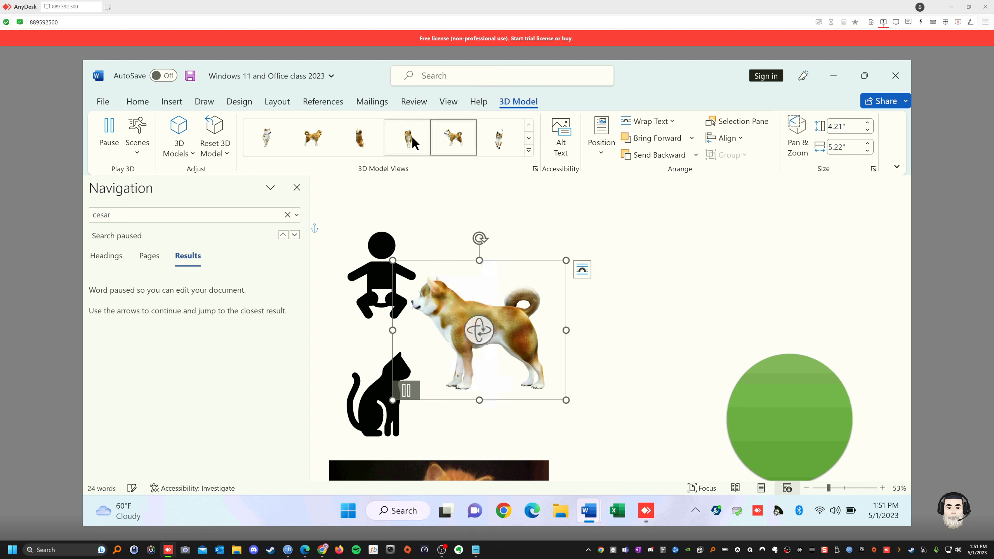
left_click(500, 139)
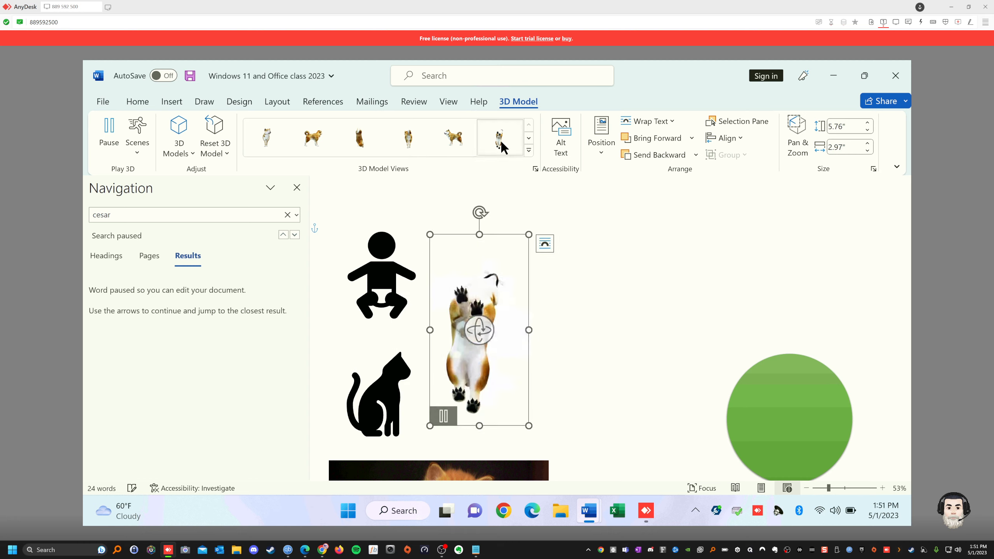
left_click(528, 149)
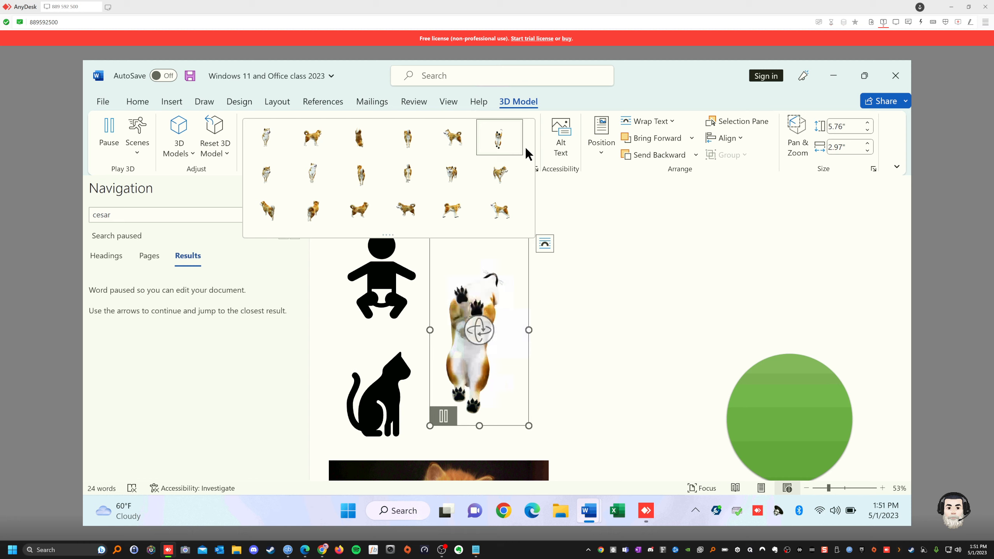
left_click(366, 209)
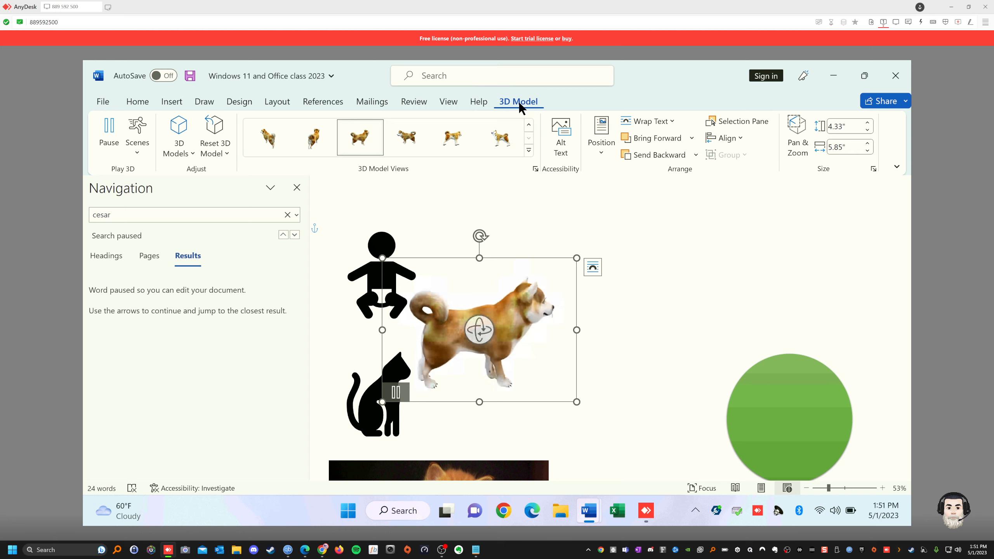
Search the online 3D models for "cat", insert the tiger model, and close the Navigation pane
left_click(171, 105)
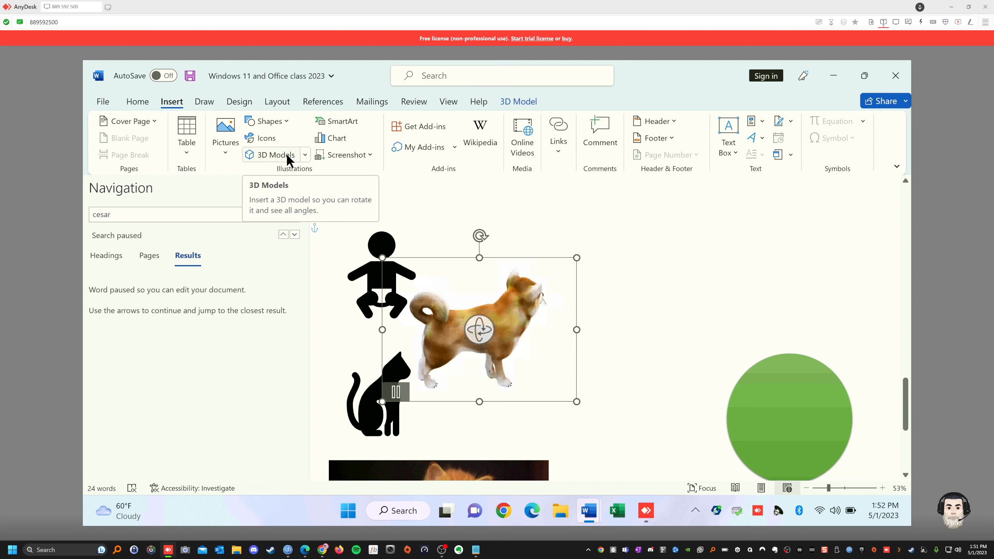
left_click(270, 156)
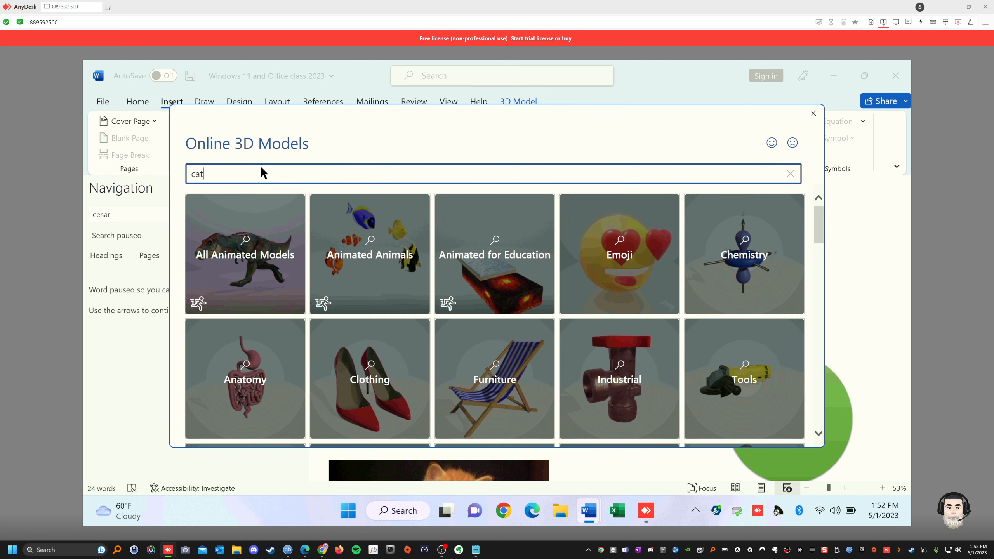
key("Return")
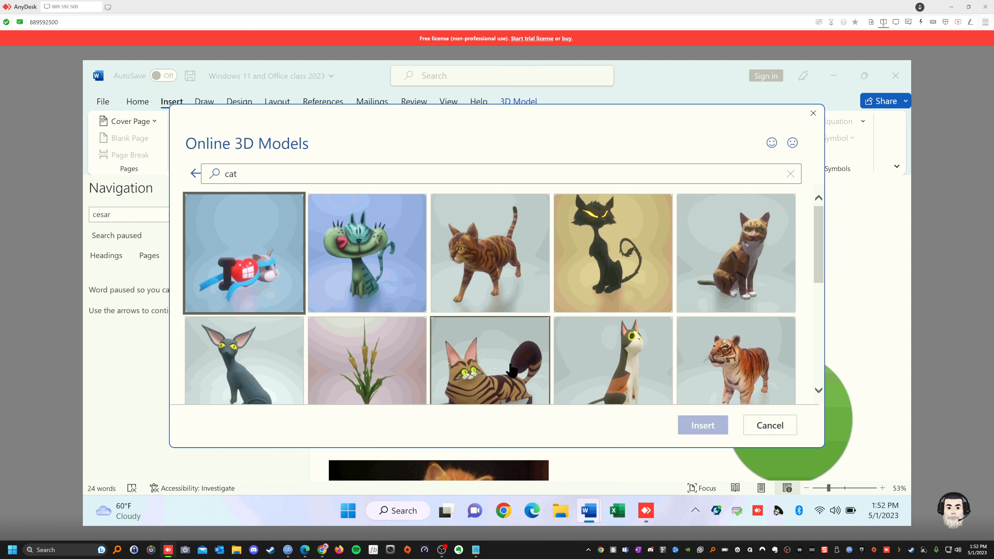
scroll(512, 368, "down", 2)
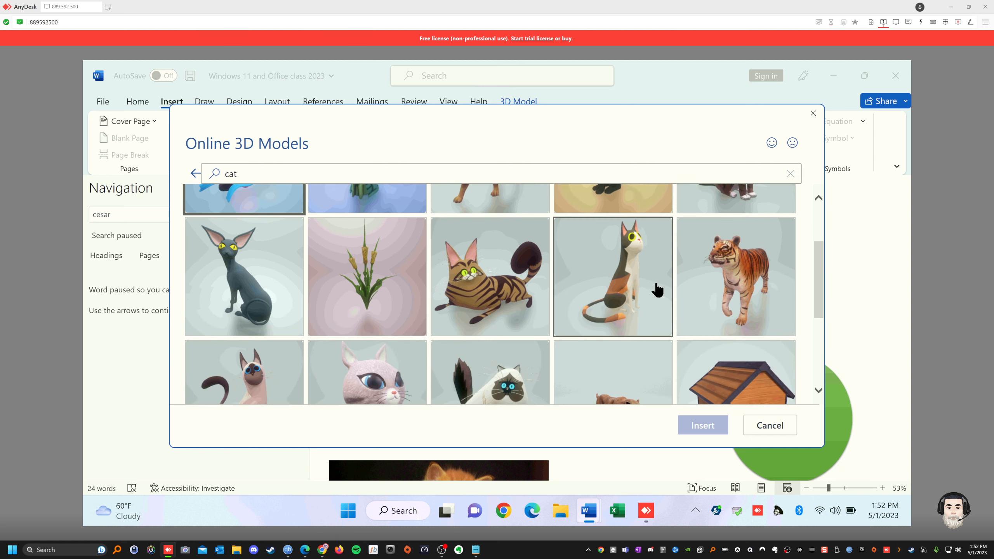
left_click(733, 286)
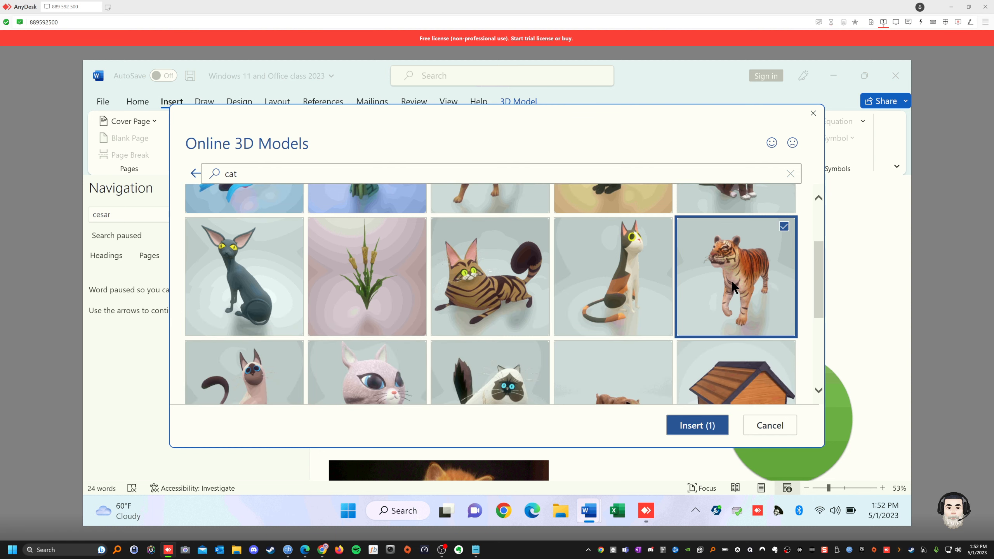
left_click(696, 428)
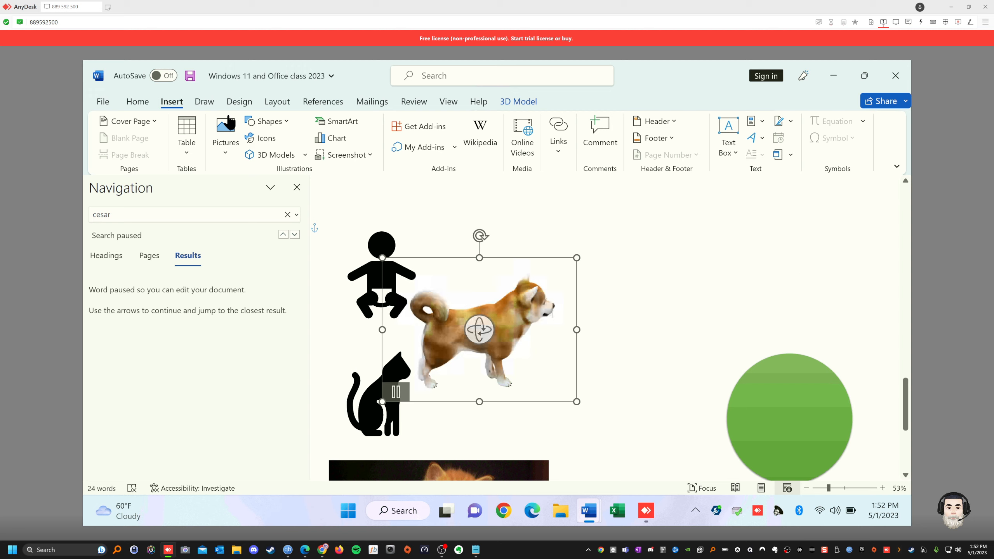
left_click(297, 187)
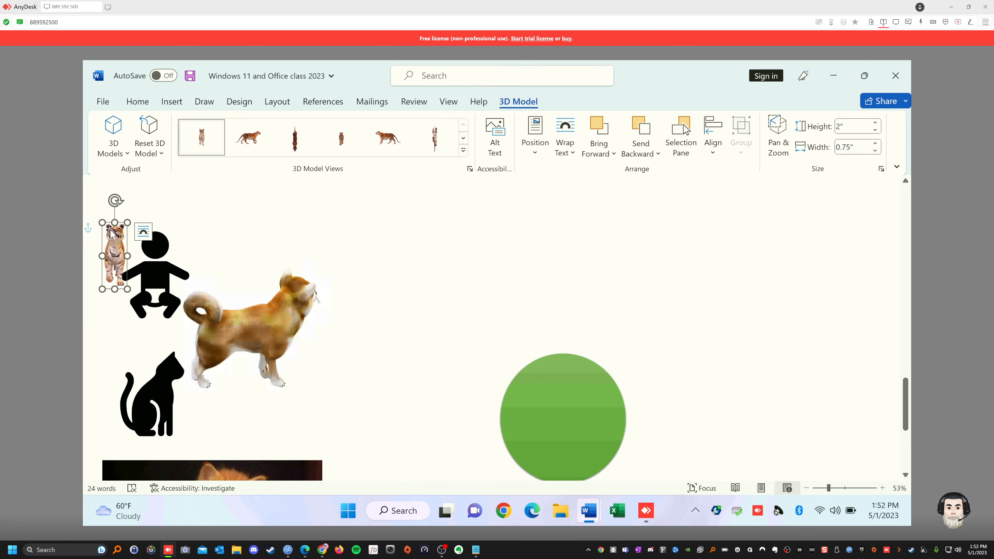
Place the tiger model to the right of the dog, enlarged to about 3.5 inches high and rotated to face left
left_click_drag(137, 230, 556, 223)
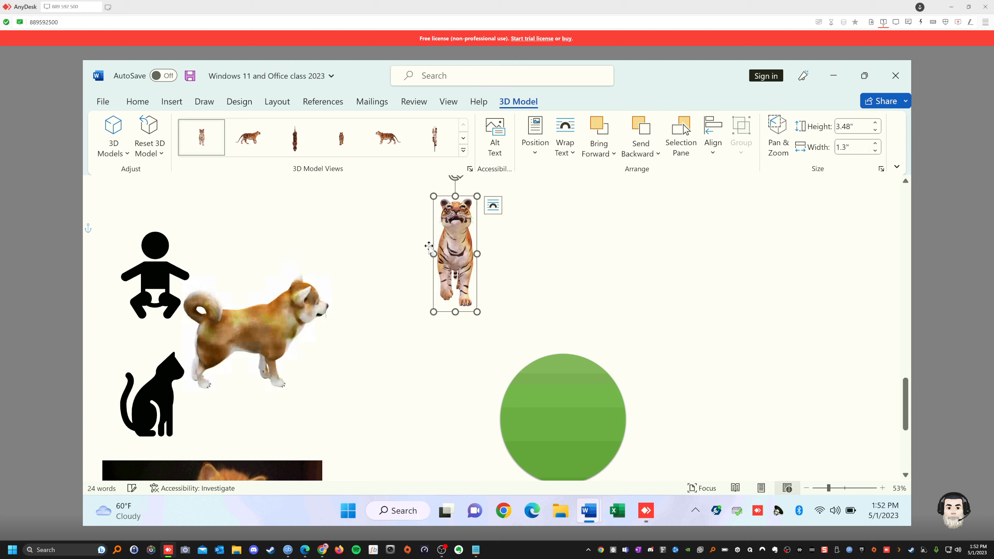
left_click_drag(450, 253, 408, 245)
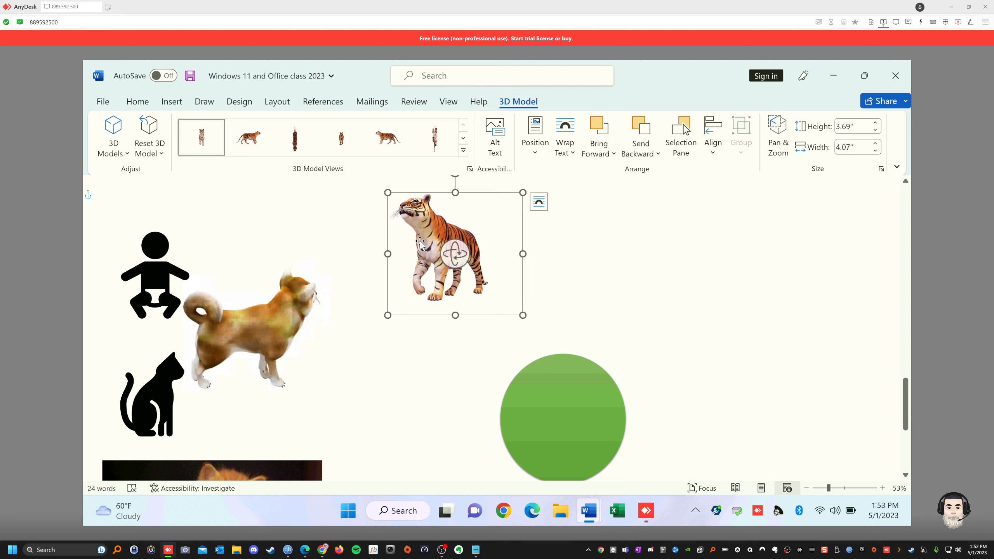
left_click_drag(423, 250, 425, 290)
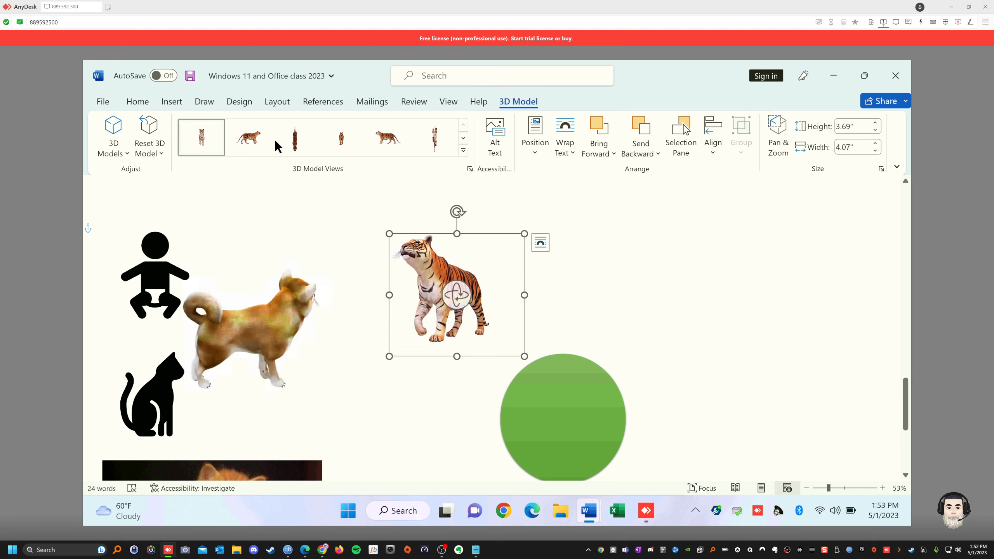
Look through the available chart types, including Histogram, Waterfall, Bar, Pie, Column, Templates and Combo, and leave without inserting a chart
left_click(173, 102)
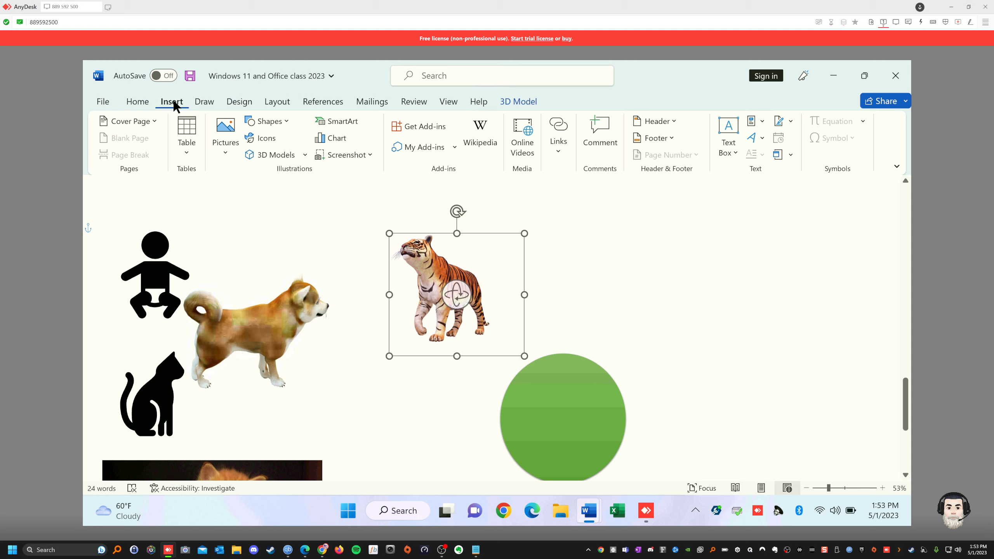
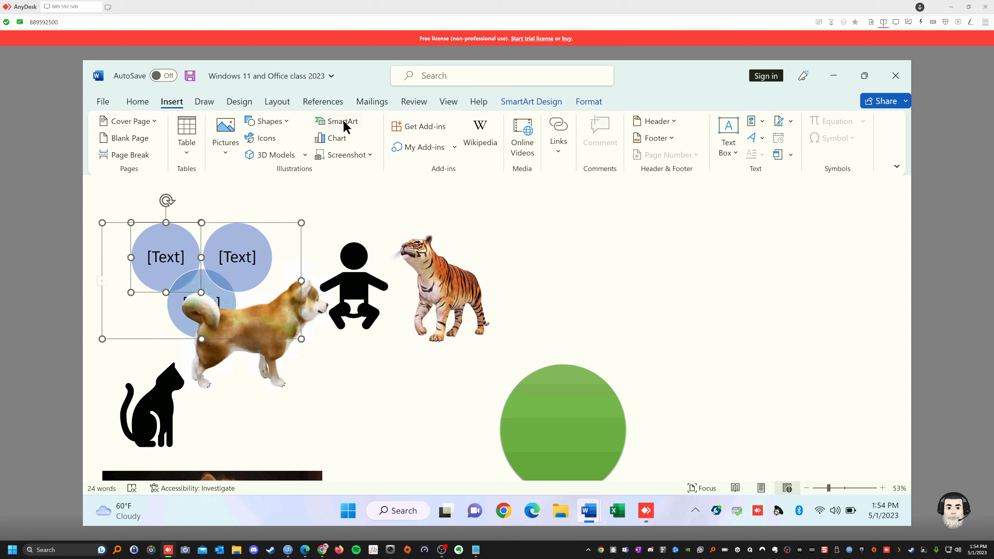
left_click(339, 143)
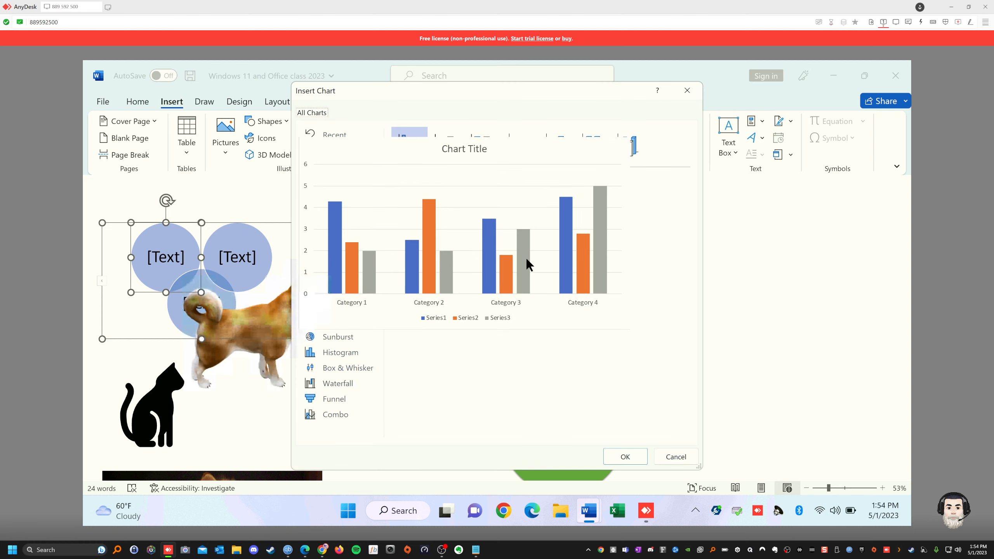
left_click(341, 351)
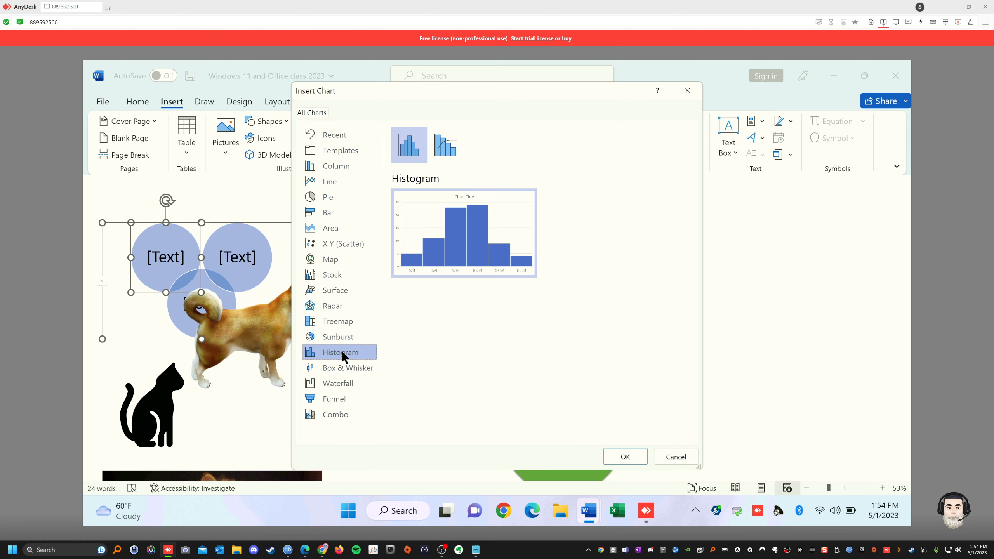
left_click(337, 385)
left_click(320, 216)
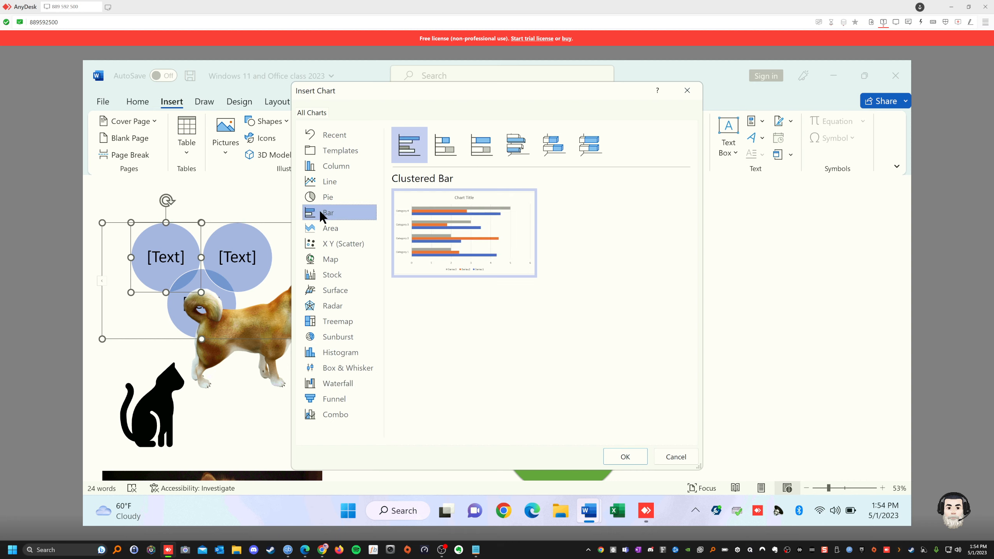
left_click(322, 199)
left_click(333, 169)
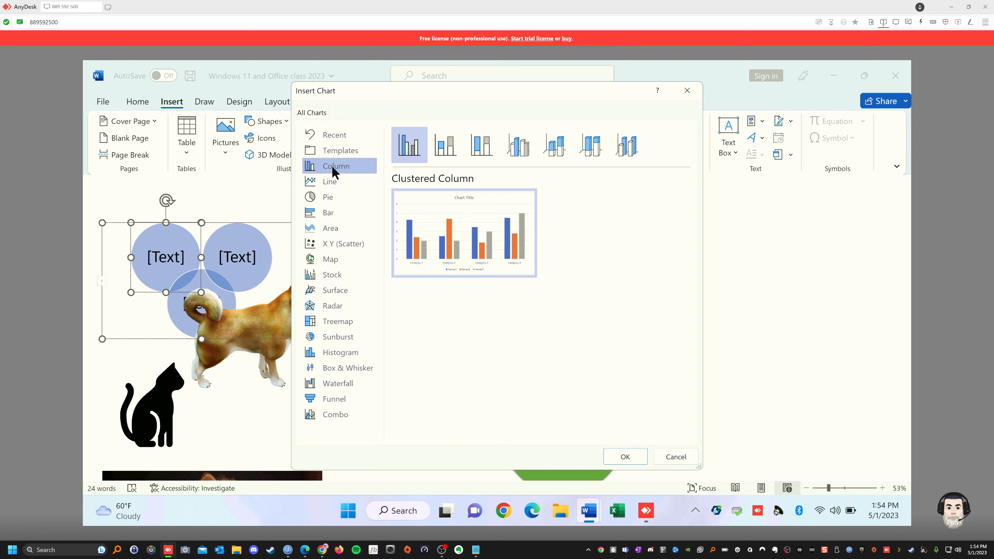
left_click(336, 150)
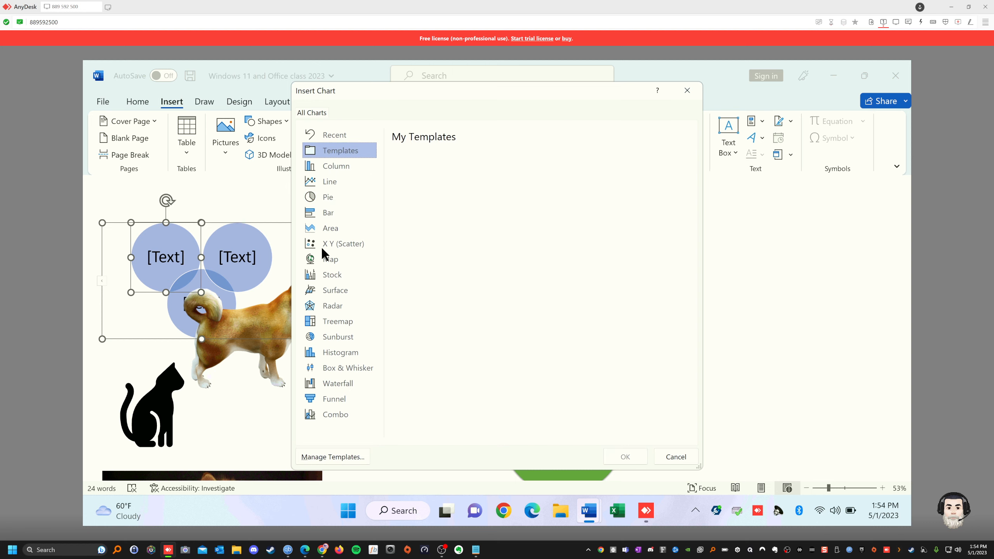
left_click(328, 414)
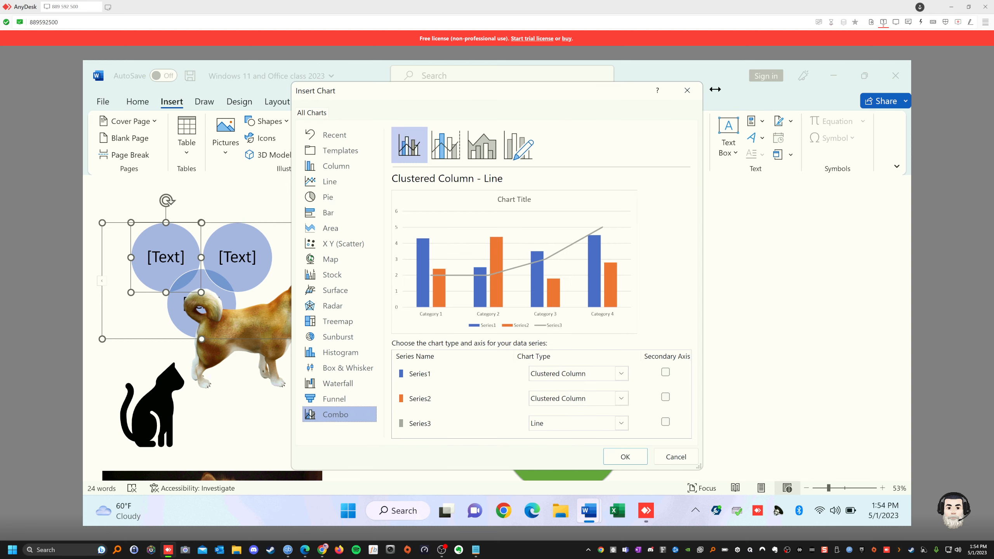
left_click(686, 92)
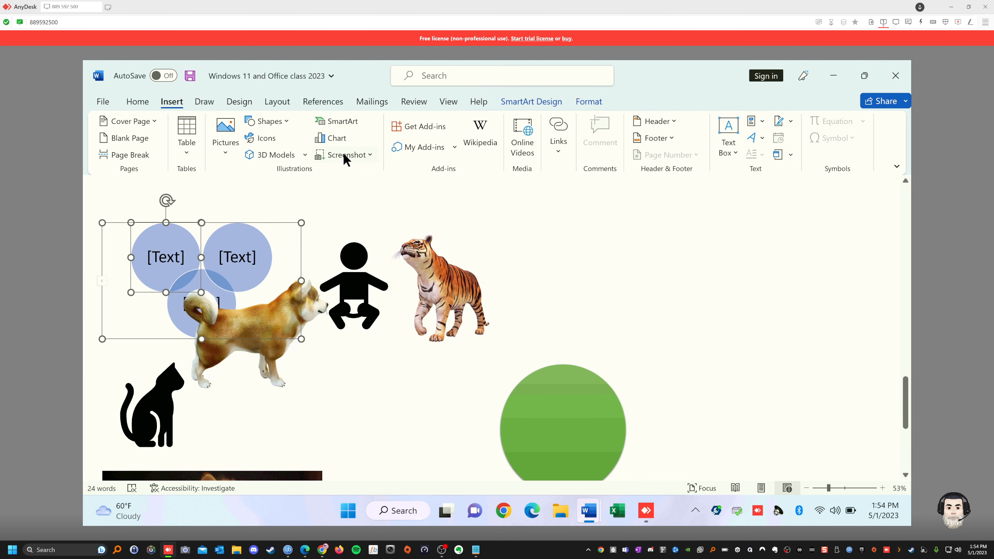
Insert a screenshot of the other open Word window and shrink it to about 3.74 by 7.05 inches
left_click(369, 154)
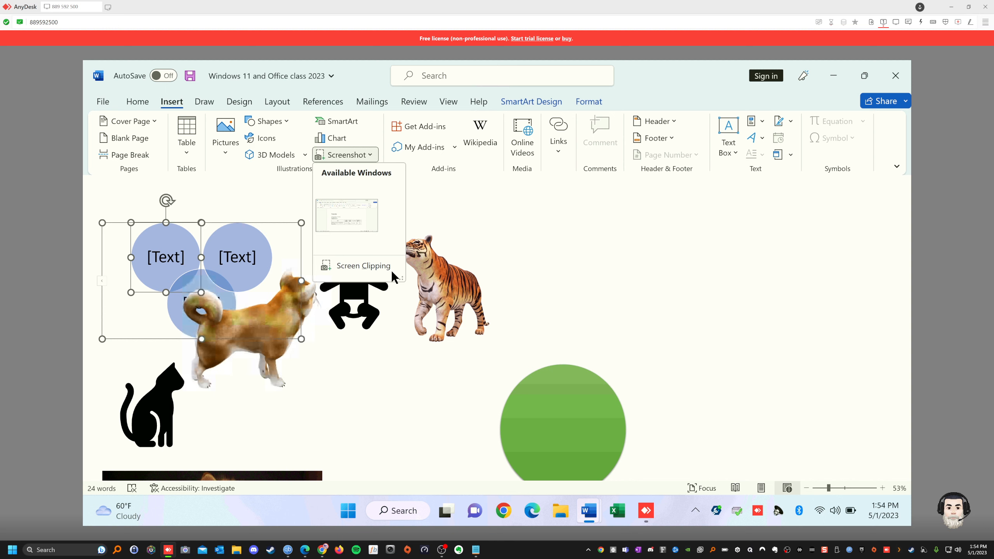
left_click(347, 211)
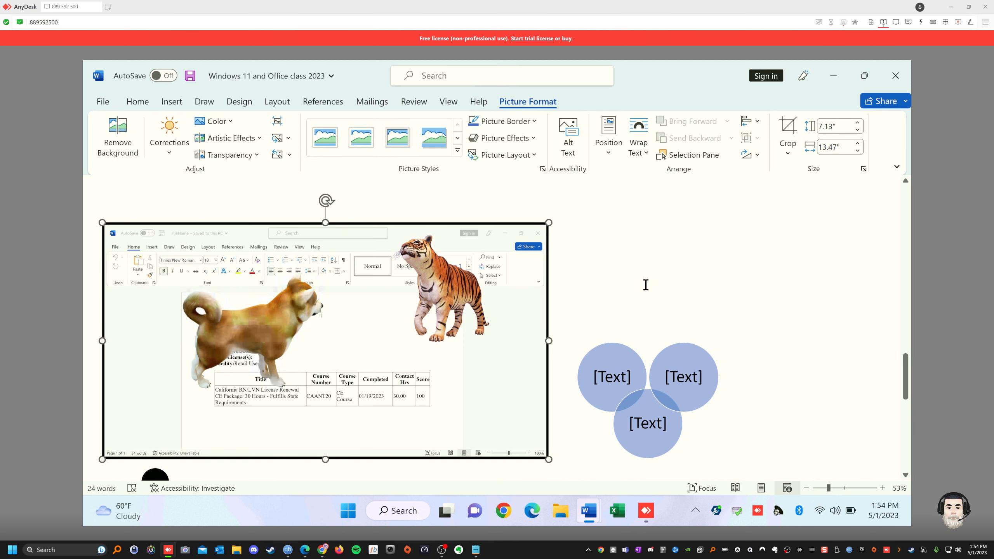
left_click_drag(288, 226, 563, 214)
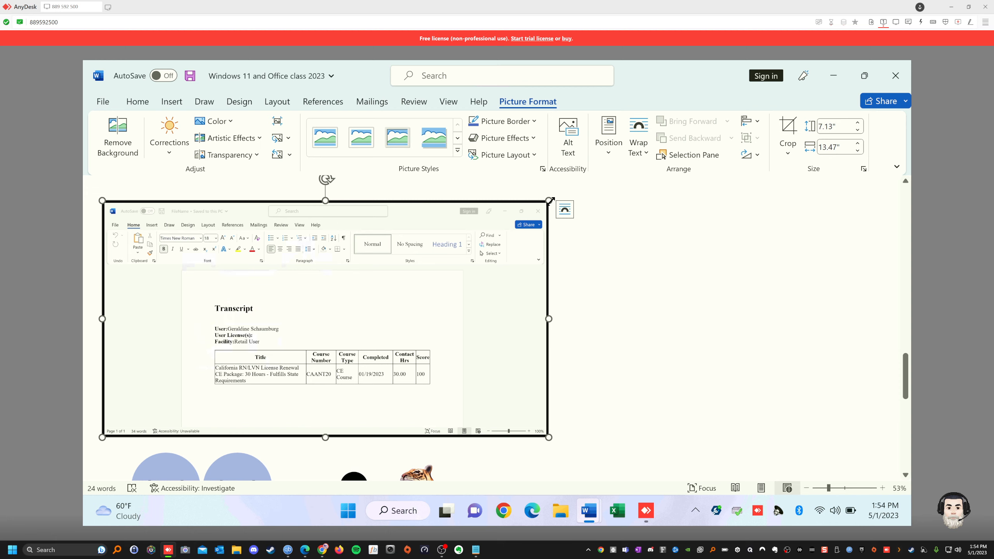
left_click_drag(548, 200, 242, 314)
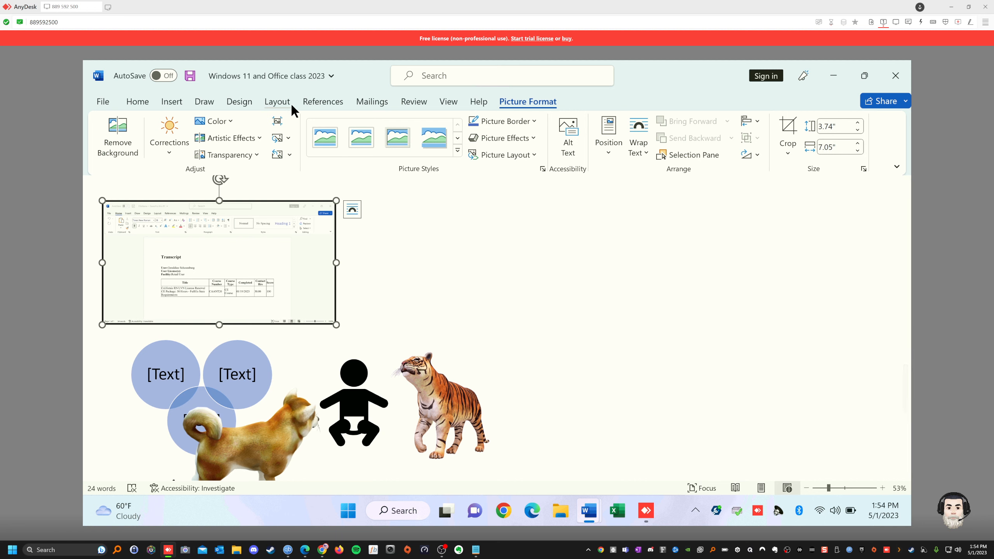
Open the Office Add-ins store and look through the add-ins of all categories sorted by popularity
left_click(177, 102)
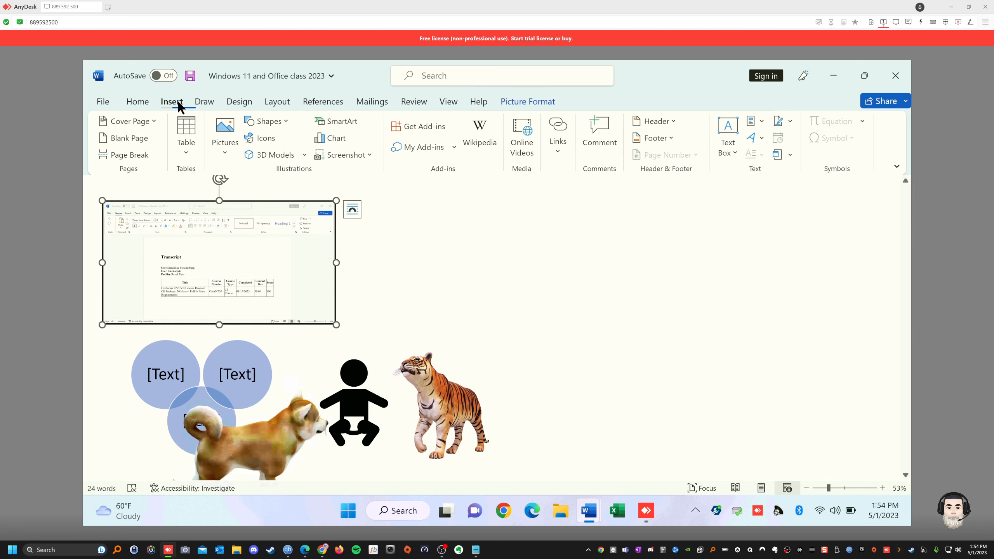
left_click(423, 123)
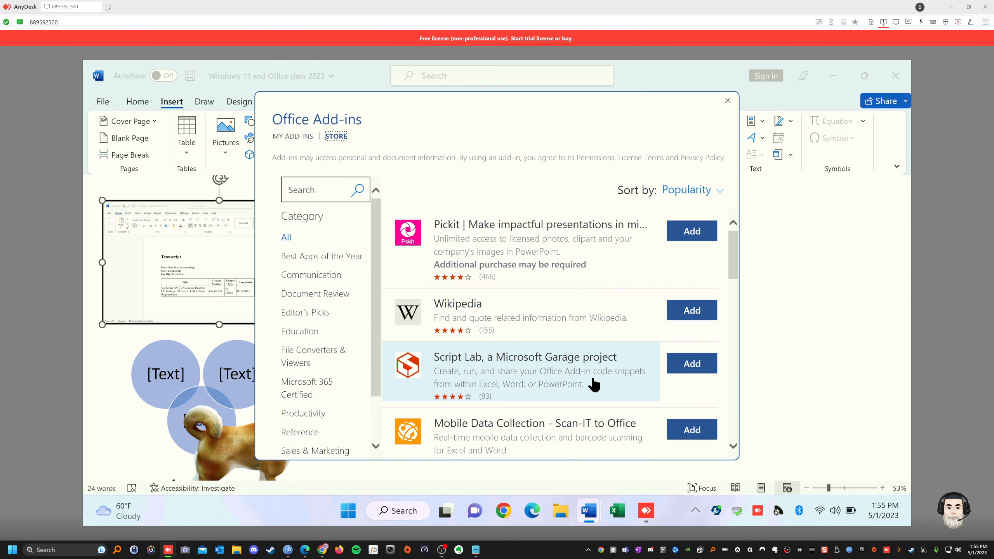
scroll(589, 387, "down", 2)
scroll(590, 385, "down", 6)
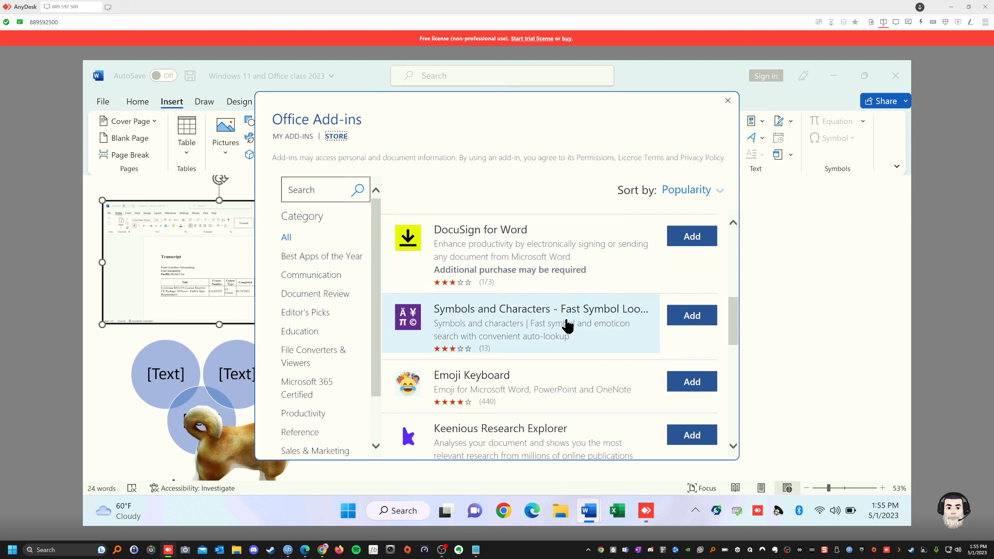
scroll(571, 323, "down", 1)
scroll(571, 324, "down", 4)
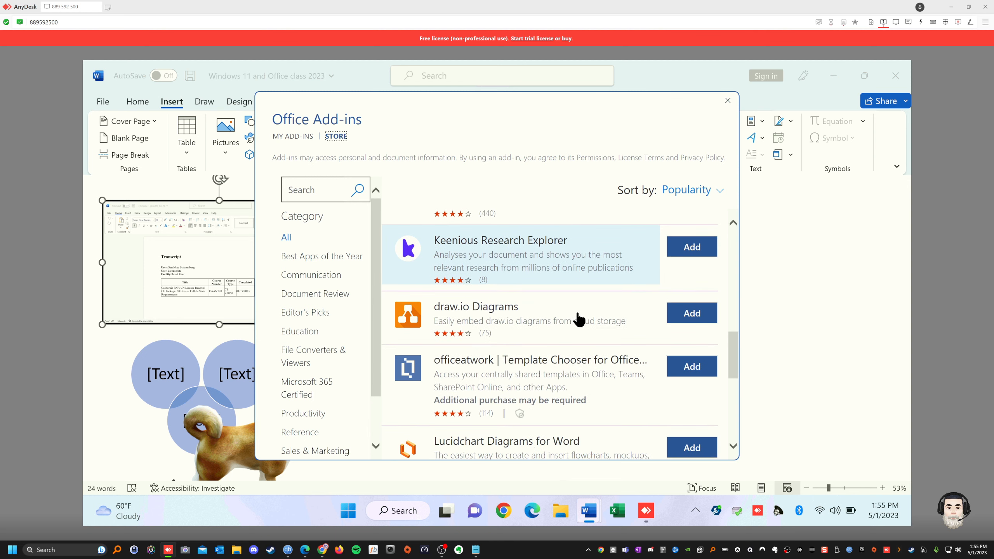
scroll(575, 310, "up", 3)
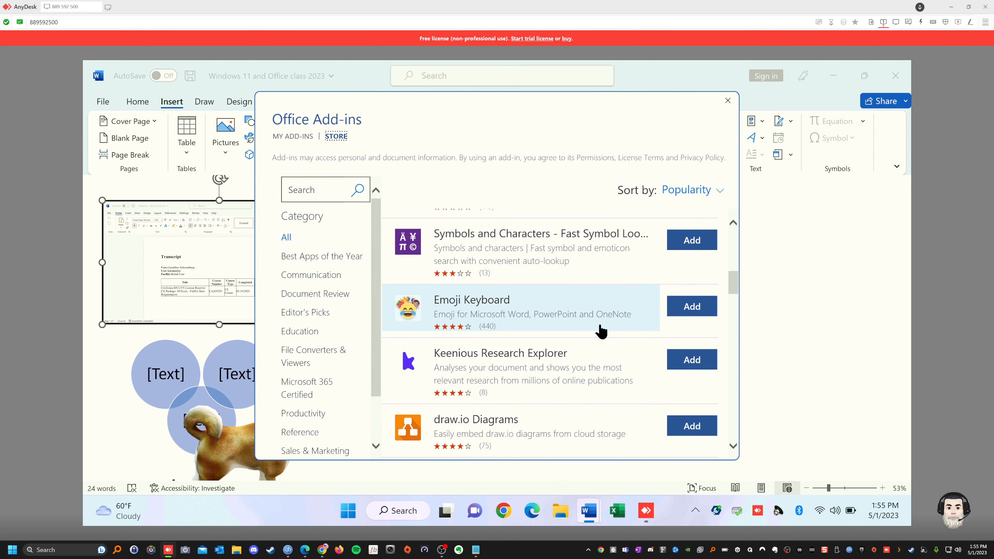
scroll(603, 331, "down", 3)
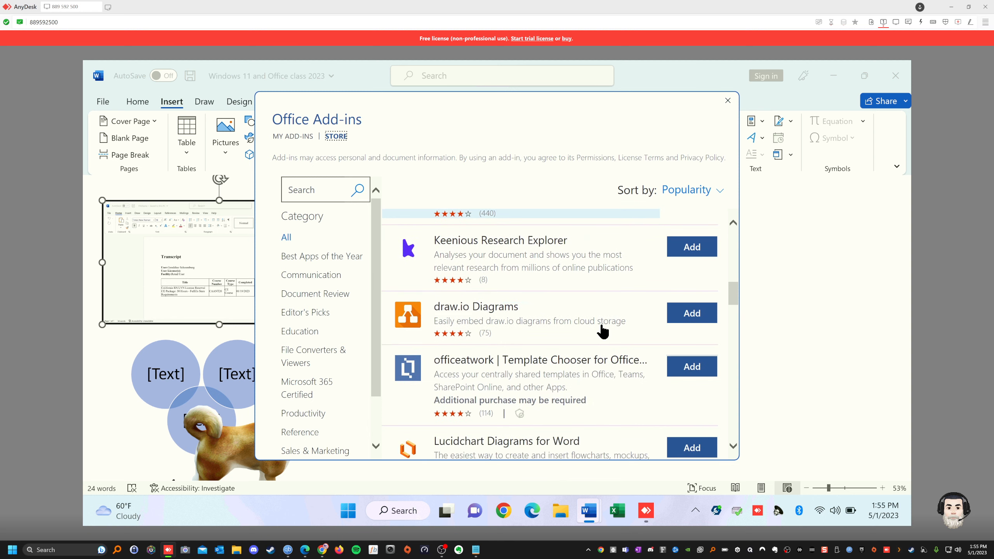
scroll(601, 329, "down", 3)
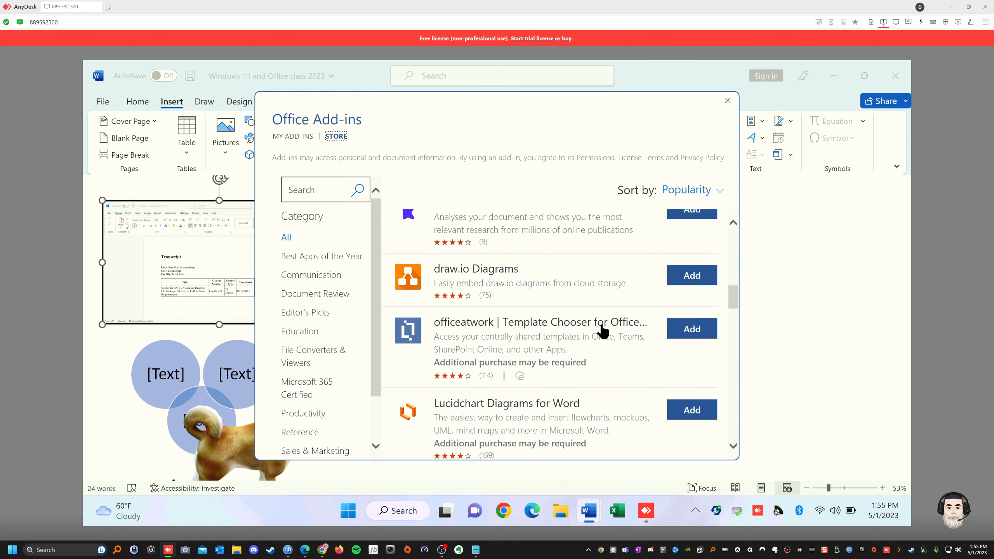
Browse the Best Apps of the Year, Communication and Document Review add-in categories, and check the account's own add-ins
left_click(305, 258)
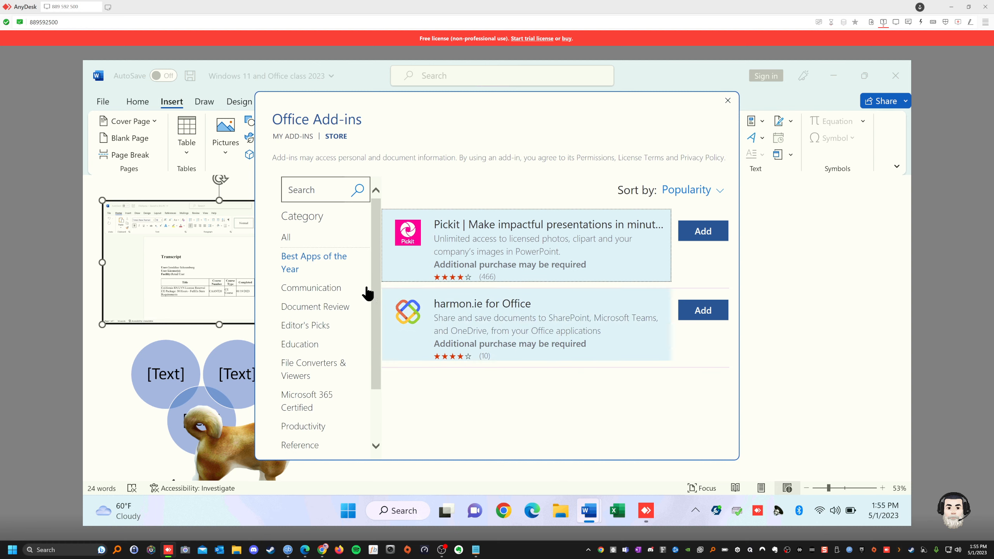
left_click(321, 289)
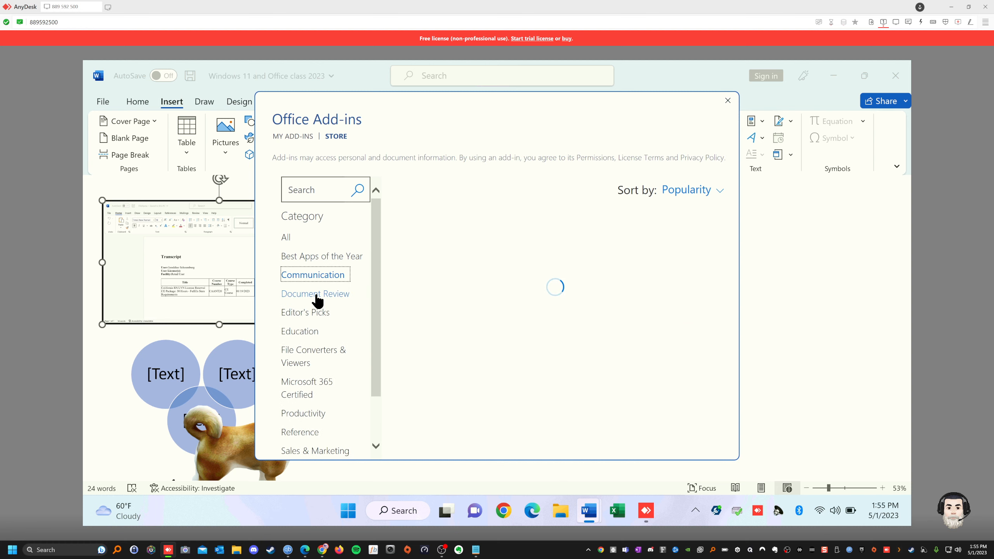
left_click(317, 299)
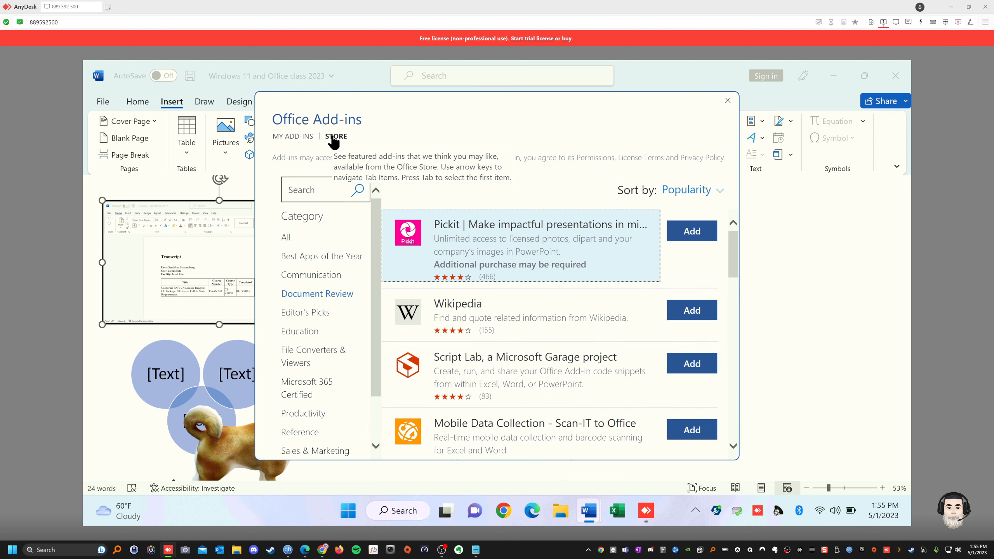
left_click(293, 138)
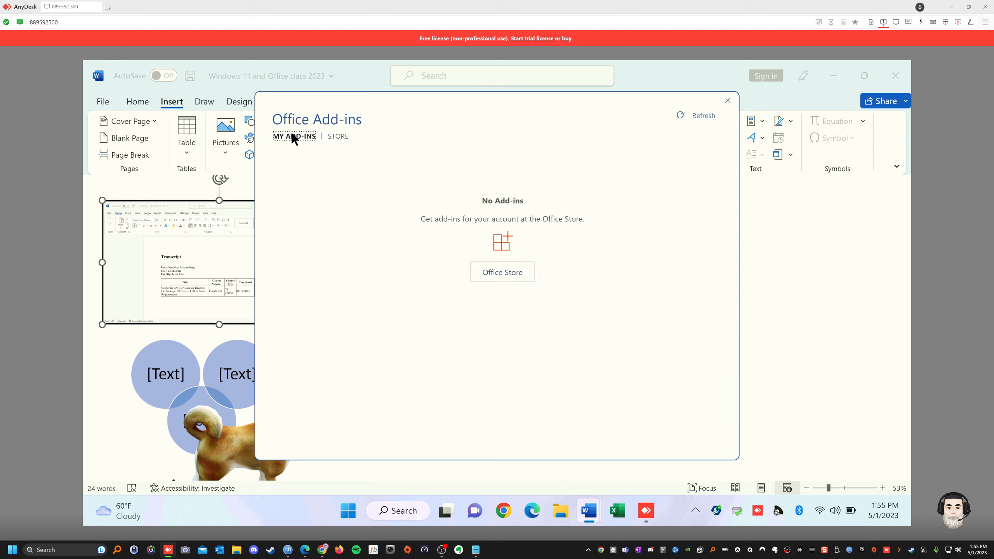
Return to the add-in store, look through the Utilities category, and close the store
left_click(337, 135)
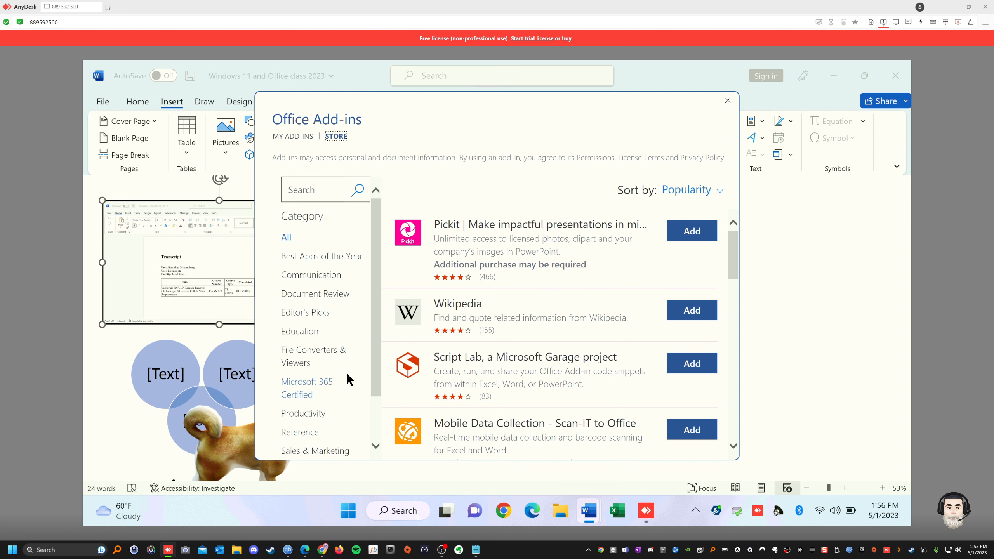
scroll(345, 378, "down", 2)
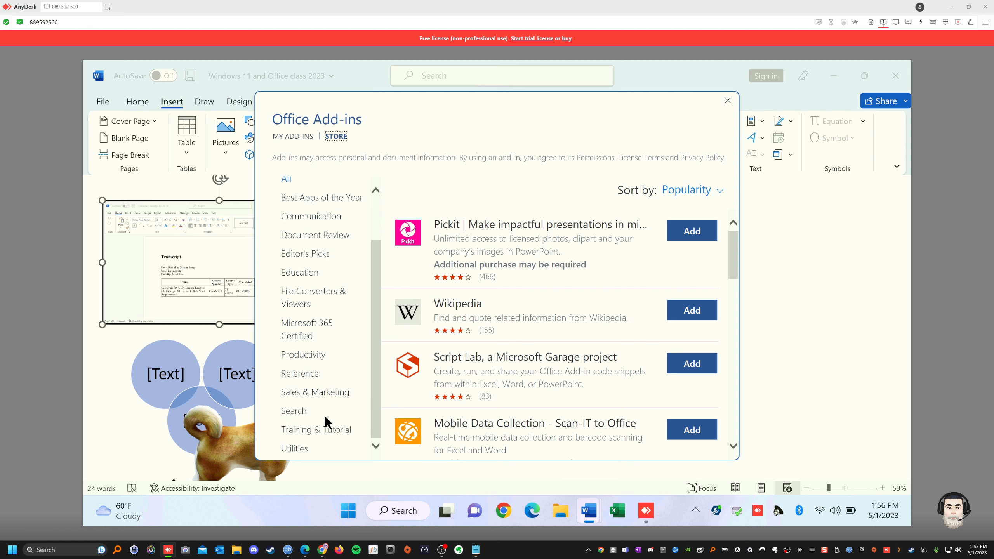
left_click(298, 446)
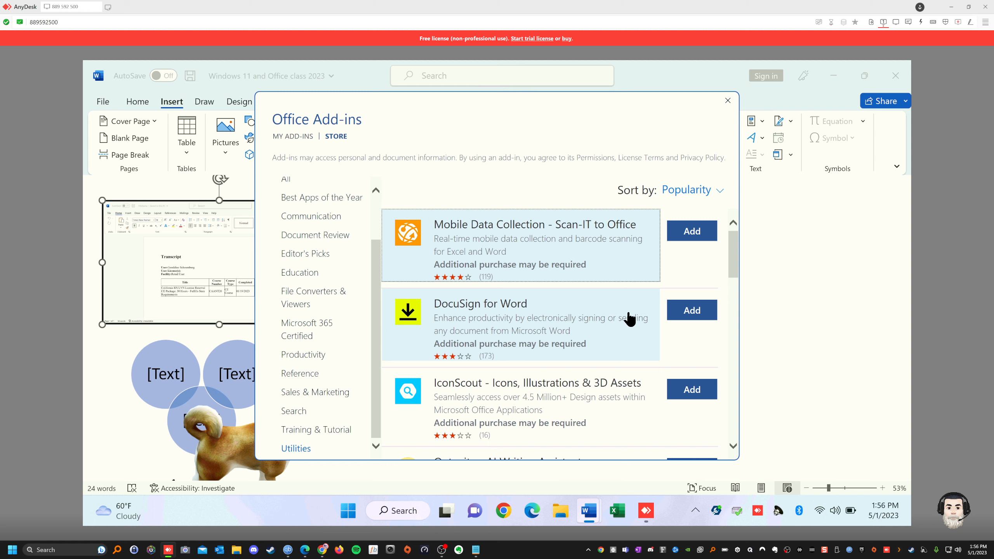
scroll(630, 319, "down", 3)
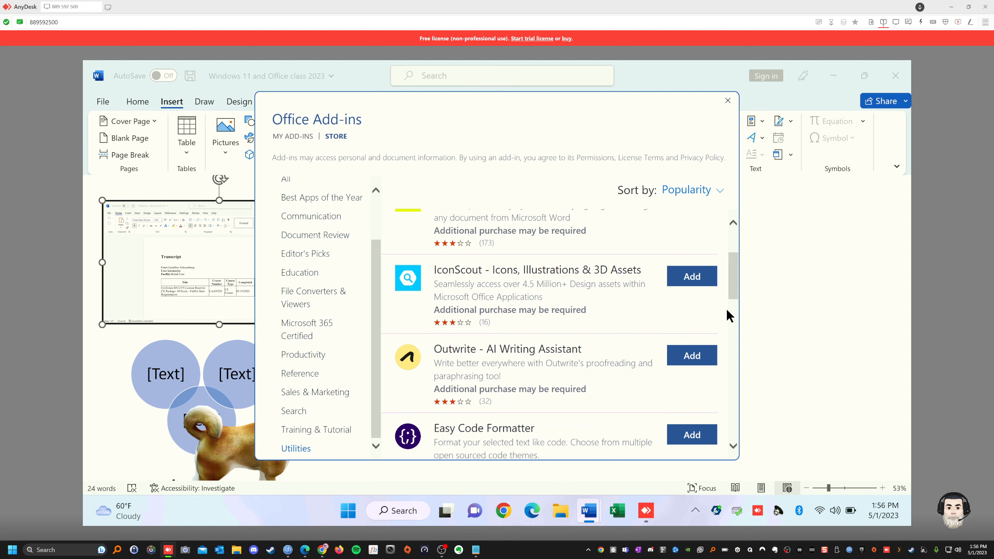
scroll(727, 311, "down", 5)
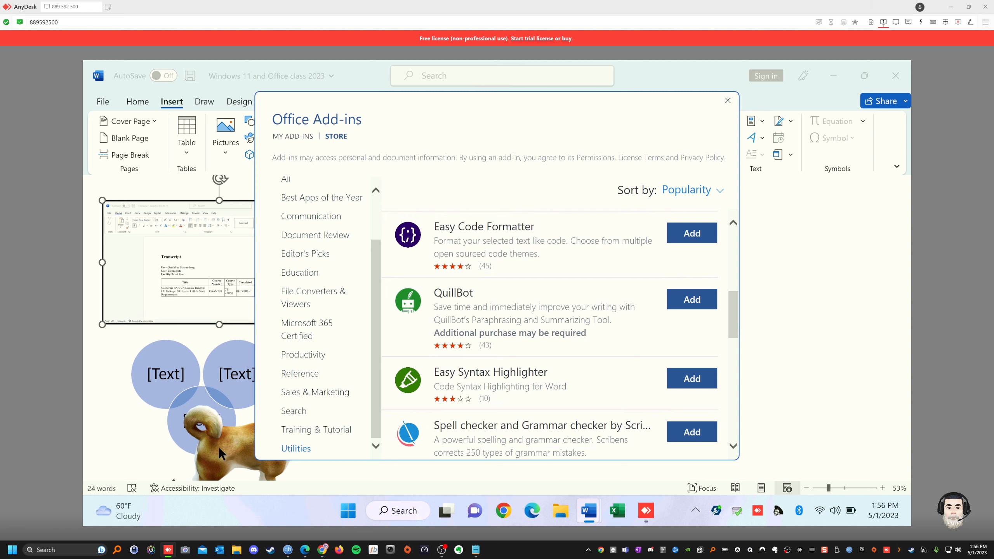
left_click(728, 100)
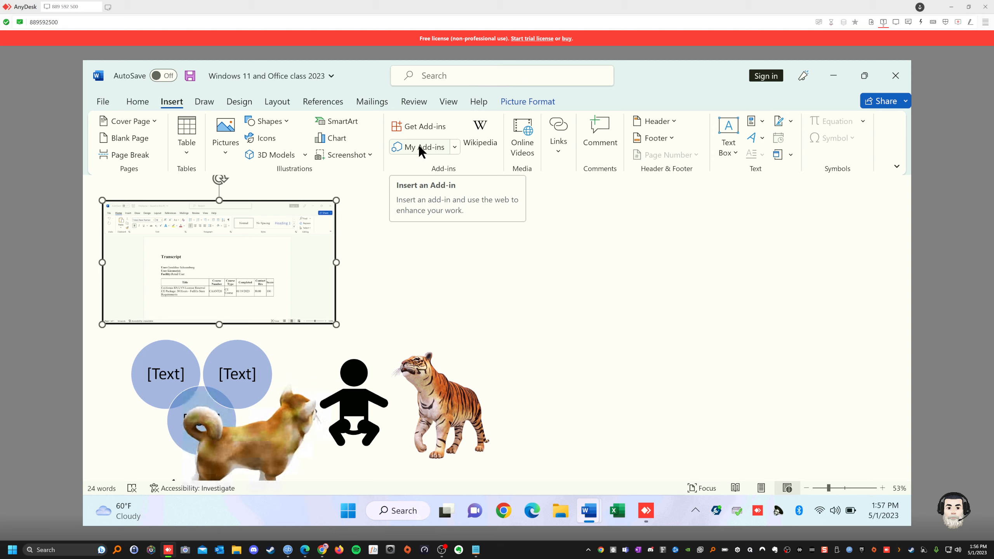
Add the Pickit add-in from the Office Add-ins store, agreeing to its terms and conditions
left_click(414, 124)
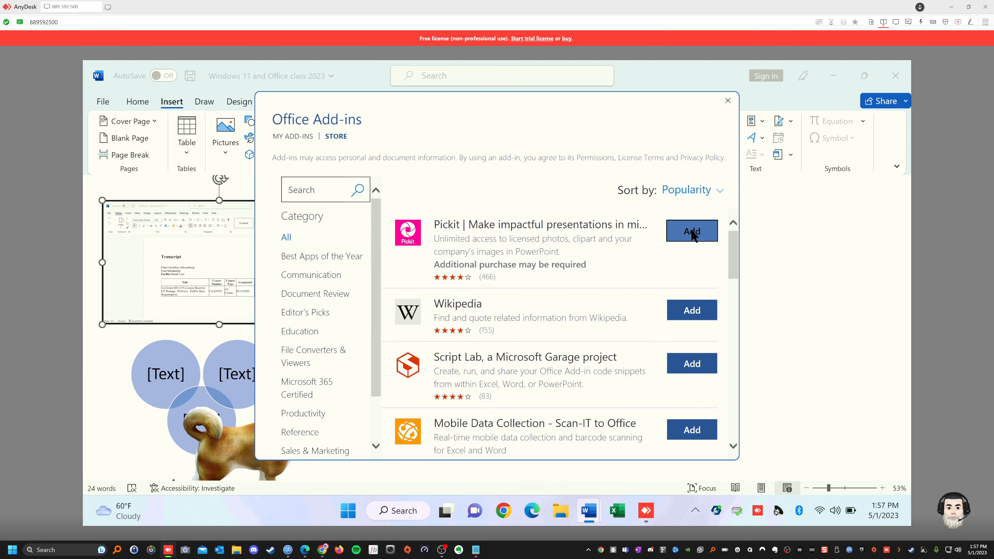
left_click(691, 232)
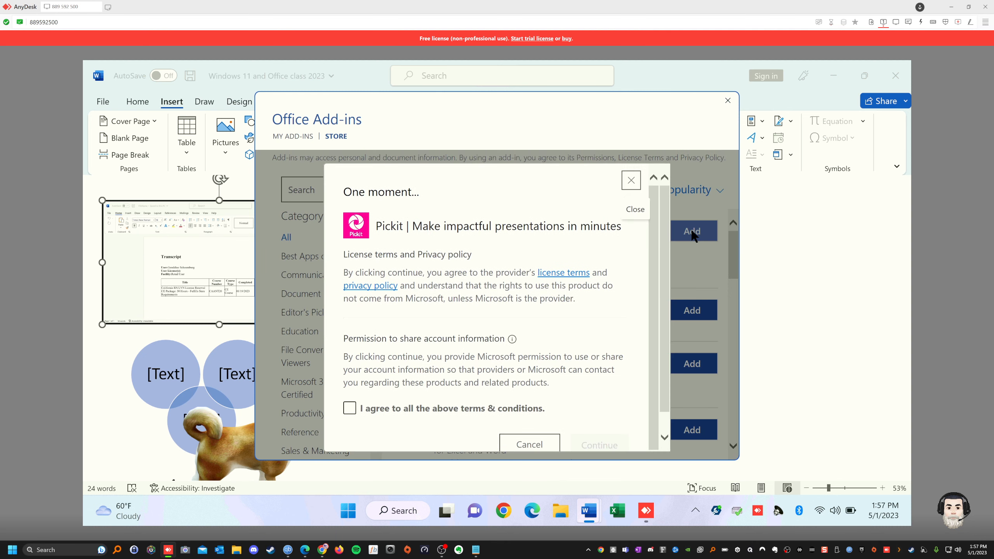
left_click(349, 408)
left_click(589, 446)
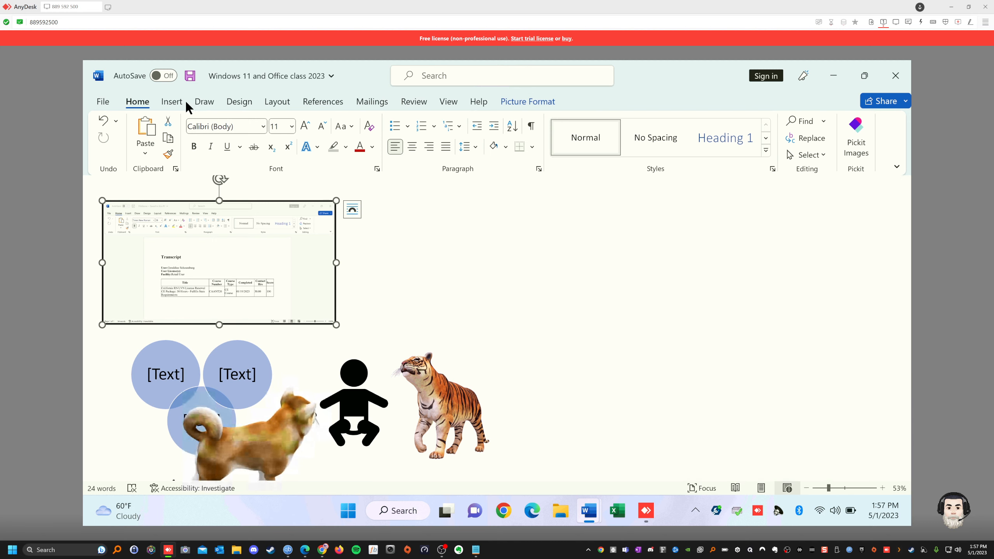
left_click(170, 101)
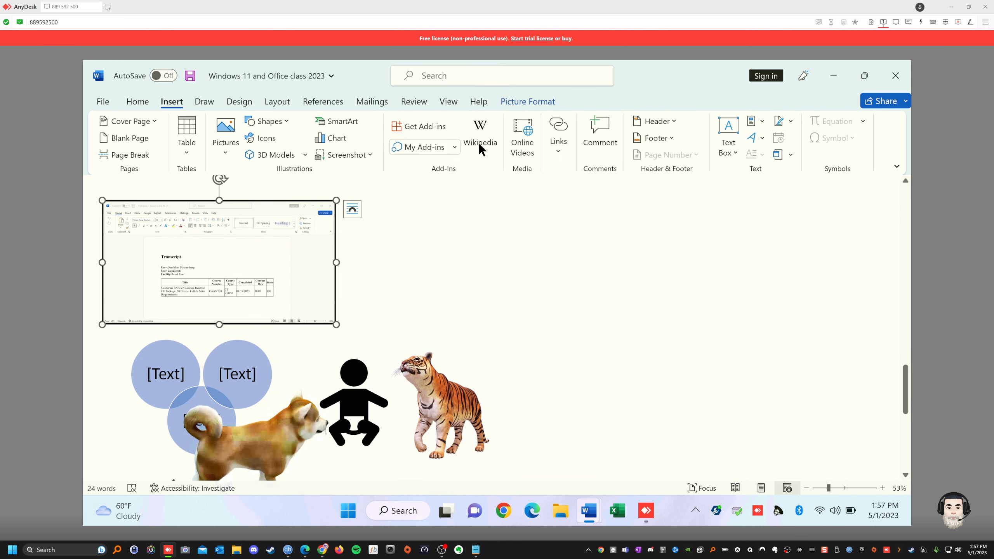
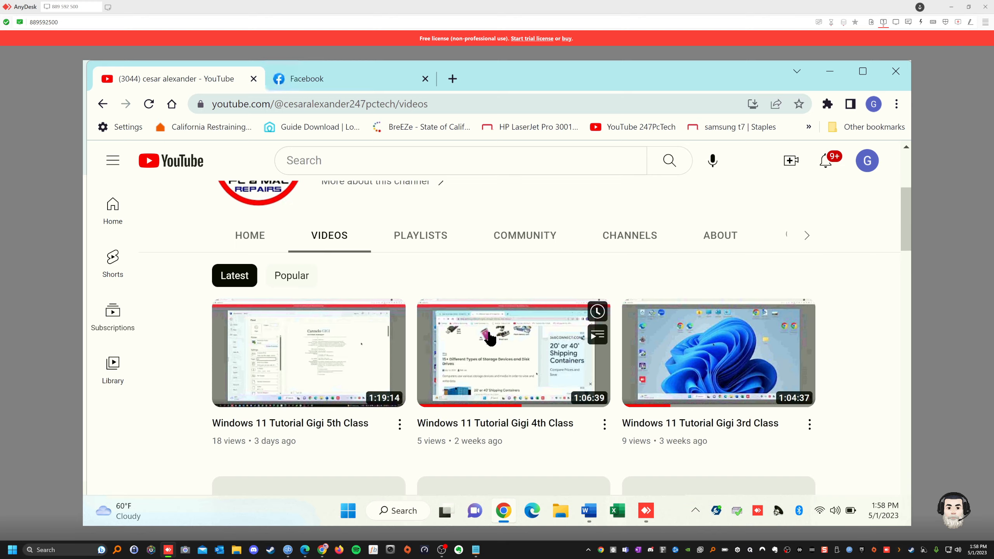
Open the first-class Windows 11 tutorial video on the YouTube channel, copy its web address and pause playback
left_click(511, 329)
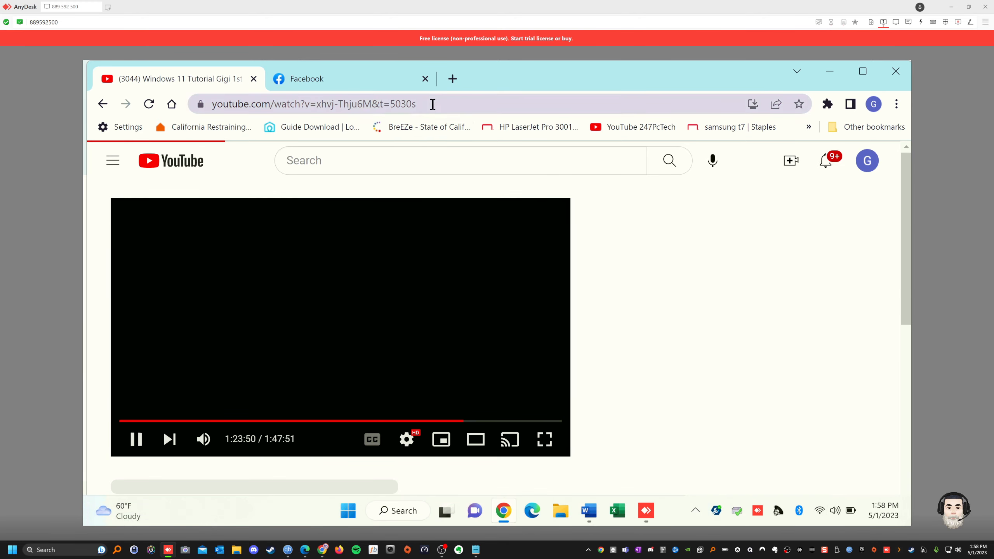
left_click(432, 104)
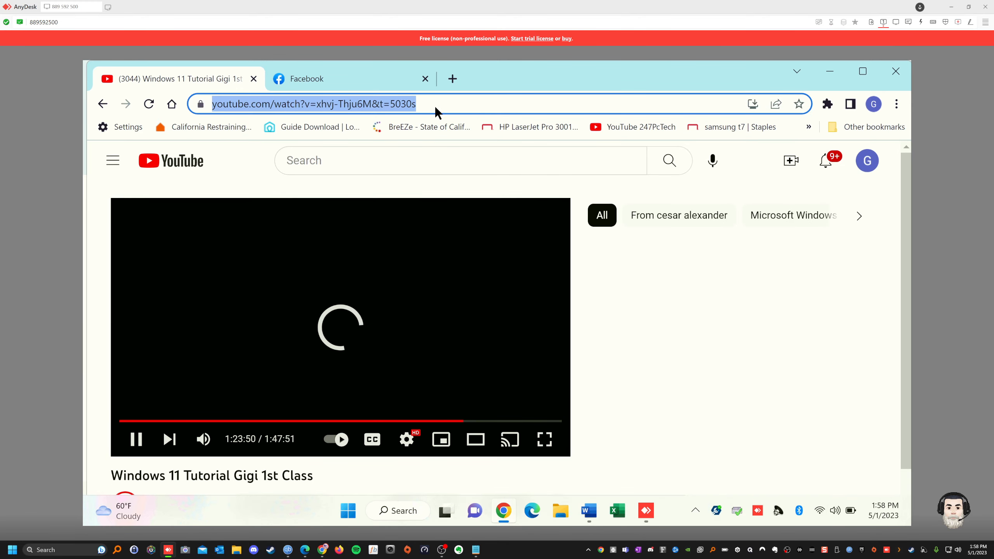
left_click_drag(440, 104, 212, 104)
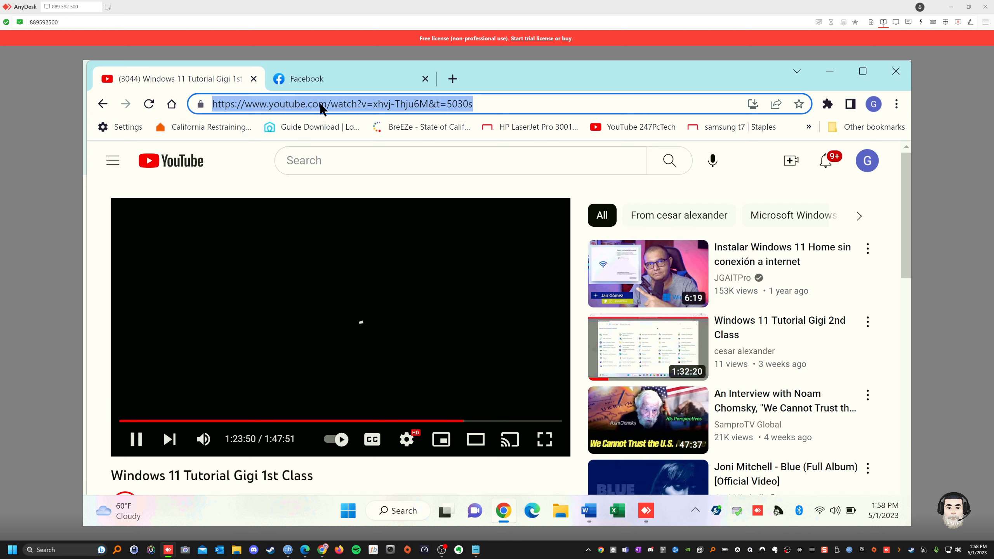
right_click(321, 104)
left_click(354, 209)
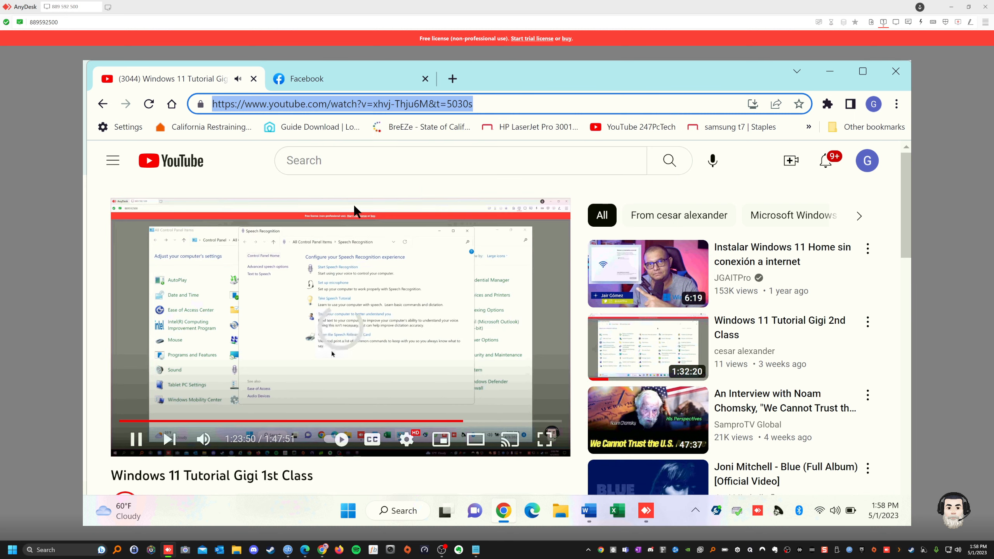
left_click(135, 440)
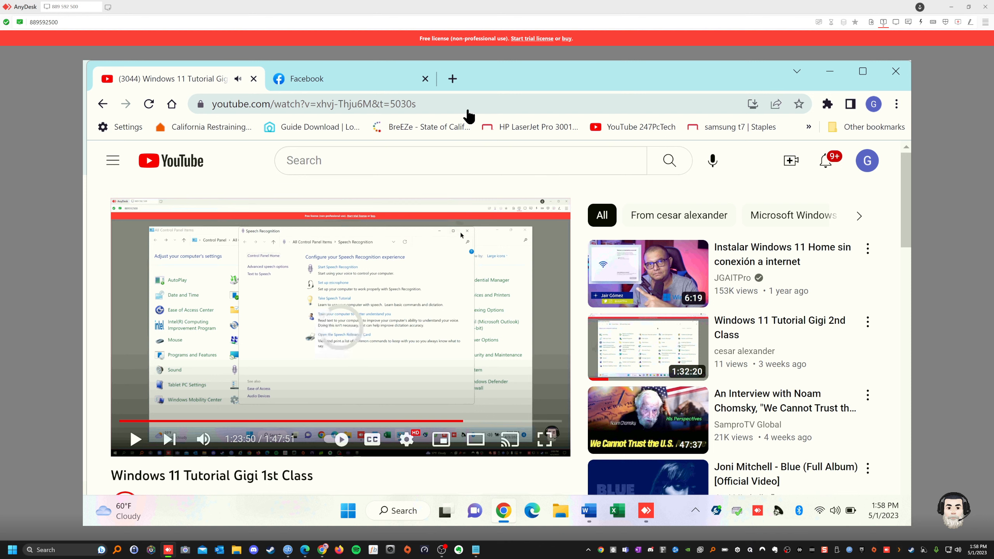
Switch back to Word and insert the online video using the copied YouTube address
left_click(830, 72)
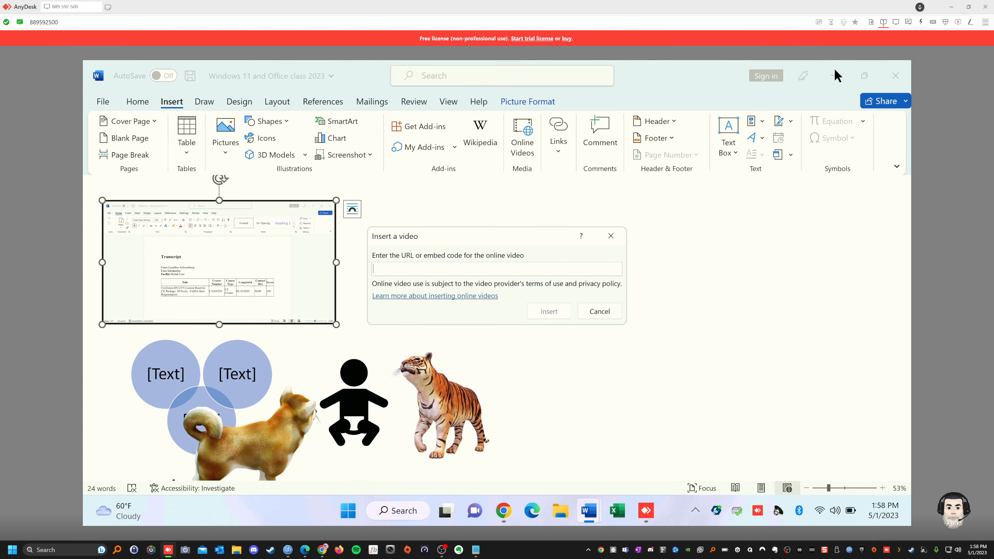
right_click(406, 268)
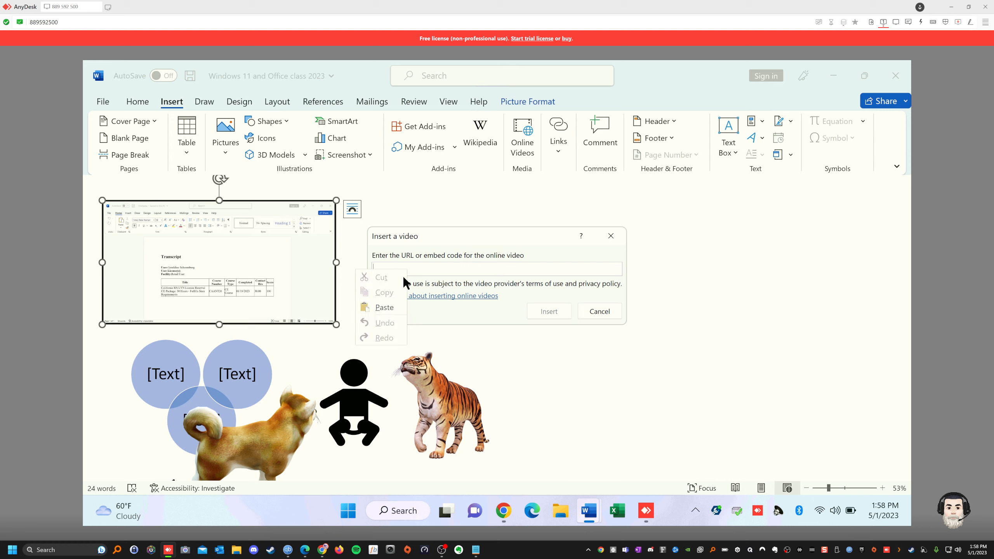
left_click(384, 307)
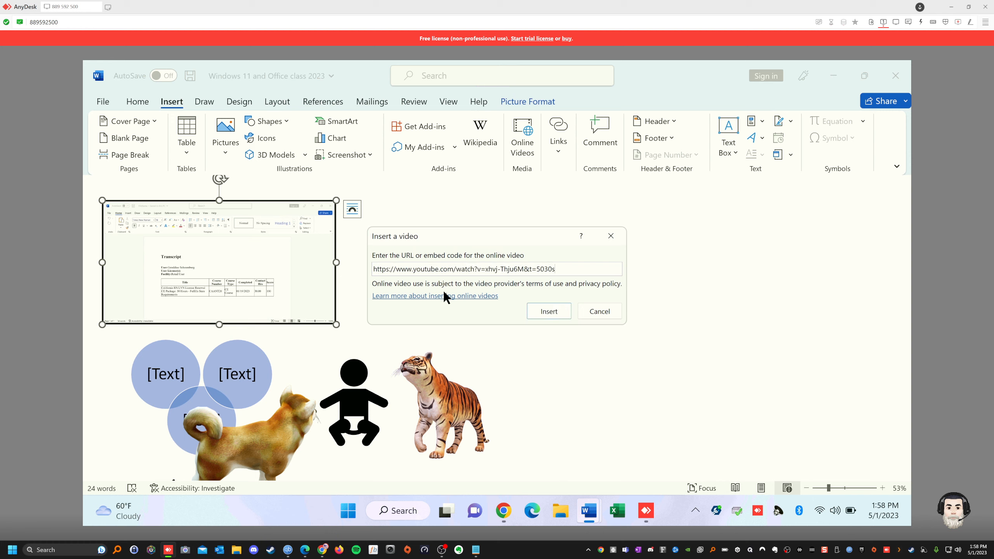
left_click(544, 311)
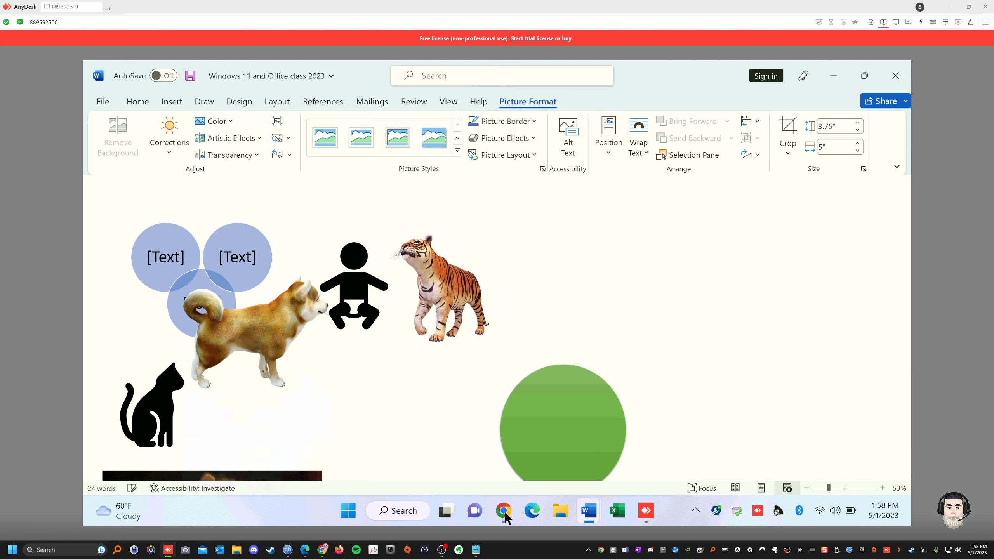
Switch to Chrome, pause the YouTube tutorial video and close its tab
left_click(504, 511)
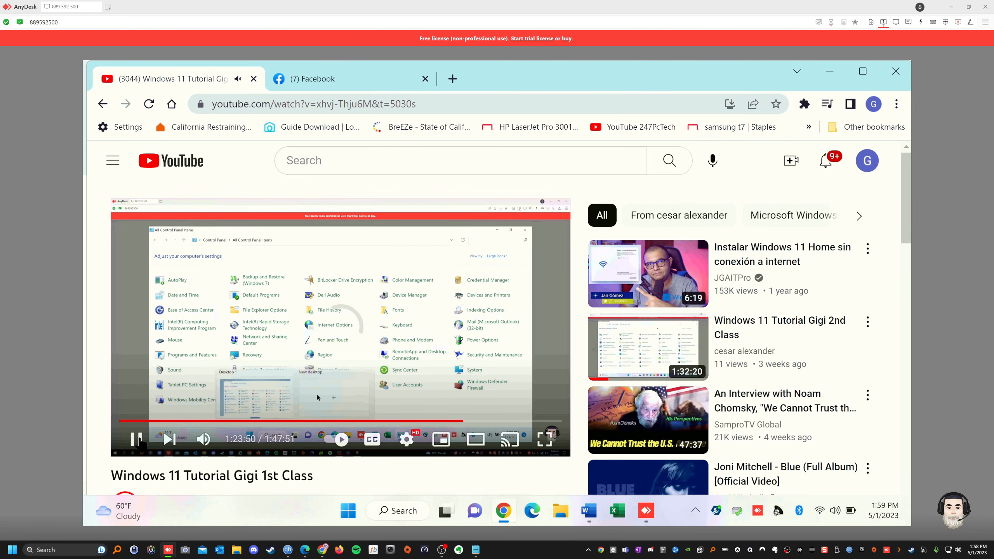
left_click(135, 439)
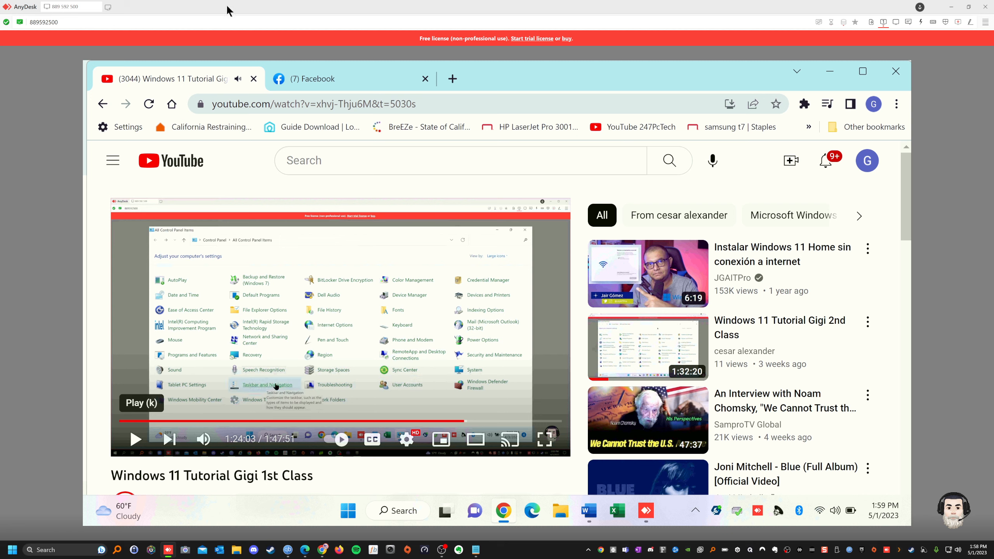
left_click(254, 80)
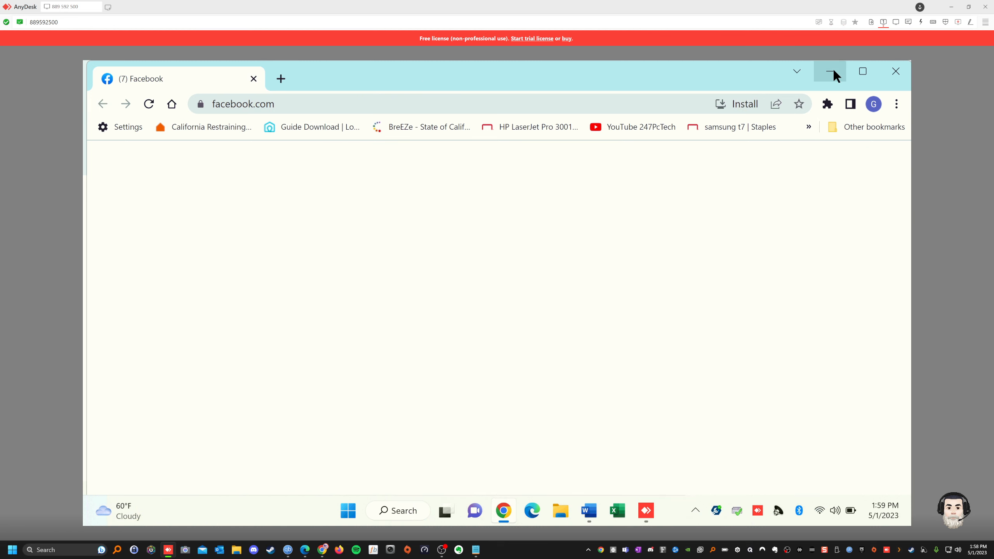
Return to Word and enlarge the inserted video to about 6.42" high by 8.56" wide
left_click(830, 72)
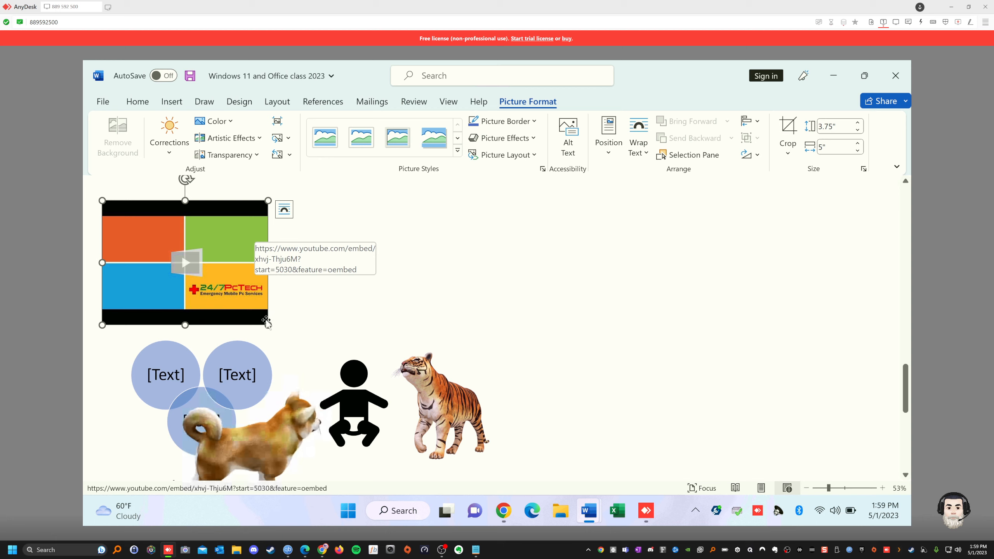
left_click_drag(268, 326, 387, 323)
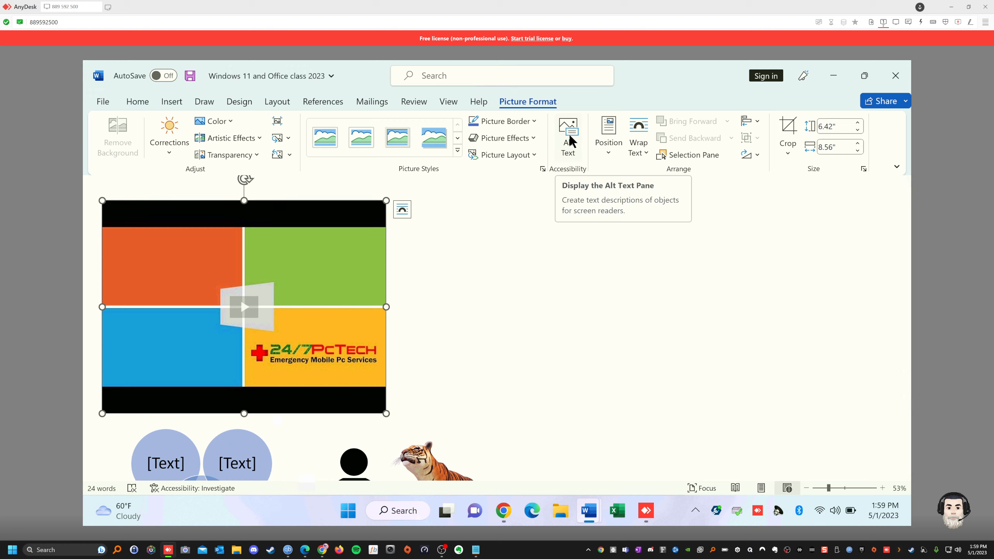
Examine the inserted video's hyperlink settings without editing them, then deselect the video and view the available link types
left_click(172, 102)
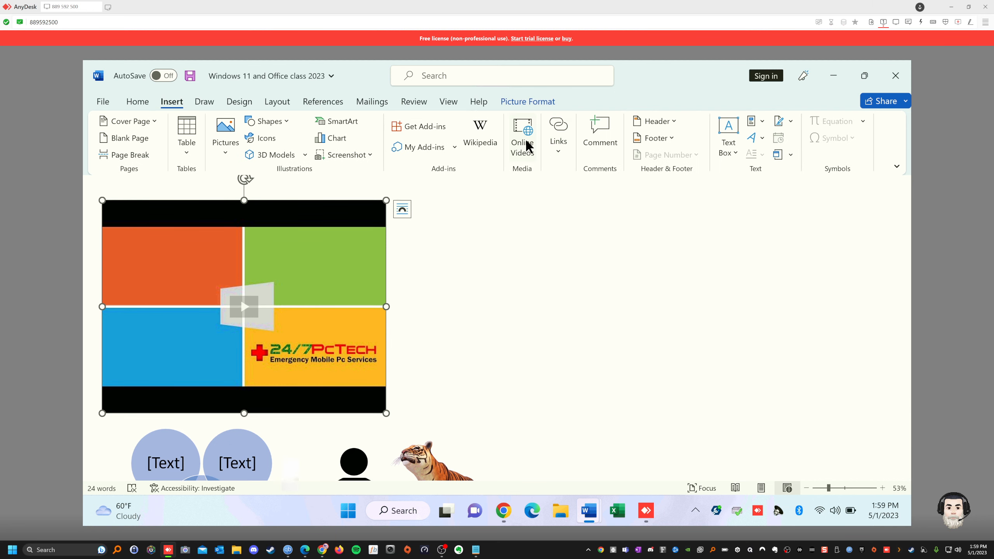
left_click(559, 150)
left_click(567, 192)
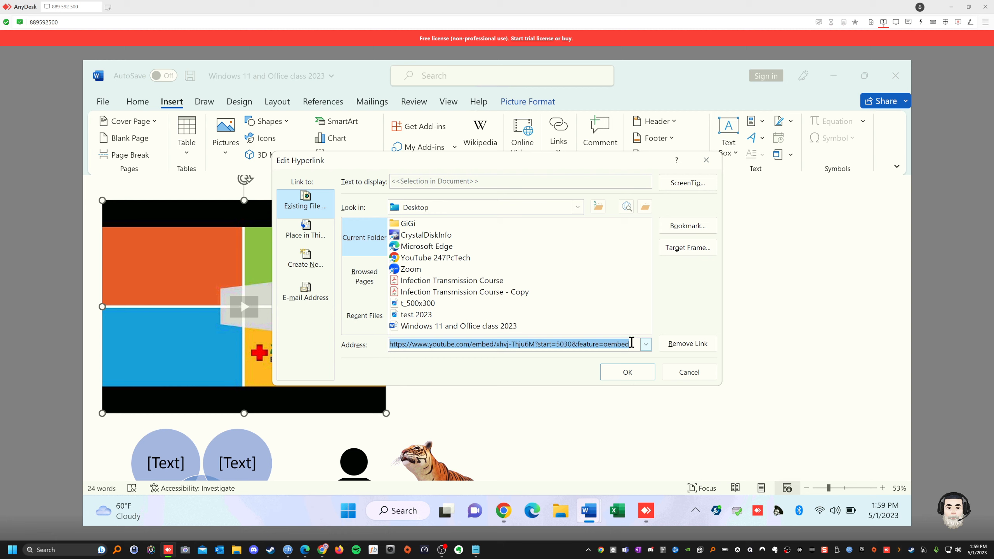
left_click(706, 160)
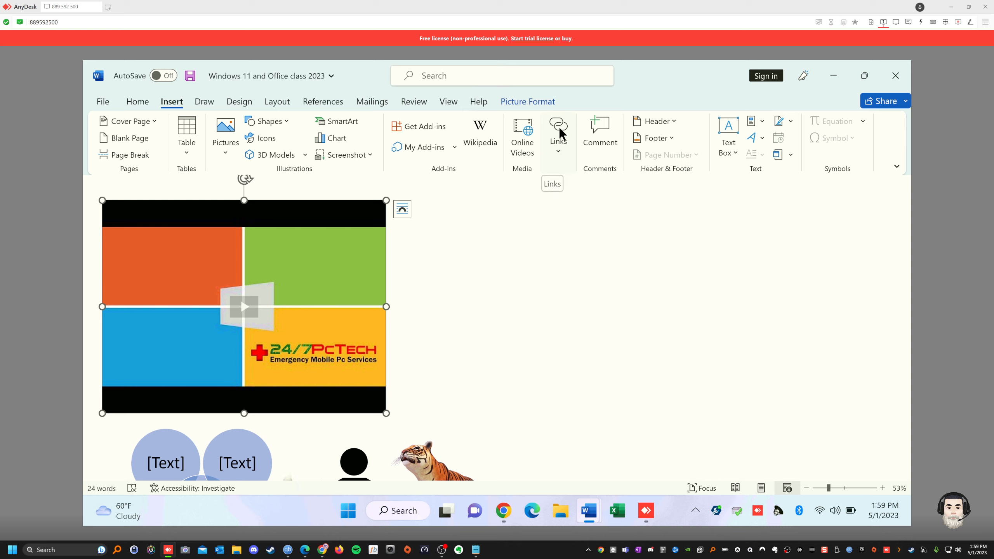
left_click(514, 271)
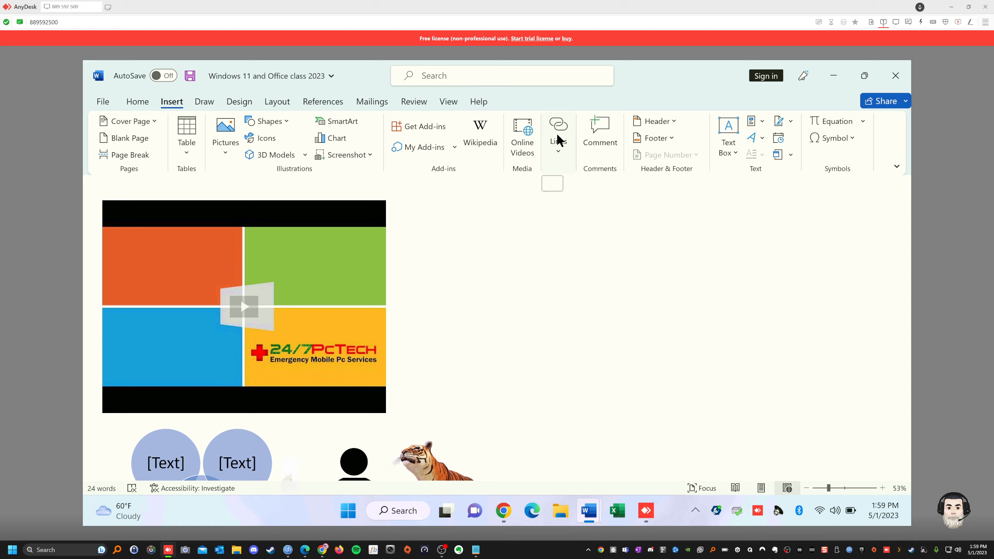
left_click(558, 153)
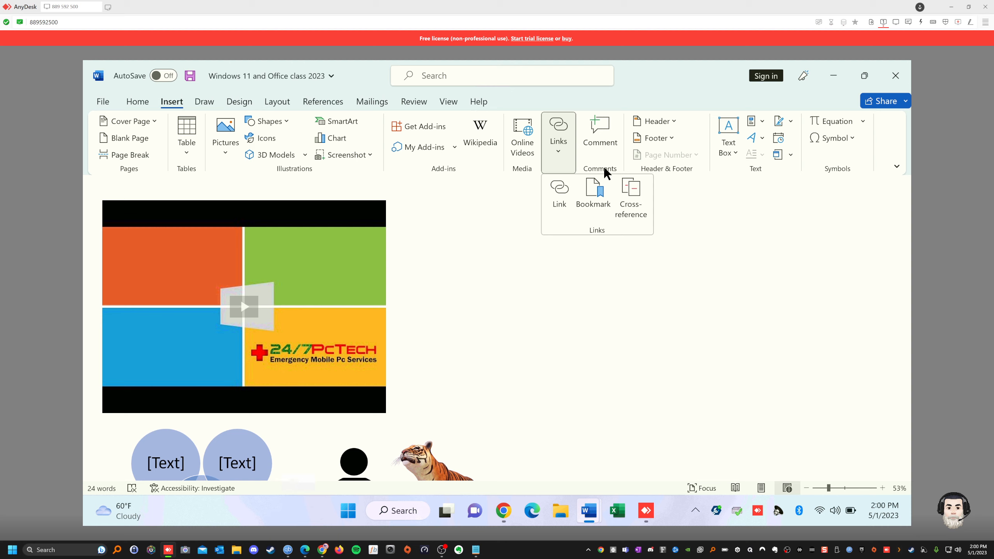
Add a comment without text beside the inserted video and leave the comment
left_click(598, 126)
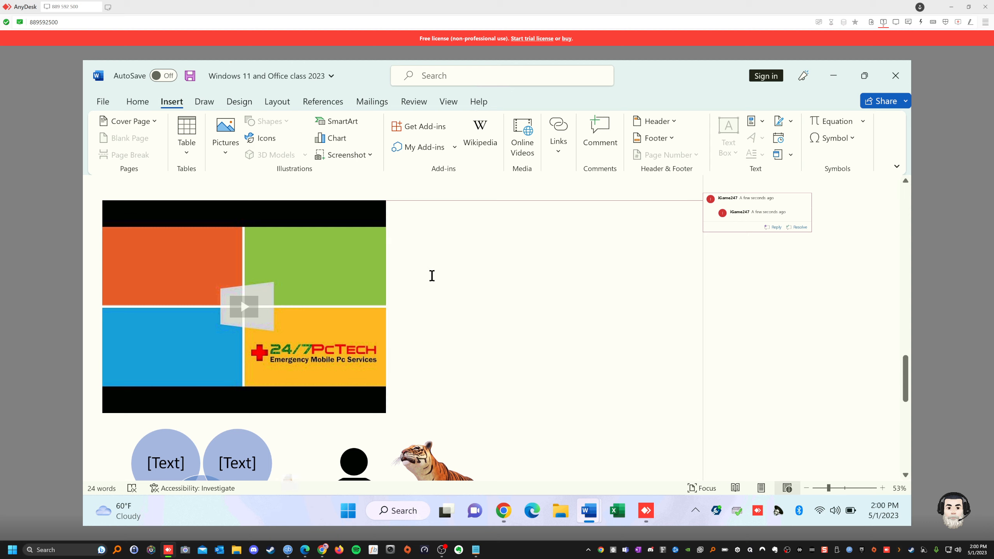
left_click(651, 280)
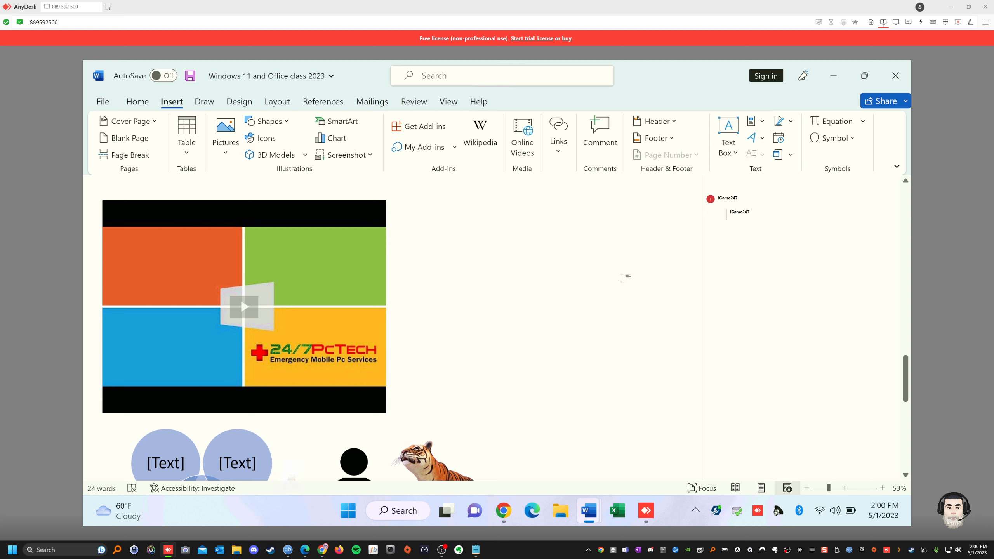
Insert the Blank (Three Columns) header and check the header and footer areas on several pages
left_click(666, 122)
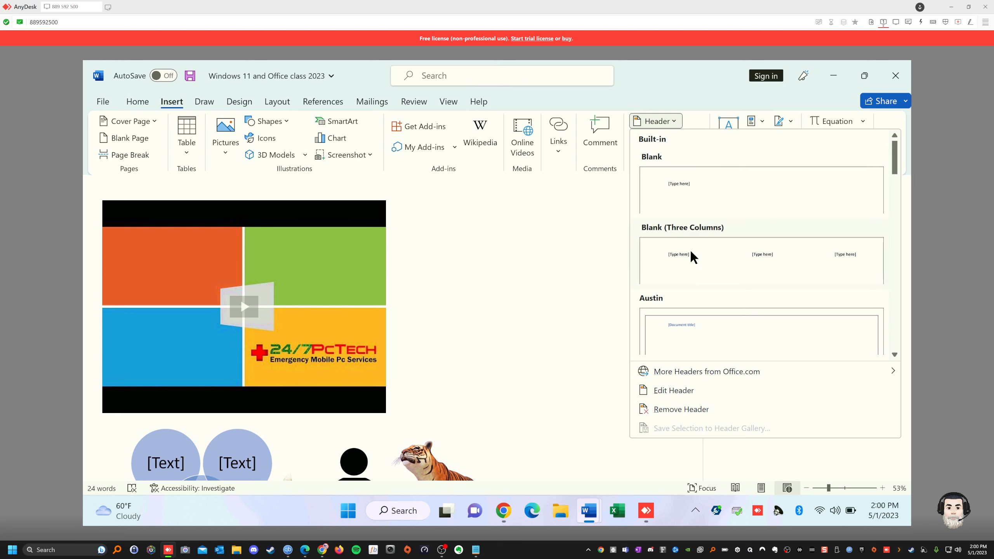
left_click(691, 255)
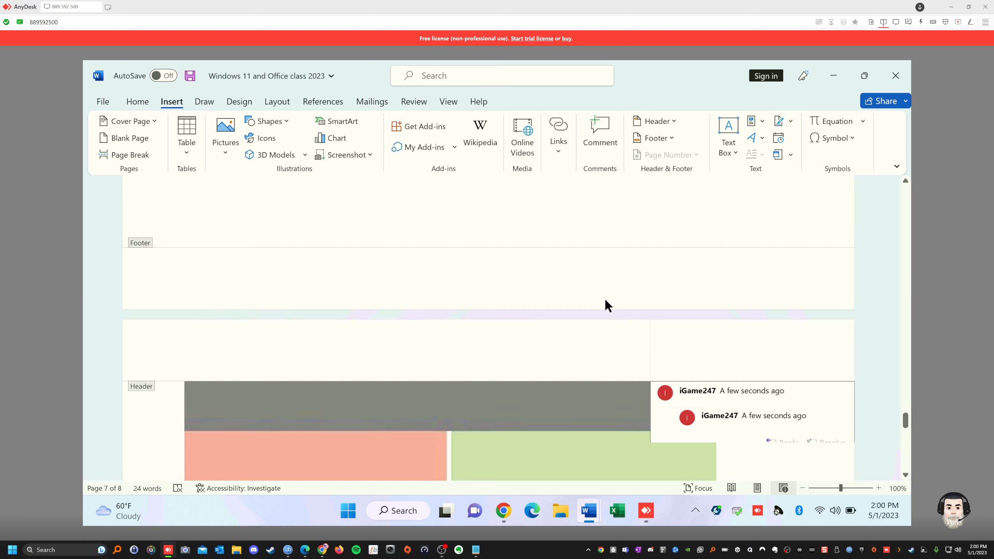
scroll(605, 300, "up", 3)
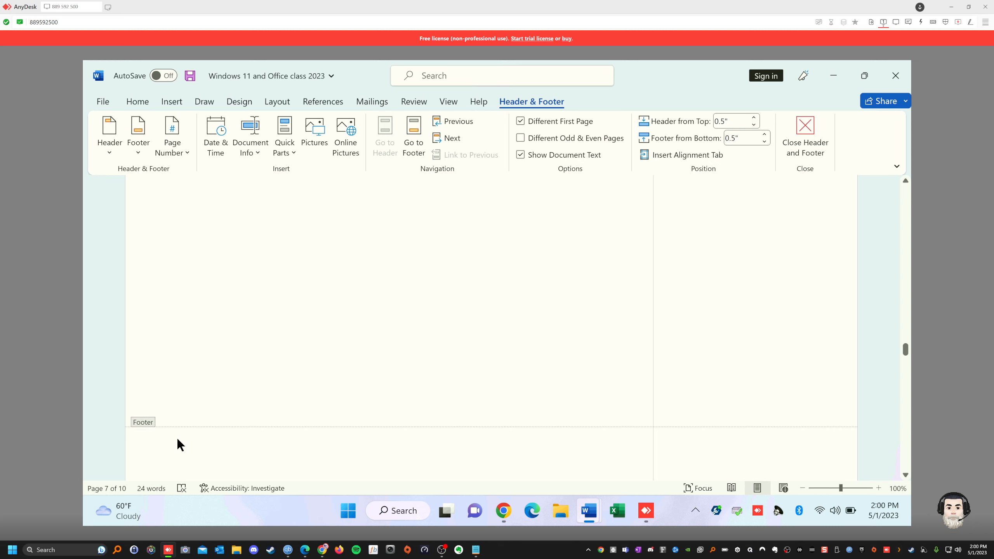
scroll(266, 395, "down", 3)
scroll(319, 395, "down", 2)
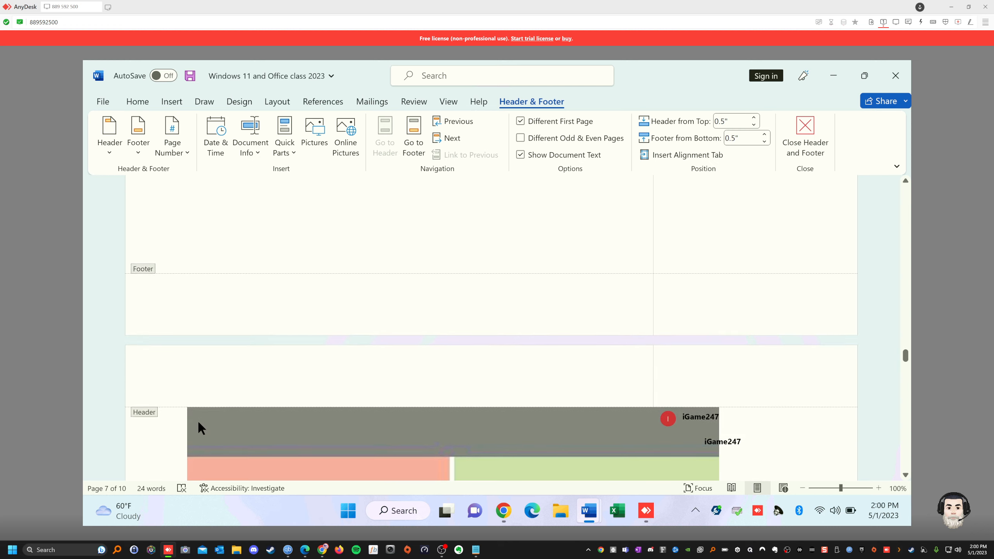
scroll(211, 364, "up", 2)
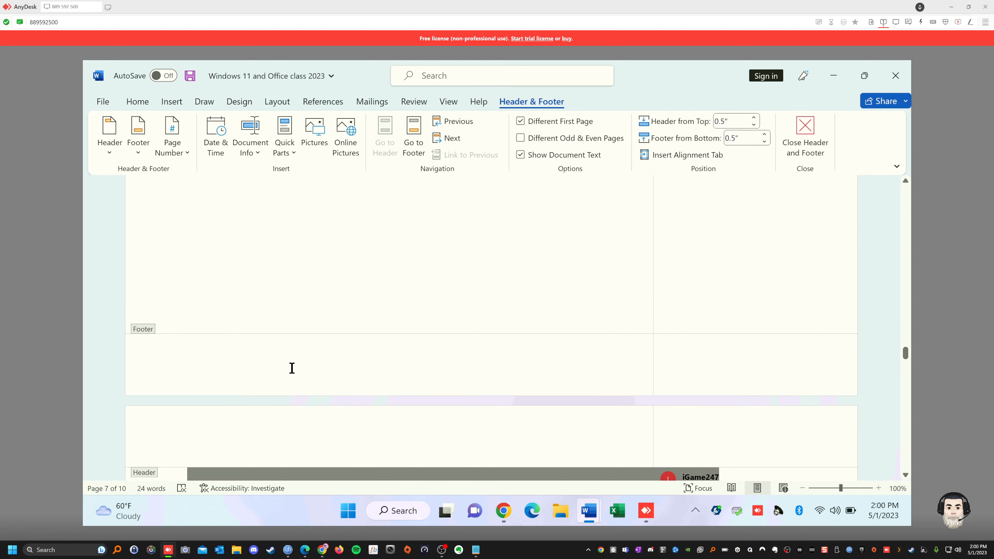
scroll(290, 368, "up", 4)
scroll(297, 364, "up", 10)
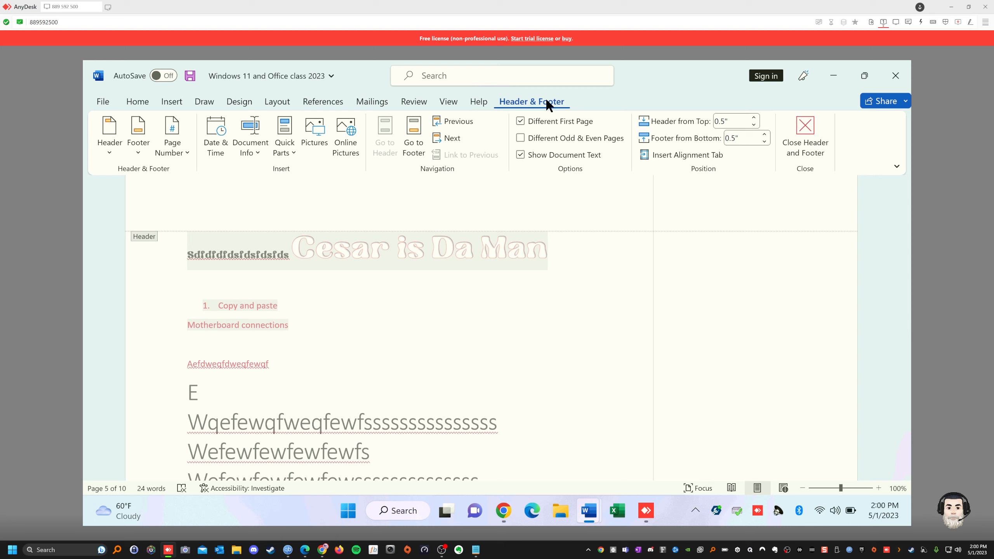
Review the page number placements and insert a Plain Number 1 page number at the top of the page
left_click(172, 103)
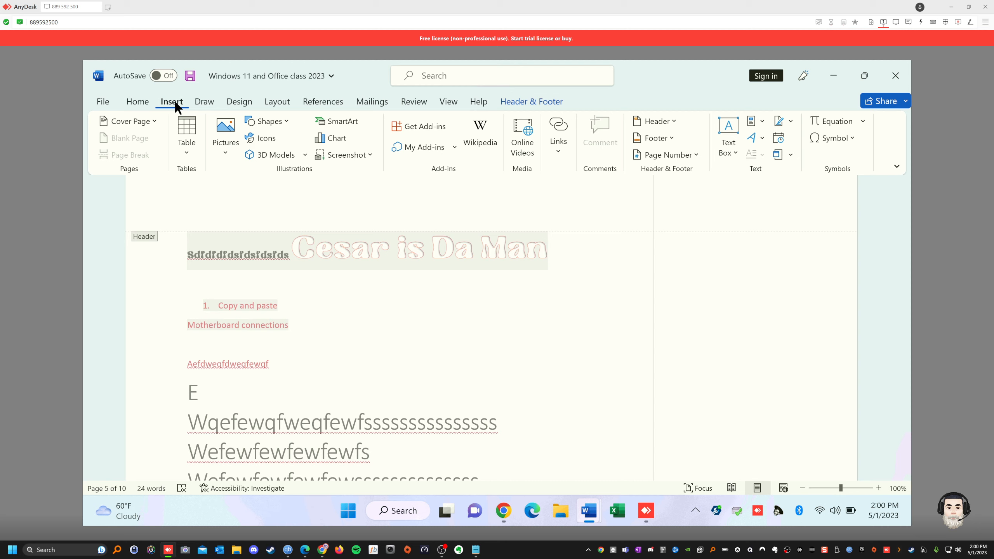
left_click(673, 154)
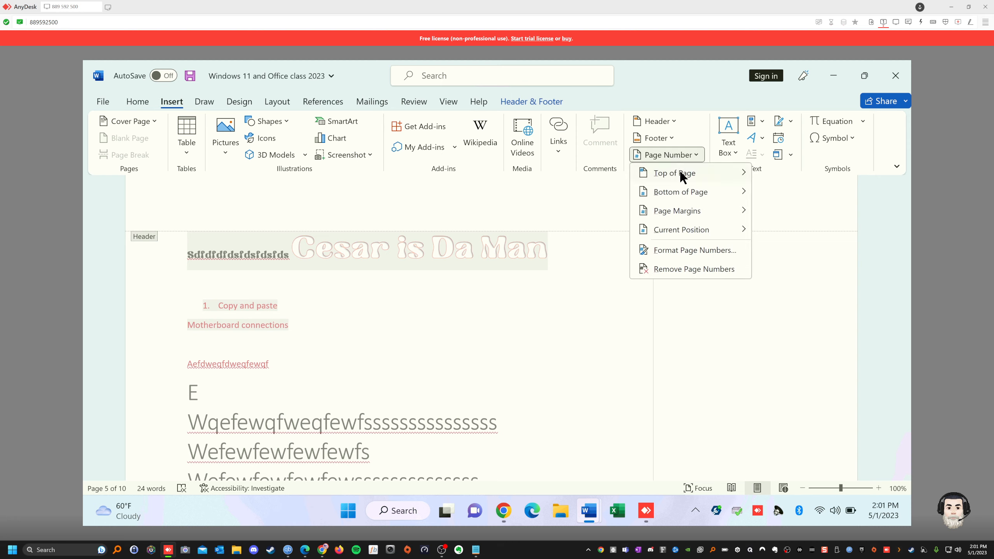
mouse_move(680, 172)
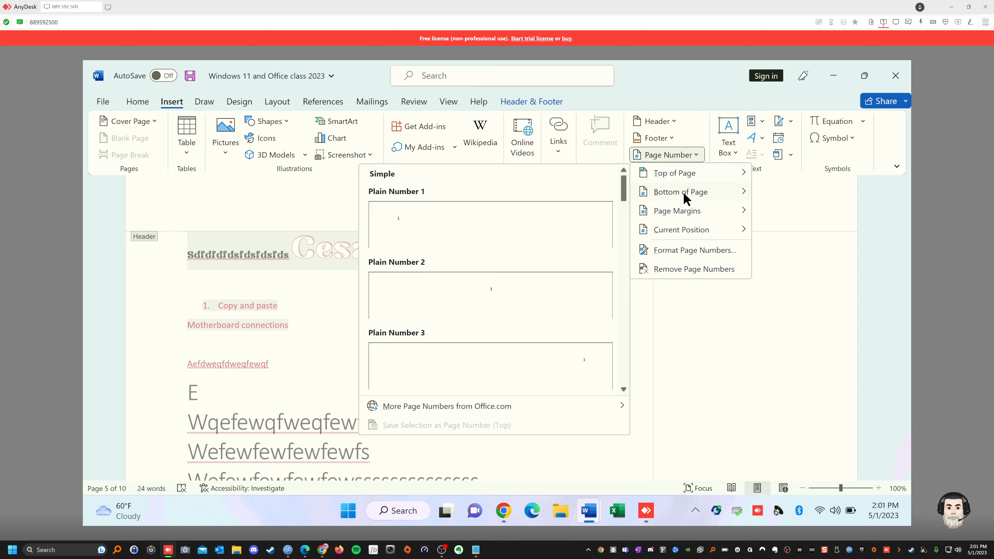
mouse_move(683, 191)
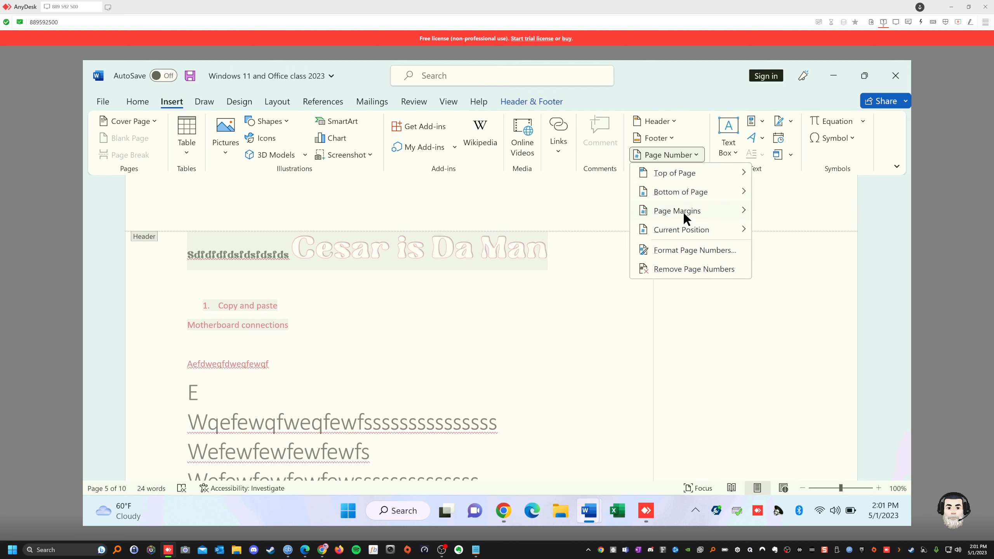
mouse_move(684, 213)
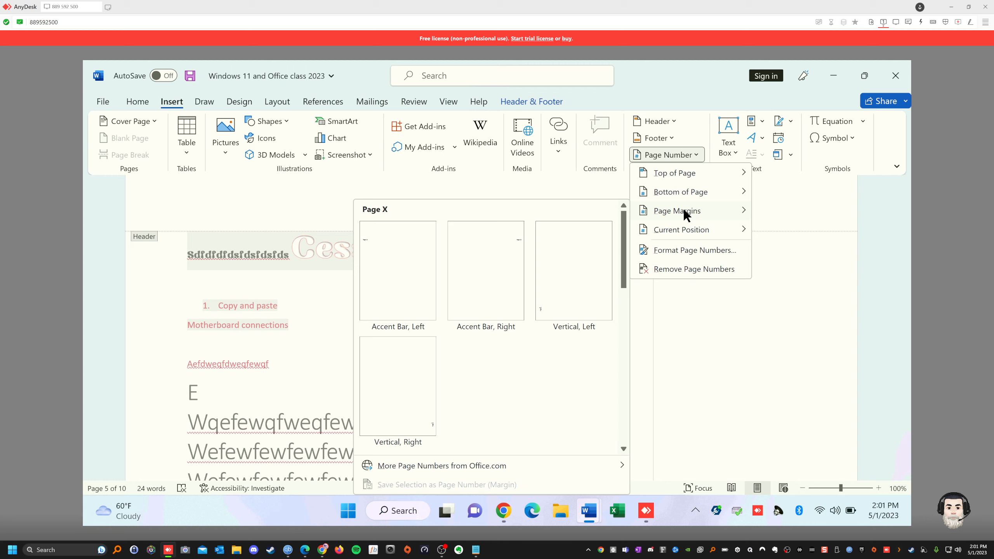
mouse_move(687, 231)
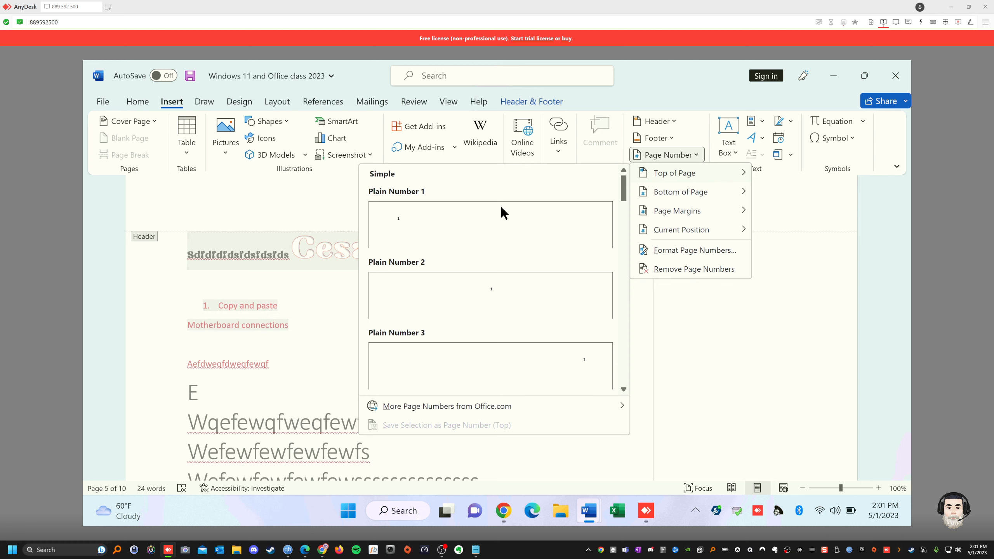
left_click(471, 211)
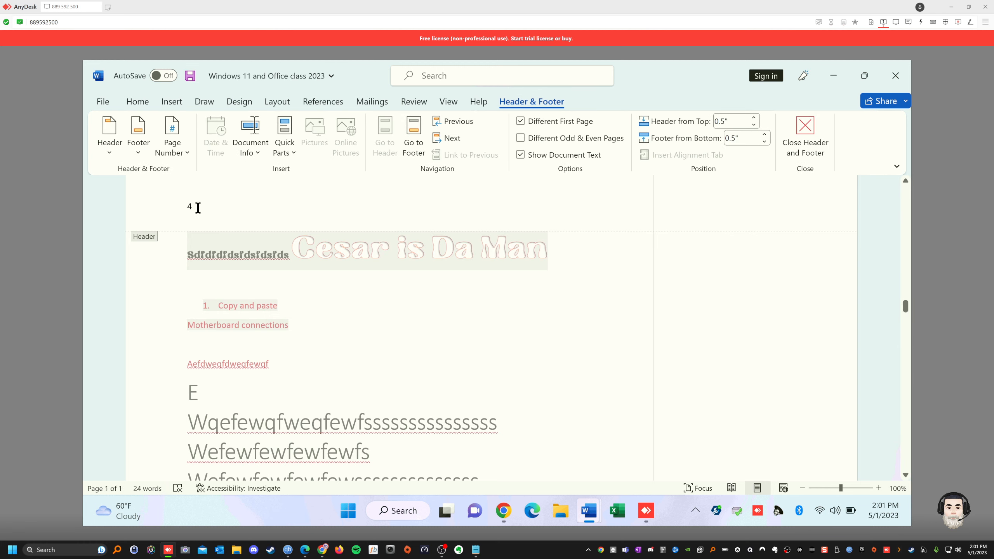
scroll(206, 231, "up", 2)
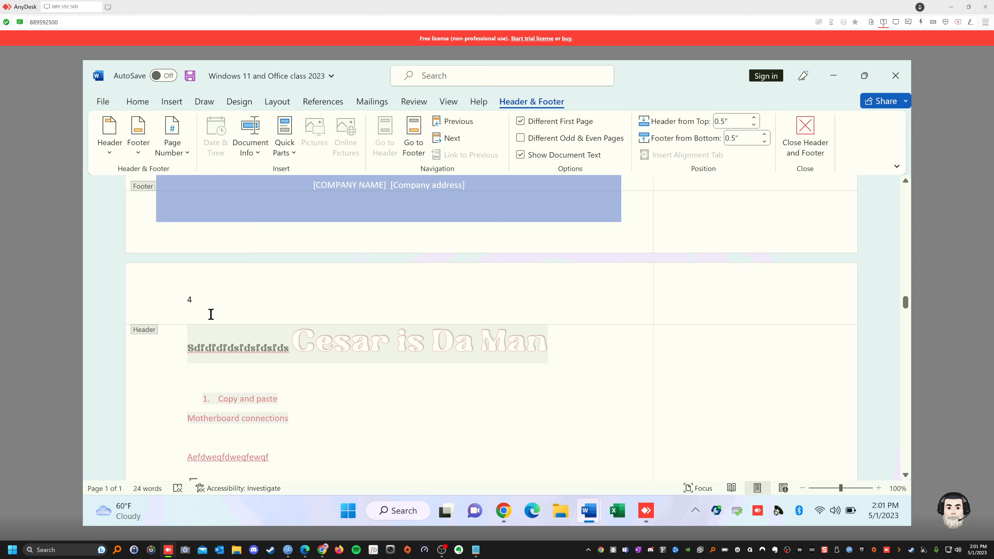
Examine the page numbering in the headers from page 4 back to page 1, including the area around the first page footer
scroll(204, 299, "up", 3)
scroll(206, 300, "up", 8)
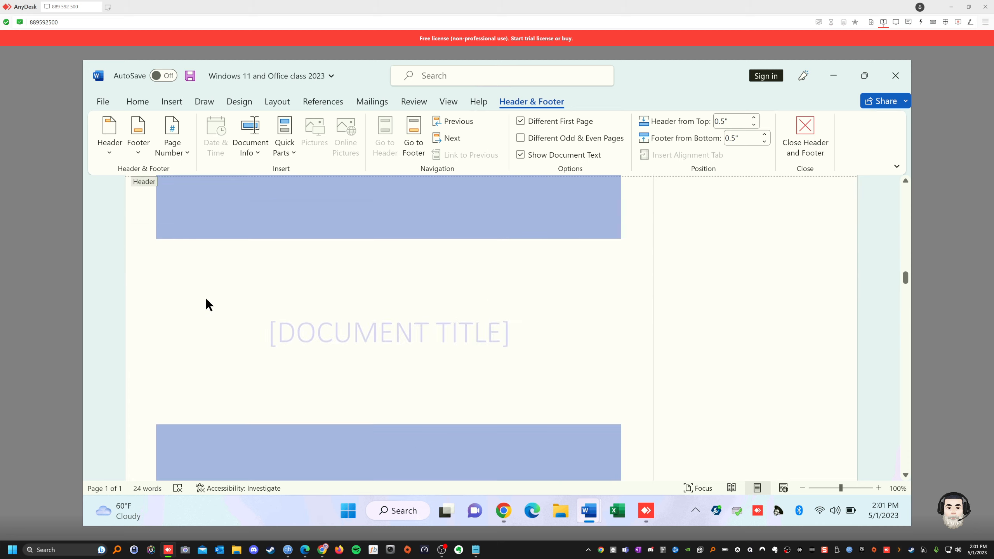
scroll(223, 313, "up", 10)
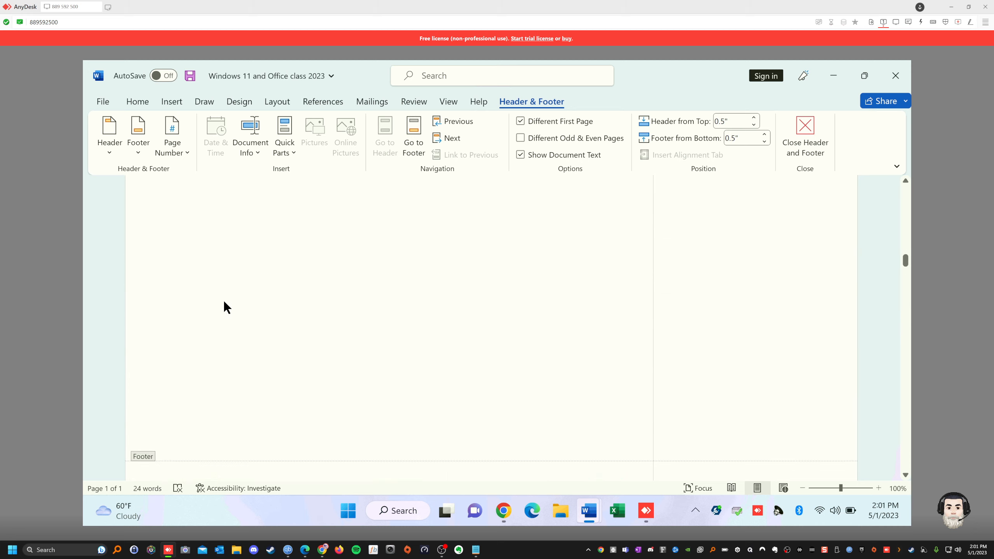
scroll(253, 291, "up", 10)
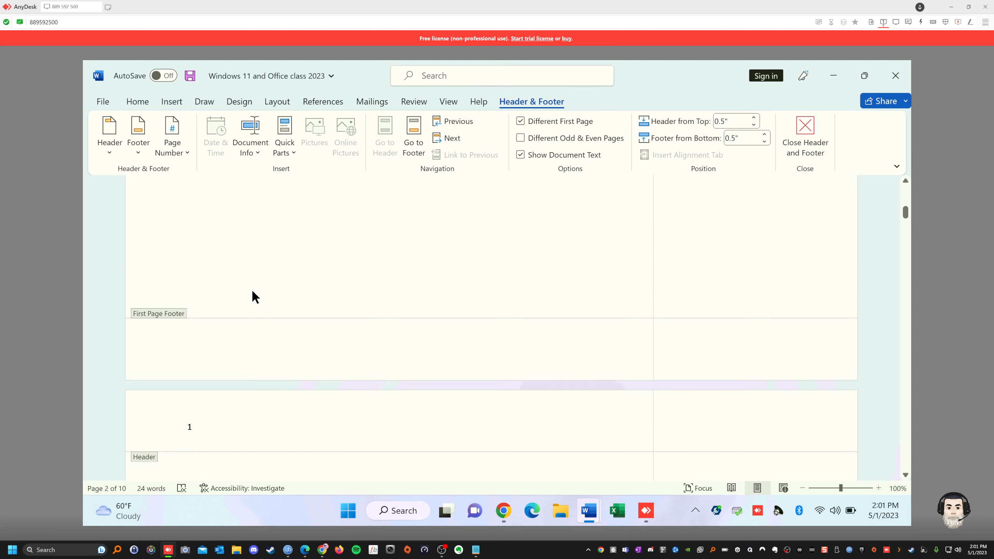
scroll(253, 295, "down", 3)
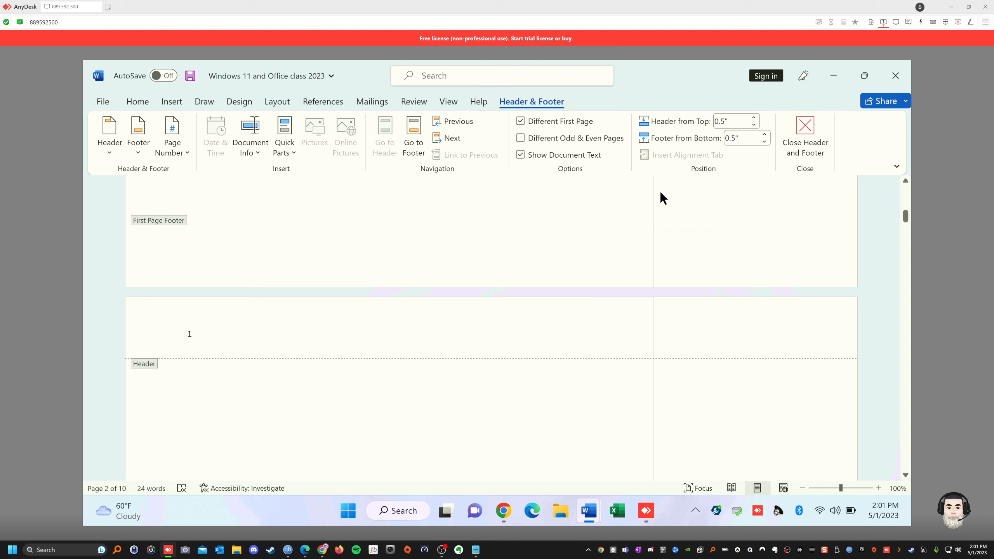
left_click(170, 103)
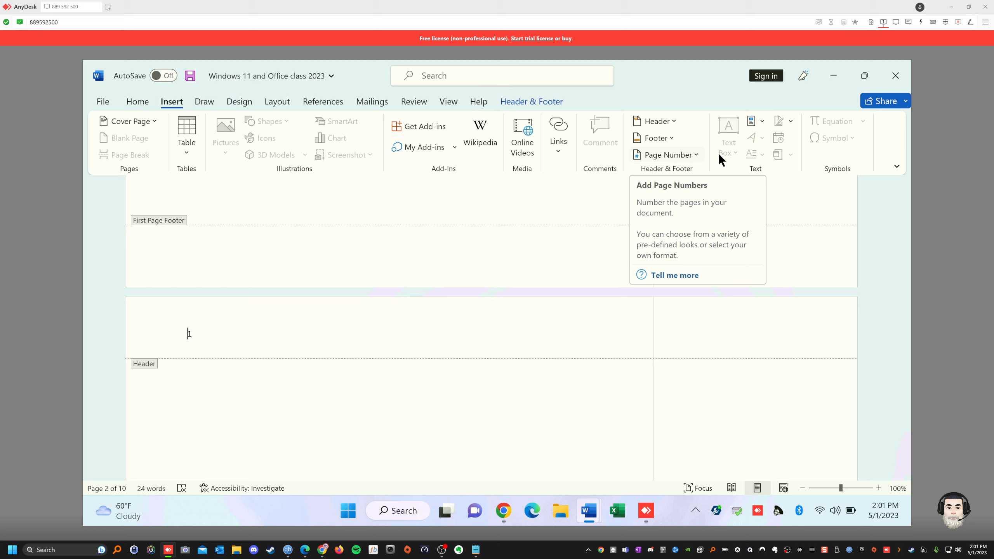
left_click(278, 260)
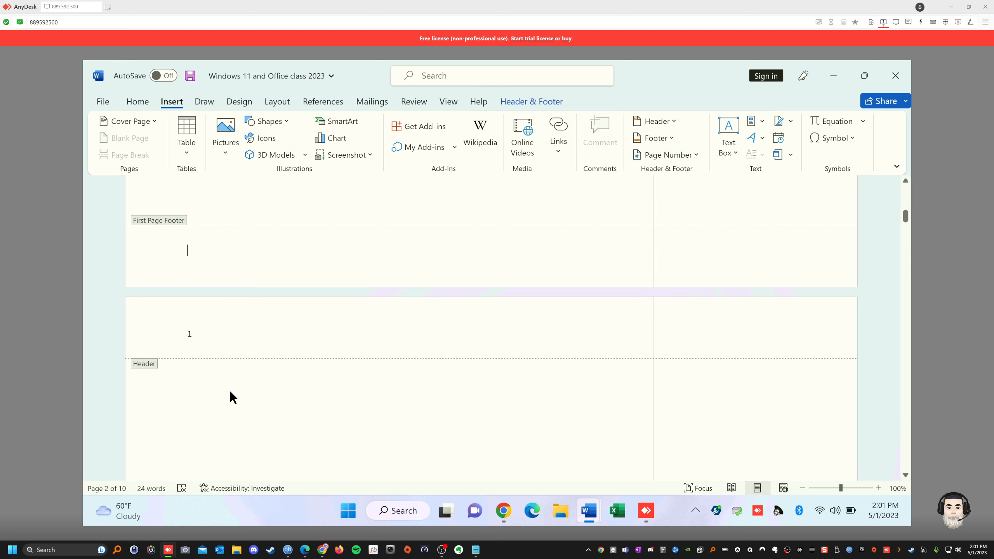
scroll(282, 369, "up", 1)
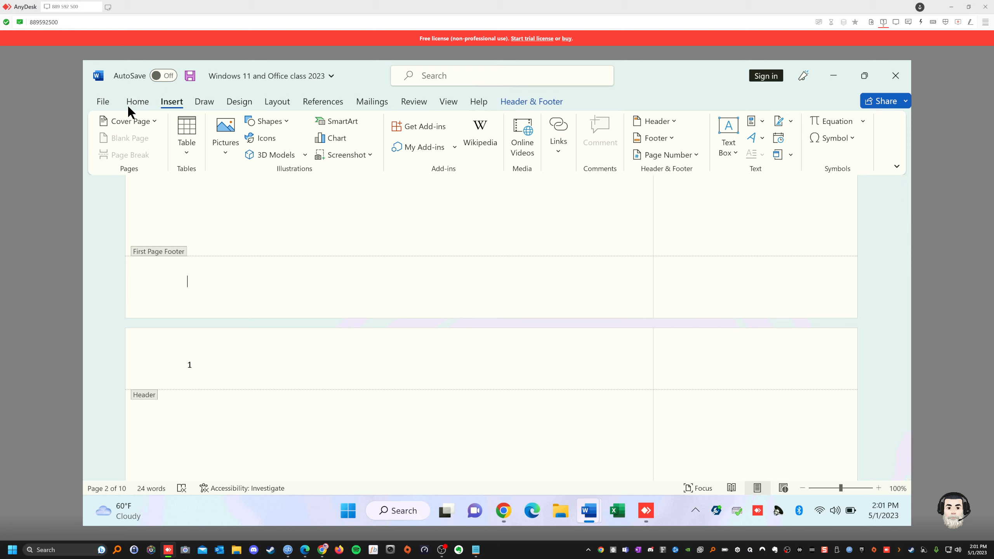
Create a new blank document and enter the filler text "rgregregregreg" in its first line
left_click(102, 102)
left_click(100, 103)
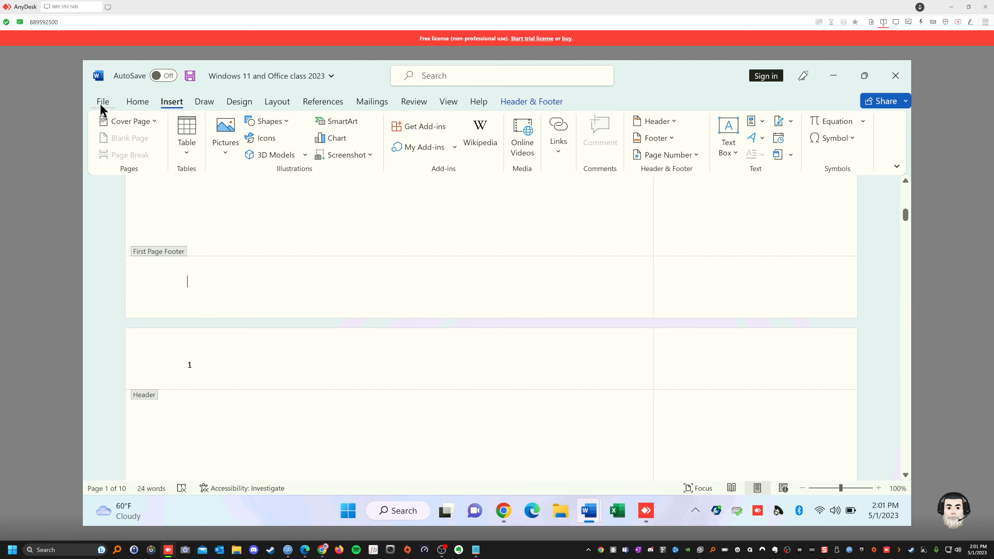
left_click(99, 103)
left_click(262, 185)
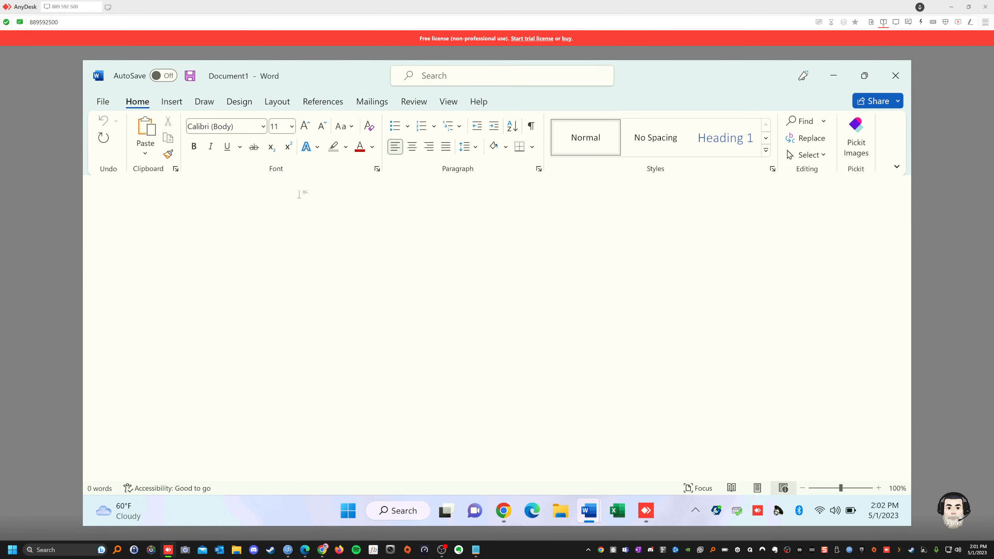
left_click(173, 101)
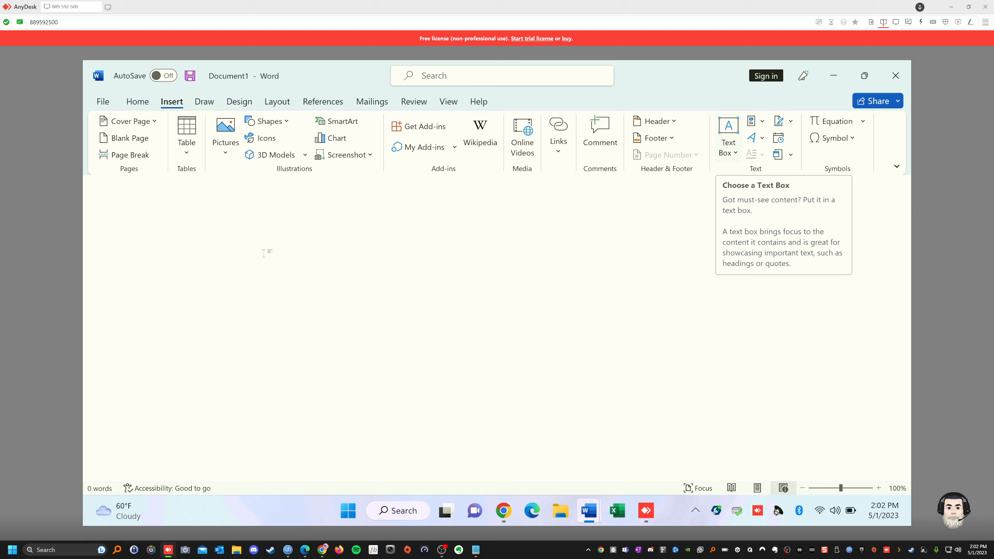
type("rgregregregreg")
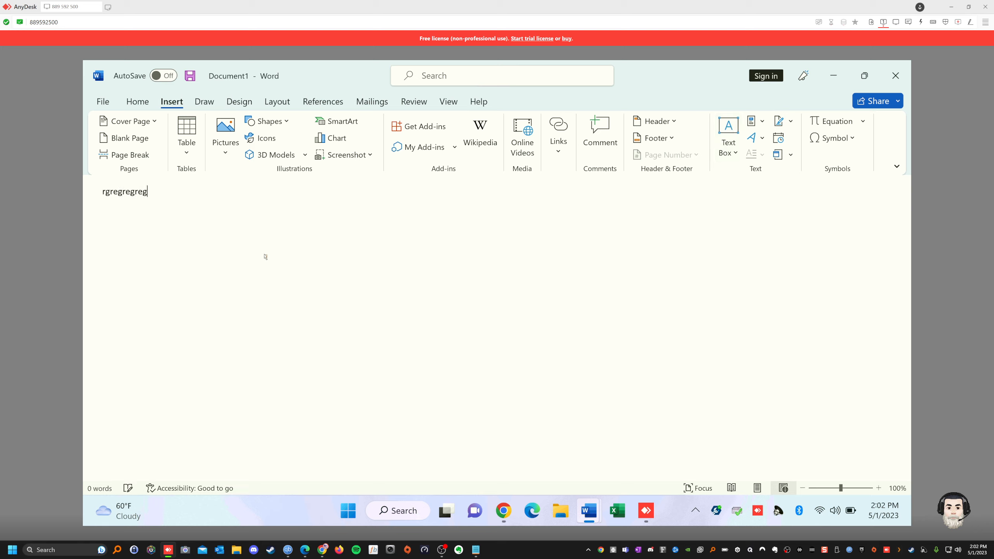
Insert a Banded Quote text box and replace its placeholder quote with the filler text "RGRRGRGRGRGRGRGRGRGRGRG"
left_click(728, 126)
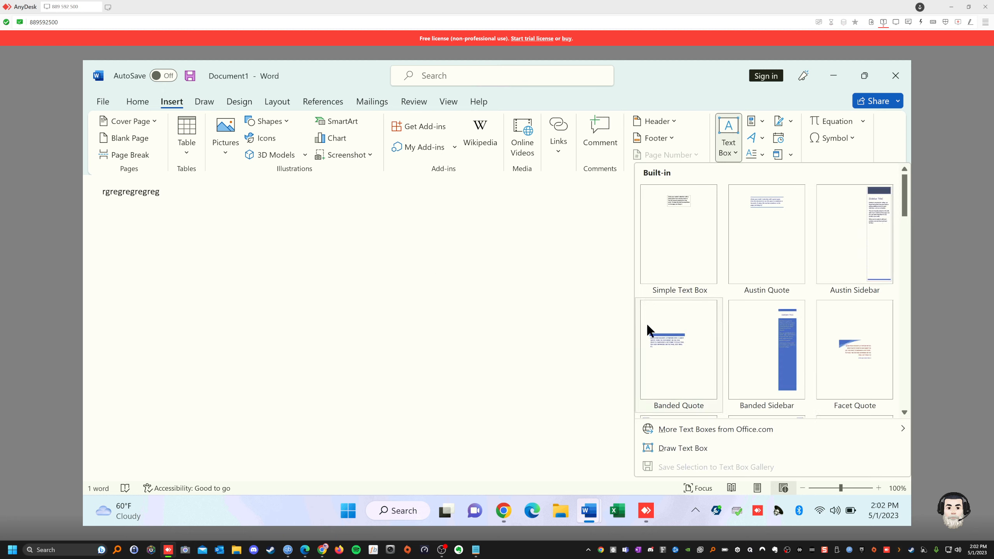
left_click(649, 328)
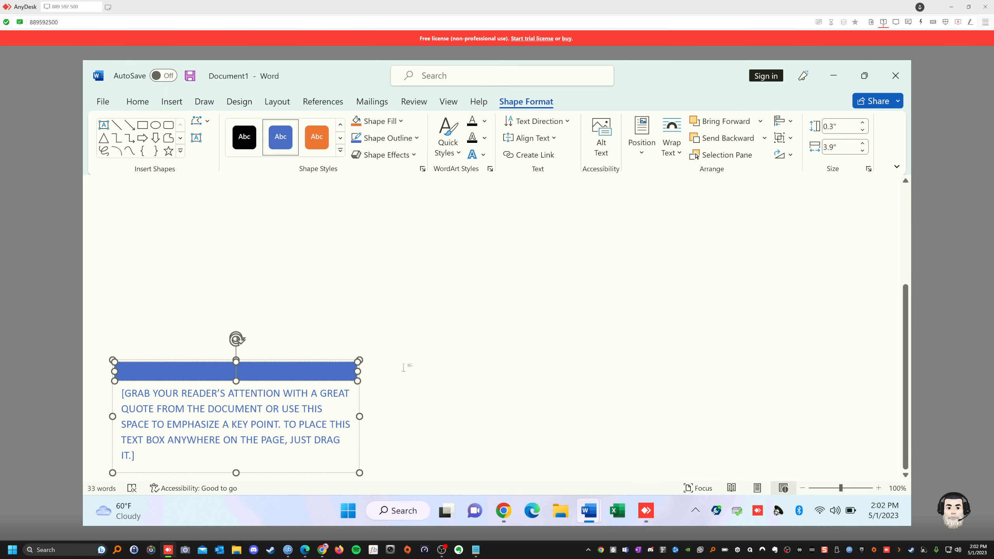
left_click(260, 418)
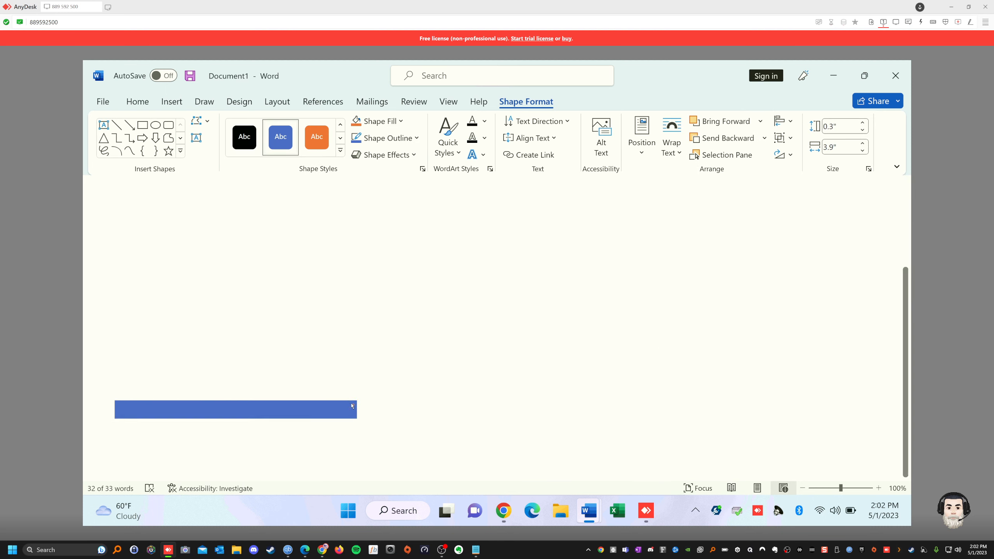
type("RGRRGRGRGRGRGRGR")
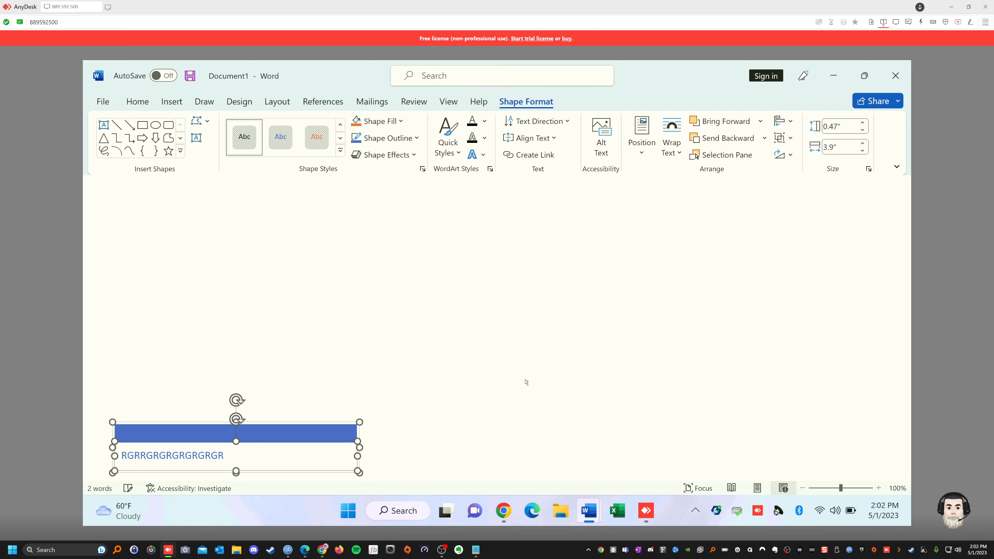
type("GRGRGRGRGRGRGRG")
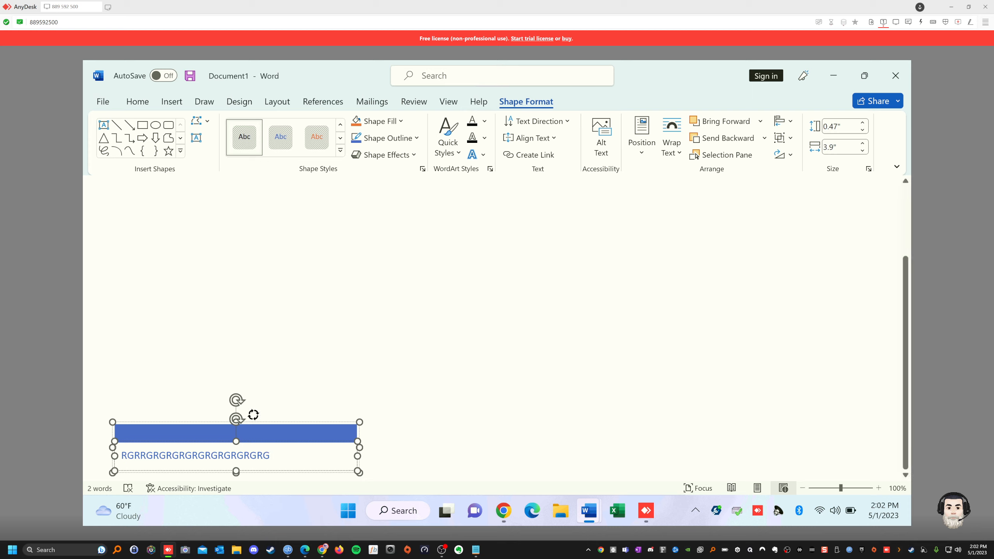
Move the whole quote text box up to the first line of the document
left_click_drag(253, 415, 237, 399)
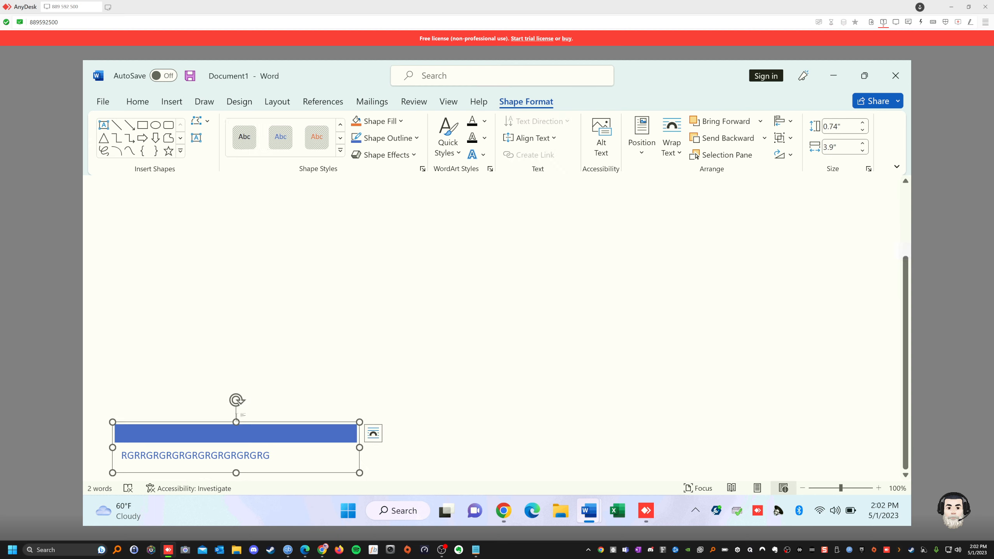
left_click_drag(320, 371, 333, 237)
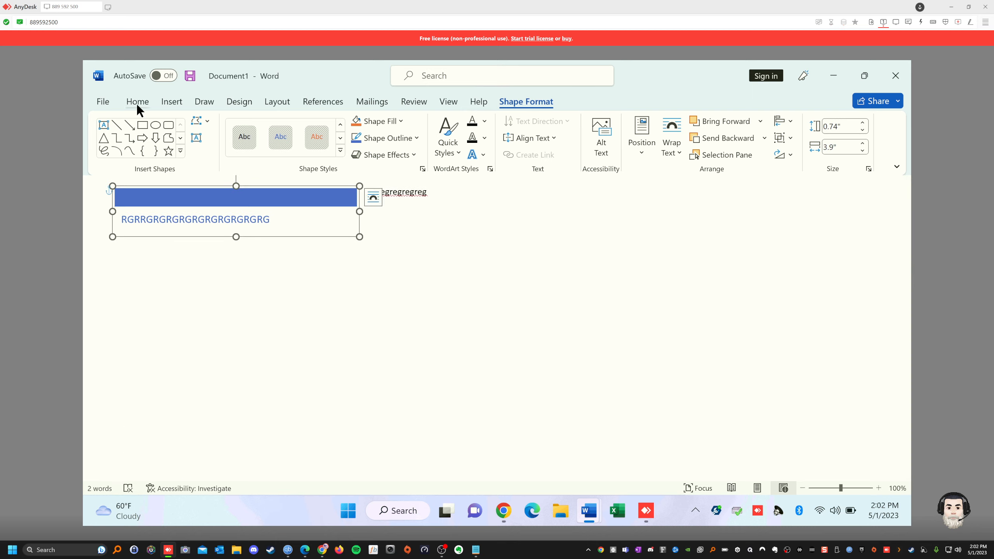
Insert the References bibliography building block through the Building Blocks Organizer
left_click(172, 102)
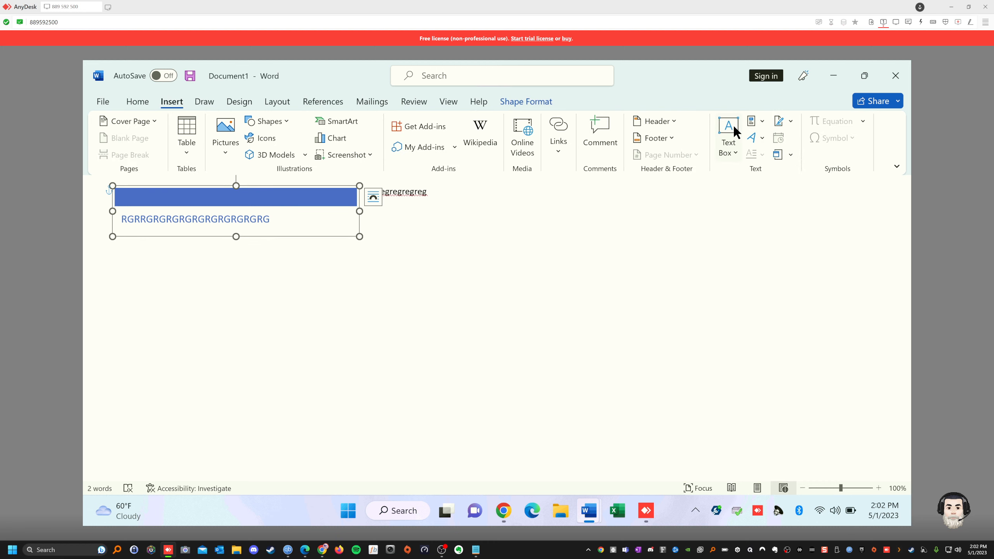
left_click(762, 120)
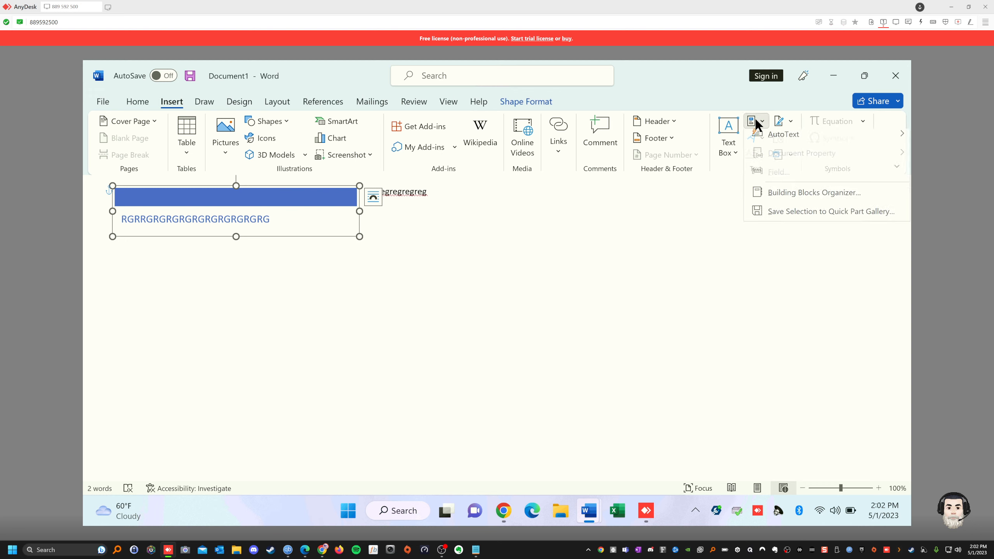
mouse_move(775, 144)
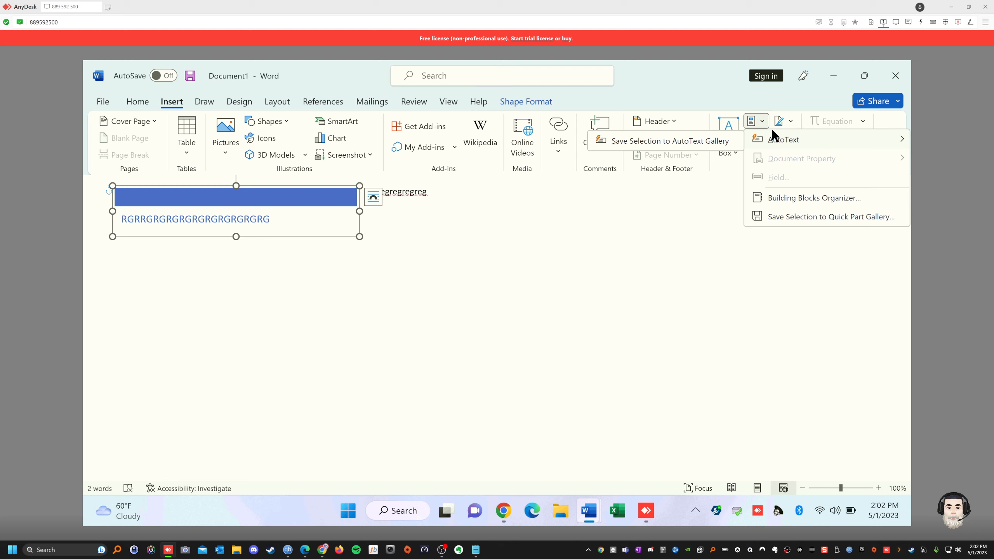
left_click(797, 198)
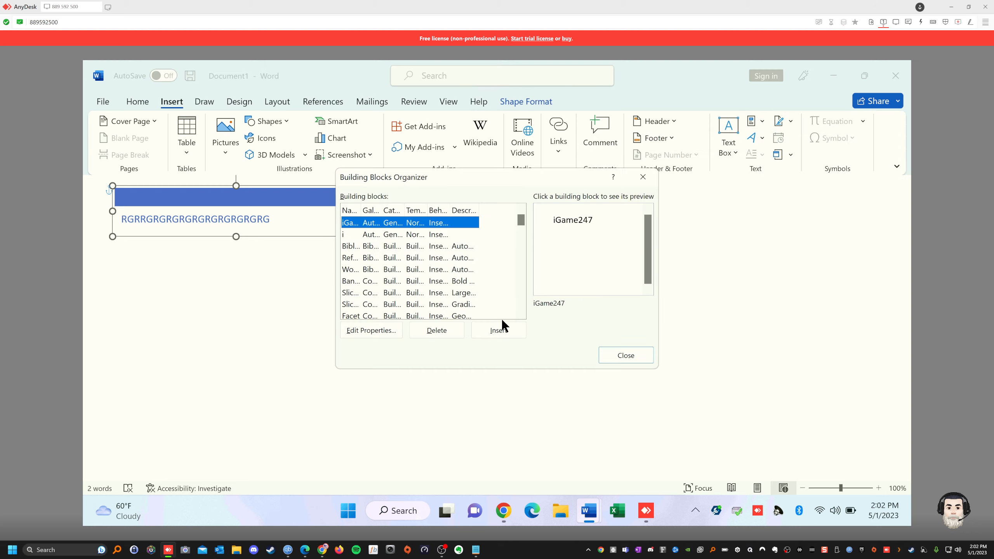
left_click(355, 257)
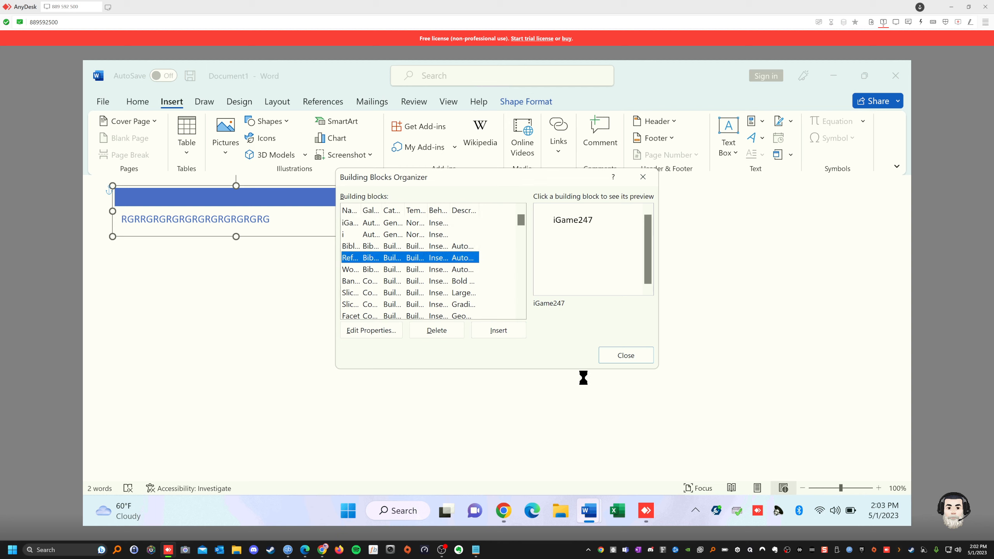
left_click(500, 330)
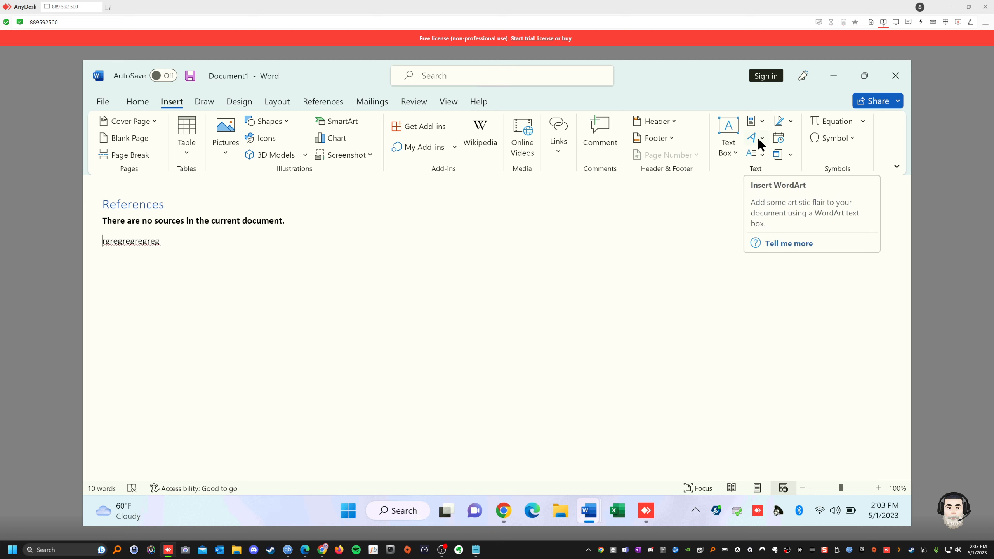
Insert WordArt in the yellow outlined style with its default text "Your text here", and deselect it
left_click(134, 101)
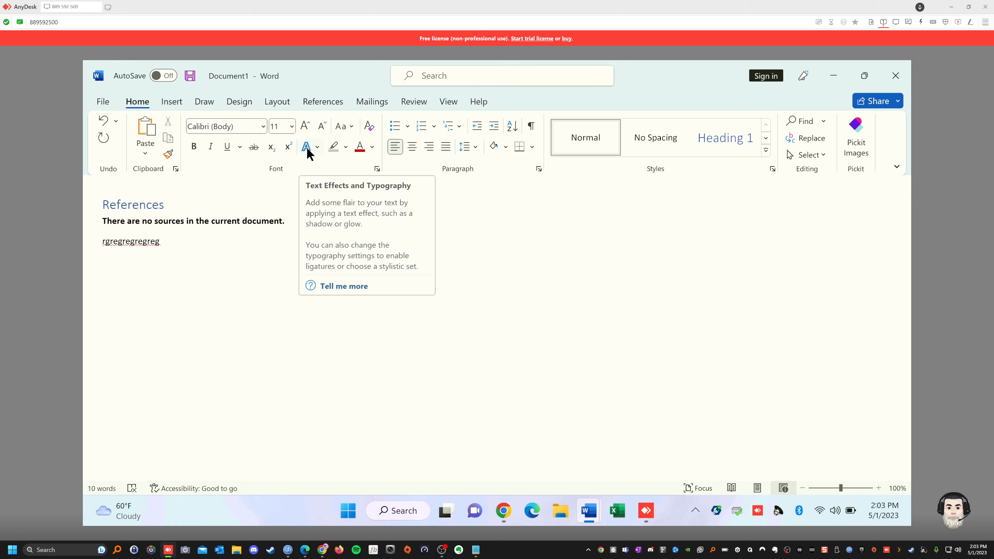
left_click(175, 103)
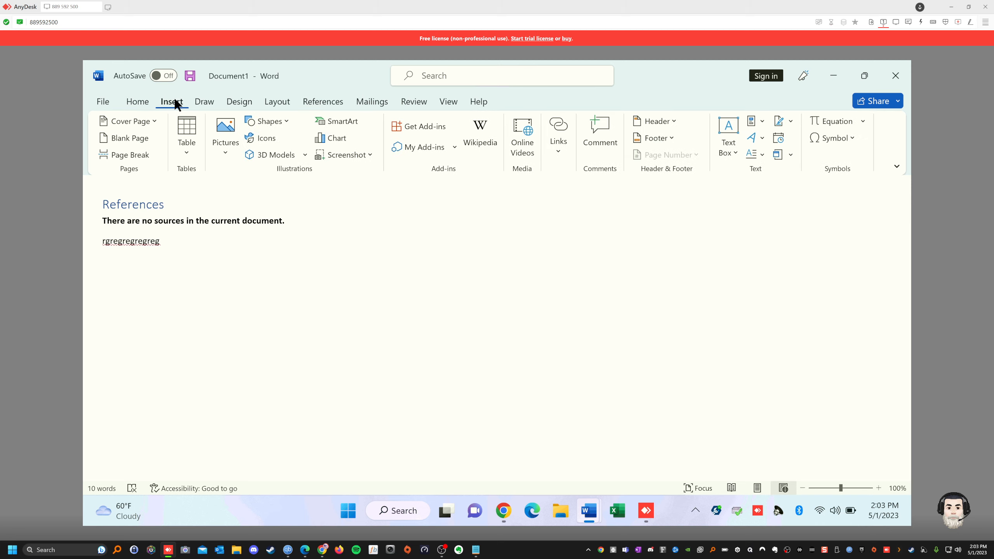
left_click(759, 137)
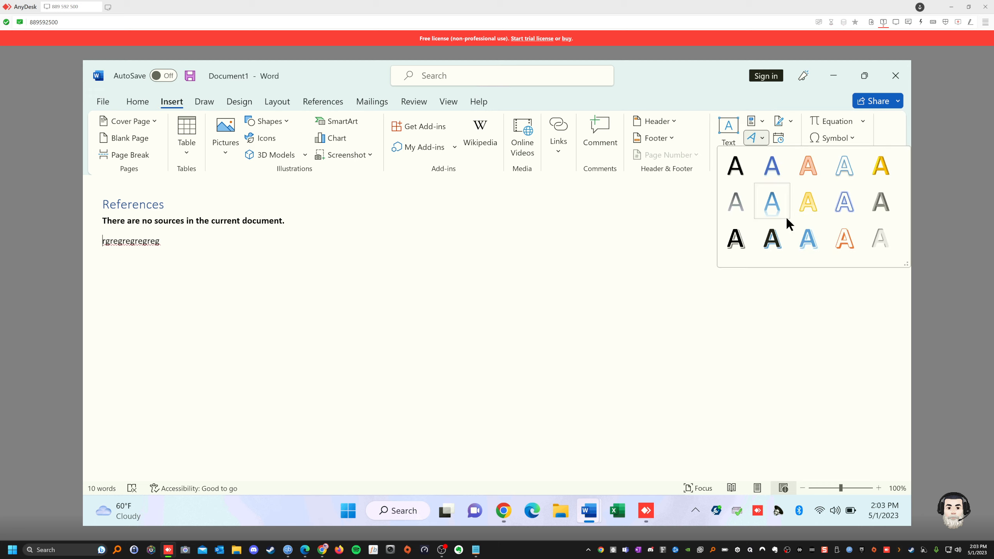
left_click(800, 203)
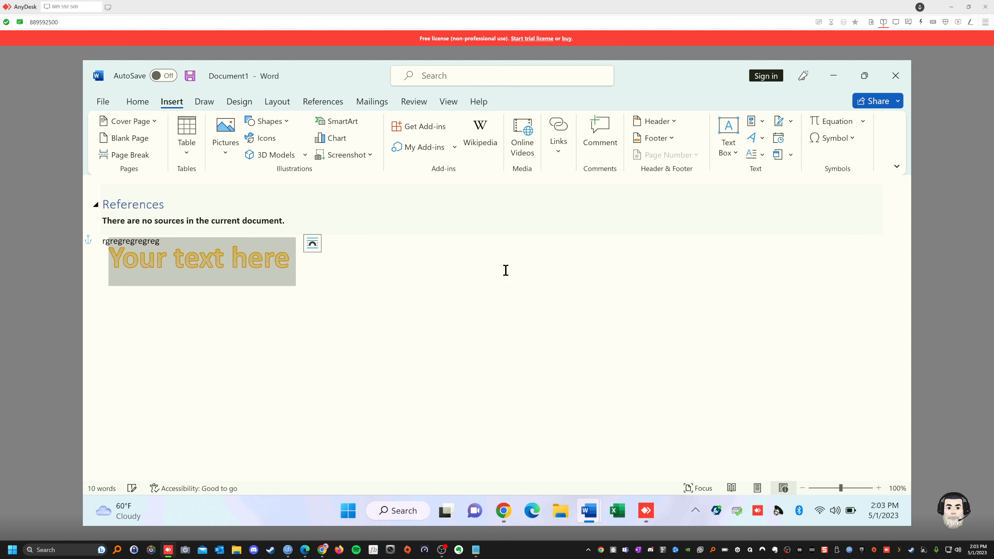
left_click(405, 325)
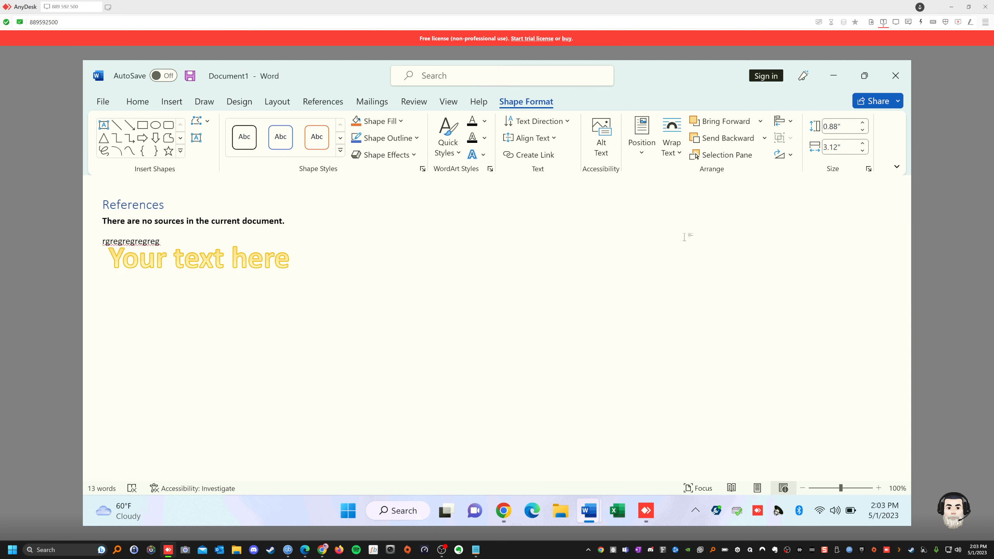
Apply a dropped drop cap to the first letter of the filler text paragraph below the References section
left_click(169, 102)
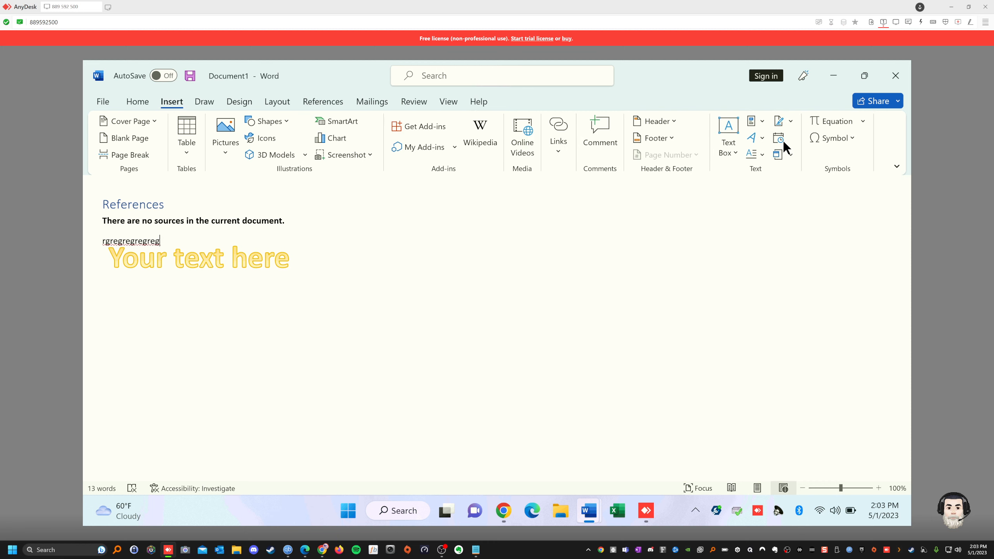
left_click(754, 156)
left_click(774, 212)
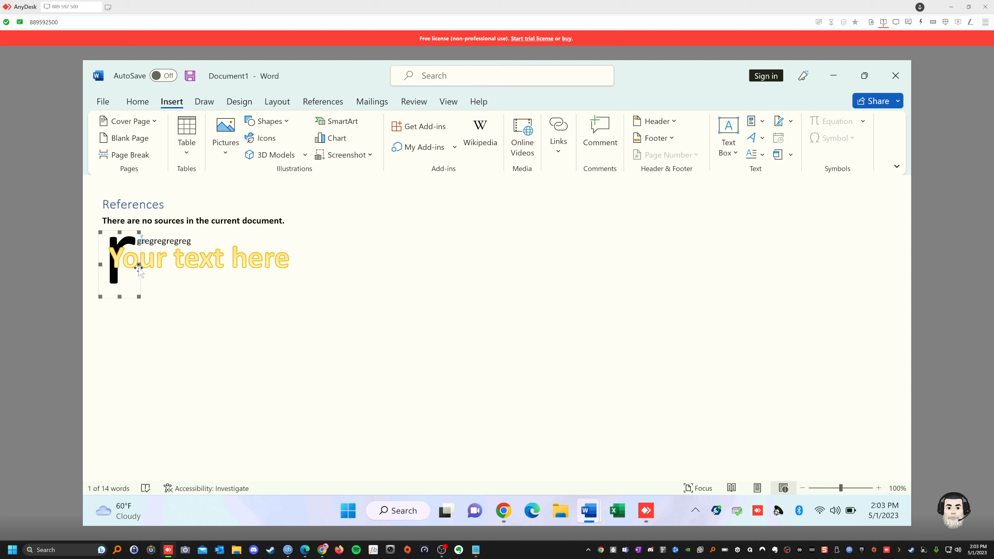
Add "3r32r32r32r32r32r32r32r32" after "Yo" in the WordArt and insert a signature line there with "rehgrthtrhtr" as suggested signer
left_click(135, 276)
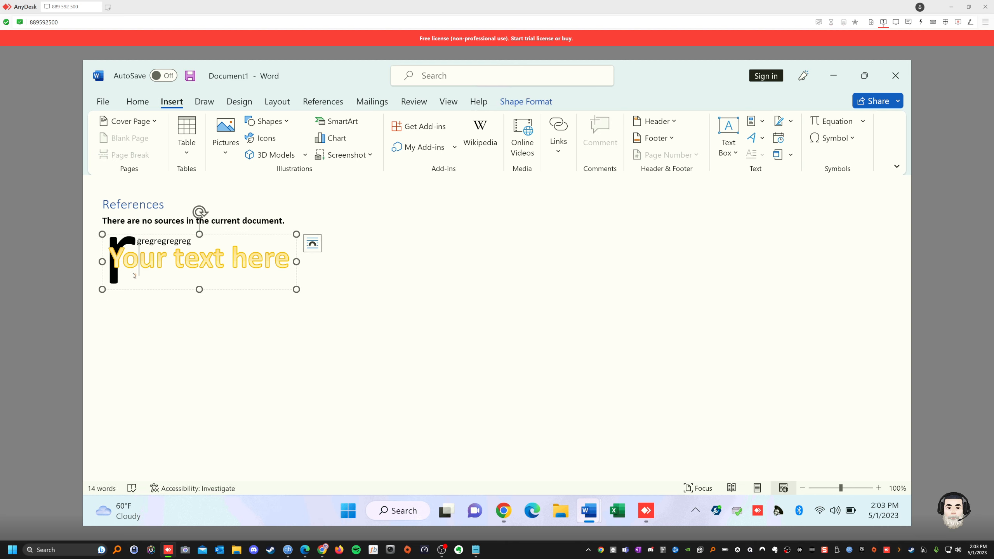
type("3r32r32r32r32r32r32r32r32")
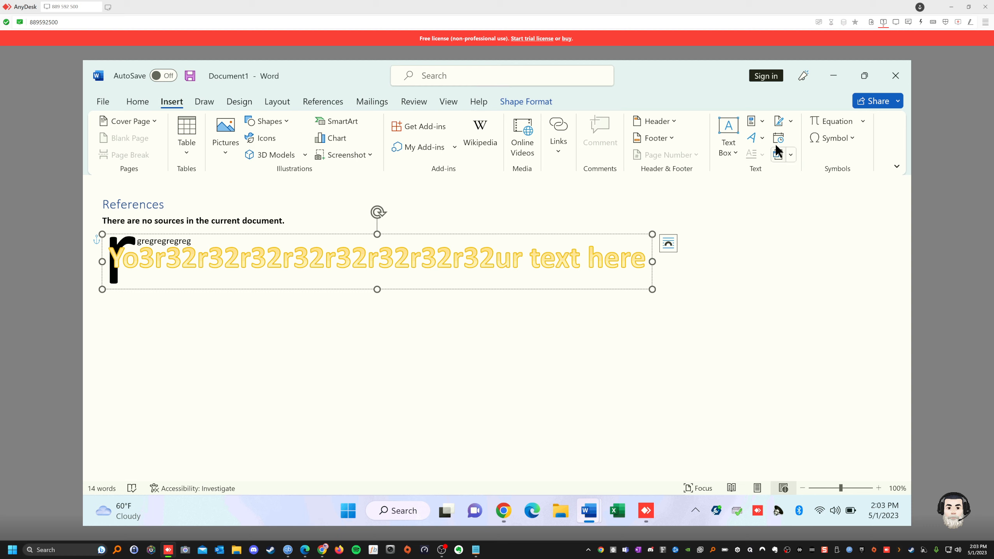
left_click(779, 123)
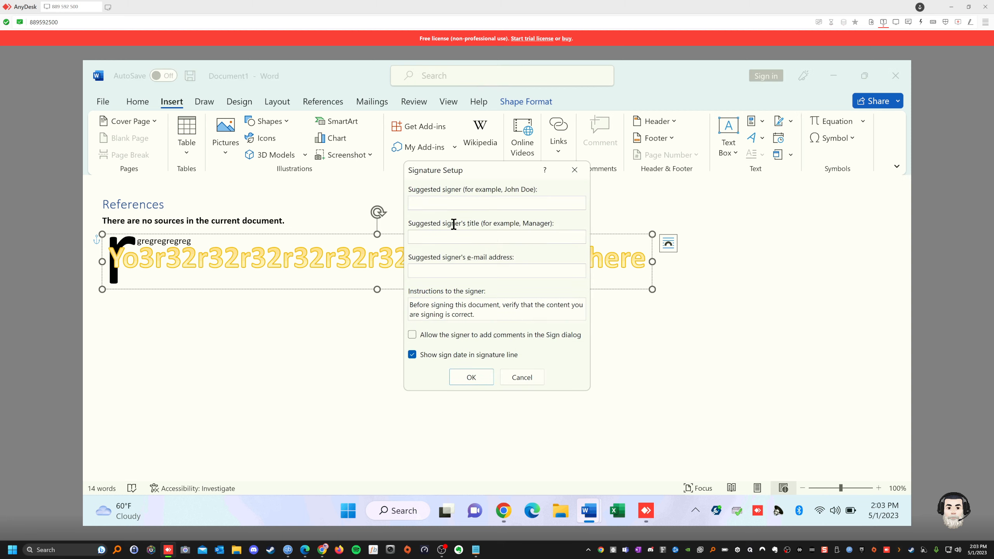
type("rehgrehg")
left_click(471, 377)
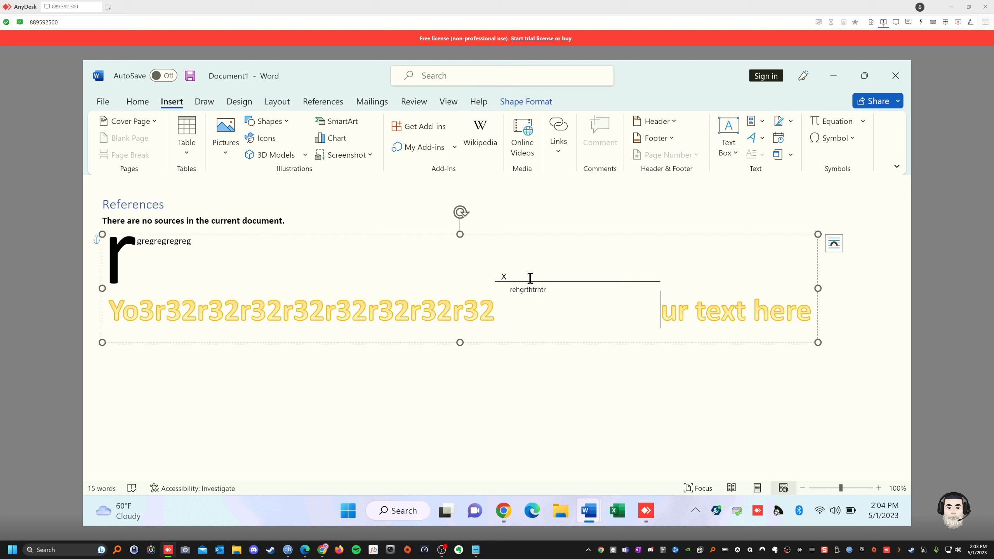
Move the signature line out of the WordArt to beside the drop cap and insert a signature line there with "fghjfgjghjgfj" as suggested signer
left_click(661, 282)
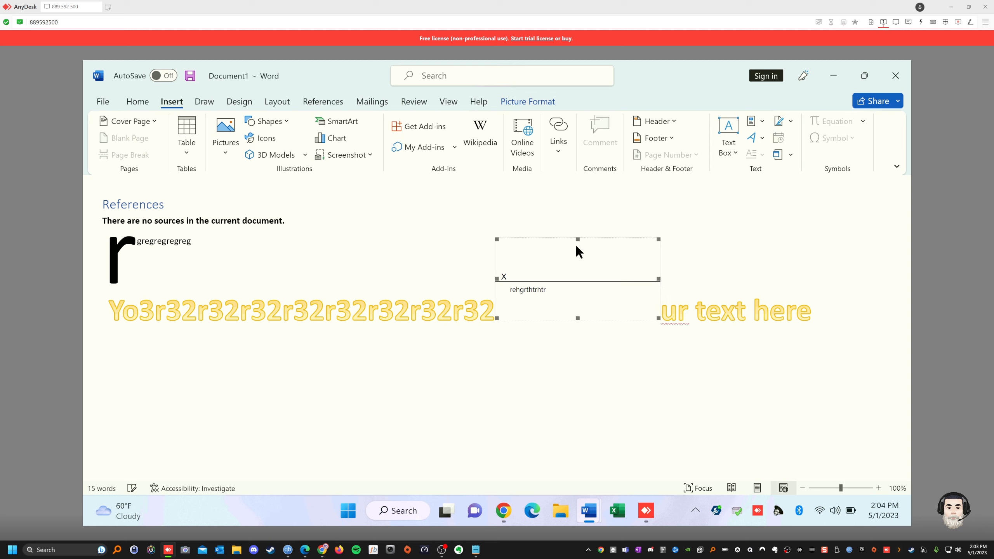
mouse_move(557, 239)
left_mouse_down()
mouse_move(551, 369)
mouse_move(542, 340)
left_mouse_up()
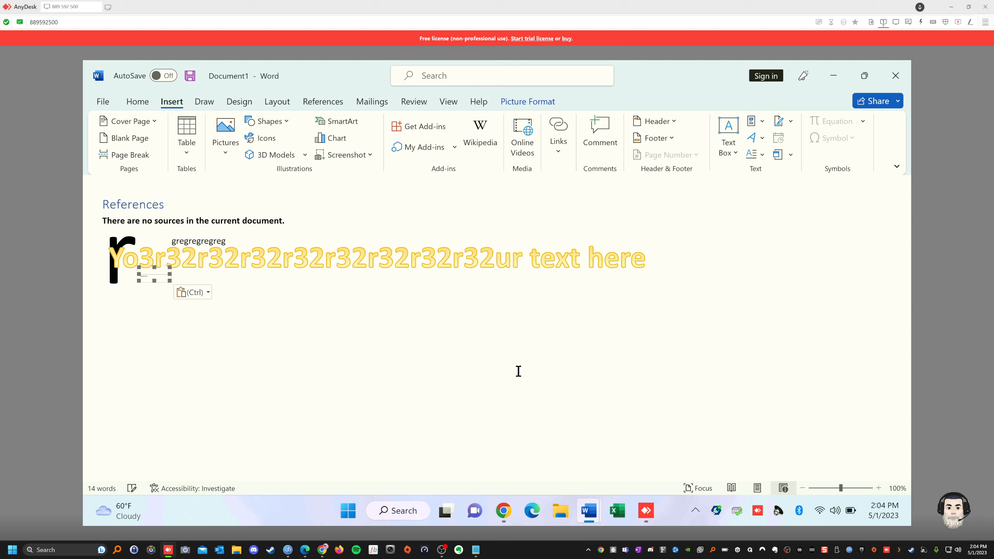
left_click(779, 120)
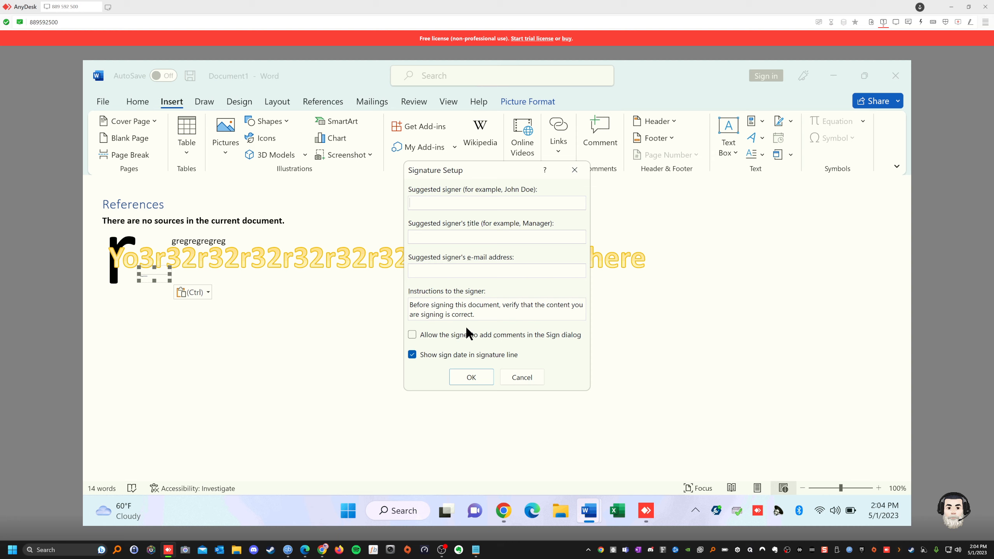
type("fghjfgjghjgfj")
left_click(477, 371)
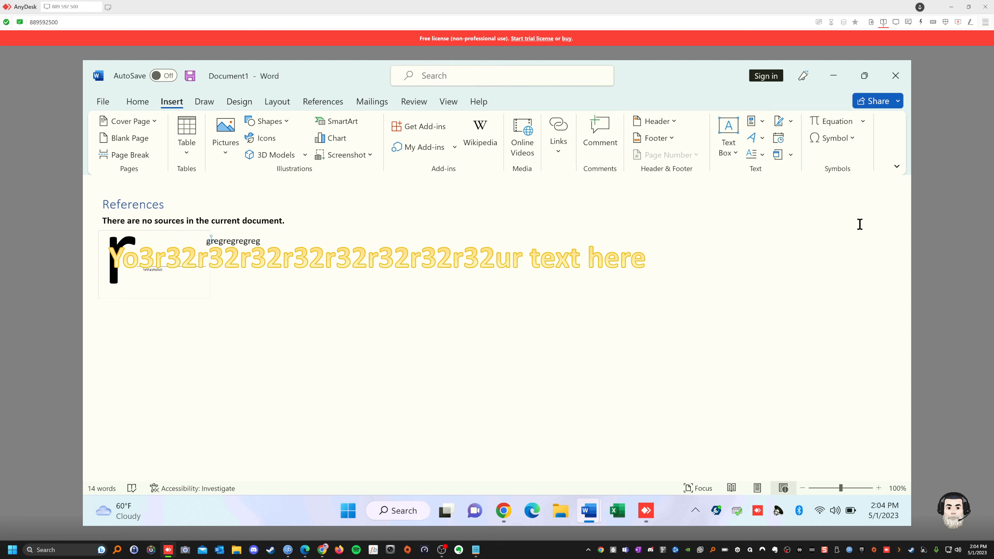
Insert the current date in the "Monday, May 1, 2023" format after the signature line and select the line containing it
left_click(778, 138)
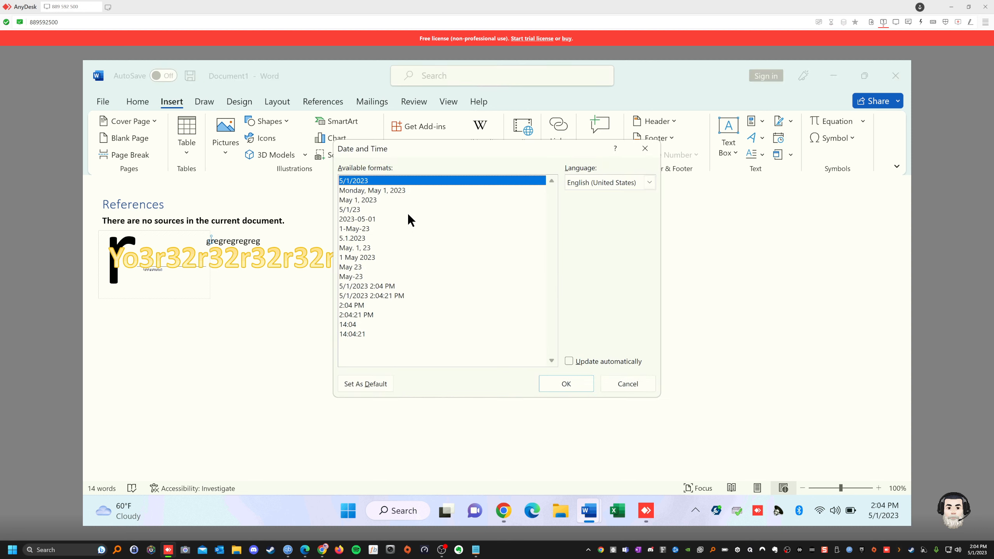
left_click(384, 191)
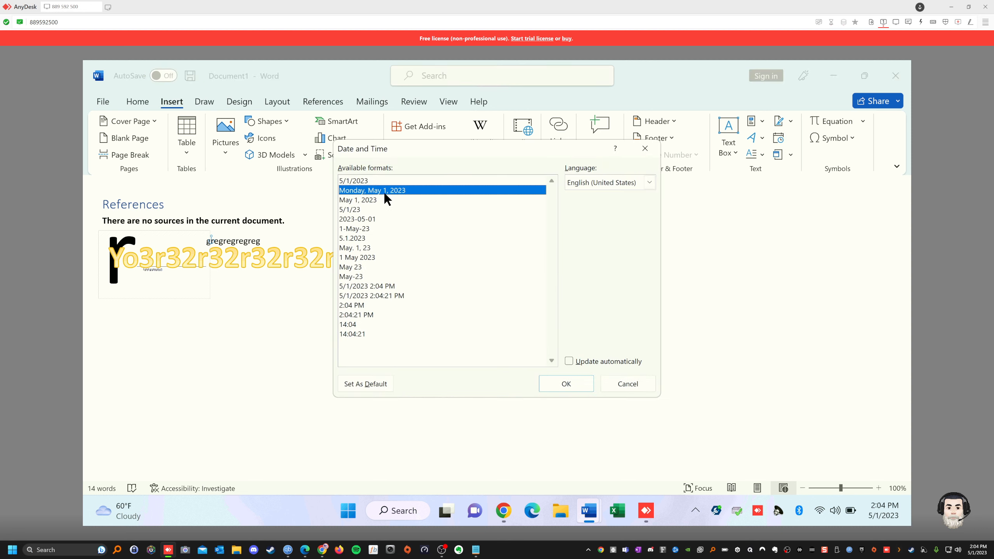
left_click(565, 383)
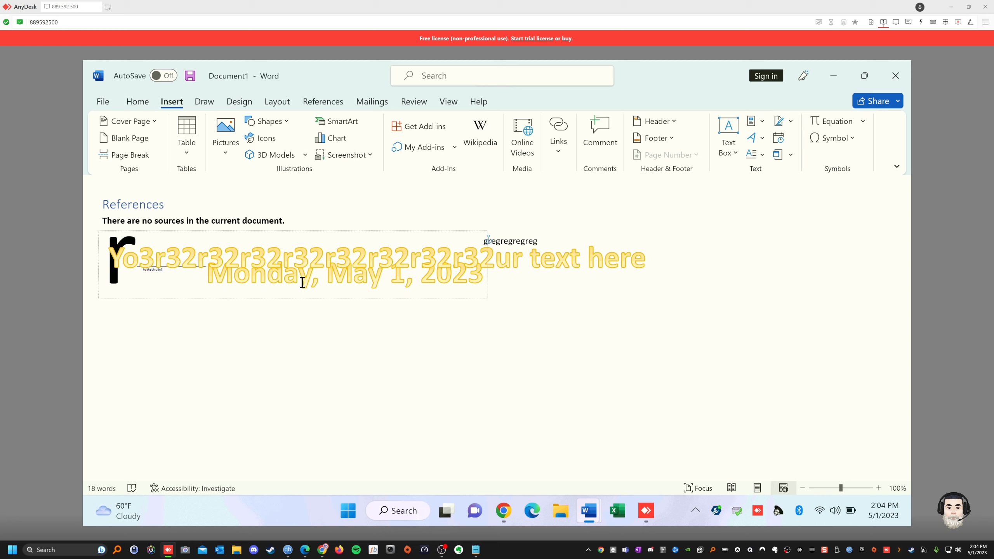
left_click(364, 347)
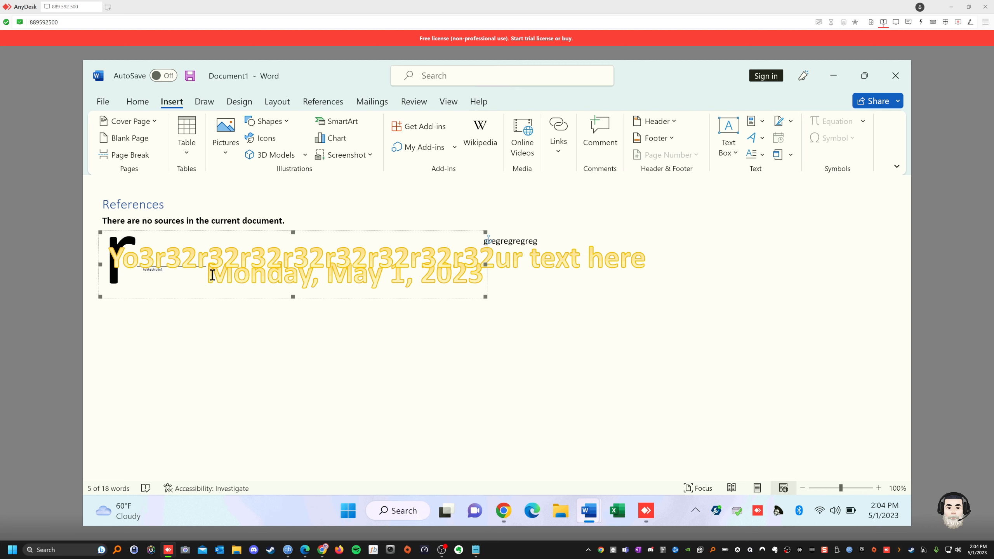
left_click_drag(197, 276, 482, 276)
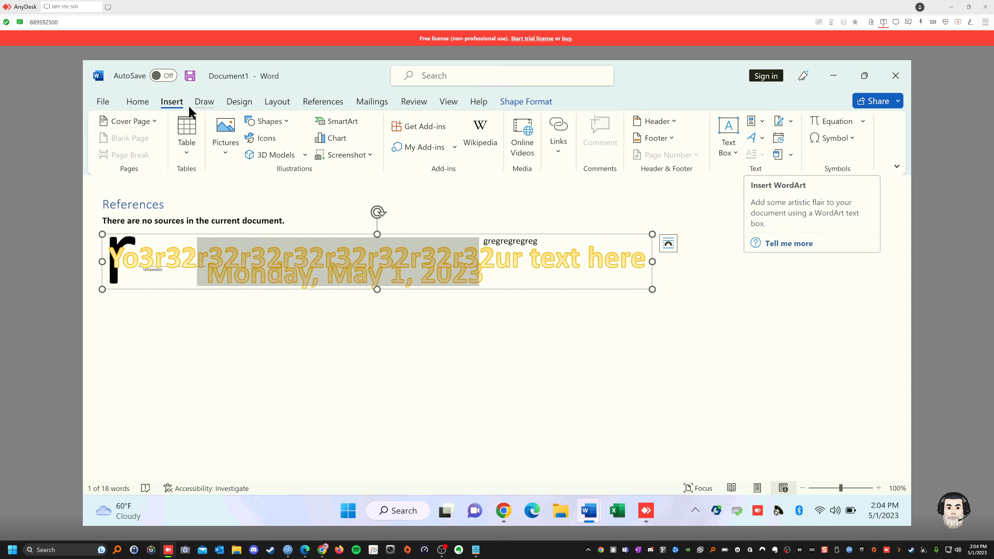
Create a new blank document
left_click(105, 100)
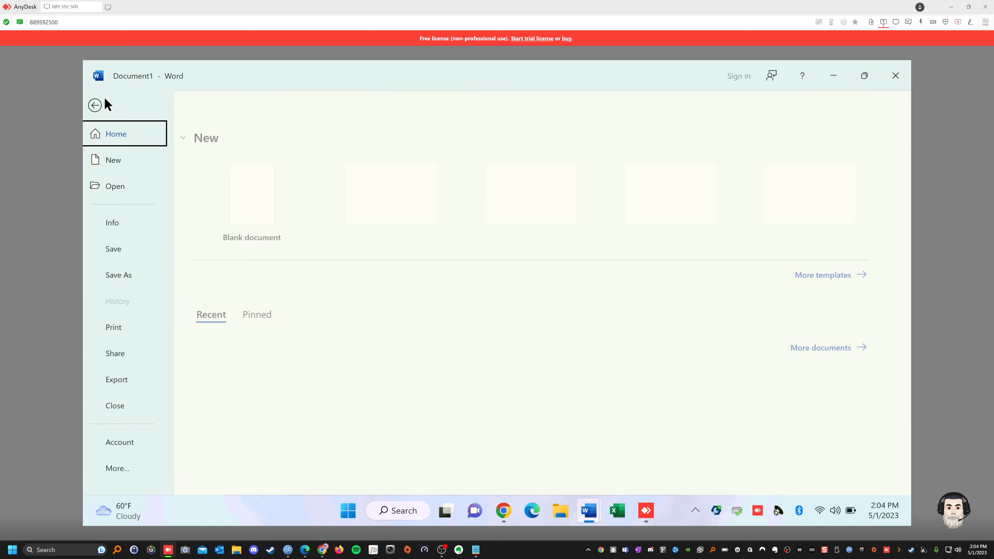
left_click(117, 160)
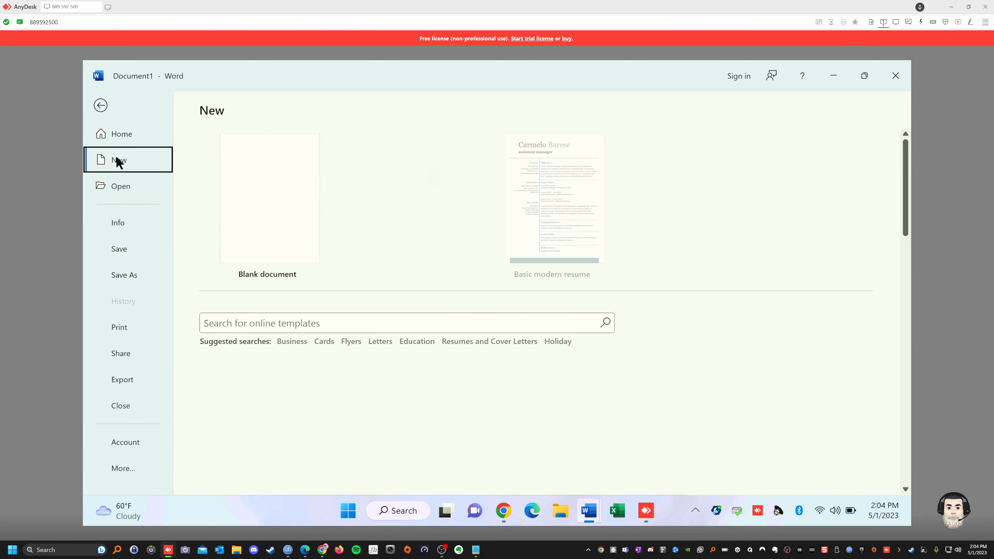
left_click(255, 189)
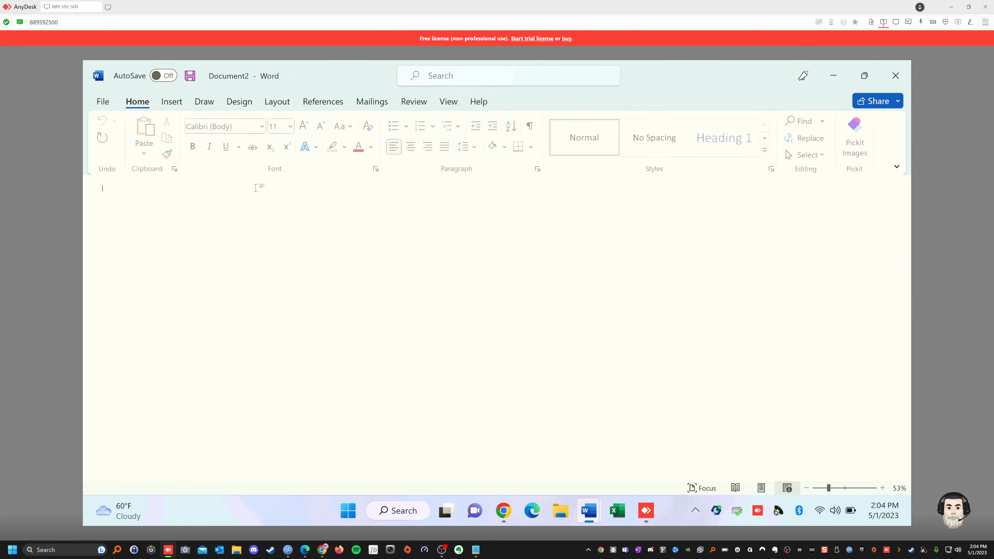
Insert the date in the "Monday, May 1, 2023" format into the blank document and select its text
left_click(174, 101)
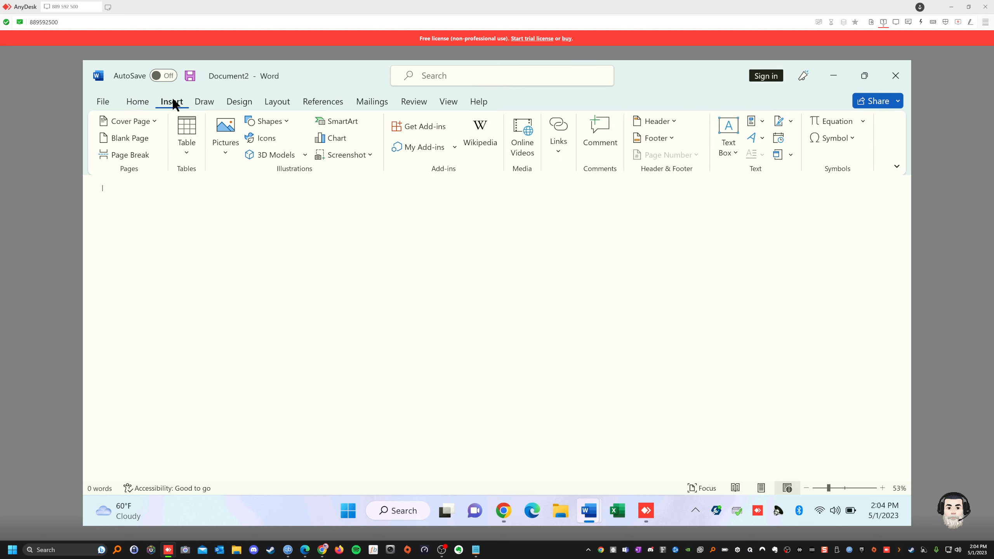
left_click(779, 139)
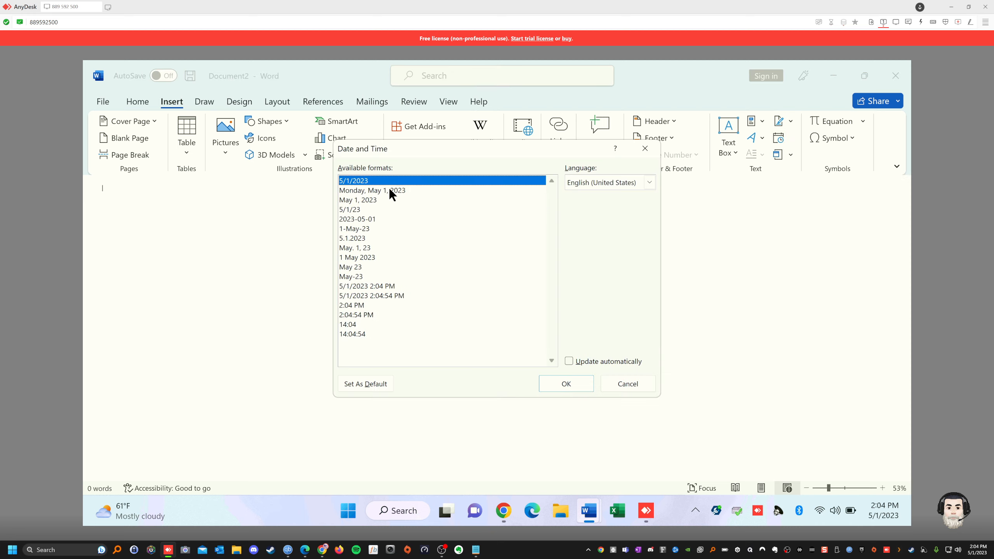
left_click(389, 190)
left_click(567, 385)
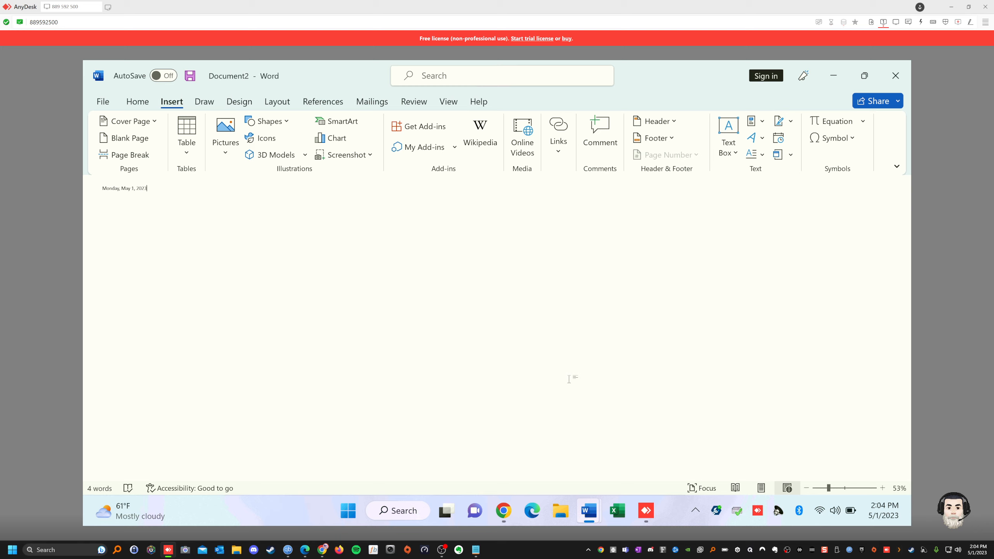
left_click(100, 192)
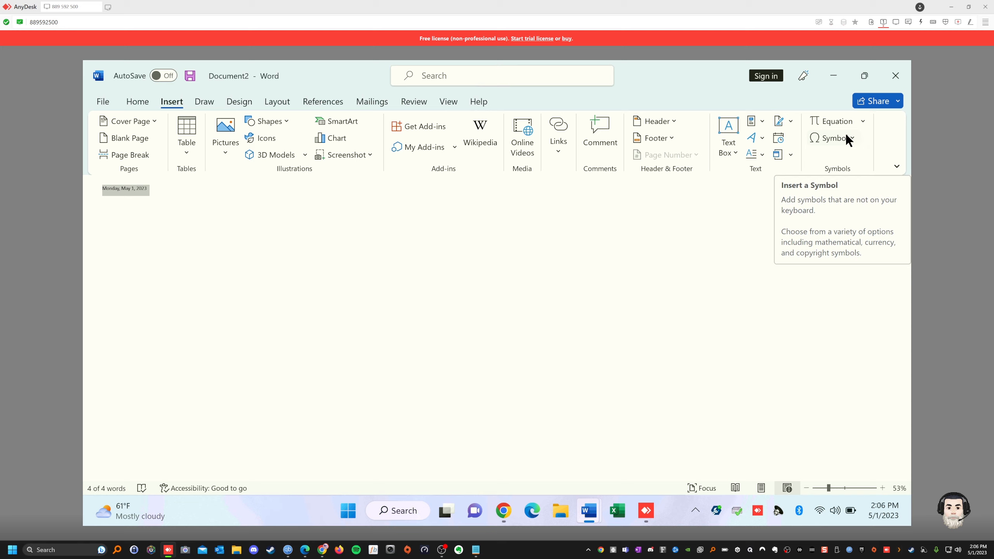
Examine the common symbols available for insertion, deselect the date, and view the drawing tools
left_click(828, 137)
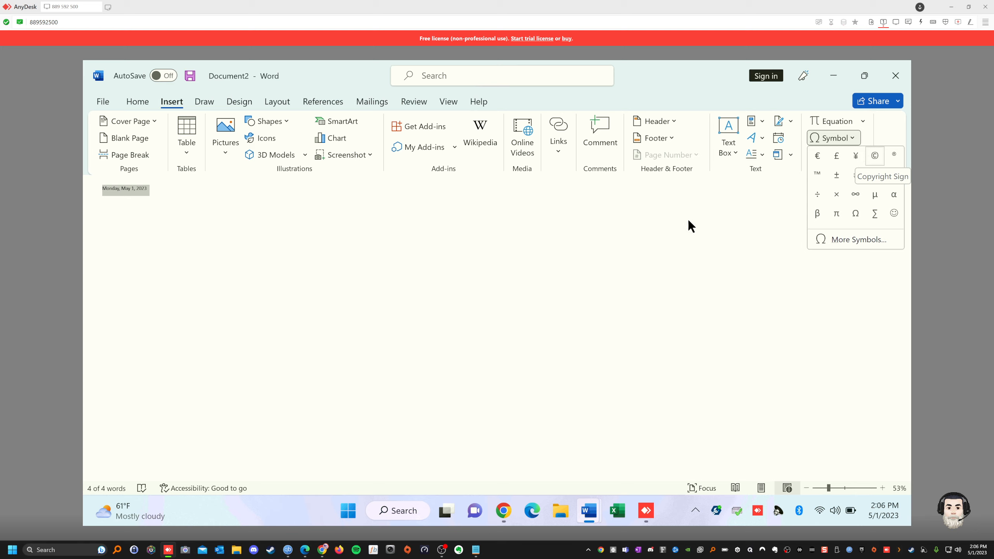
left_click(679, 236)
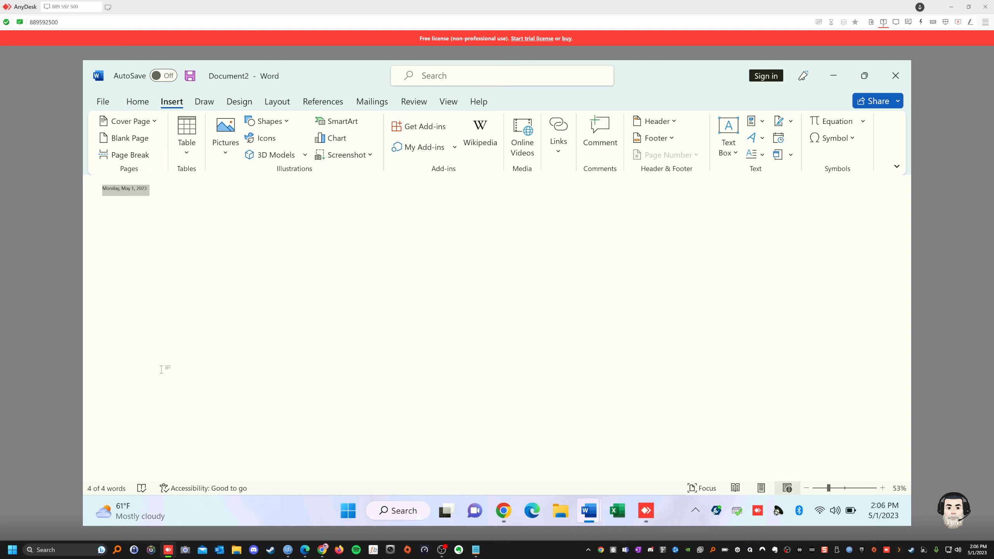
mouse_move(157, 508)
left_click(637, 338)
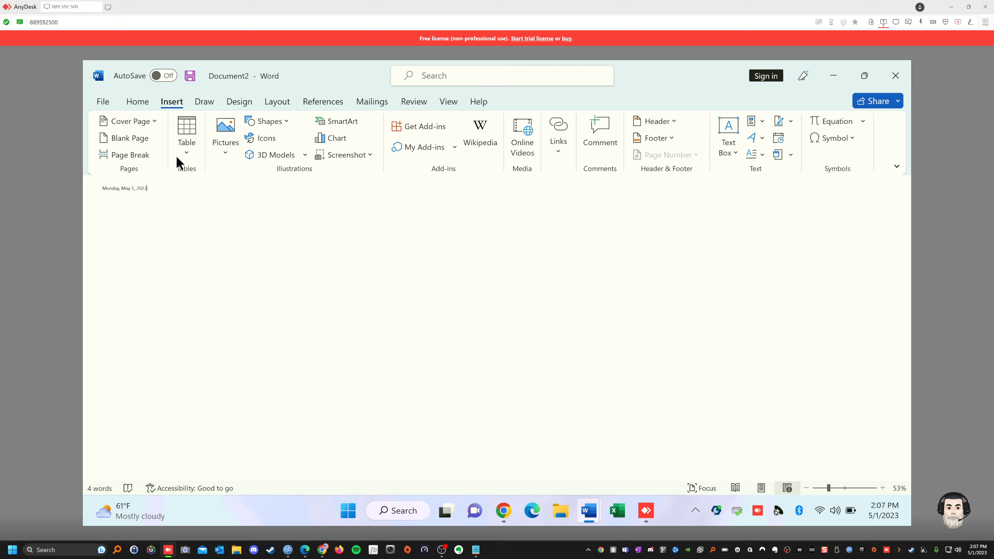
left_click(200, 104)
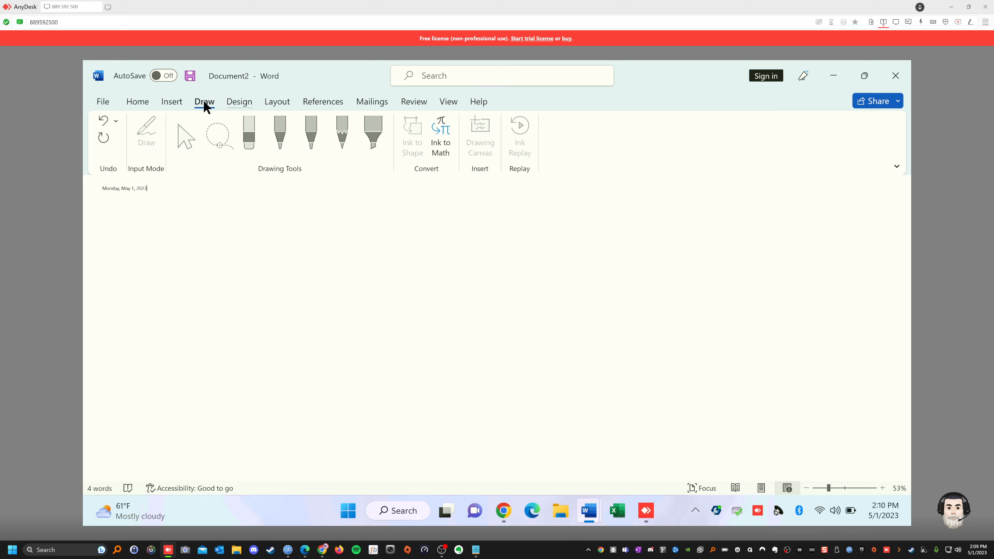
Look through the built-in document themes and open the browser for theme files, closing it without choosing one
left_click(238, 102)
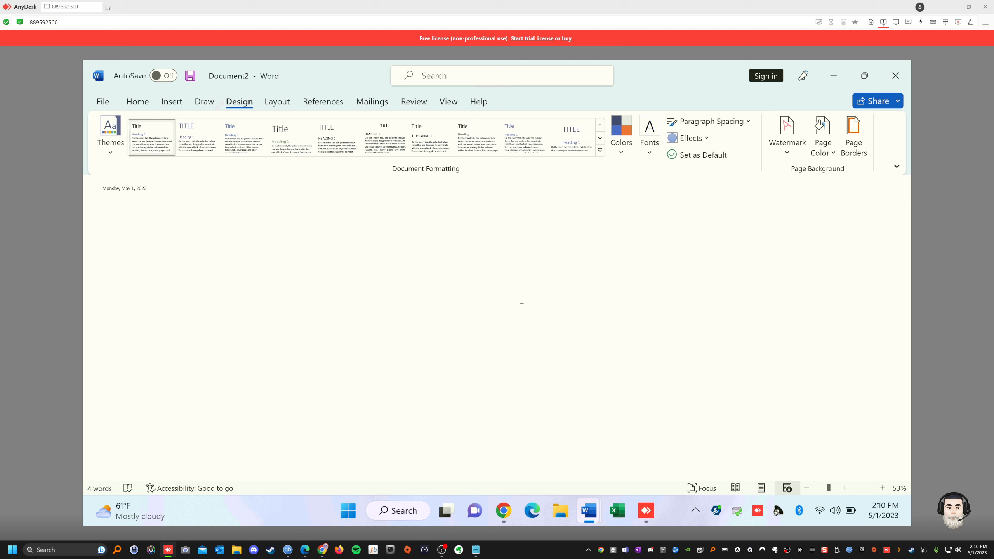
left_click(107, 132)
left_click_drag(307, 264, 307, 359)
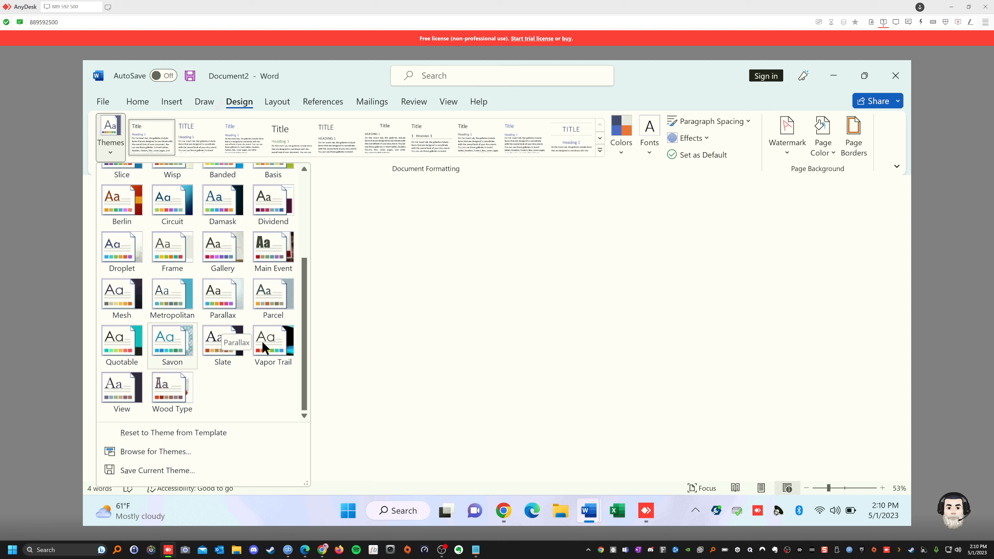
left_click_drag(306, 347, 304, 247)
left_click(159, 452)
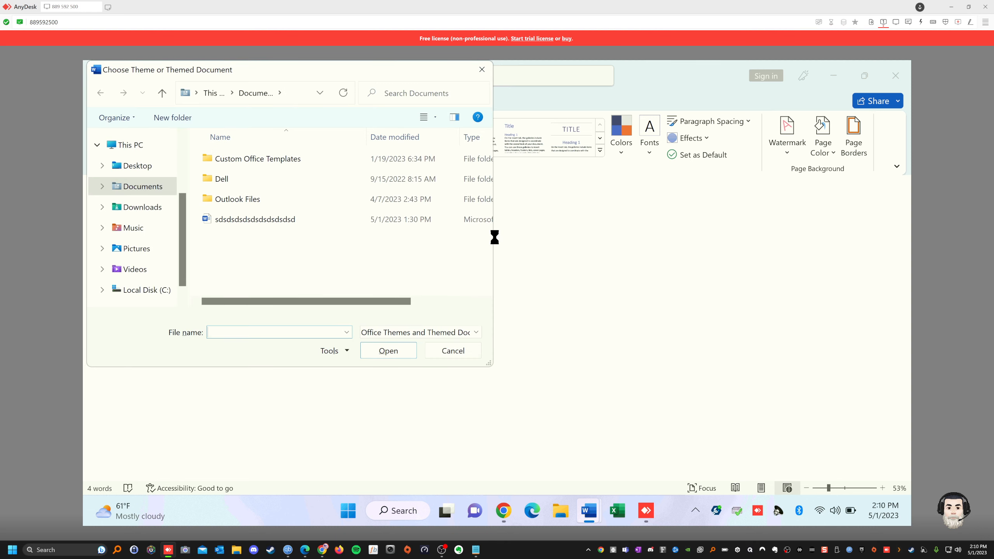
left_click(482, 69)
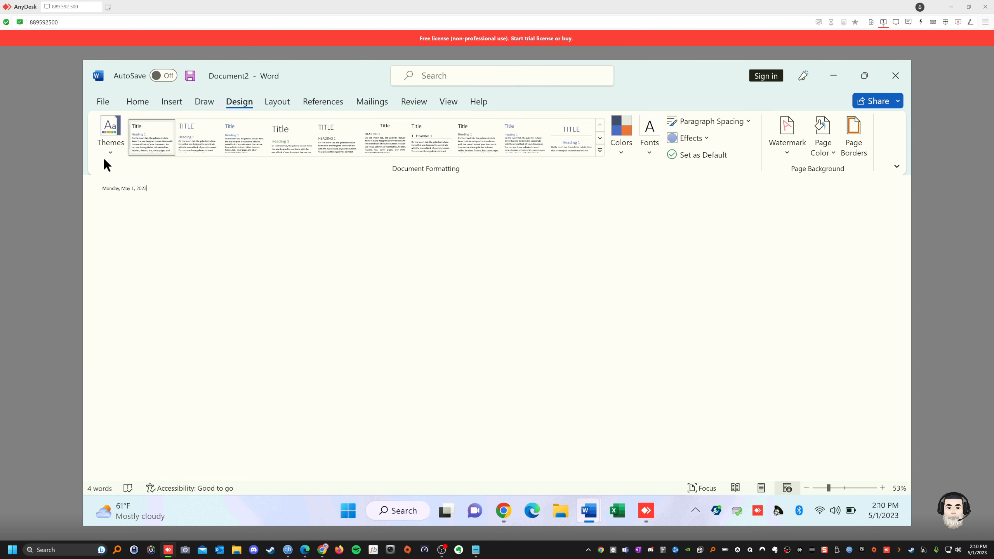
Reset the document to the theme from its template and apply the style set with a large black title and grey heading
left_click(109, 148)
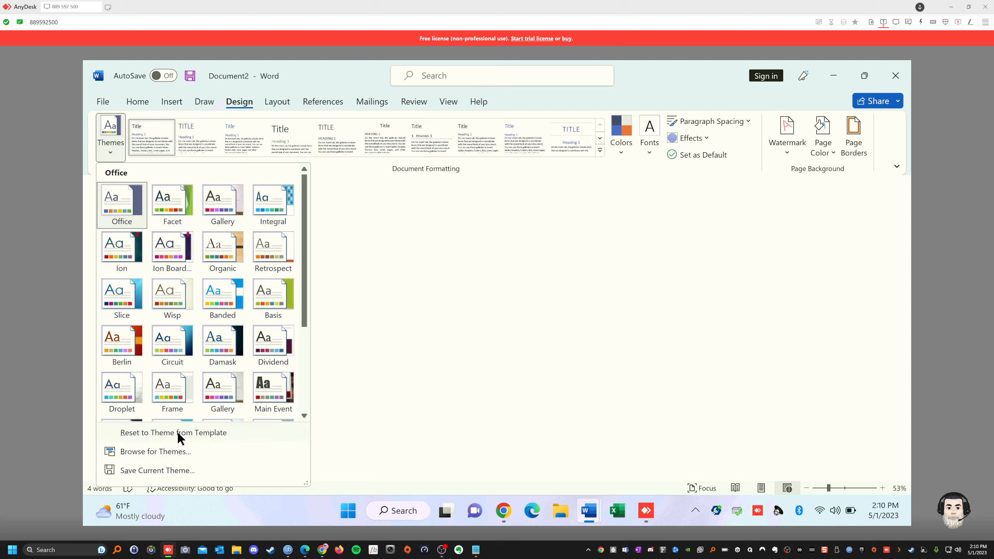
left_click(200, 432)
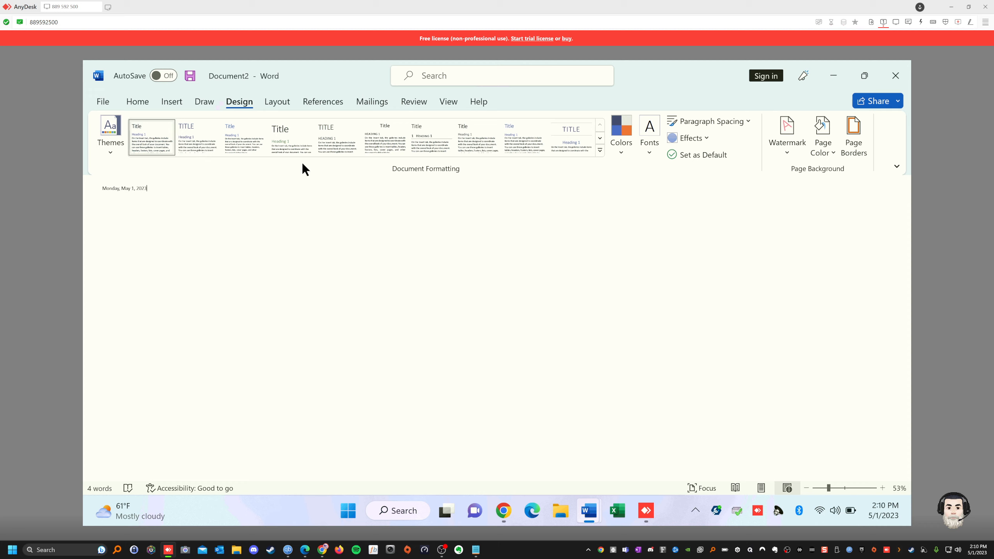
left_click(287, 145)
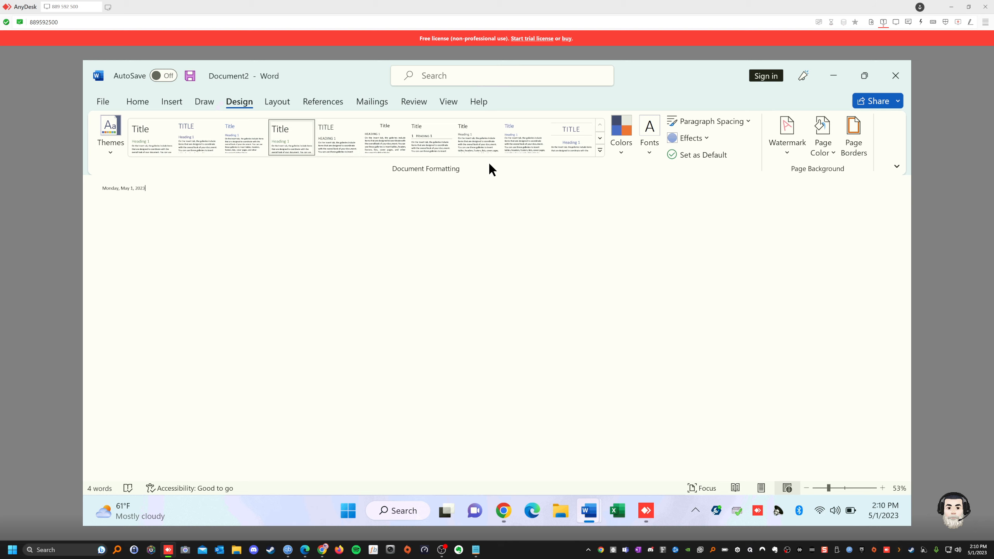
Examine the available theme color schemes and theme font pairs without applying any
left_click(620, 152)
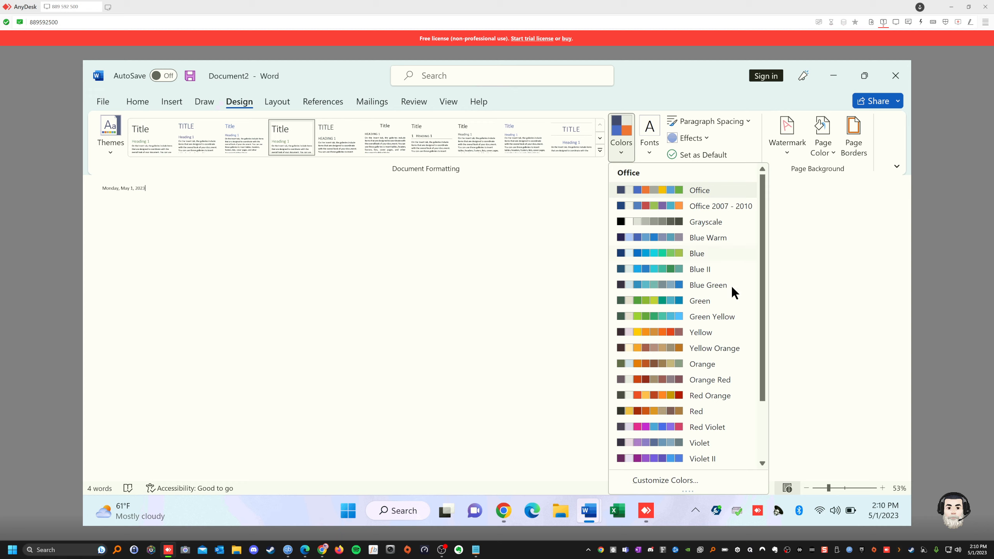
scroll(749, 388, "down", 3)
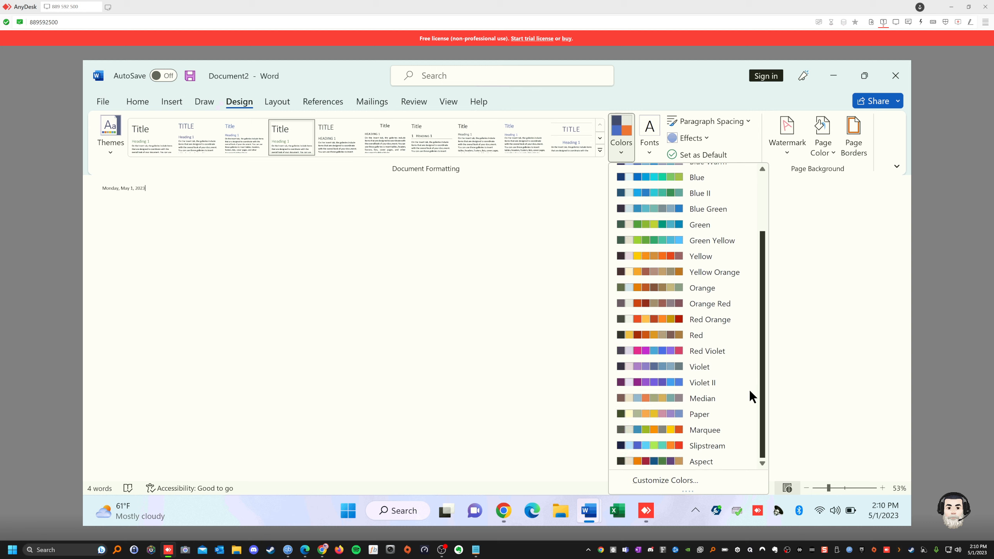
scroll(779, 292, "up", 3)
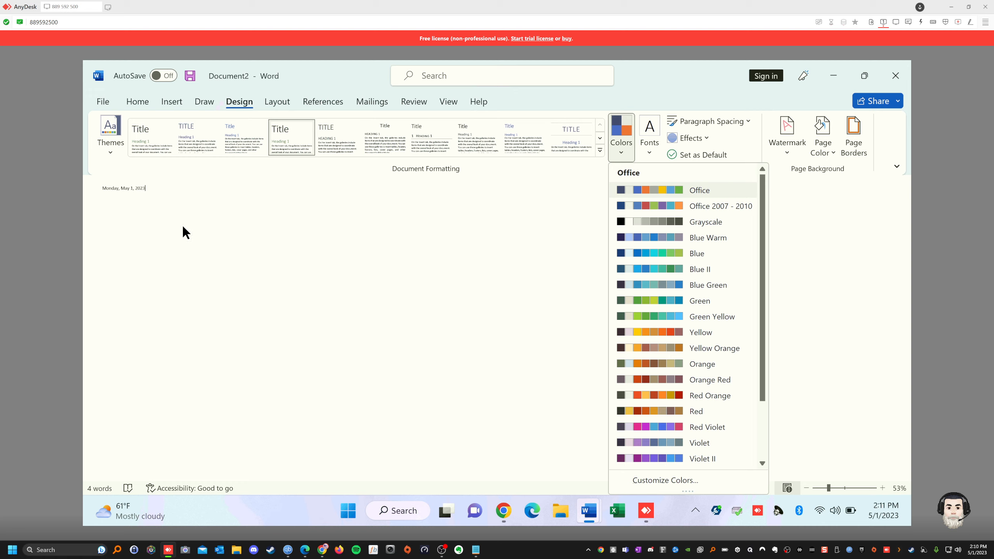
left_click(653, 126)
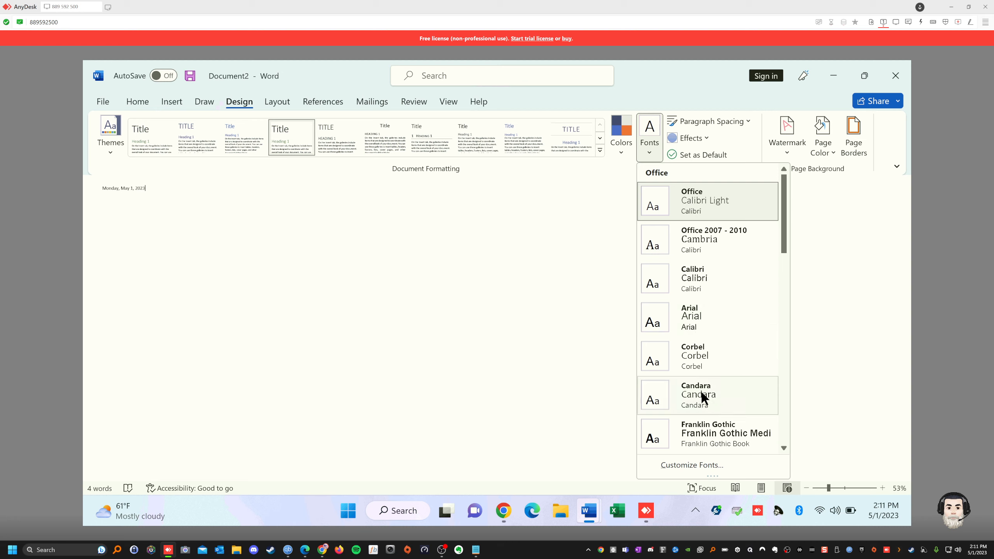
scroll(708, 373, "down", 10)
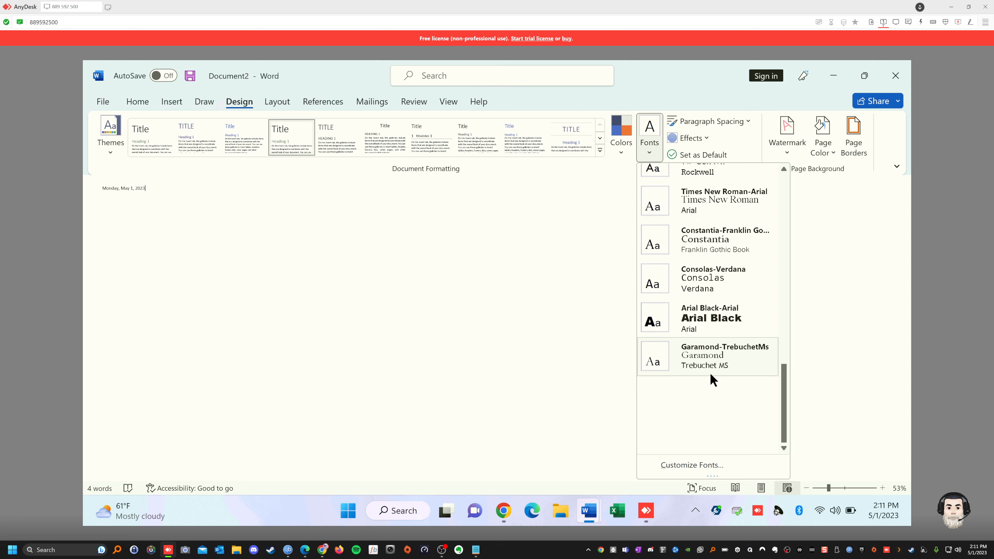
scroll(785, 407, "up", 2)
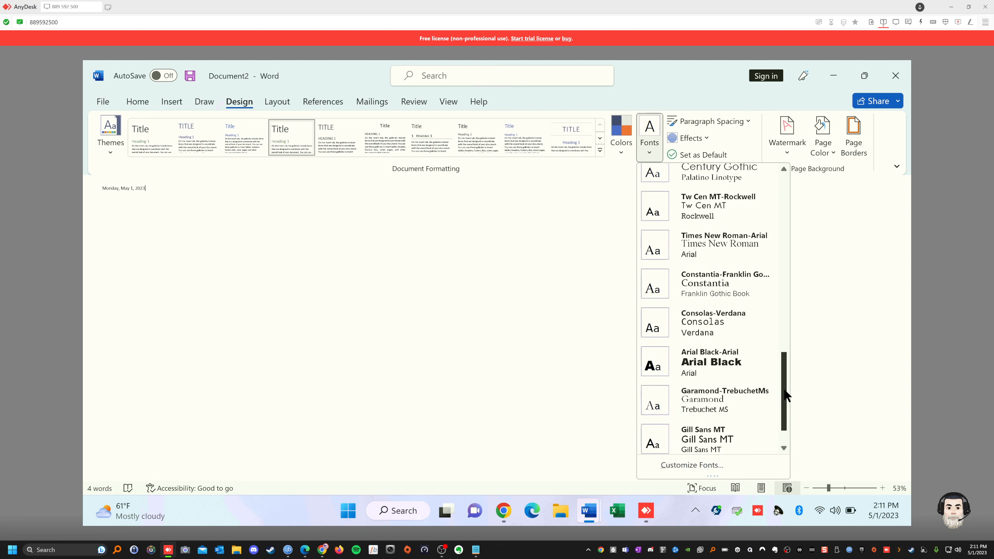
scroll(786, 407, "down", 2)
scroll(785, 408, "up", 3)
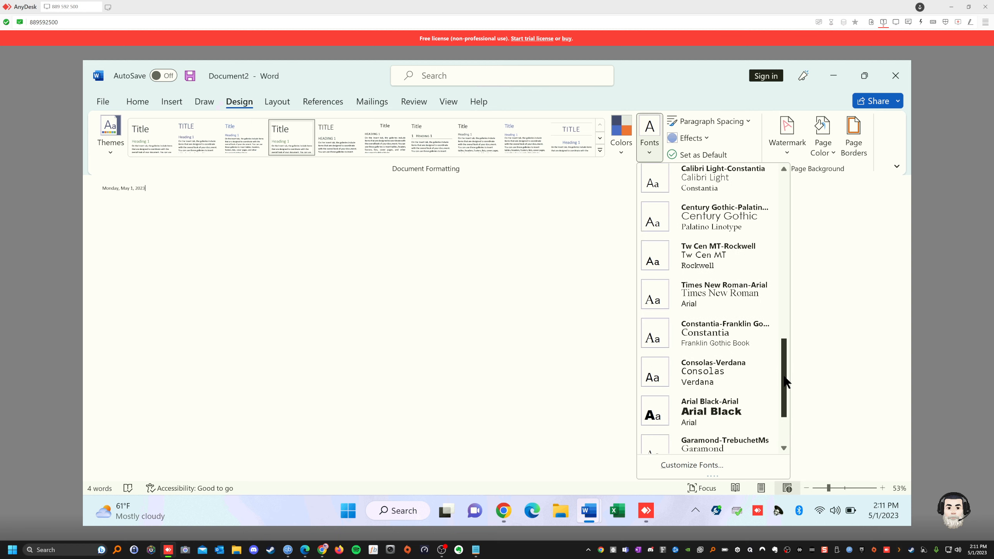
left_click(530, 239)
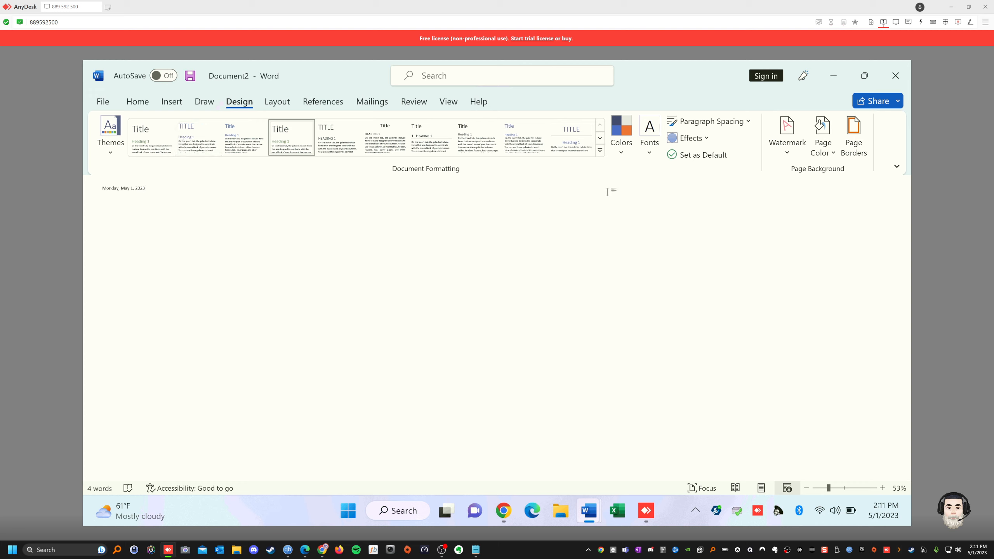
Examine the paragraph spacing presets and read the help article about changing themes, closing it when done
left_click(748, 122)
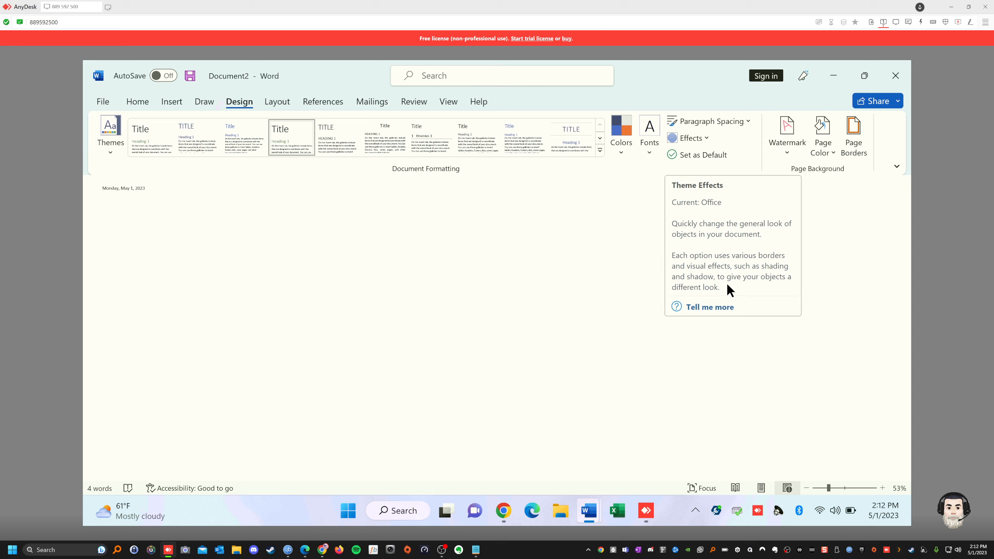
left_click(694, 306)
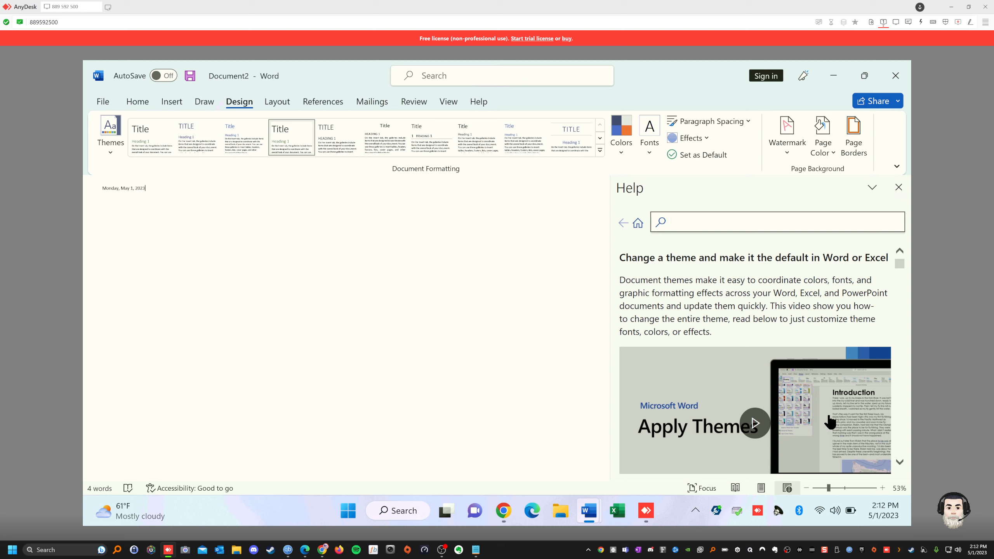
left_click(897, 187)
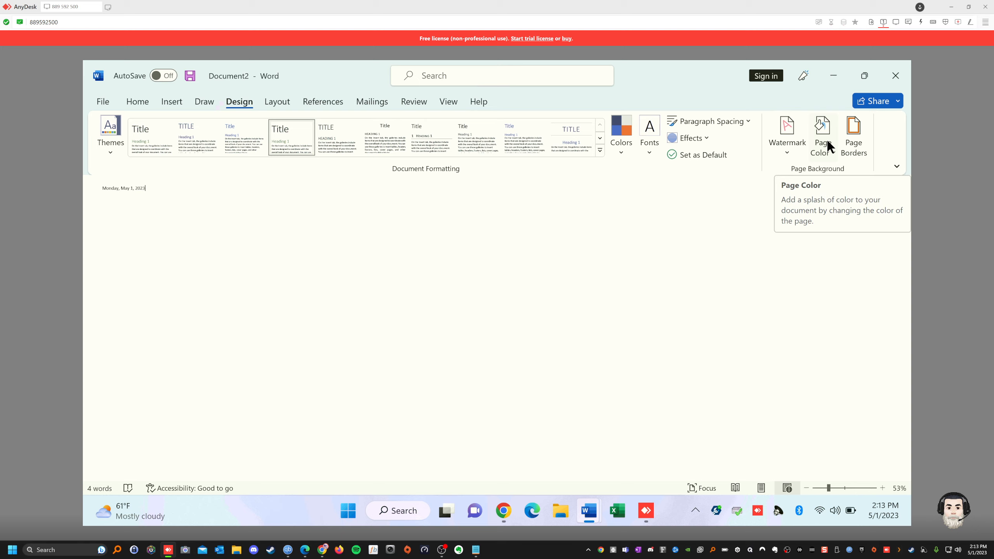
Look over the page color palette and browse the watermark gallery's Confidential, Disclaimers and Urgent designs without applying one
left_click(816, 134)
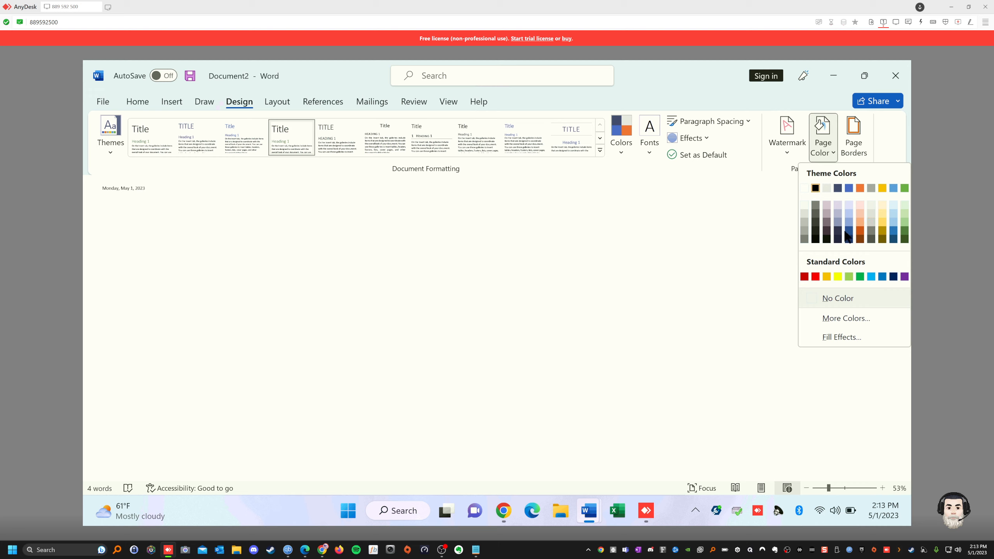
left_click(788, 129)
left_click(788, 130)
left_click(788, 129)
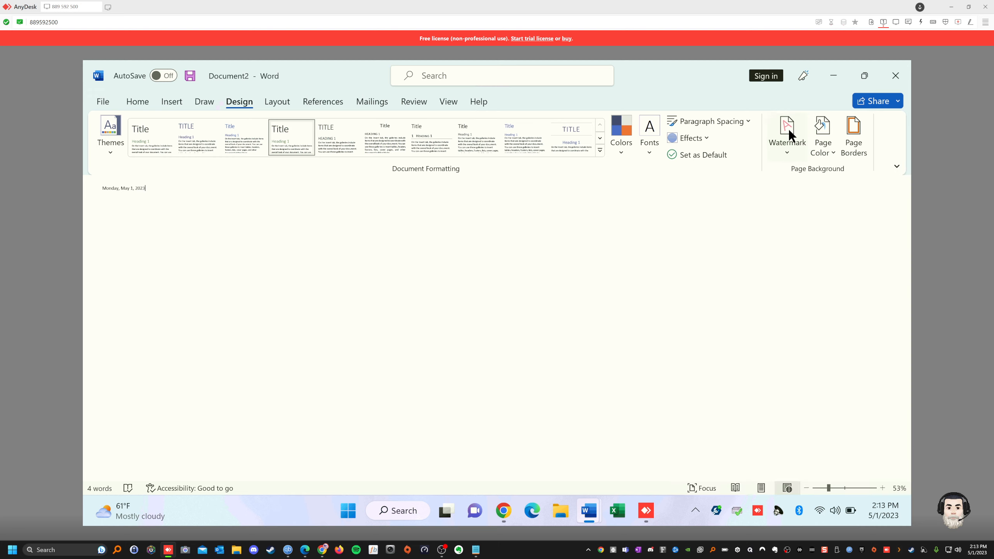
left_click(789, 133)
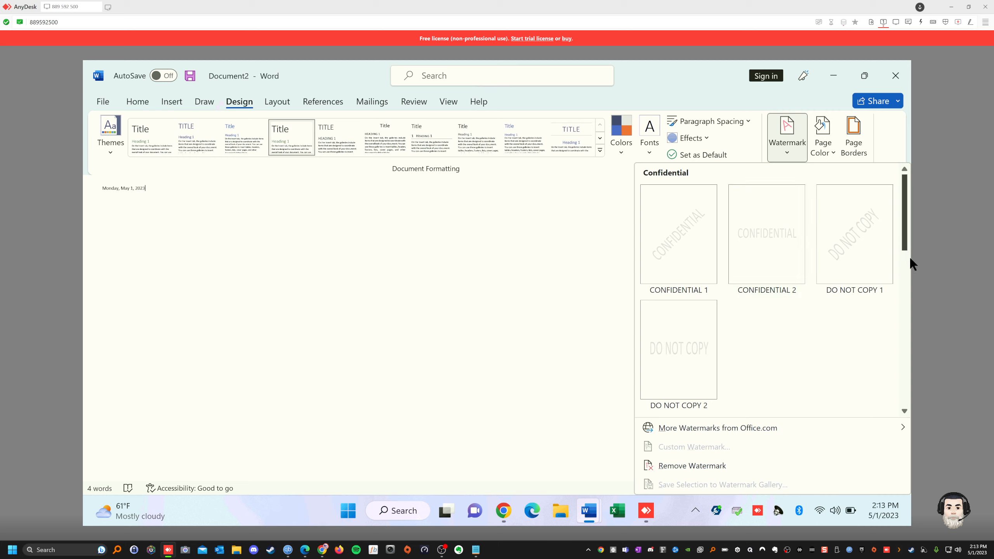
scroll(910, 261, "down", 2)
scroll(913, 270, "down", 3)
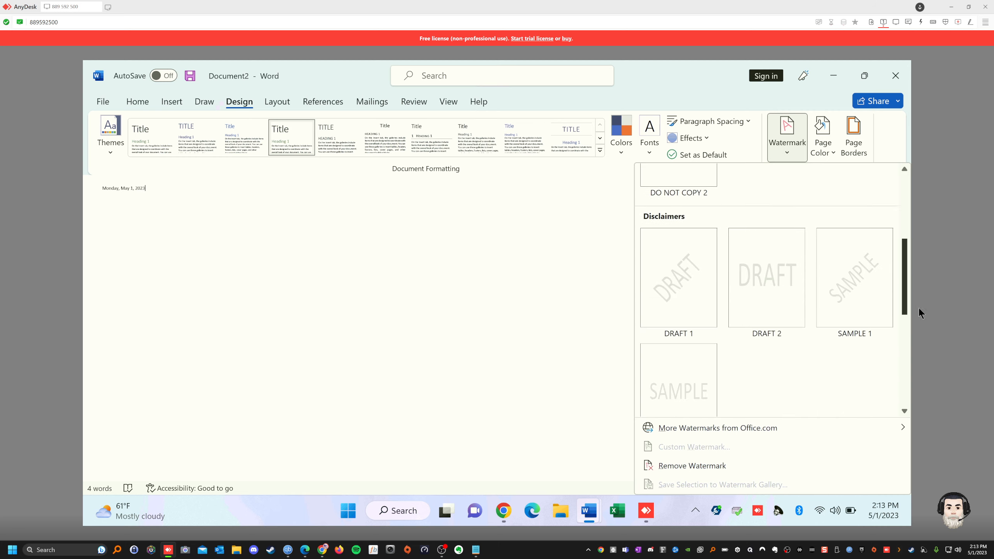
scroll(923, 325, "down", 3)
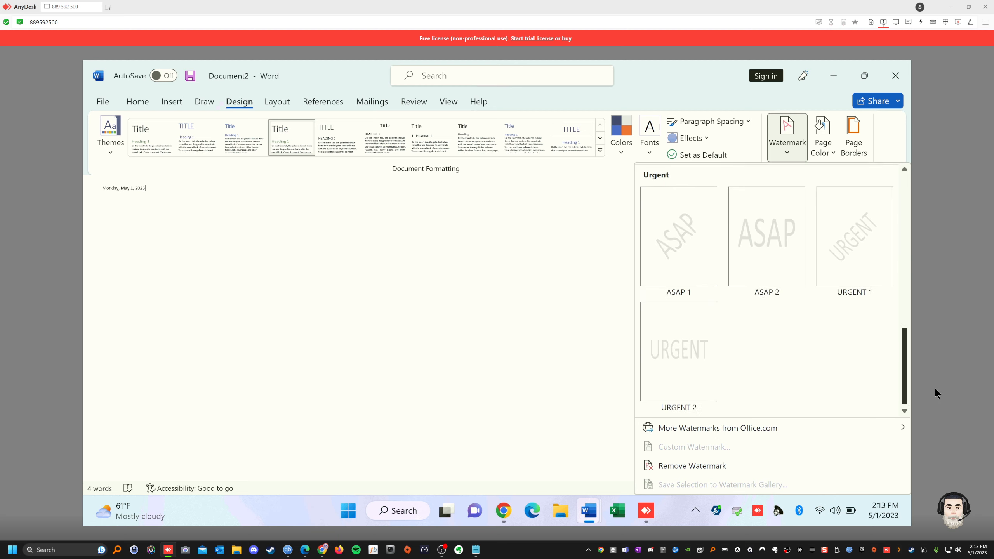
scroll(933, 341, "up", 6)
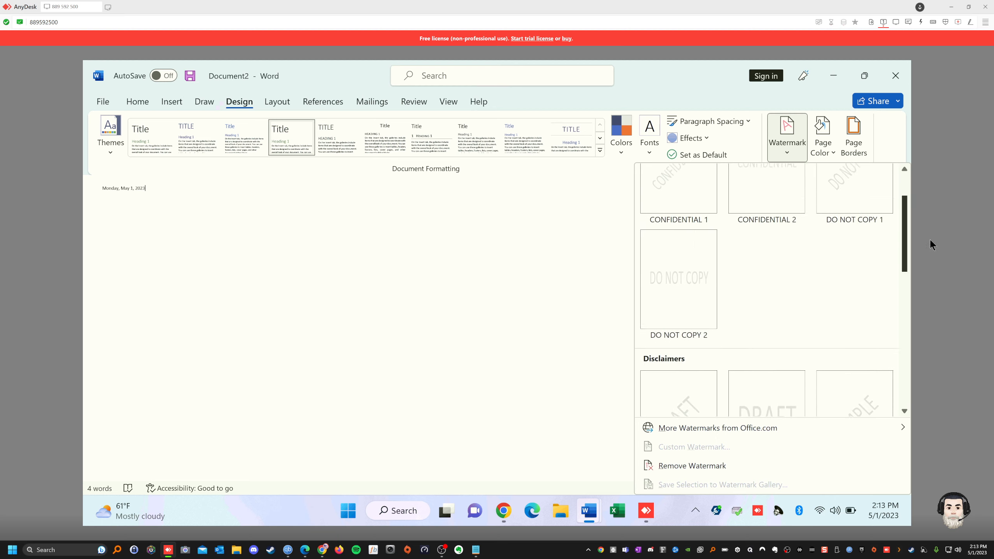
Try a custom light green page color with hex #86E0B1, cancelling the color choice
left_click(825, 125)
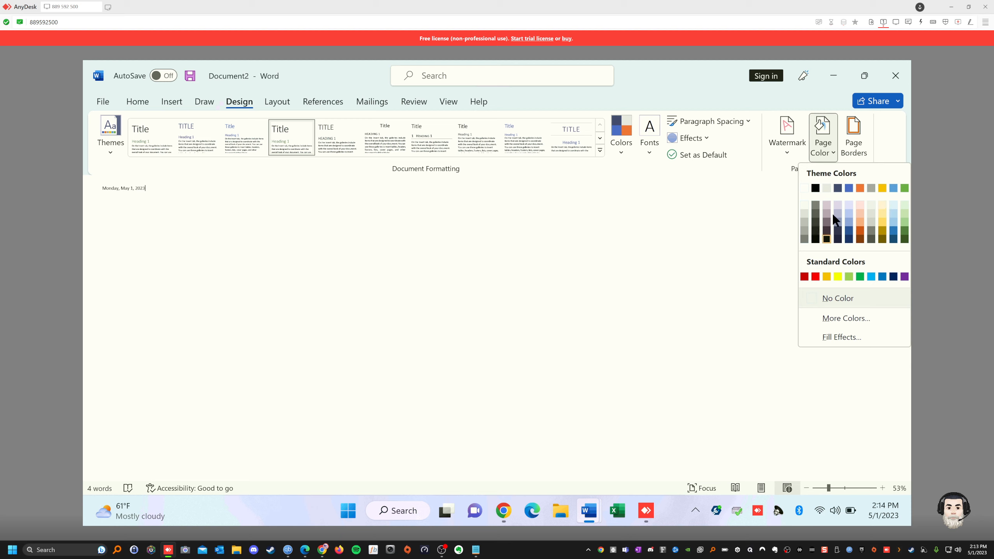
left_click(846, 318)
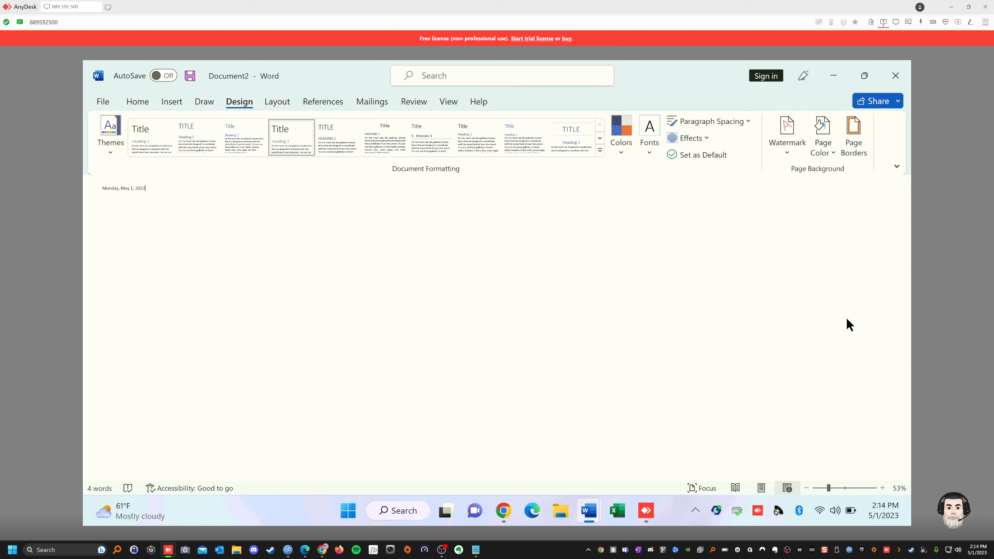
left_click(435, 267)
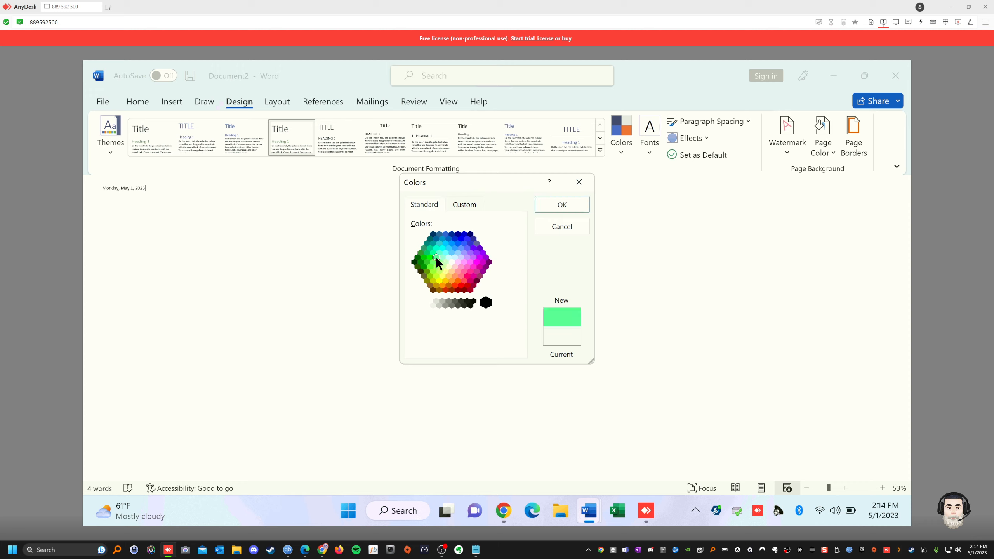
left_click(462, 203)
mouse_move(464, 249)
left_mouse_down()
mouse_move(432, 240)
mouse_move(451, 245)
left_mouse_up()
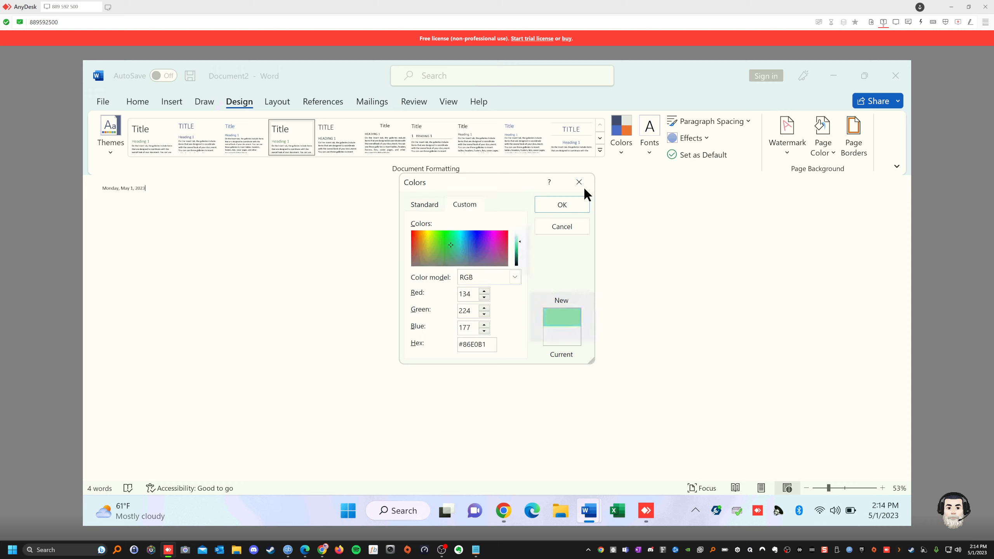
left_click(578, 224)
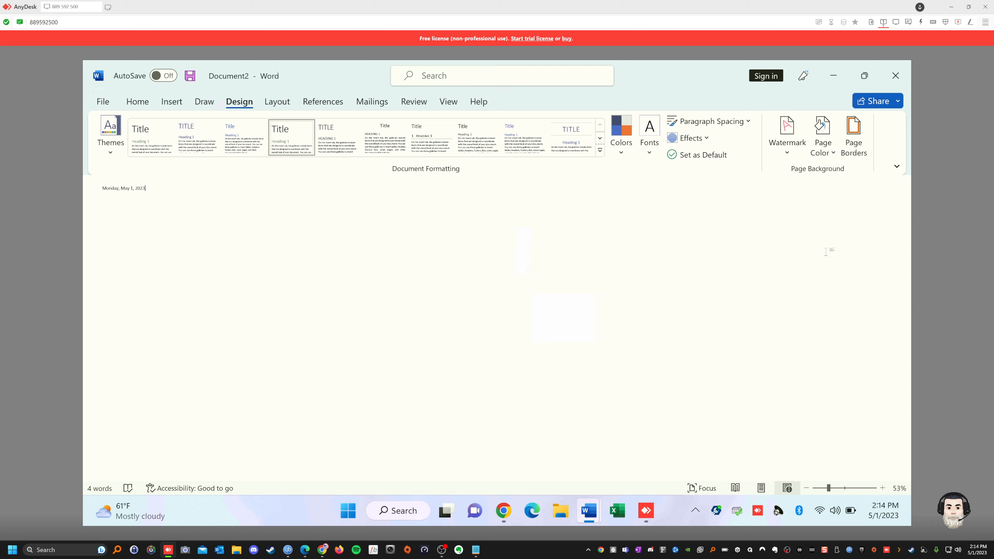
Try the page border settings, choose Box, and set the border color to the orange theme color
left_click(854, 137)
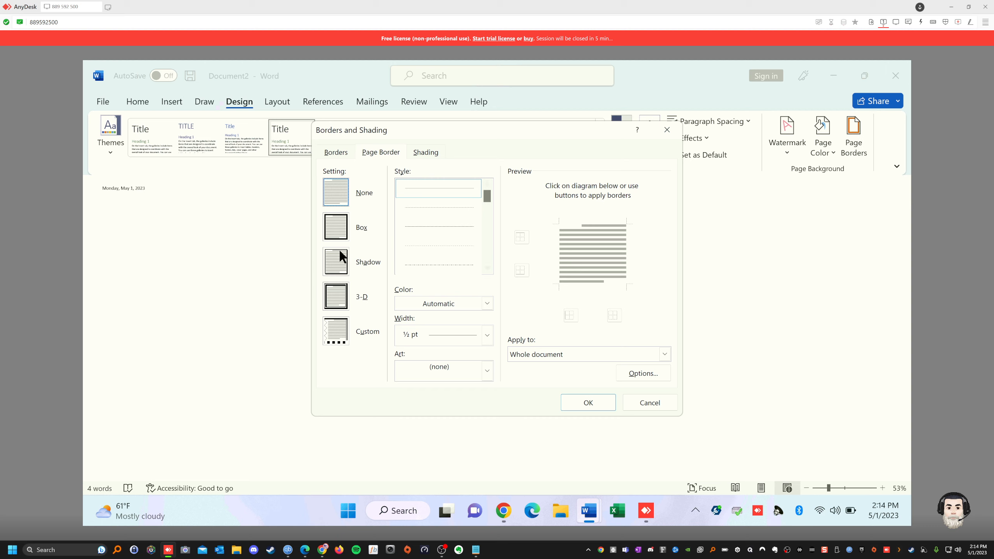
left_click(337, 266)
left_click(336, 326)
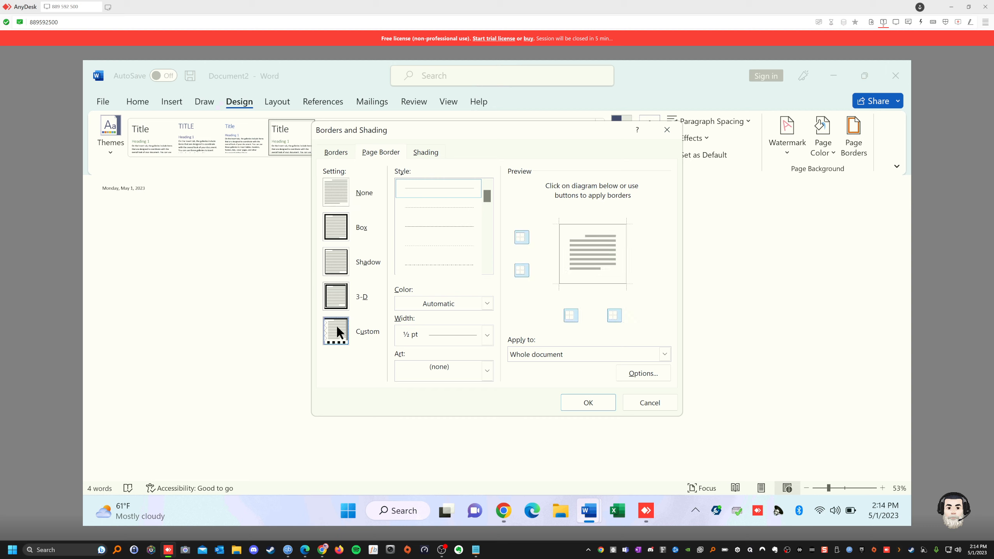
left_click(341, 297)
left_click(335, 261)
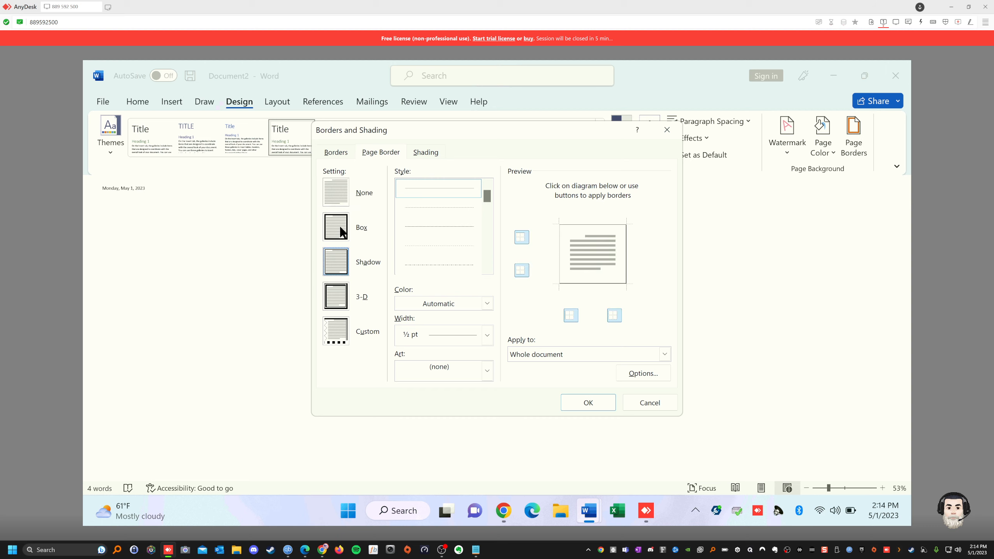
left_click(340, 229)
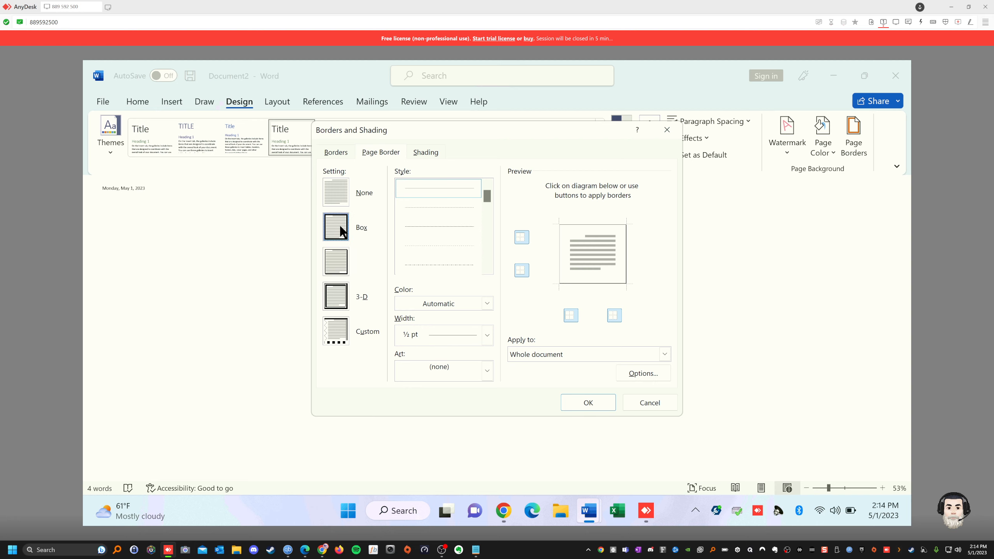
left_click(485, 302)
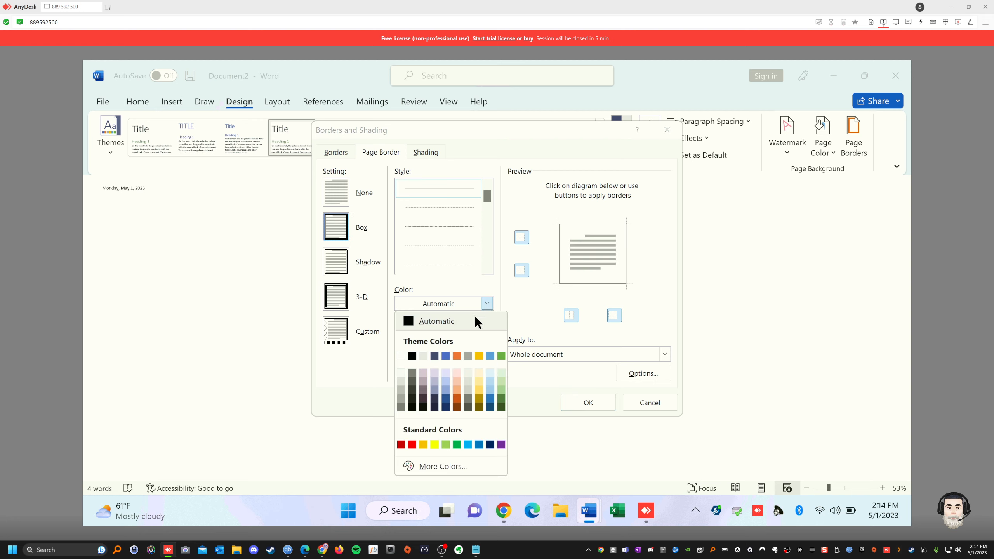
left_click(457, 356)
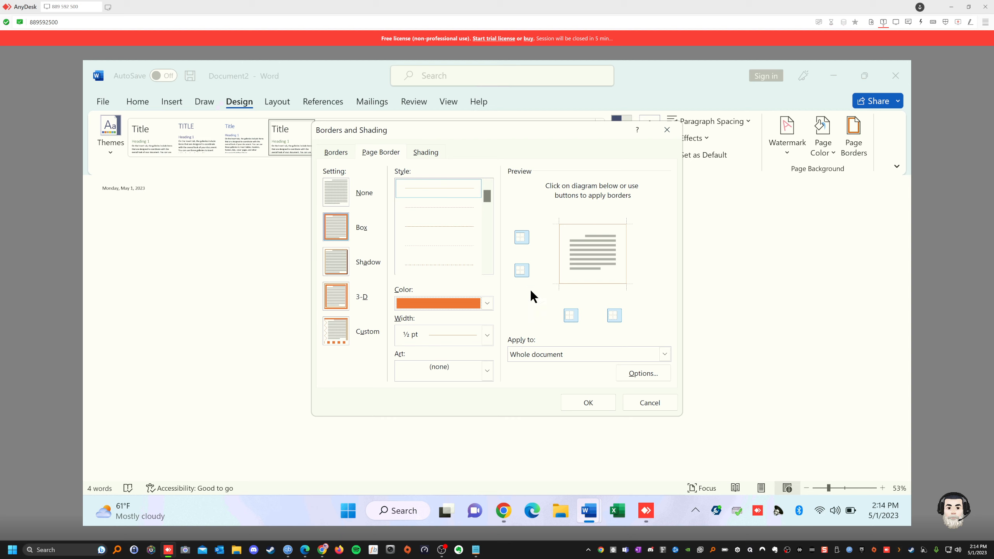
Try switching individual page border edges off and on, keeping the border applied to the whole document
left_click(521, 236)
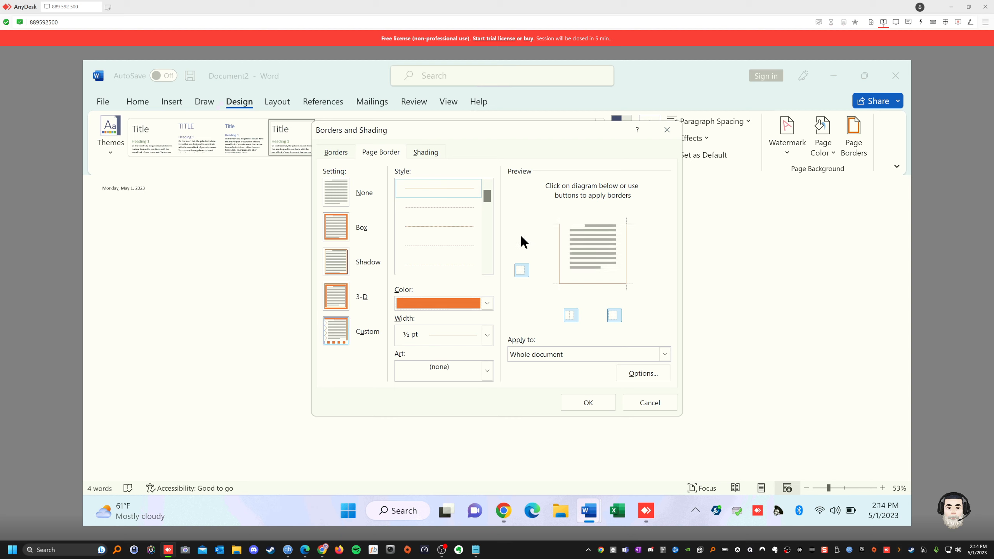
left_click(518, 267)
left_click(518, 267)
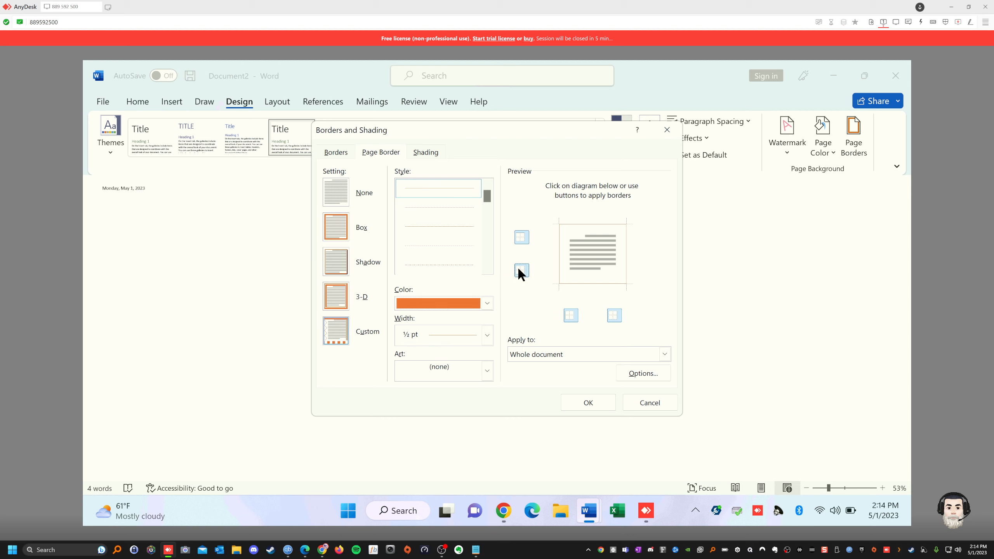
left_click(571, 314)
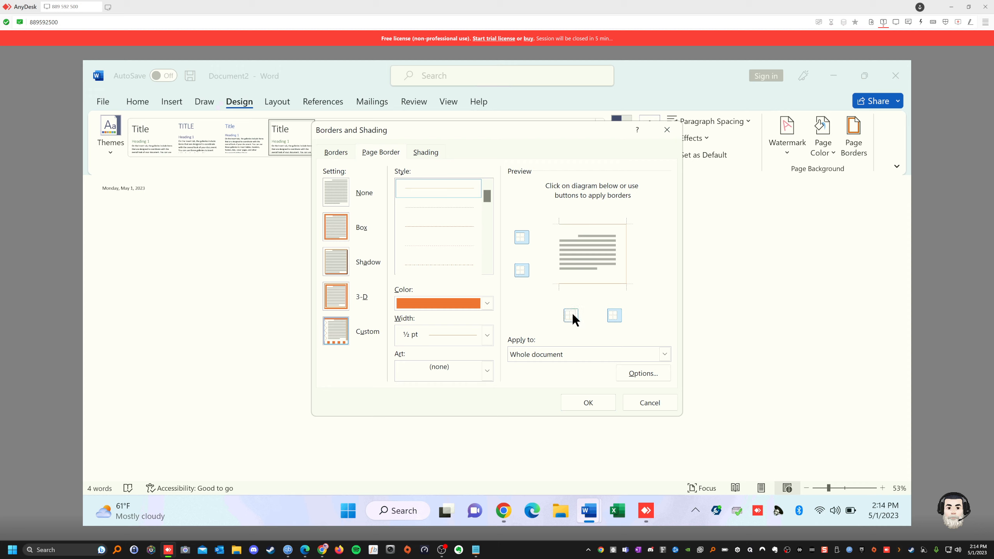
left_click(614, 315)
left_click(664, 355)
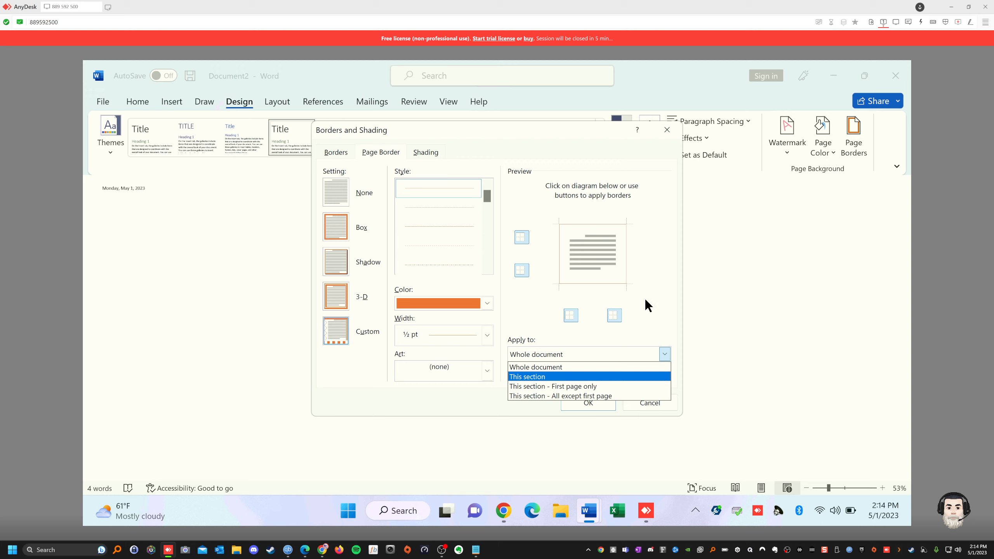
left_click(638, 359)
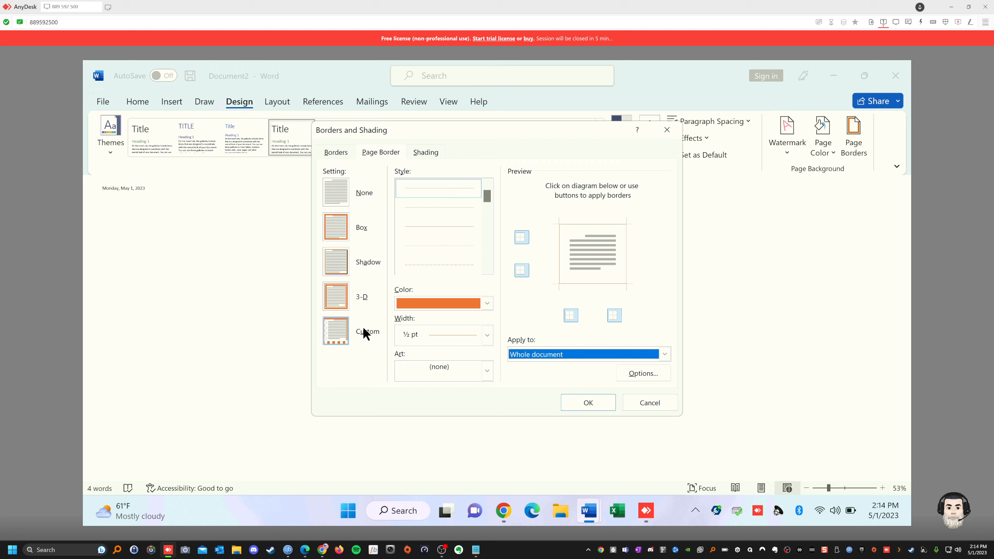
Shade the date paragraph with a black fill and a 5% gray pattern, and apply the border and shading settings
left_click(335, 152)
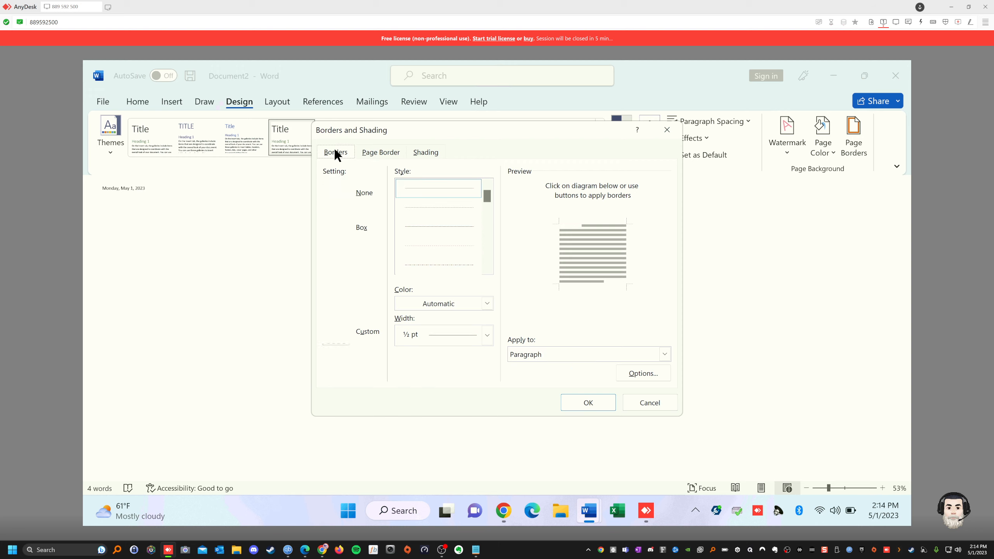
left_click(371, 151)
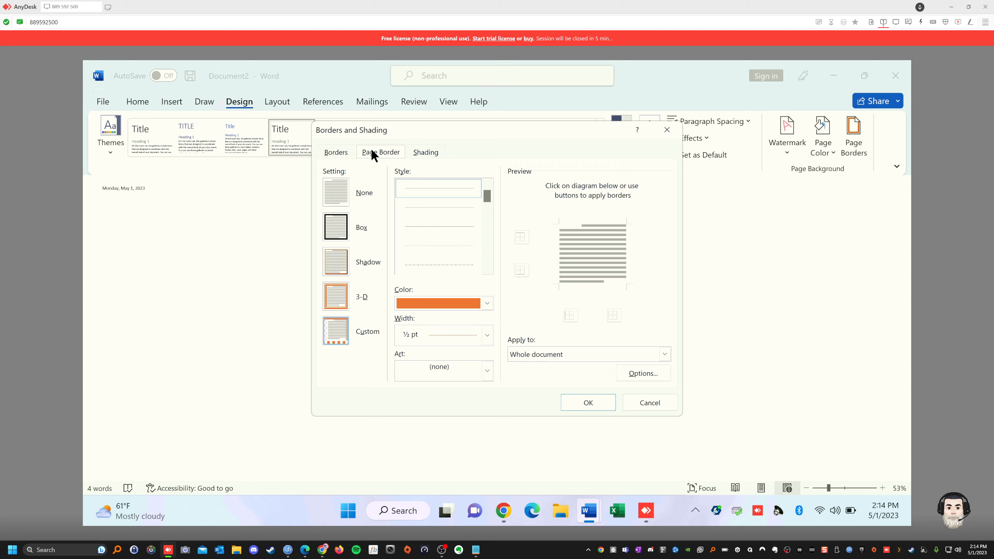
left_click(427, 153)
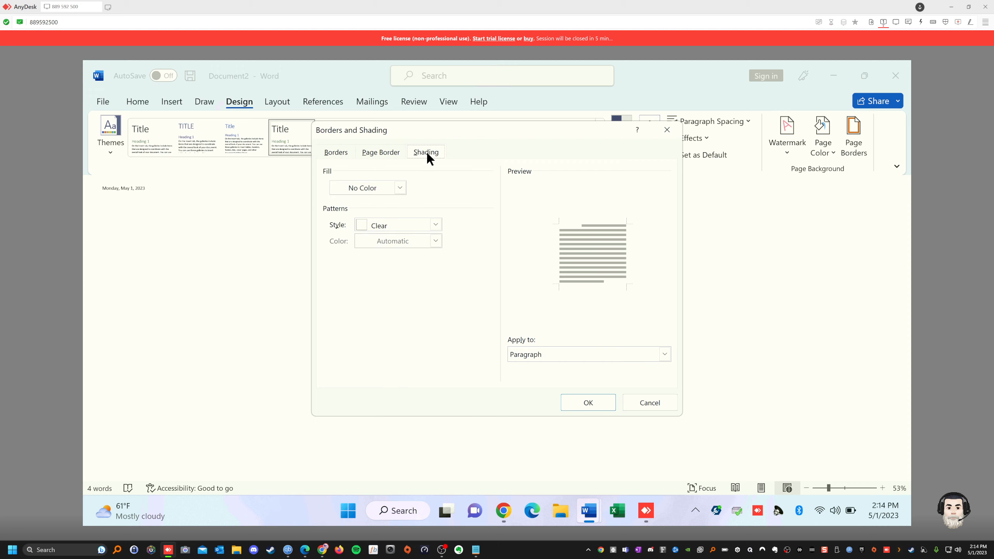
left_click(400, 188)
left_click(359, 221)
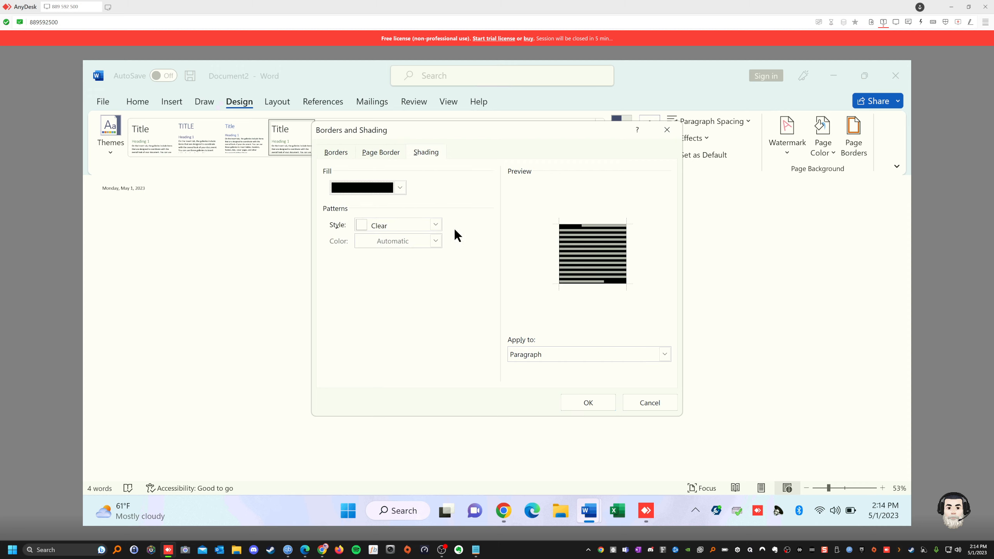
left_click(371, 226)
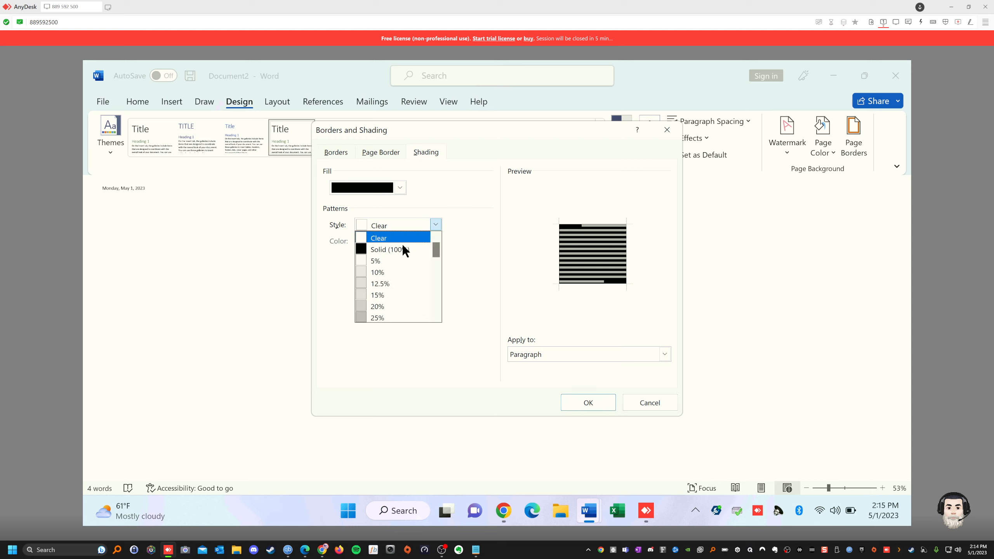
left_click(382, 267)
left_click(435, 241)
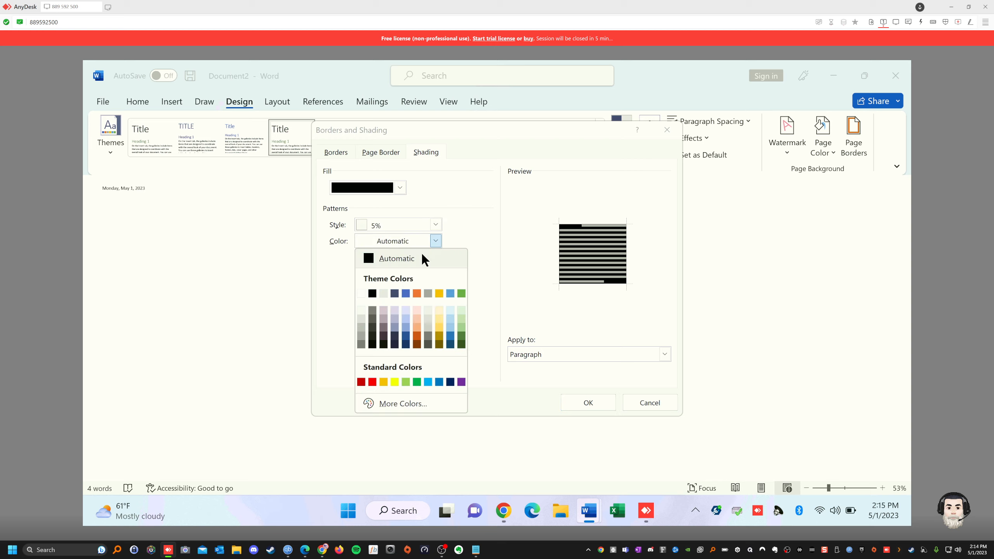
left_click(427, 293)
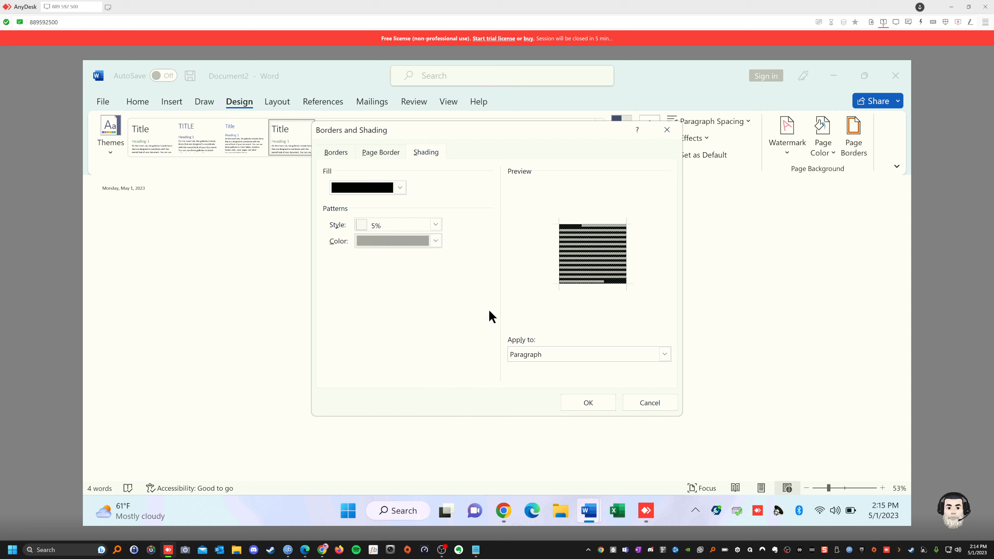
left_click(602, 396)
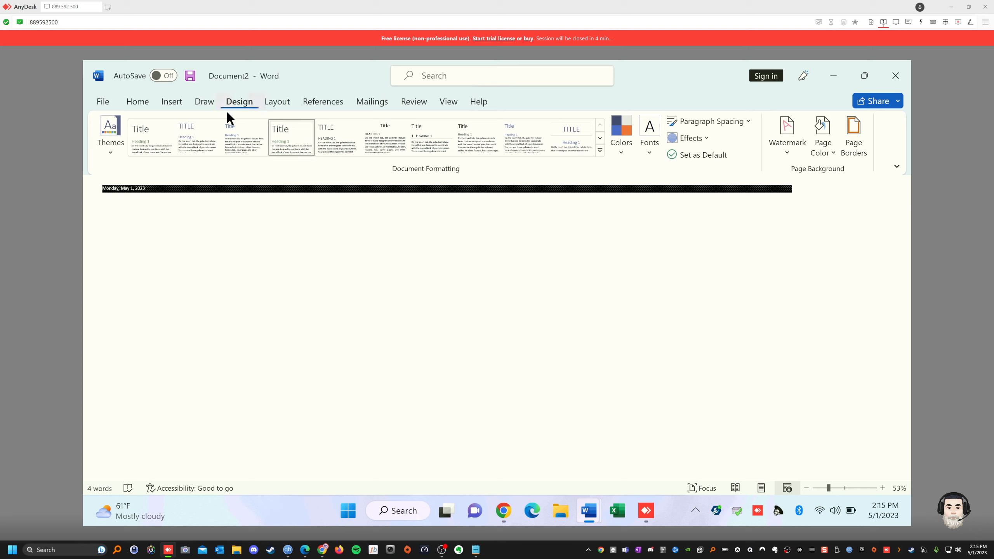
Apply the Narrow page margin preset, and replace it with the Moderate preset
left_click(276, 103)
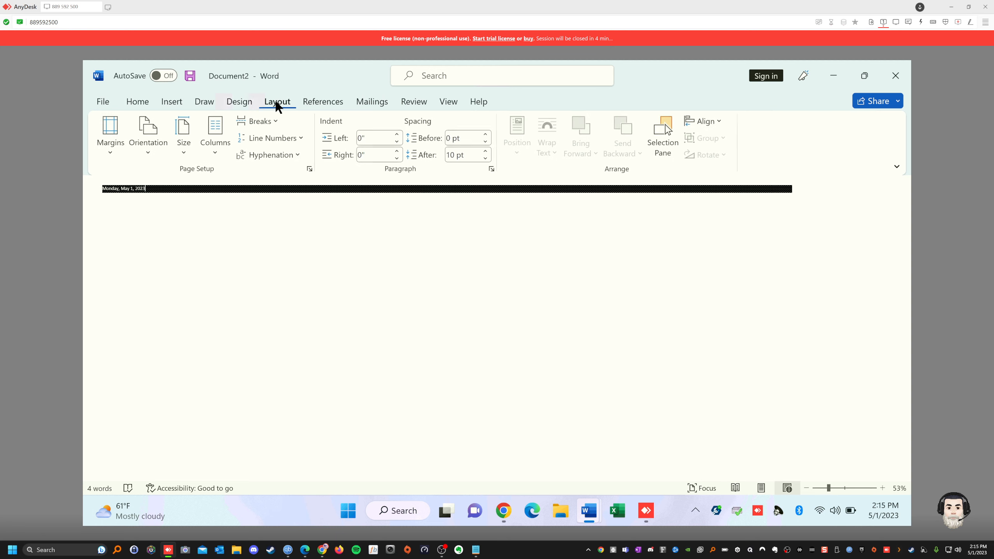
left_click(113, 126)
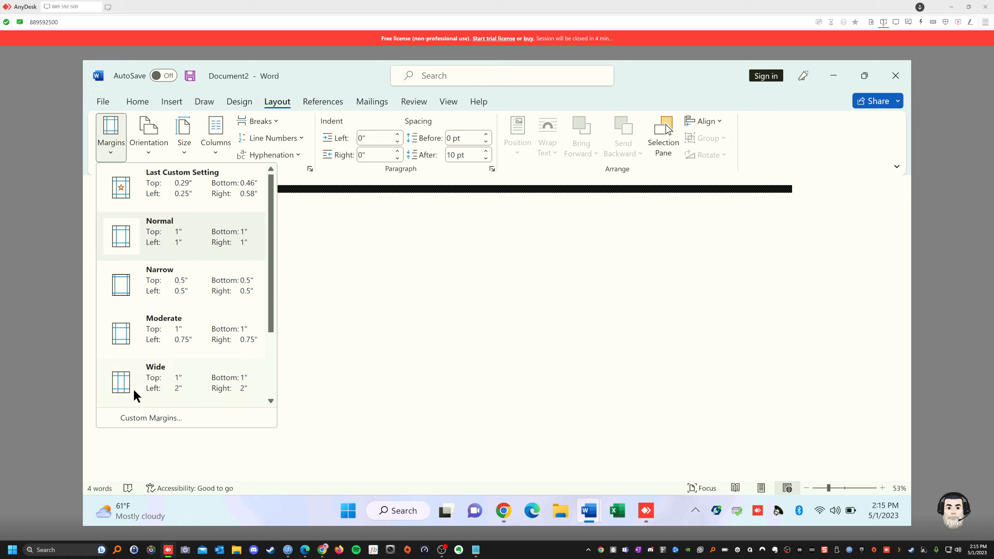
left_click(129, 286)
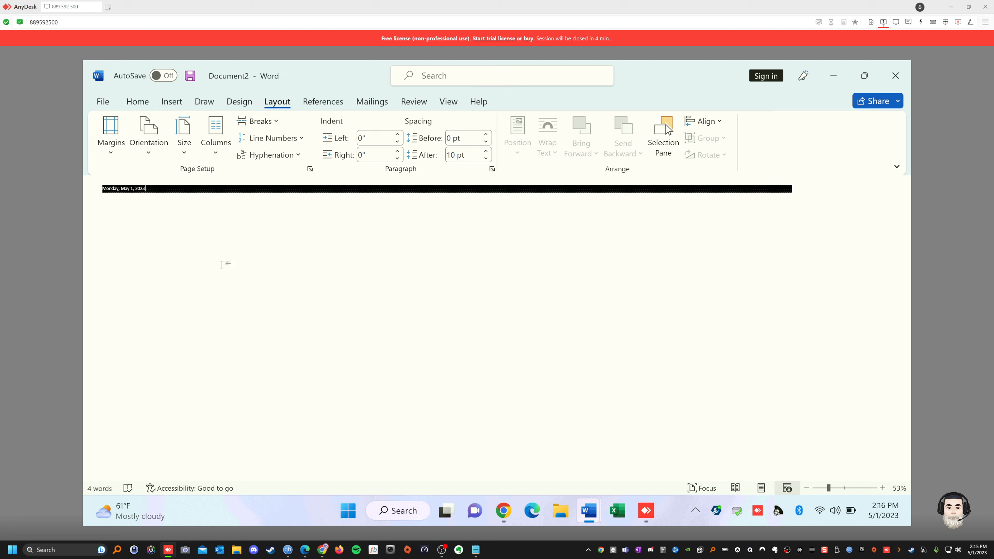
left_click(111, 137)
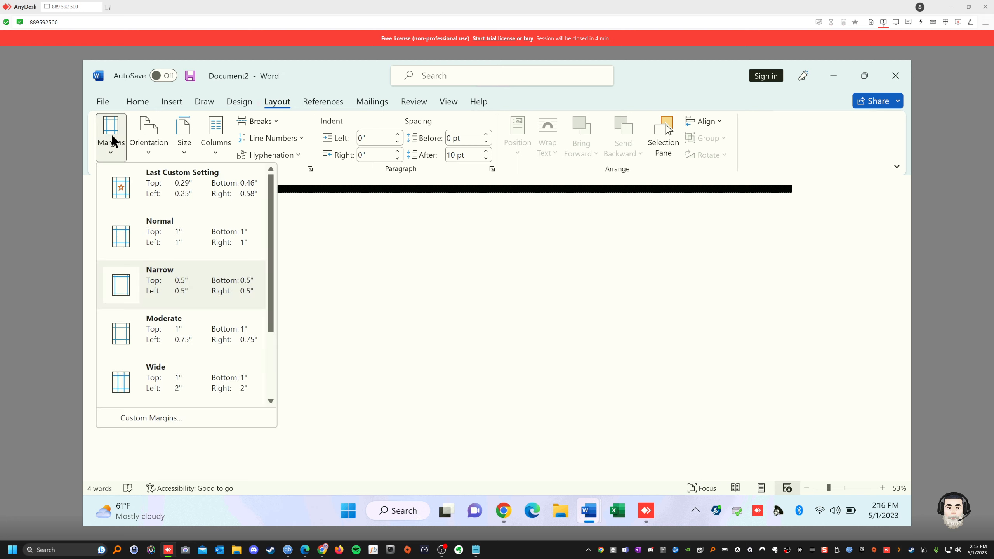
left_click(120, 333)
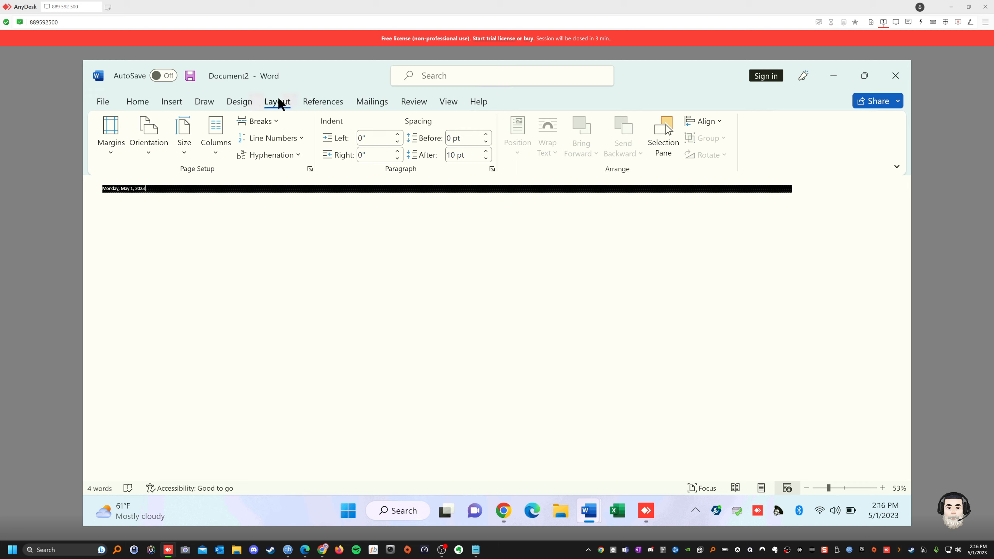
Try custom page margins, setting the top margin to 0.1 inch
left_click(114, 131)
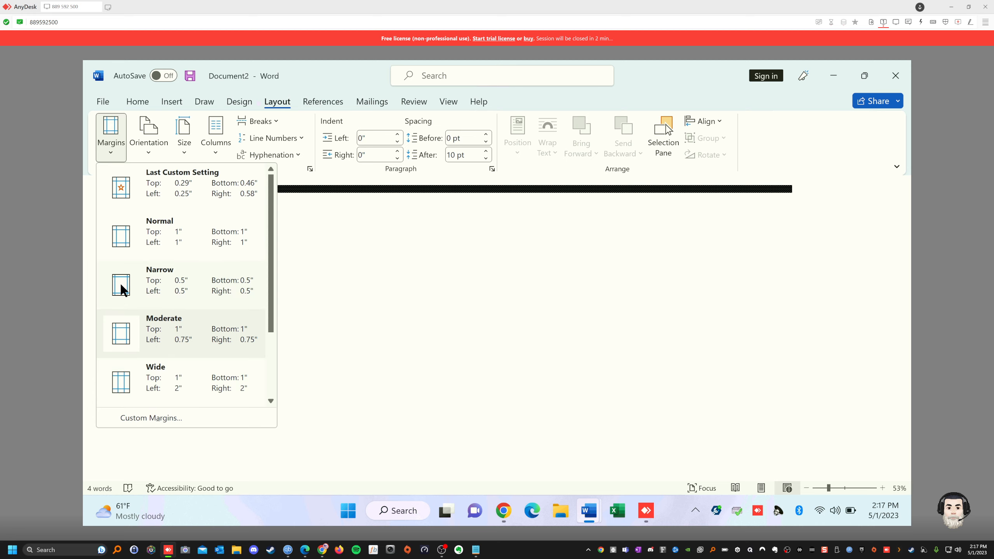
left_click(154, 417)
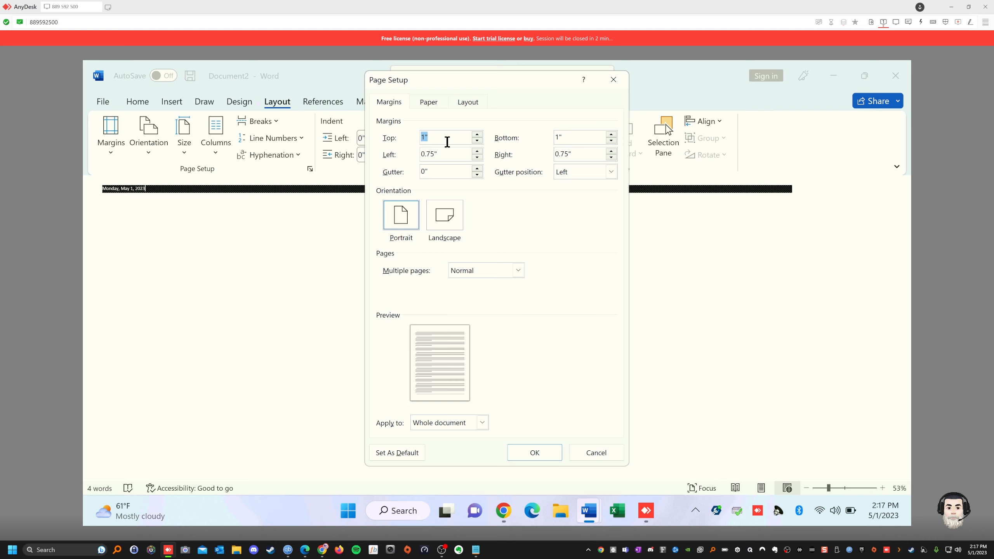
left_click(477, 140)
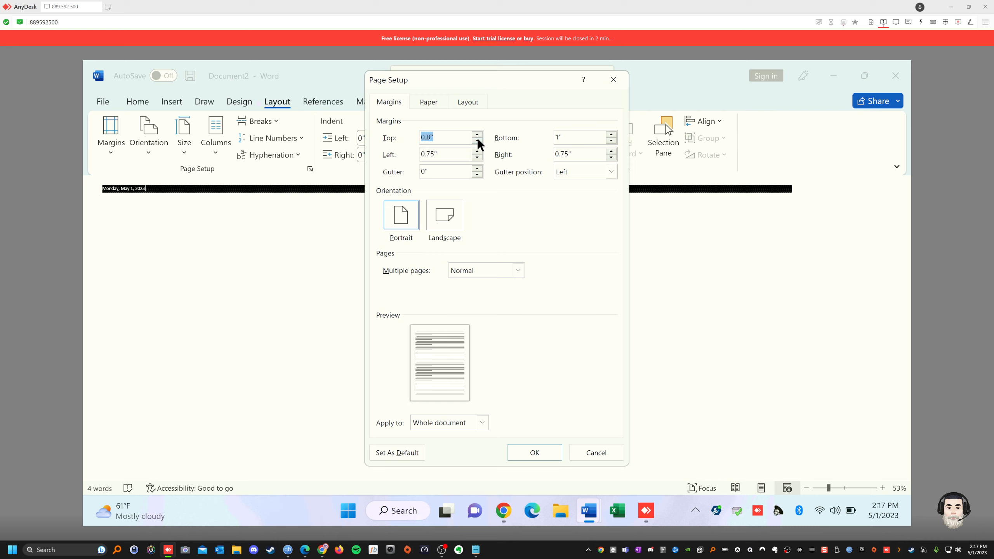
left_click(478, 140)
left_click(477, 140)
left_click(478, 140)
left_click(477, 140)
left_click(478, 140)
left_click(478, 141)
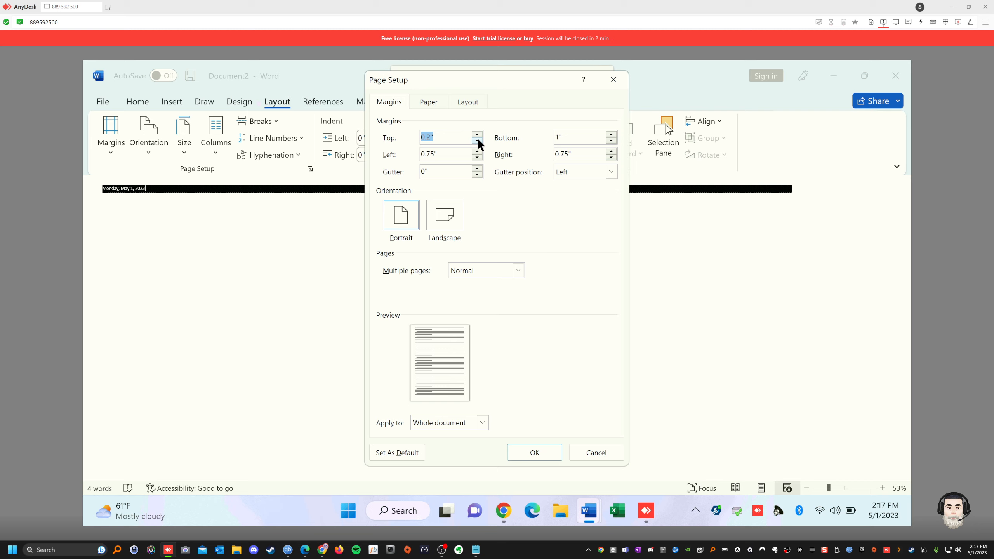
left_click(477, 141)
left_click(477, 140)
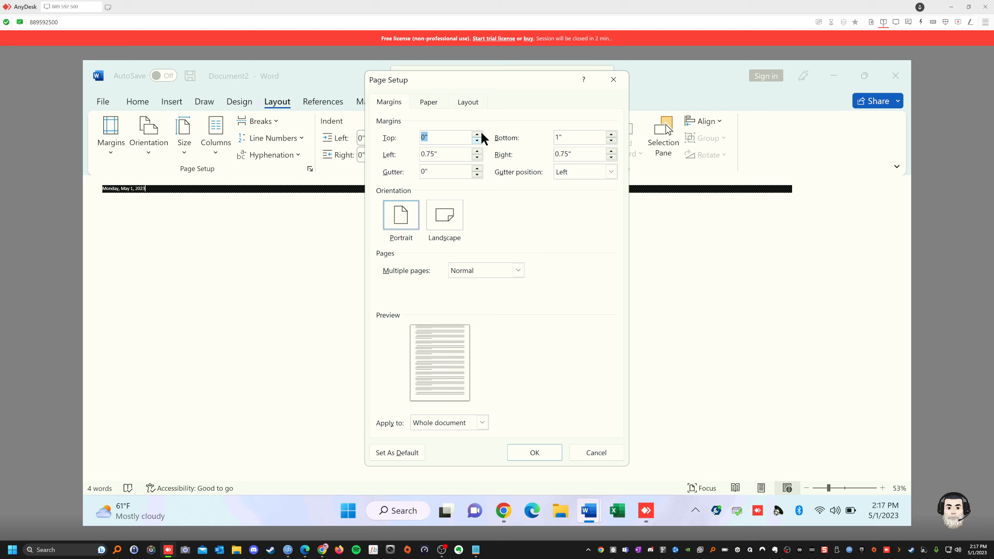
left_click(478, 134)
Try a custom left margin of 0.3 inch
left_click(477, 157)
left_click(477, 157)
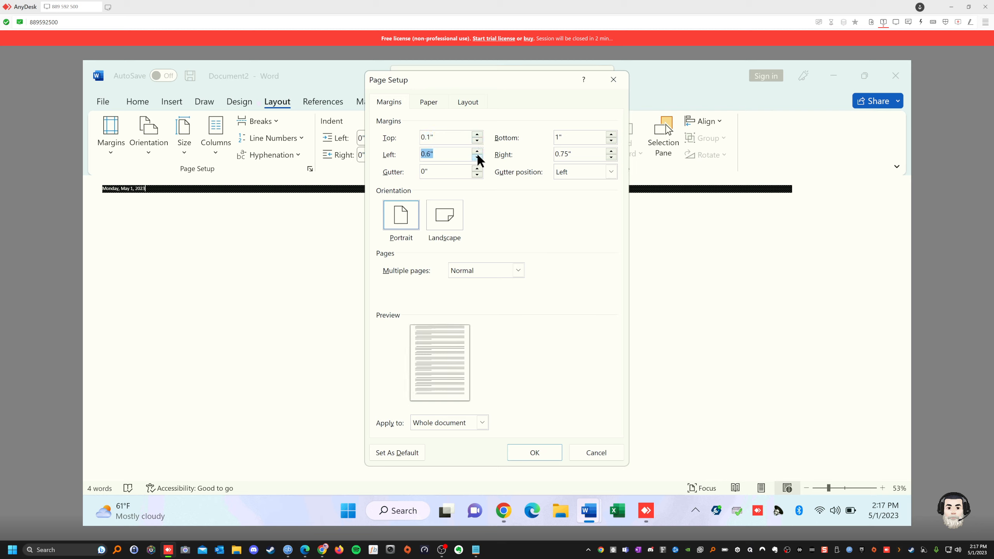
left_click(477, 157)
left_click(477, 157)
left_click(477, 158)
Try a bottom margin of 0.1 inch and a right margin of 0.5 inch, and dismiss the page setup without applying it
left_click(611, 140)
left_click(611, 141)
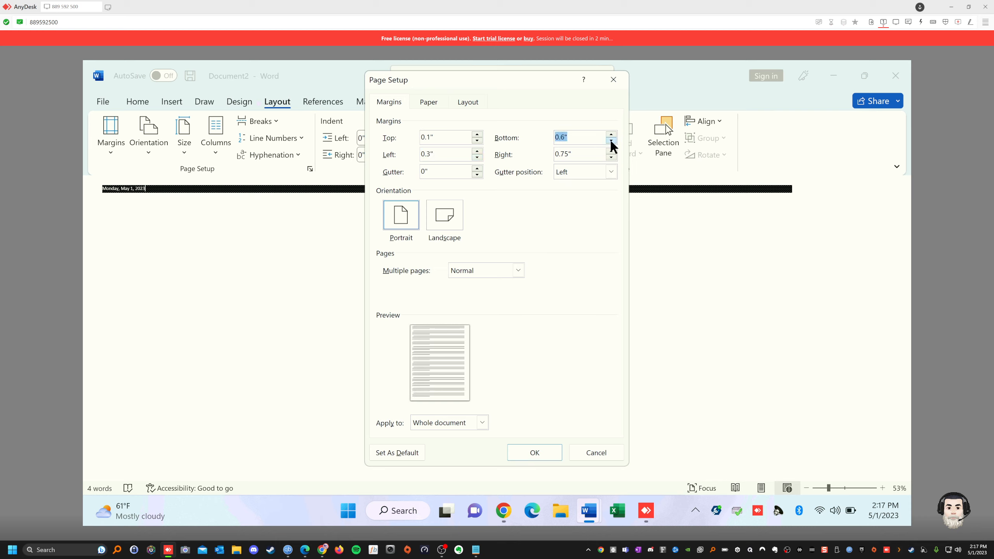
left_click(611, 140)
left_click(611, 140)
left_click(610, 140)
left_click(611, 140)
left_click(611, 157)
left_click(611, 157)
left_click(611, 157)
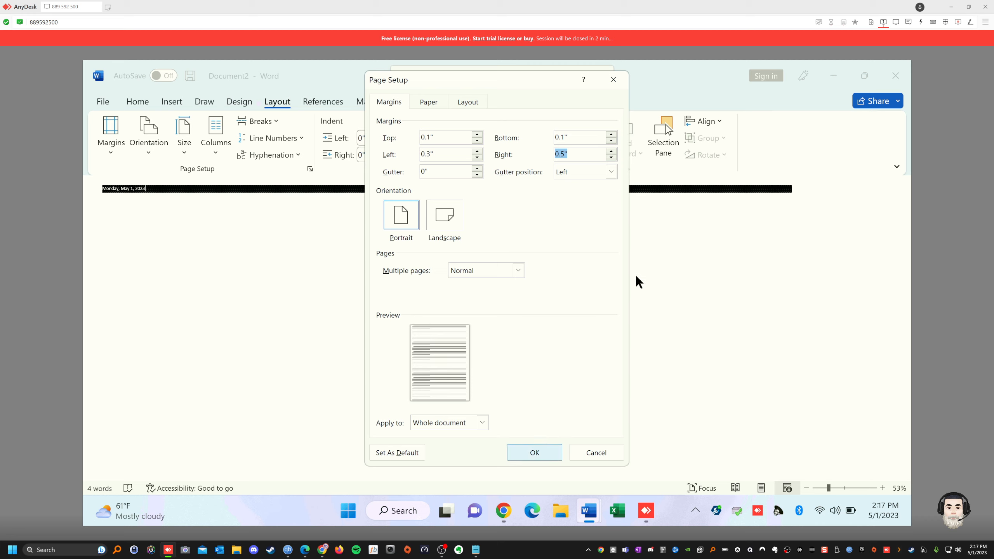
left_click(611, 81)
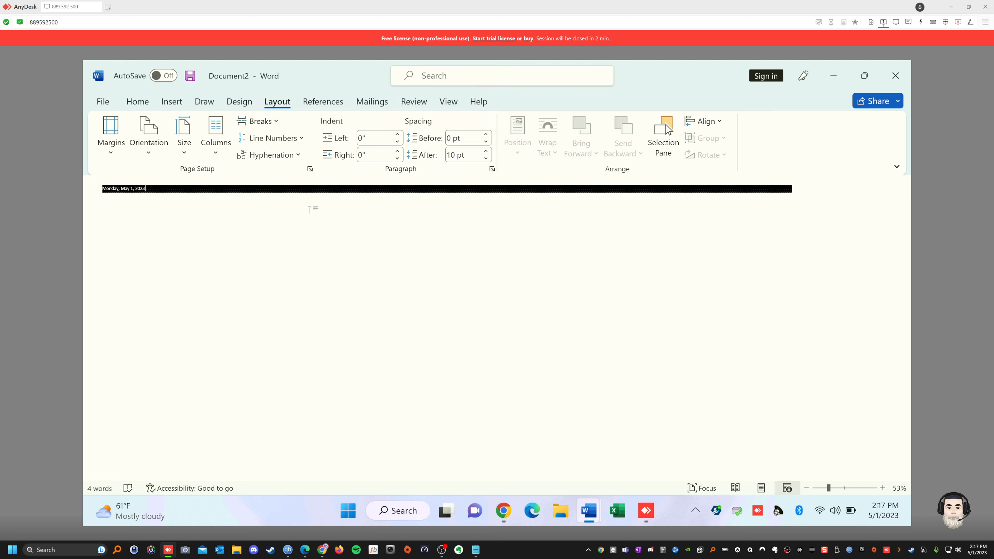
Try the Landscape page orientation and return the document to Portrait
left_click(148, 130)
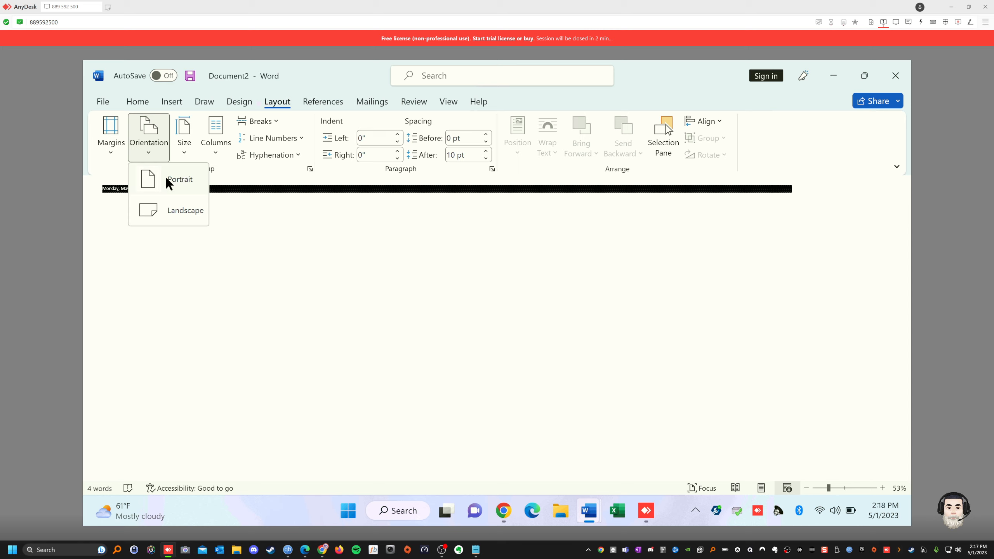
left_click(178, 211)
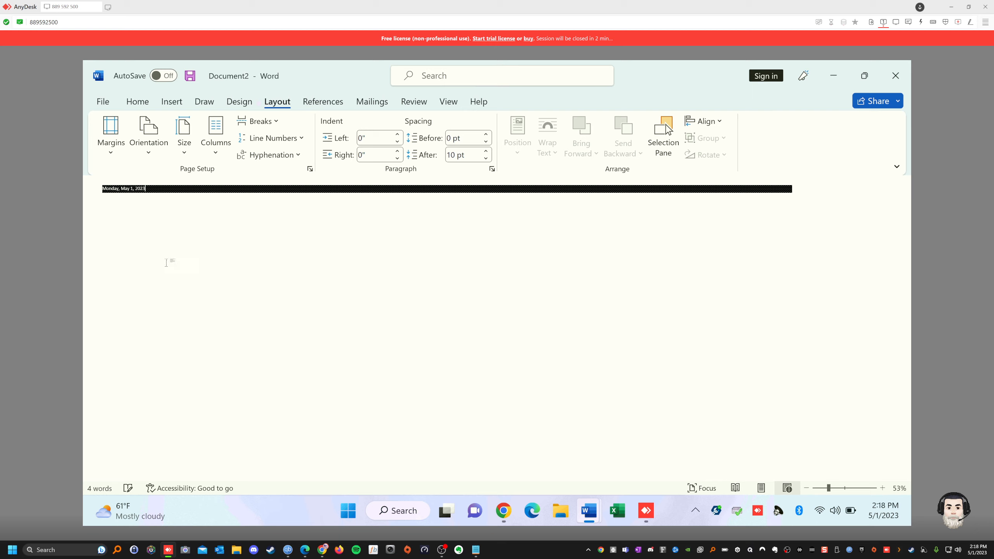
left_click(151, 127)
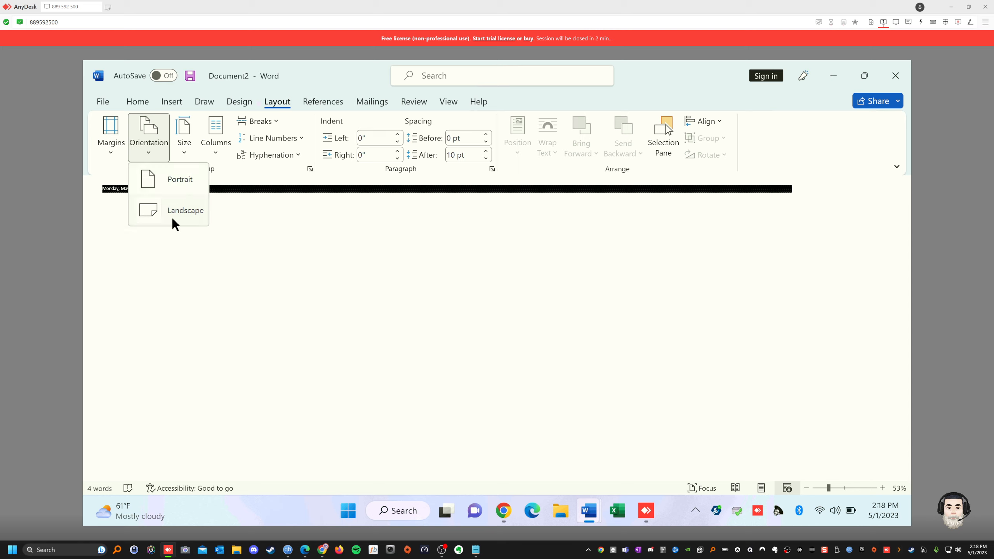
left_click(164, 178)
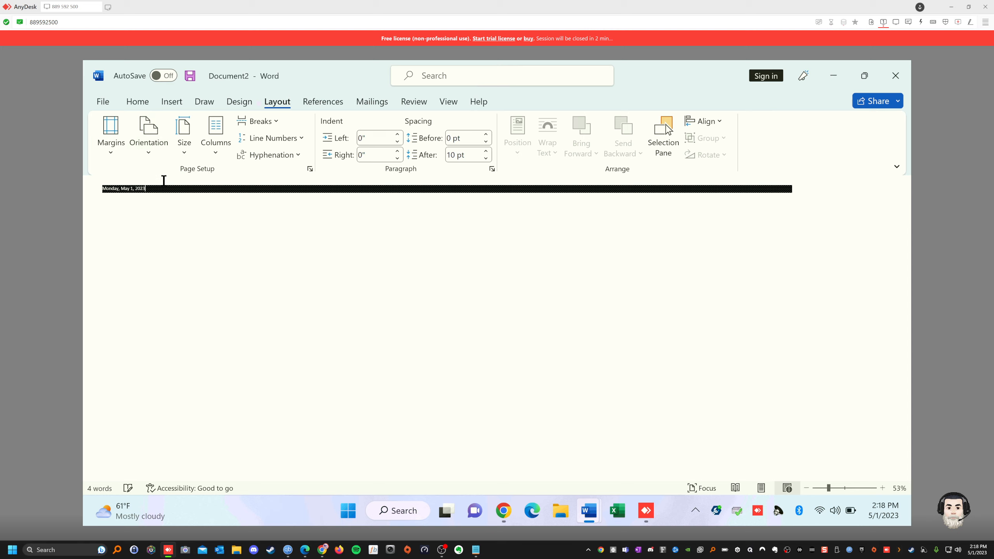
Set the paper size to A4 and open the detailed paper size settings
left_click(186, 130)
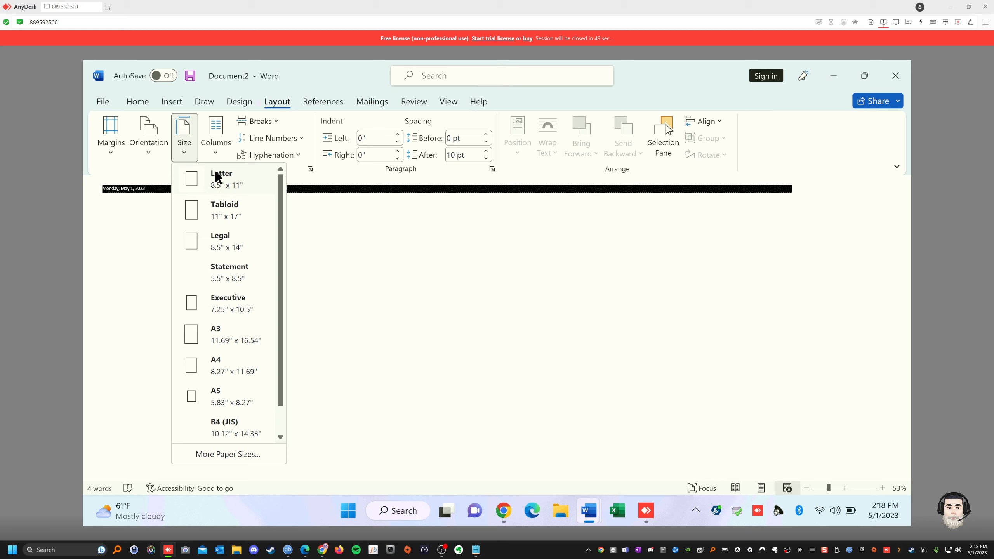
left_click(215, 364)
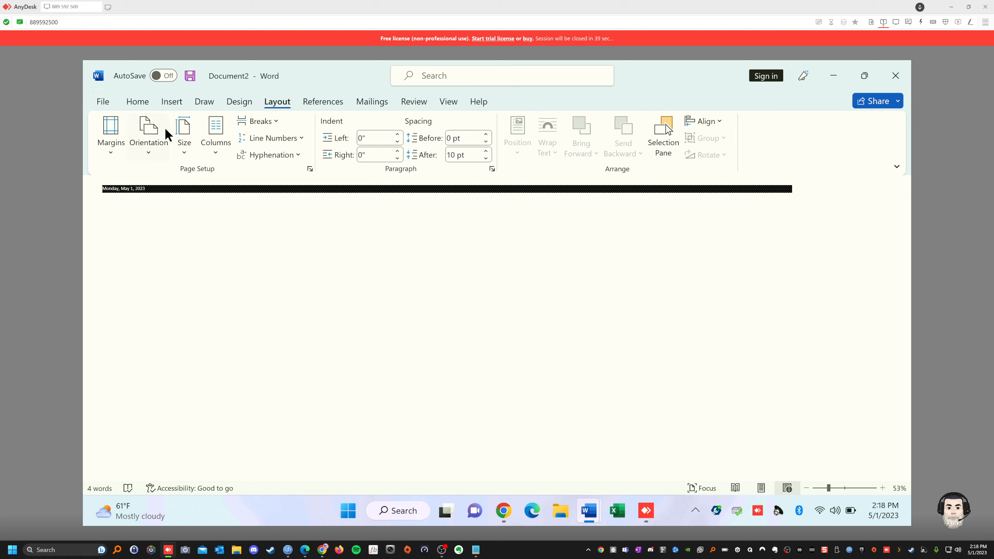
left_click(185, 132)
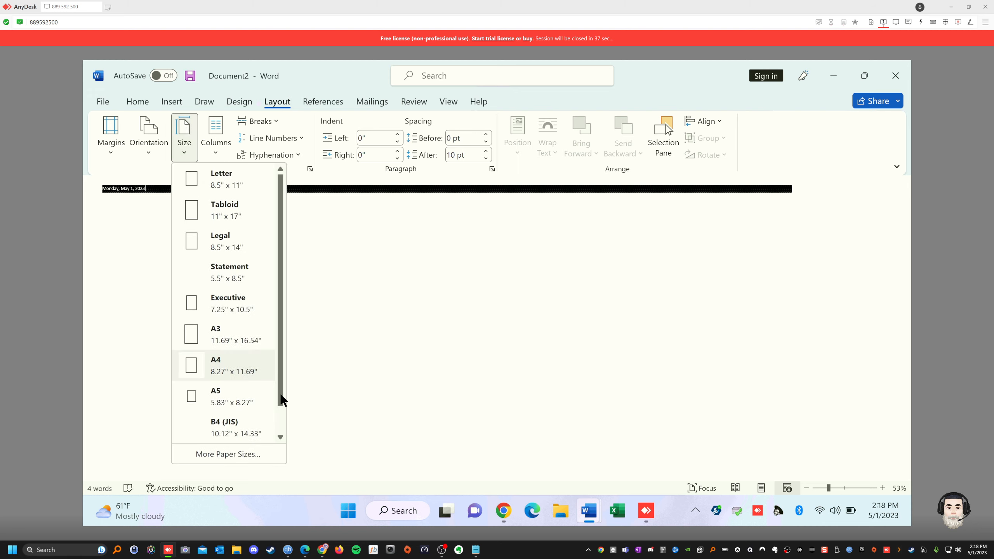
left_click_drag(283, 378, 285, 418)
left_click(227, 454)
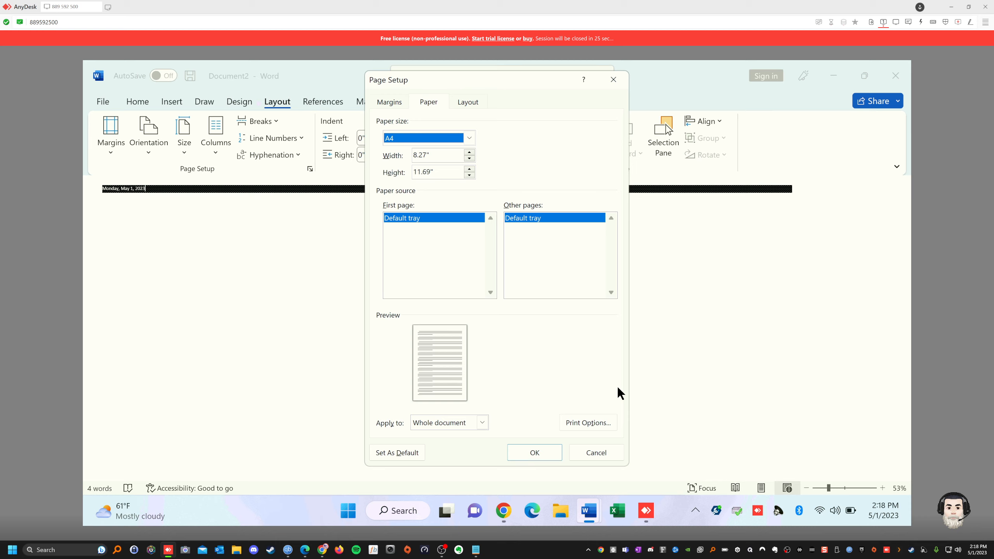
Set a custom paper width of 8.5 inches for the whole document
left_click(469, 158)
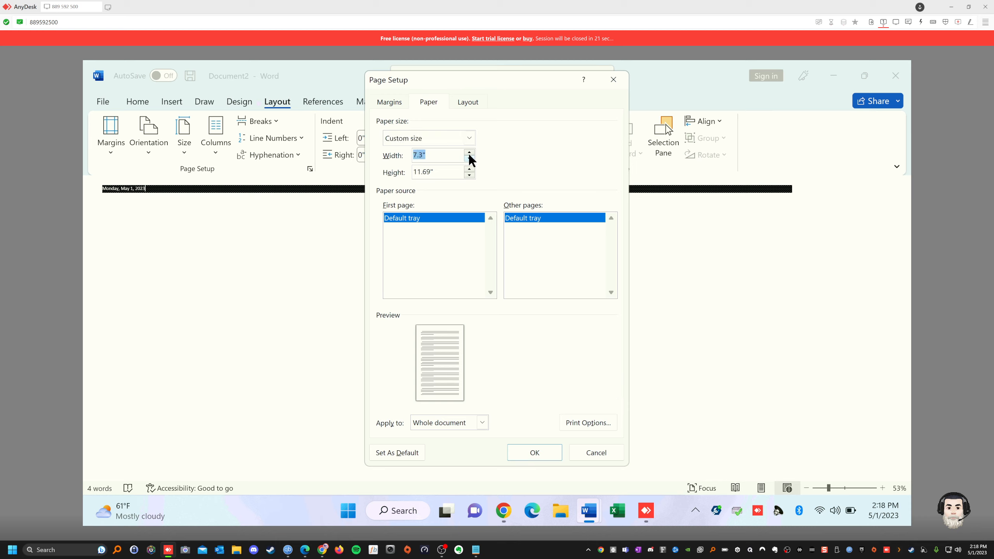
left_click(469, 152)
left_click(469, 153)
left_click(469, 152)
left_click(469, 152)
left_click(469, 152)
left_click(469, 152)
left_click(469, 152)
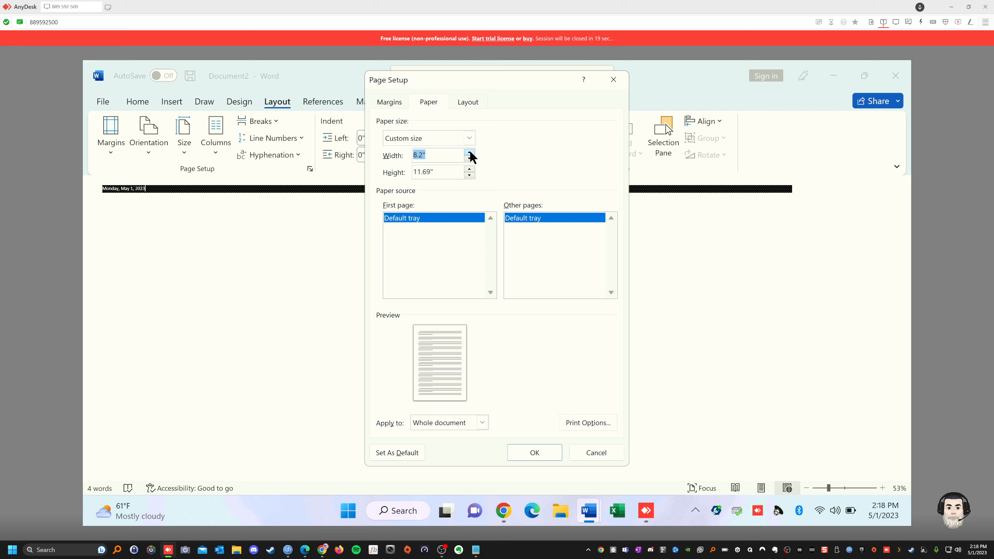
left_click(469, 152)
left_click(469, 153)
left_click(469, 152)
left_click(469, 152)
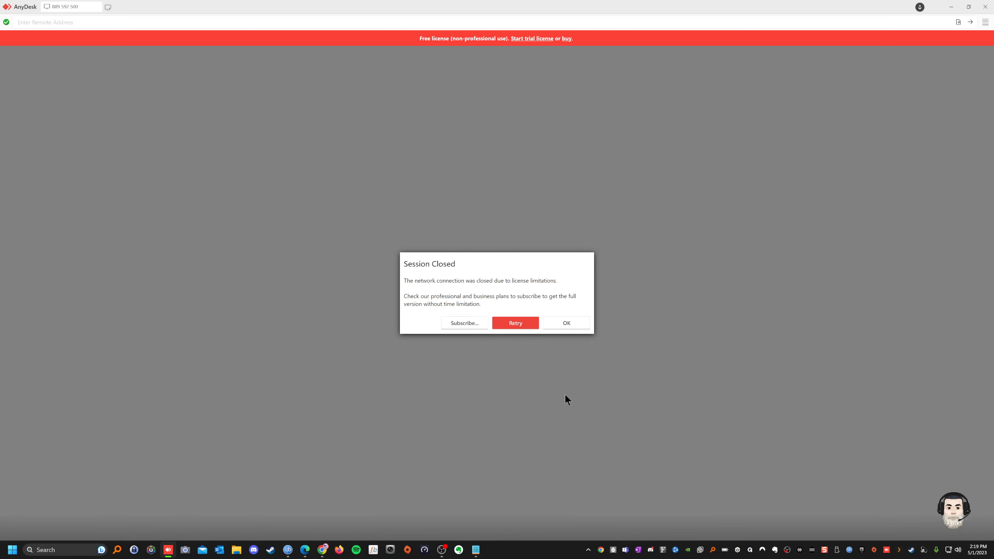
Reconnect to the closed AnyDesk remote session and apply the custom paper size in Word
left_click(567, 323)
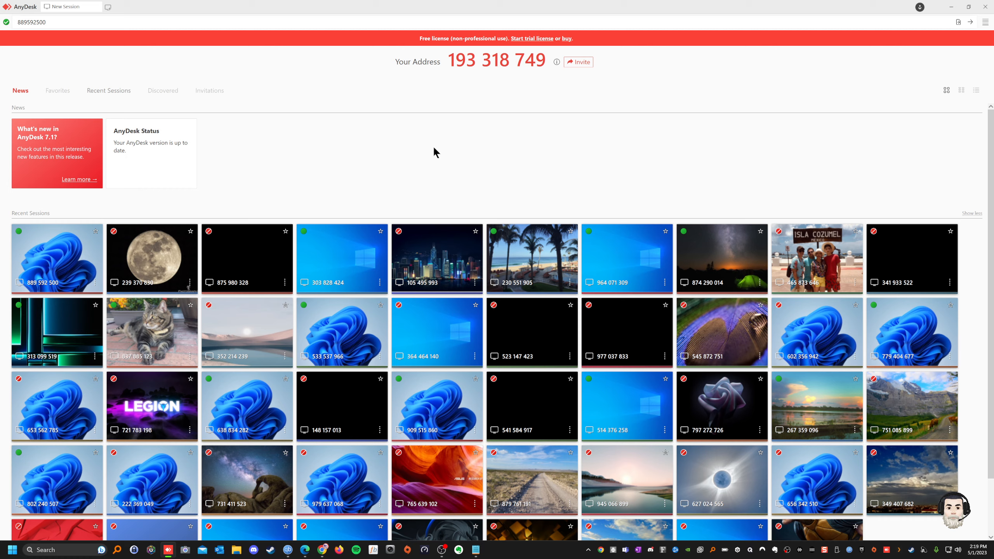
left_click(77, 246)
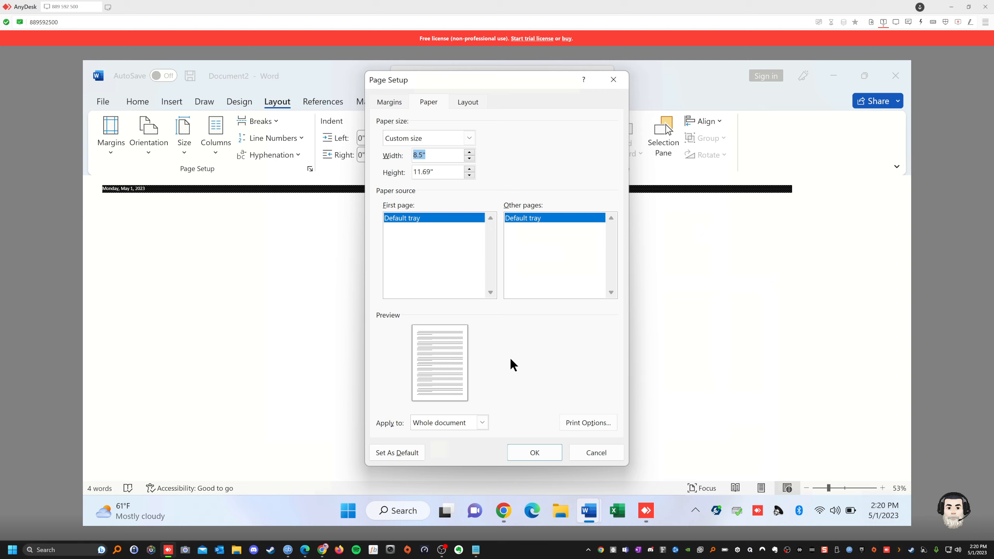
left_click(538, 453)
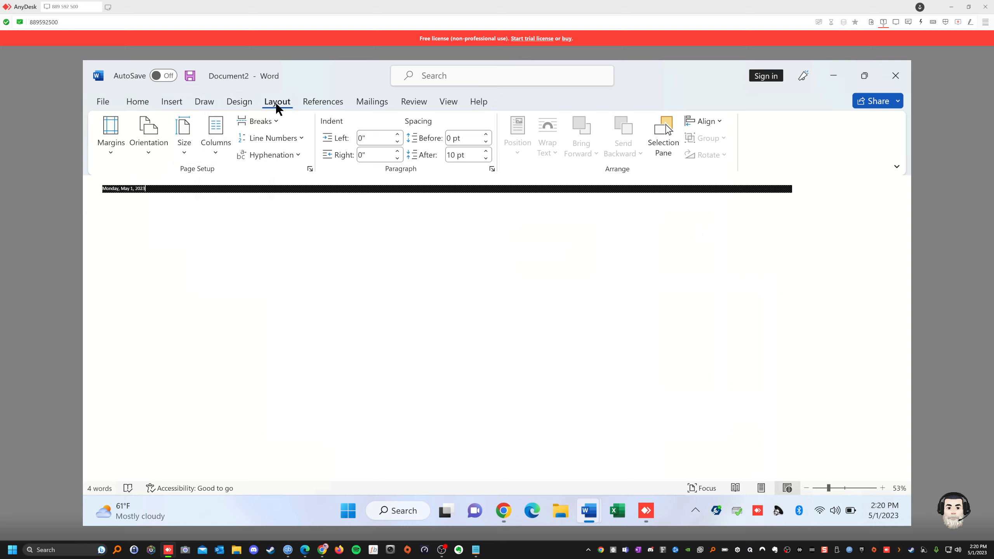
Try a custom layout with 20 columns for the whole document, and cancel the column settings
left_click(216, 135)
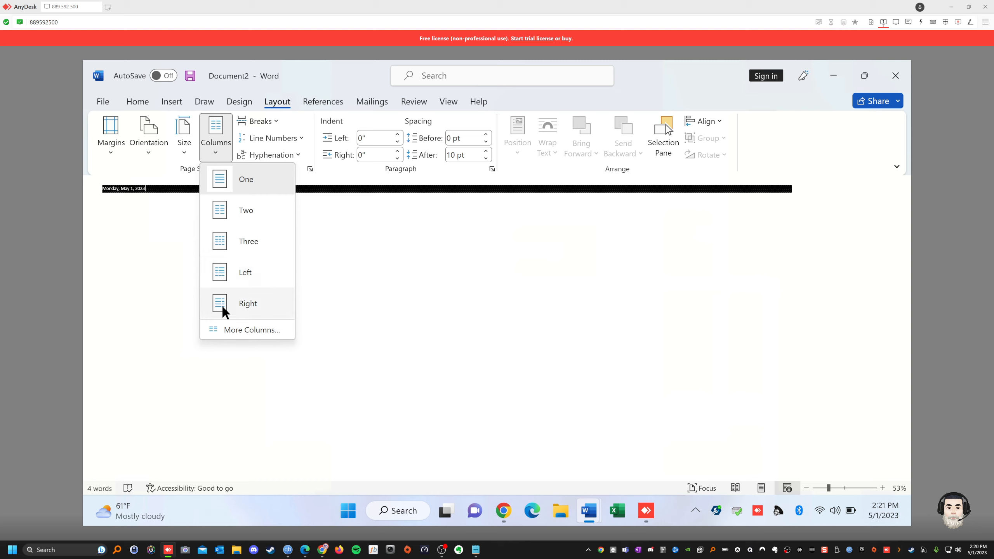
left_click(231, 329)
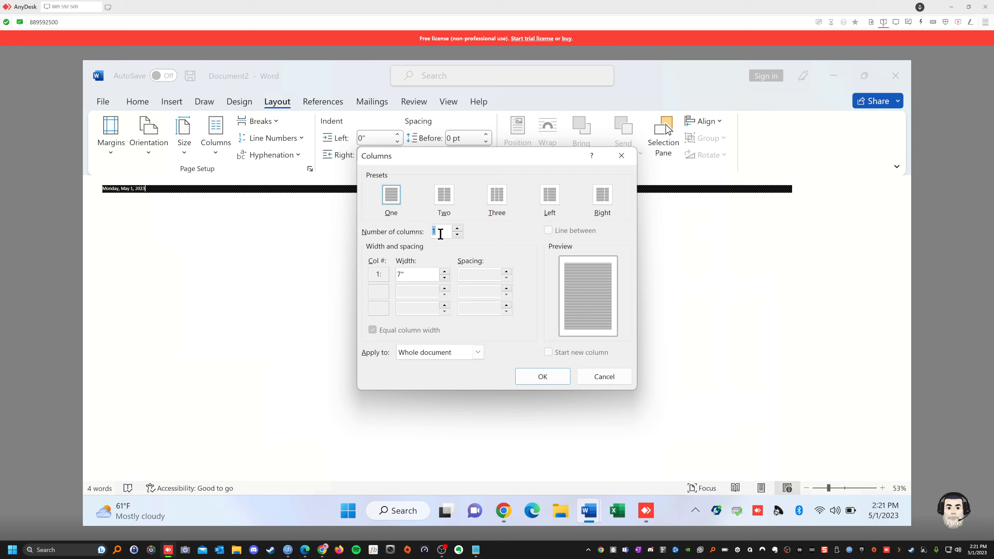
type("20")
left_click(603, 376)
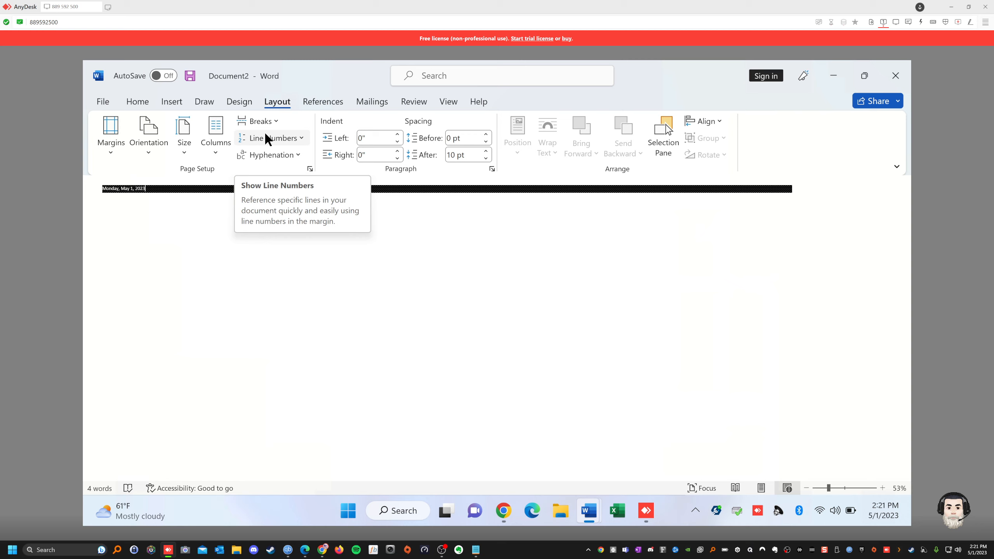
Review the available hyphenation options without choosing one
left_click(273, 154)
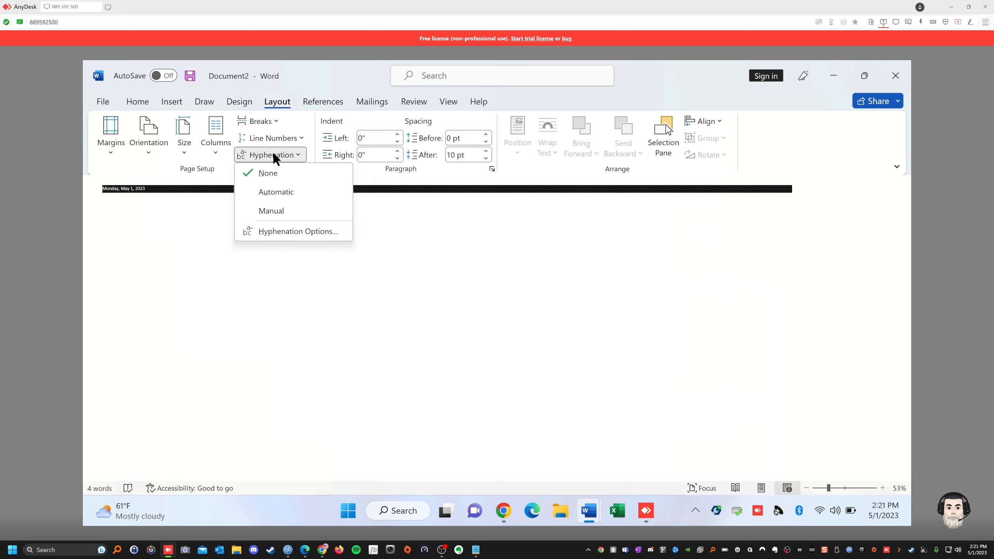
left_click(159, 311)
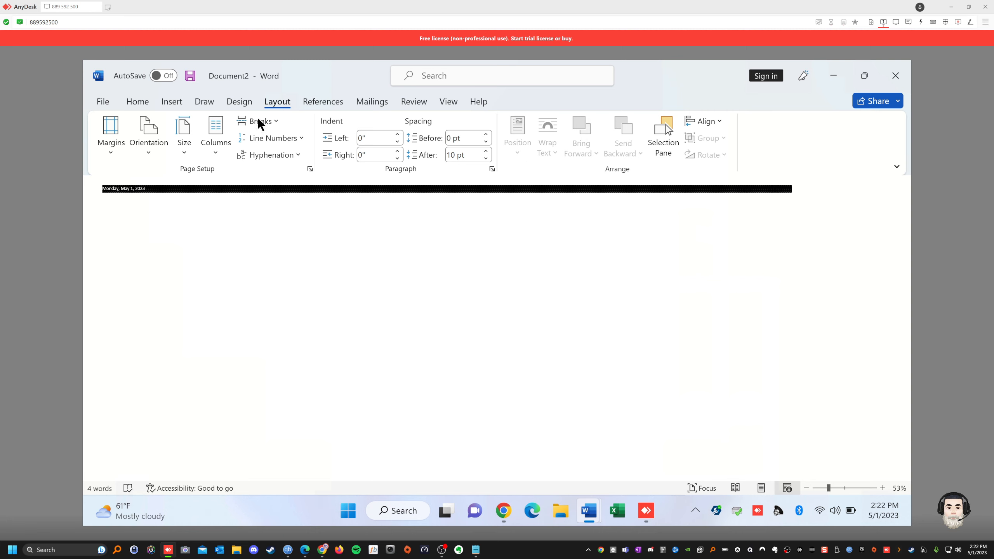
Search online pictures for "cat" and try to insert the picture of the ginger cat on a white background
left_click(173, 101)
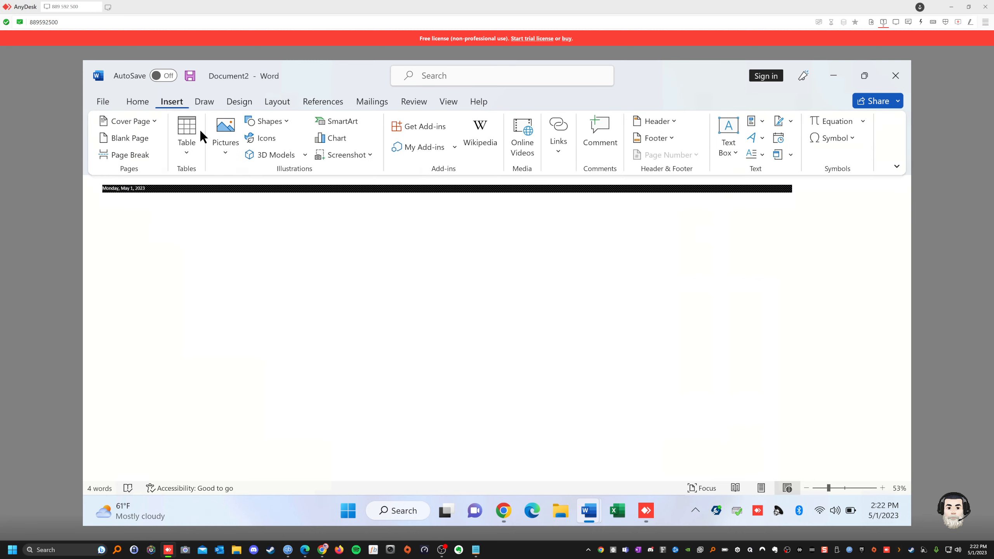
left_click(225, 135)
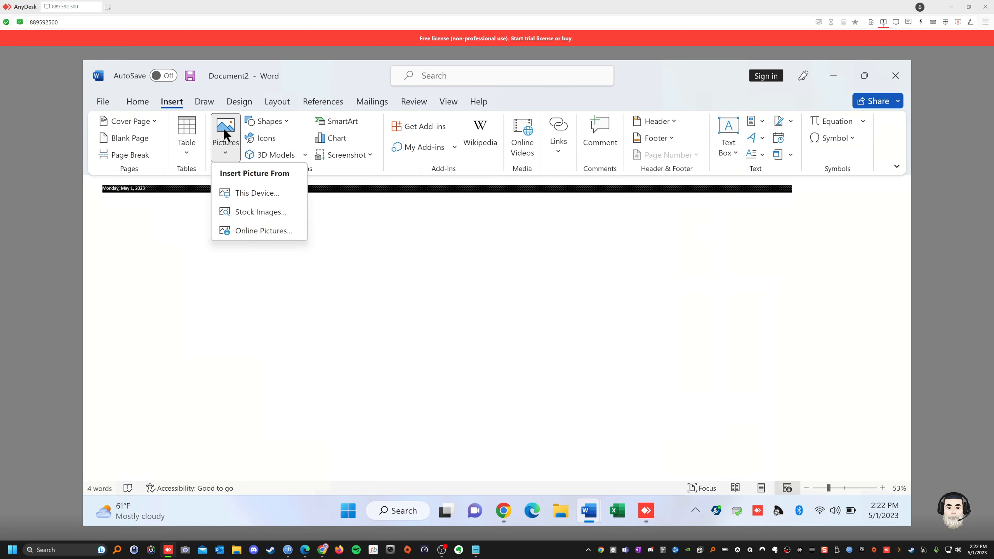
left_click(255, 231)
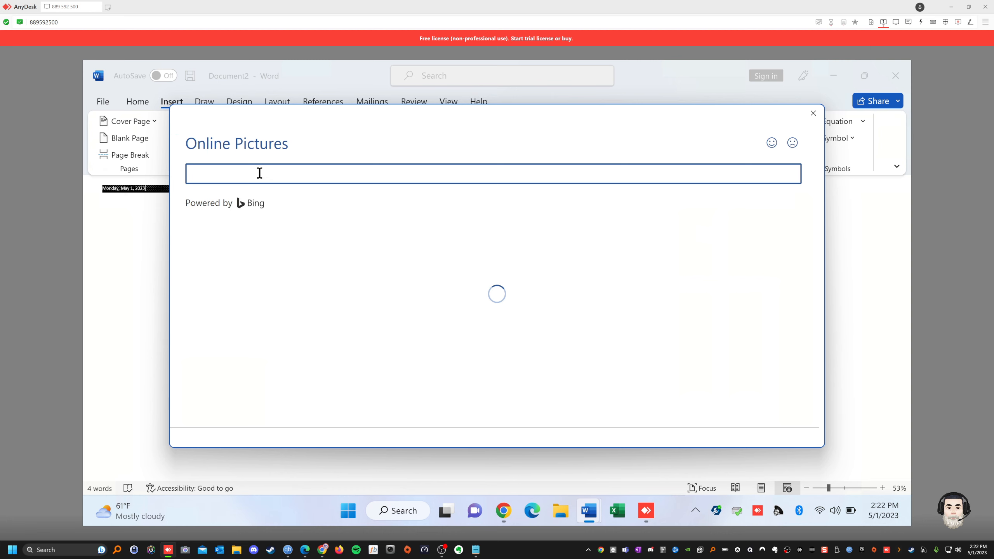
type("cat")
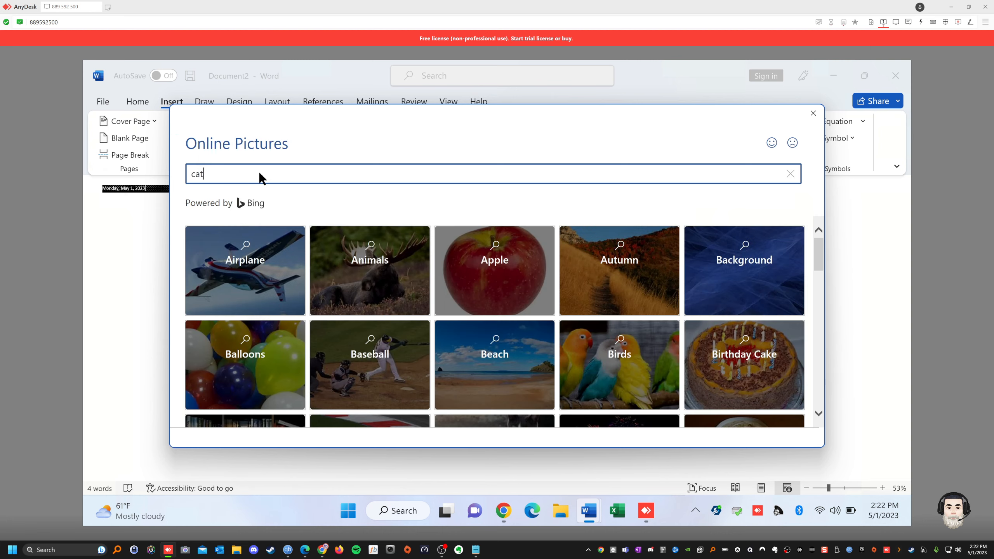
key("Return")
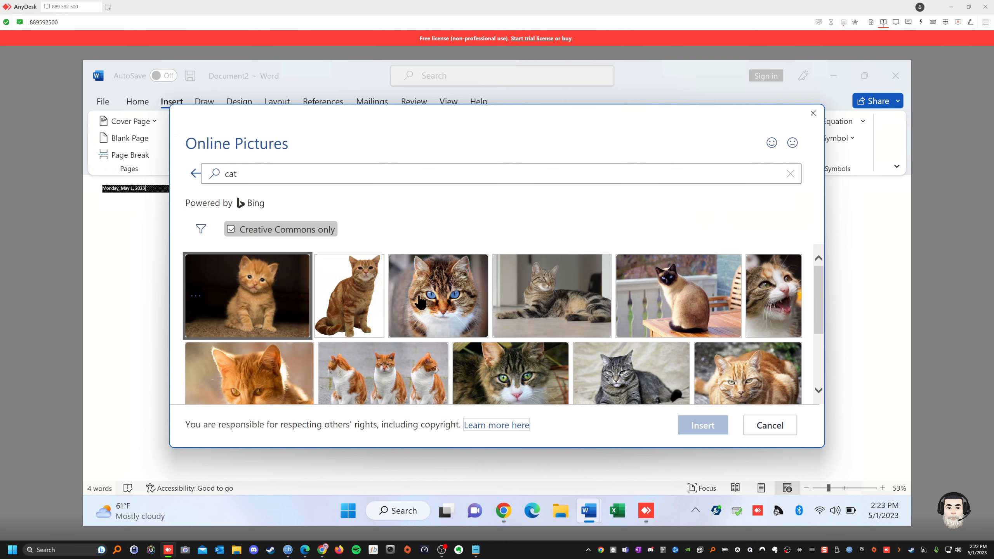
left_click(354, 290)
left_click(699, 426)
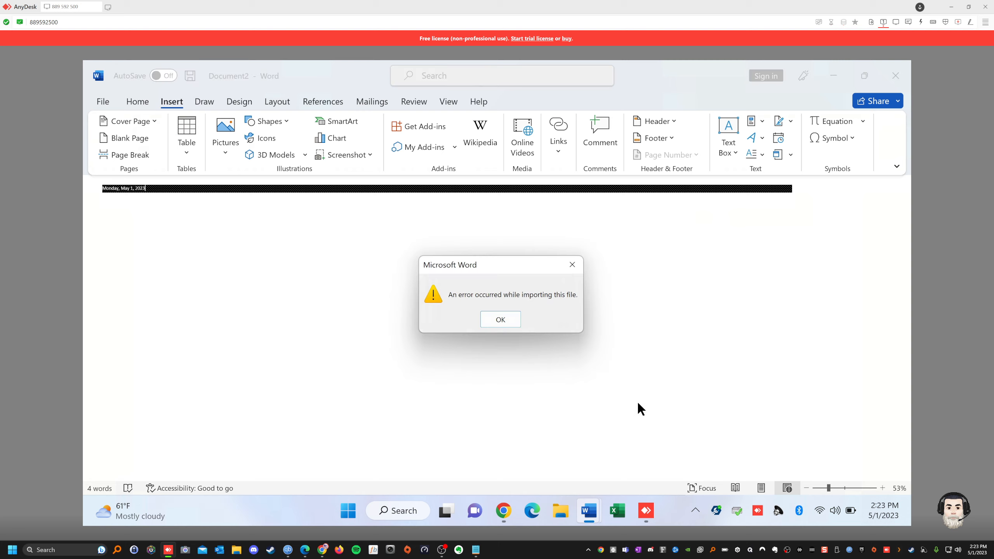
left_click(499, 321)
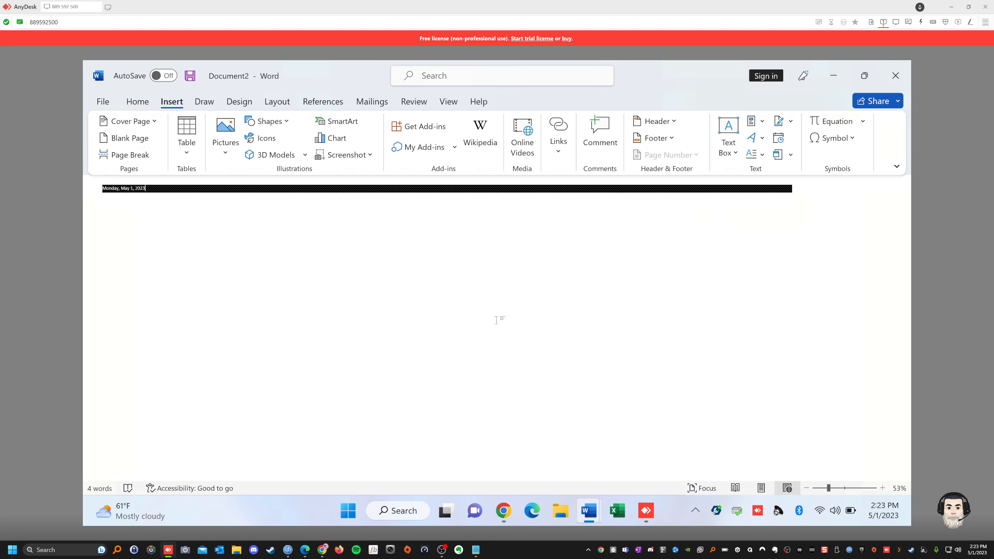
Search online pictures for "cat" and insert the picture of the orange kitten on a dark background
left_click(216, 127)
left_click(239, 230)
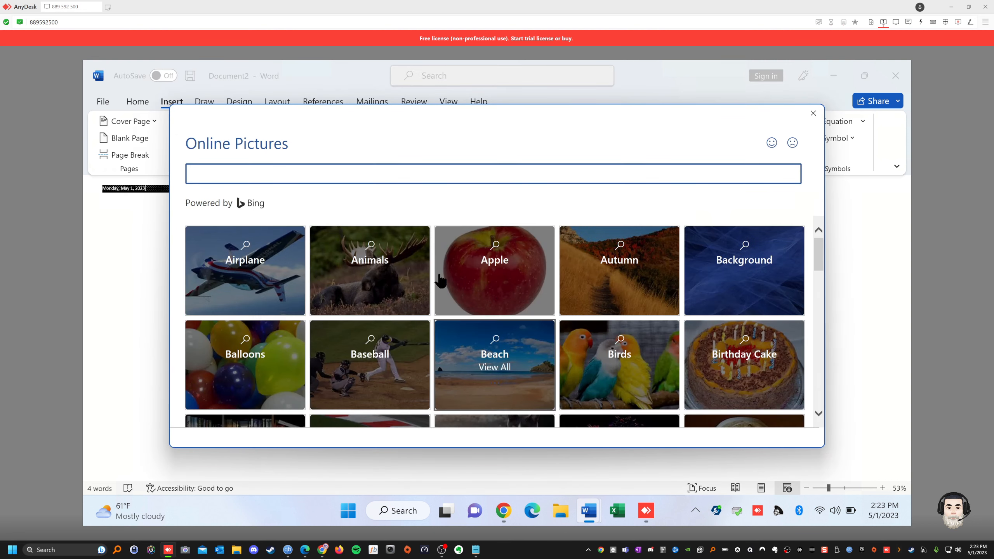
type("cat")
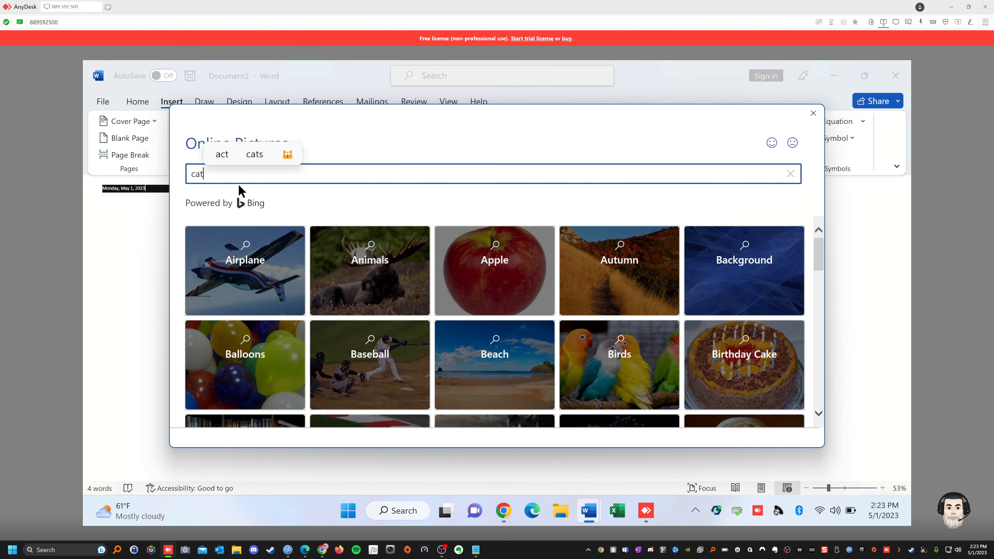
key("Return")
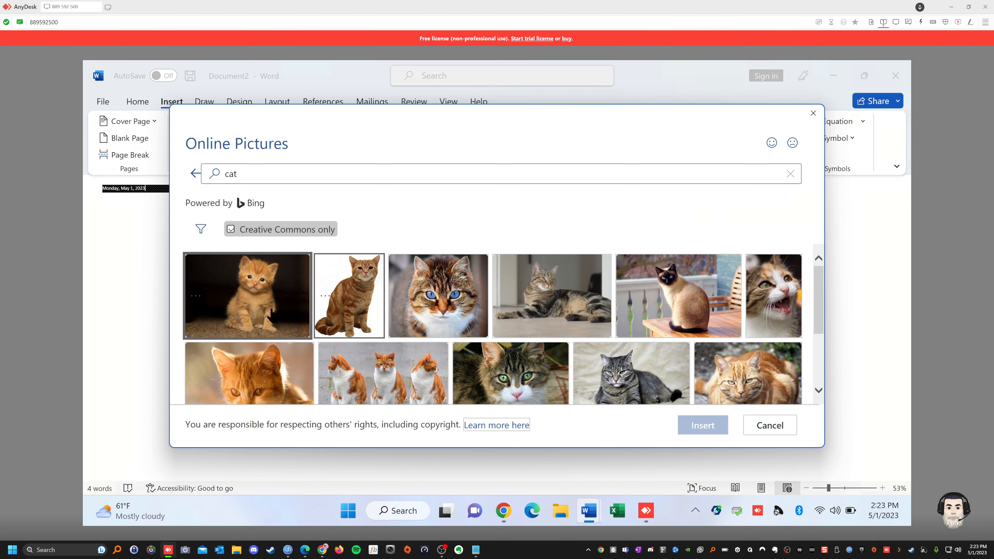
left_click(258, 289)
left_click(692, 429)
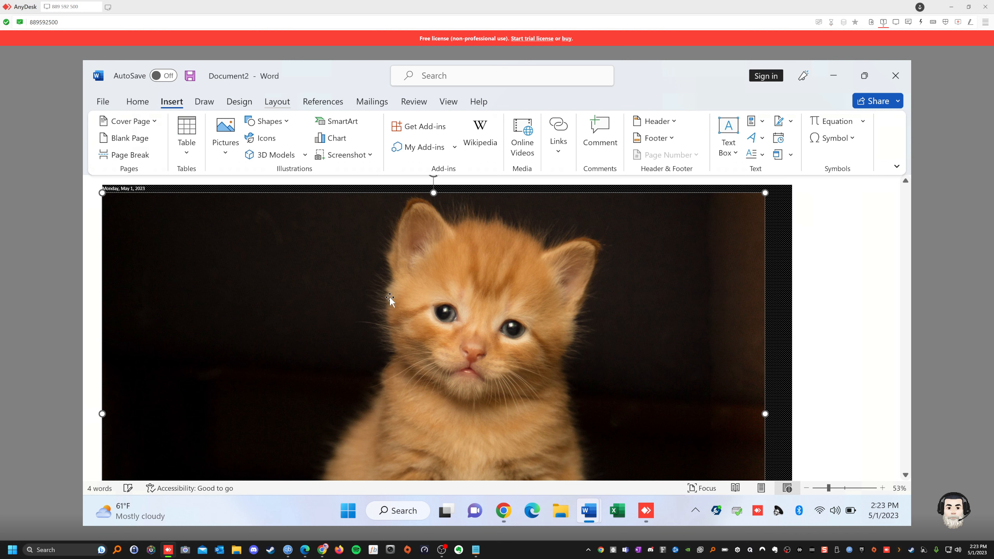
Review the alignment options for the kitten picture, and rotate the picture right 90°
left_click(281, 103)
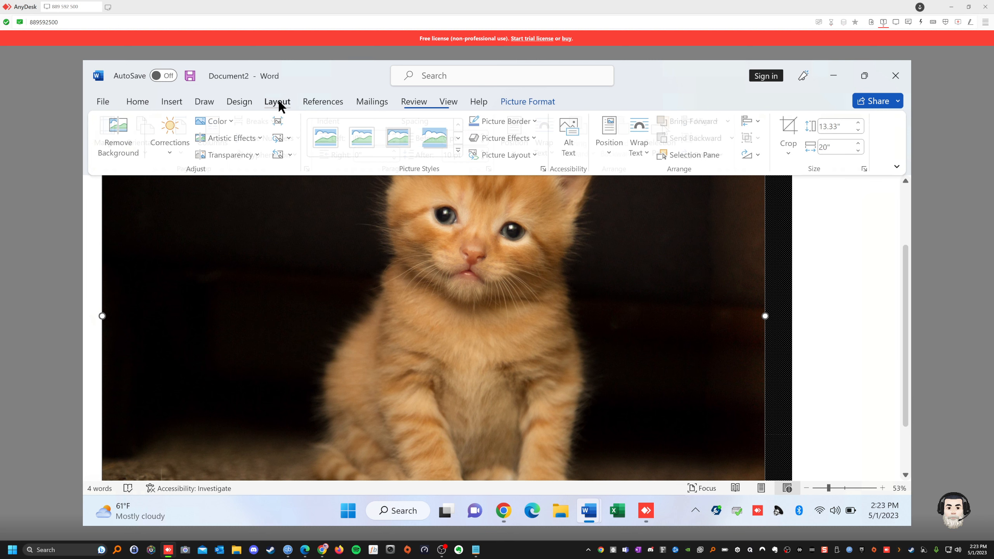
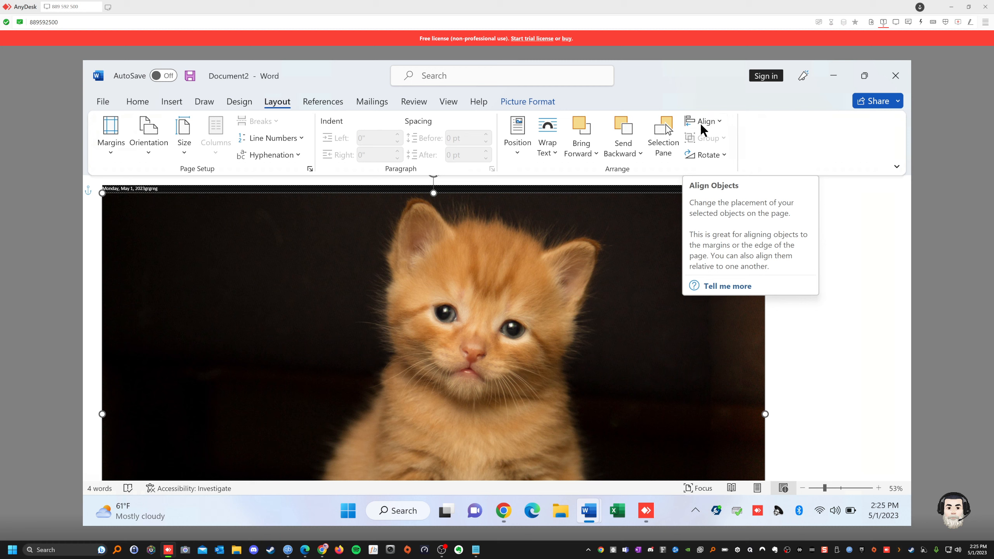
left_click(715, 120)
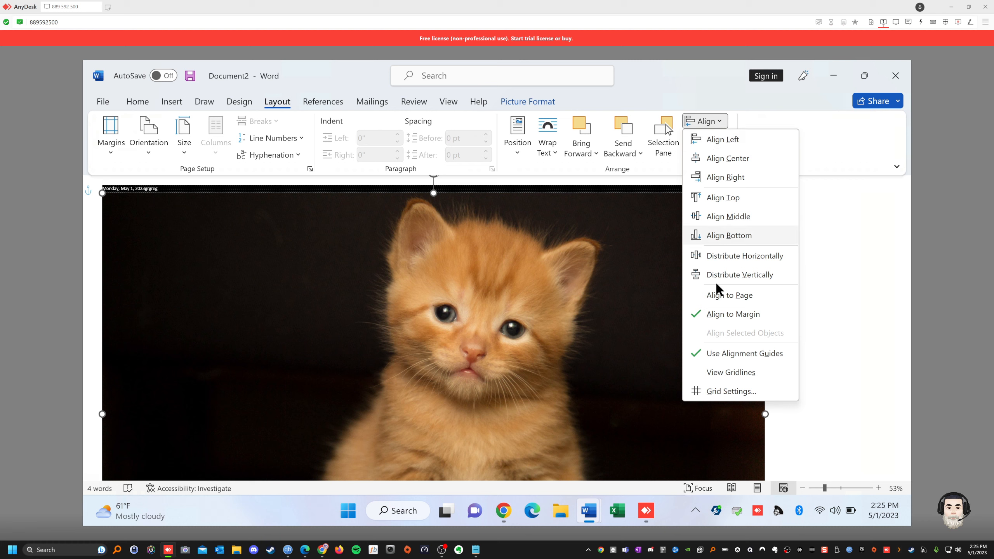
left_click(831, 132)
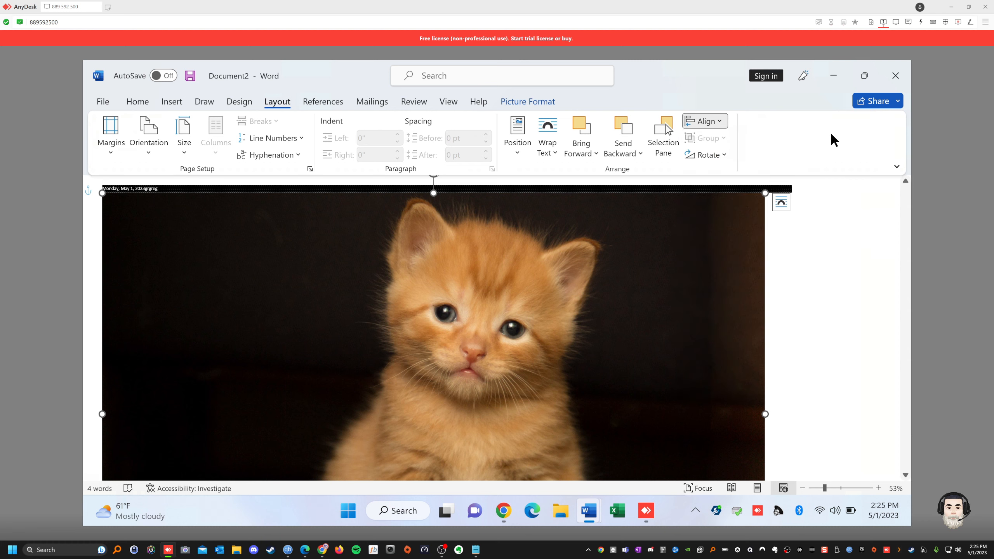
left_click(702, 154)
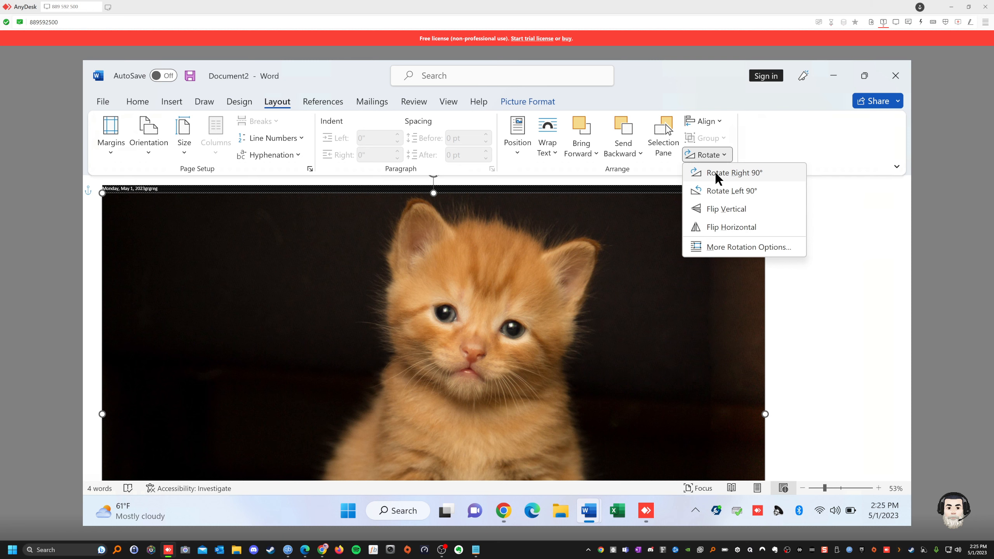
left_click(717, 178)
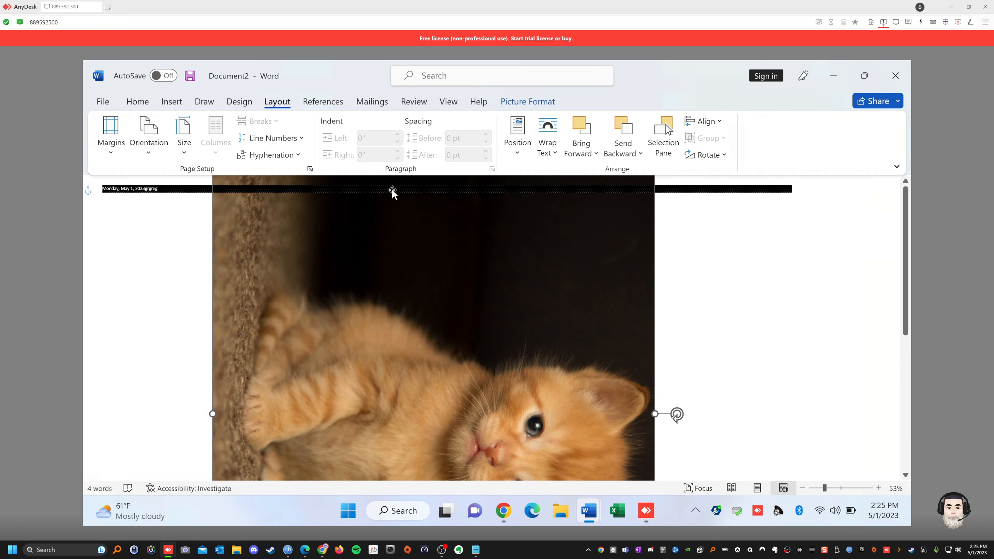
Create a new blank document and bring up its References tools
left_click(102, 101)
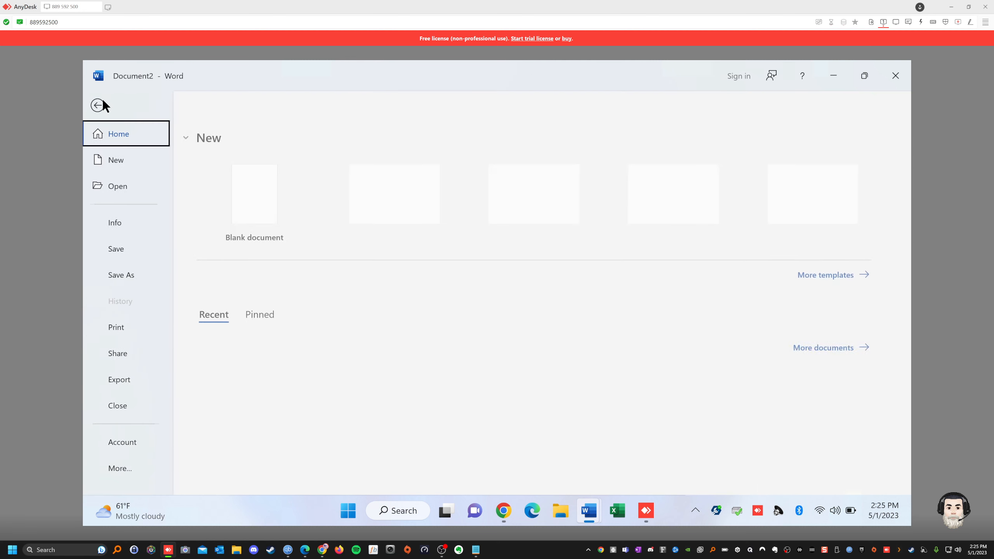
left_click(119, 161)
left_click(256, 202)
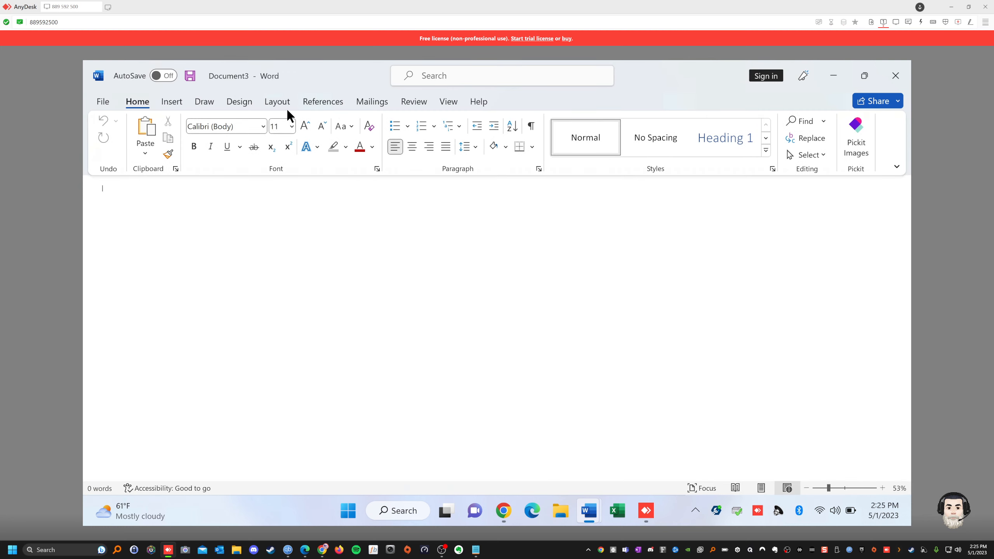
left_click(278, 103)
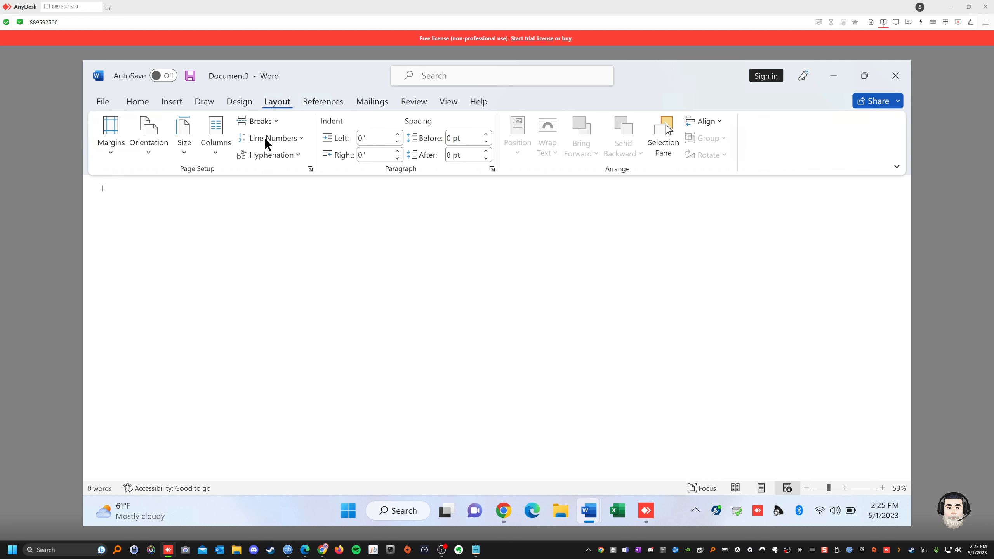
left_click(311, 103)
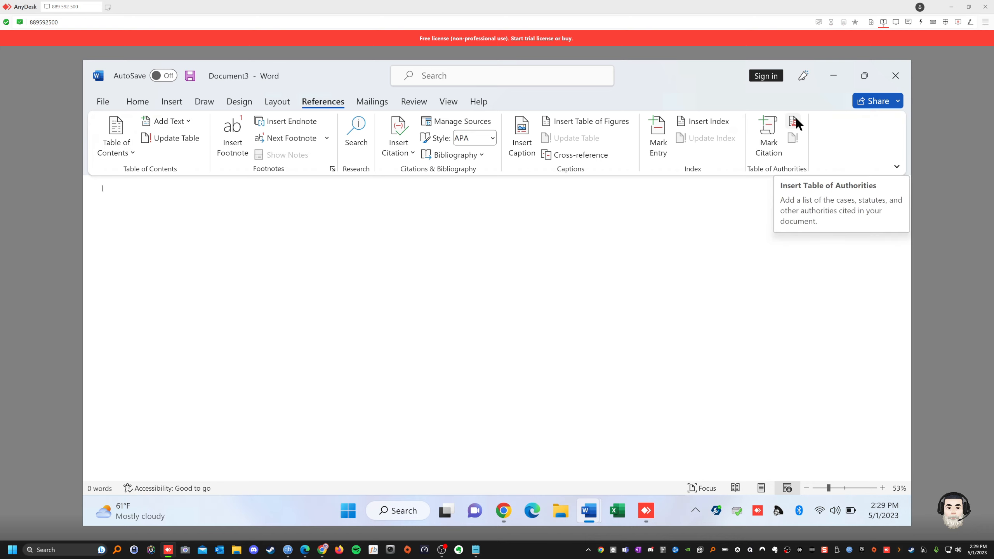
Start an envelope with "fsdfdsfdsfdsfdsfasfsaf" as delivery address and "gdsgdsgdsasfs" as return address
left_click(370, 103)
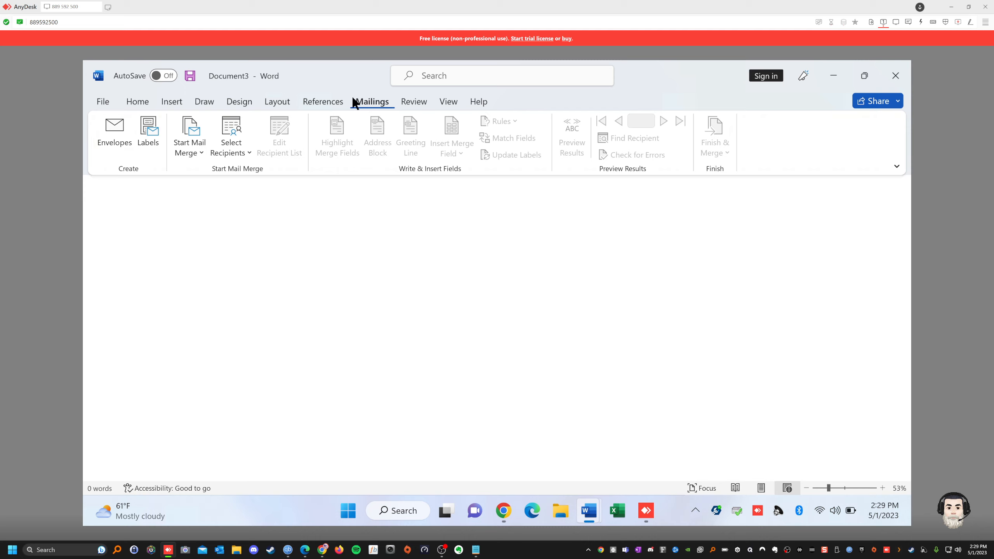
left_click(112, 131)
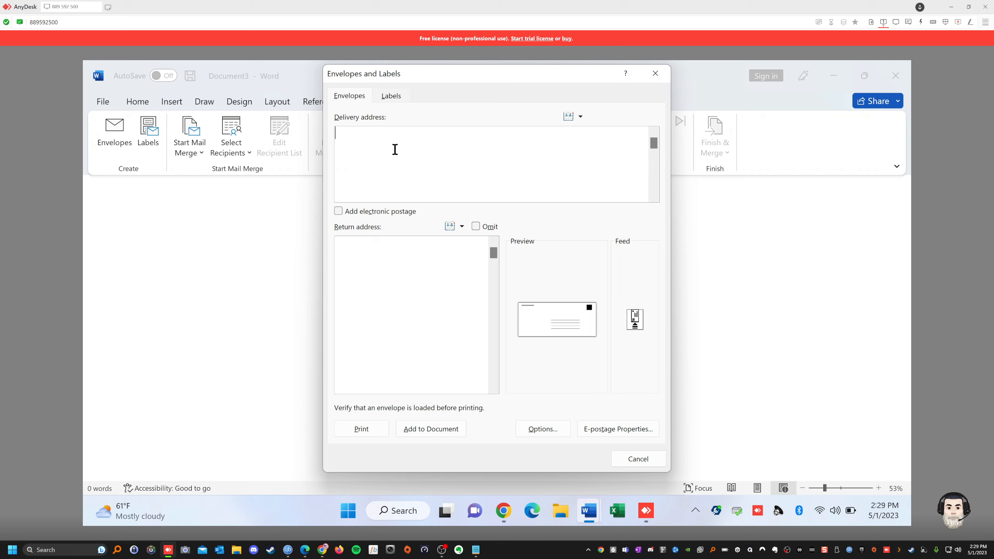
type("fsdfdsfdsfdsfds")
left_click(382, 259)
type("gdsgdsgds")
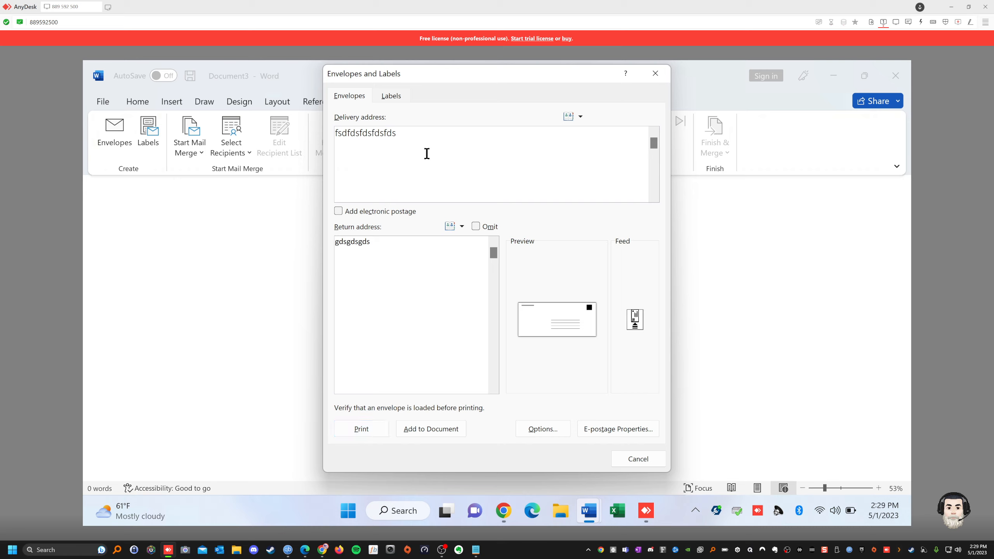
left_click(409, 183)
type("fasfsaf")
left_click(377, 245)
type("asfs")
Check the e-postage properties, and try the US Letter (8 1/2 x 11 in) envelope size in the envelope options
left_click(601, 431)
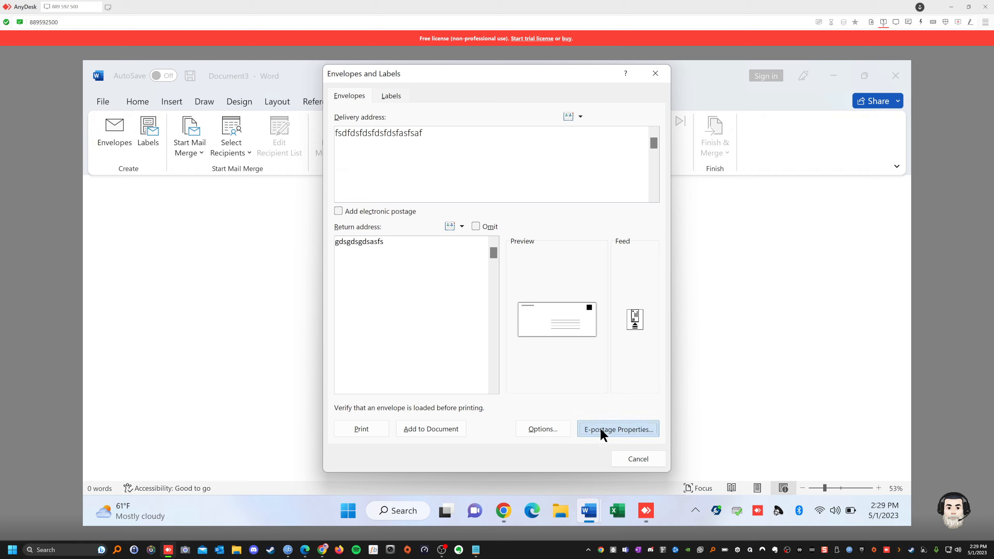
left_click(522, 318)
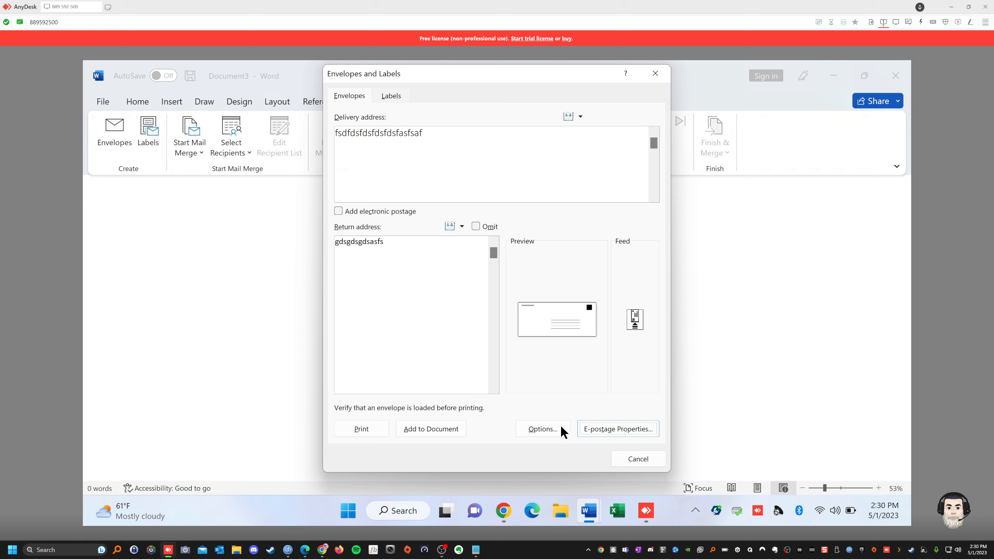
left_click(548, 426)
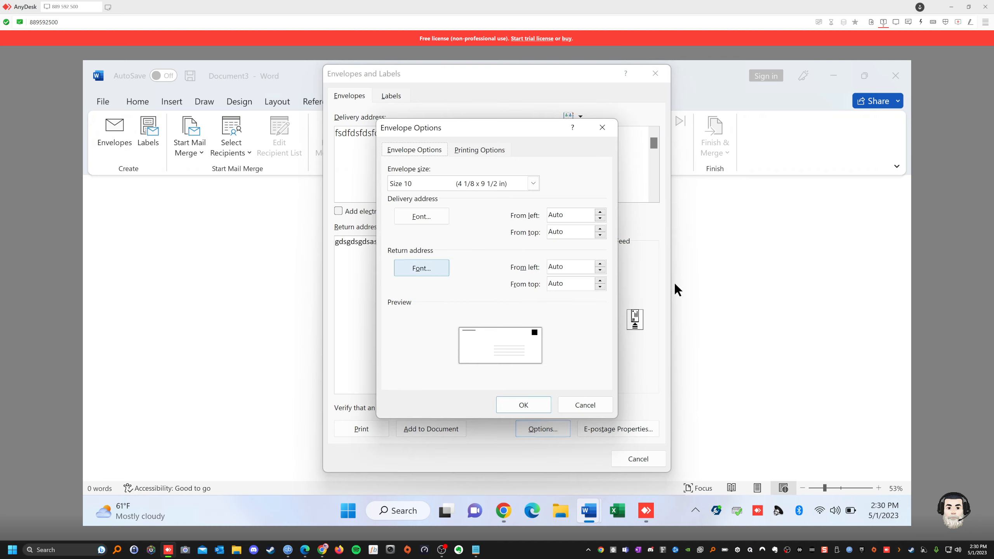
left_click(536, 184)
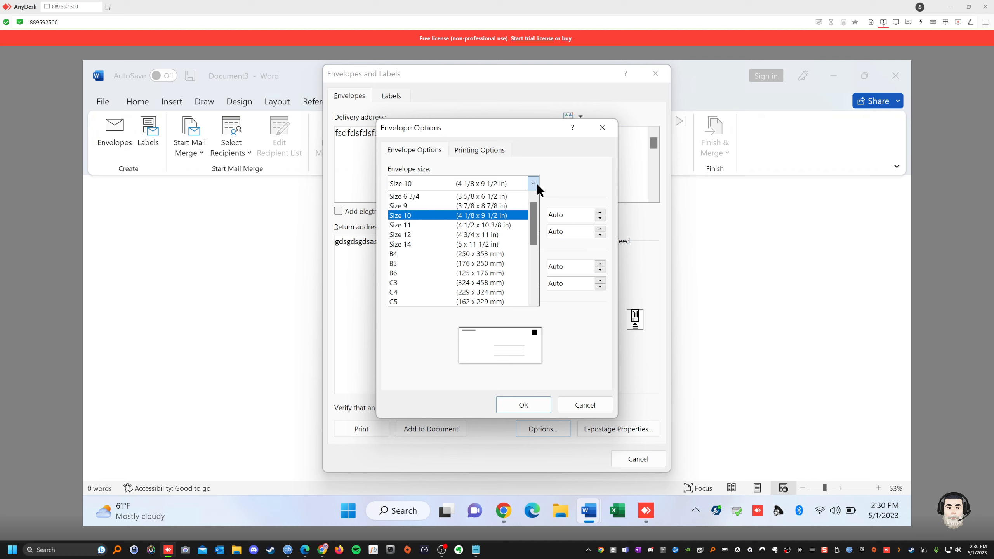
left_click_drag(535, 221, 539, 289)
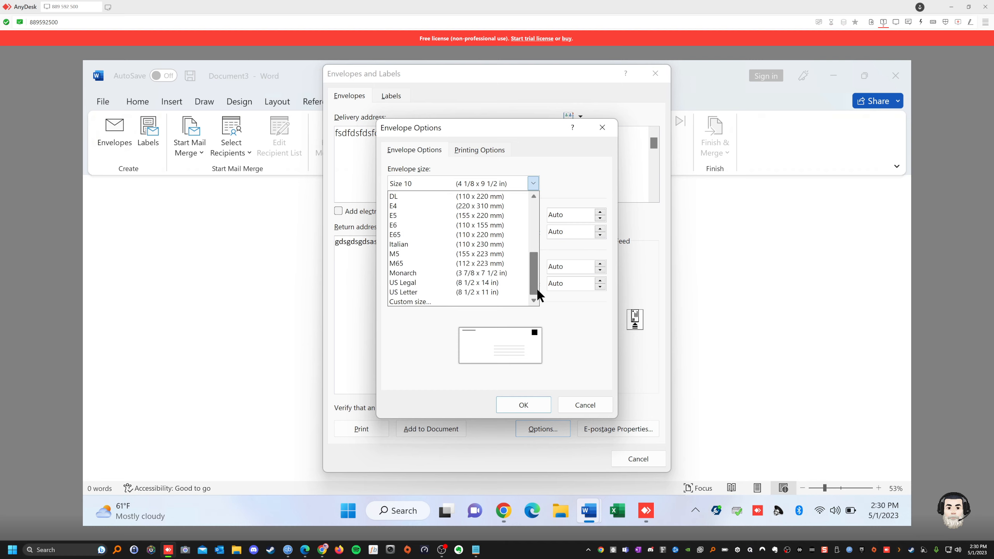
left_click(482, 291)
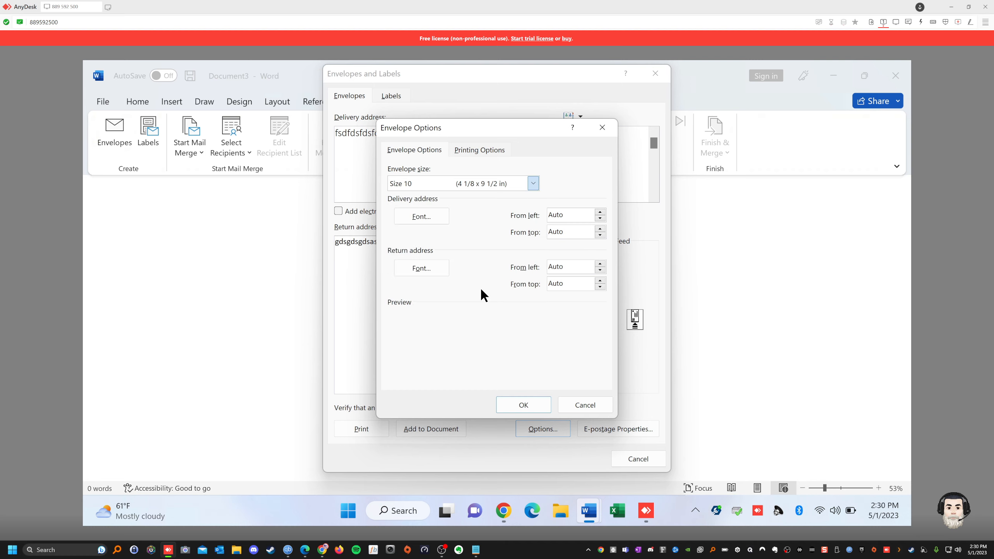
Try the E4 (220 x 310 mm) envelope size, followed by Size 6 3/4 (3 5/8 x 6 1/2 in)
left_click(532, 182)
left_click(402, 206)
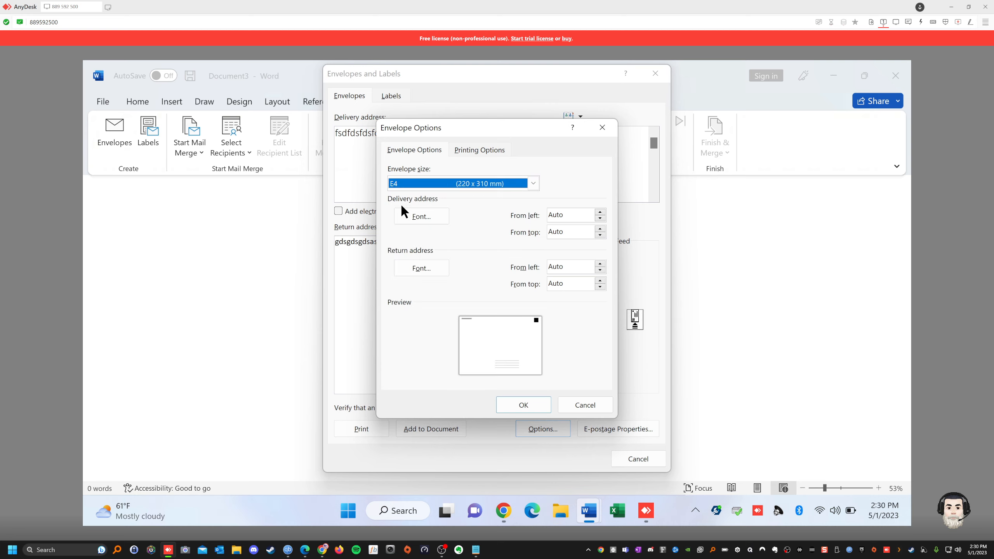
left_click(532, 184)
left_click_drag(537, 270, 538, 195)
left_click(419, 198)
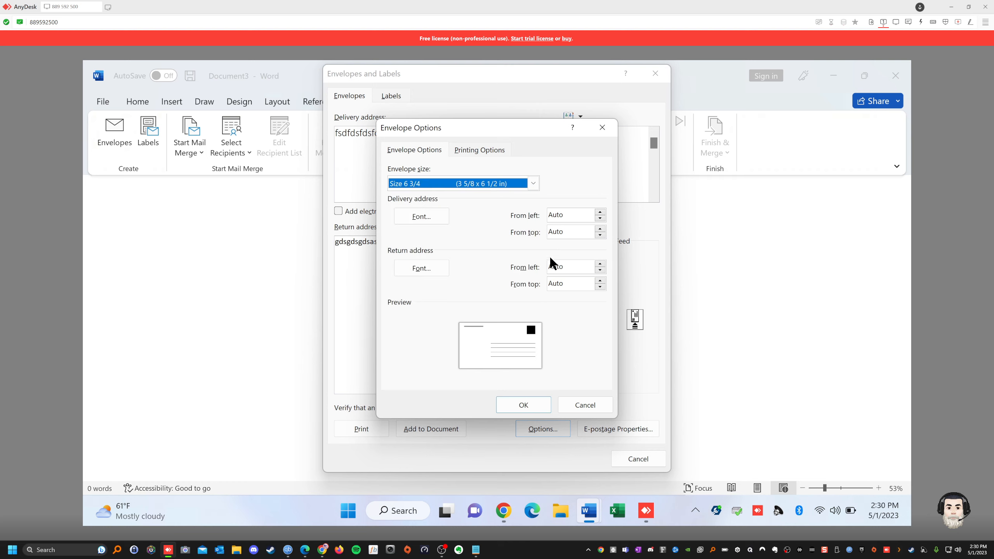
Try the Size 9 envelope, and set the envelope size to Size 10 (4 1/8 x 9 1/2 in)
left_click(528, 181)
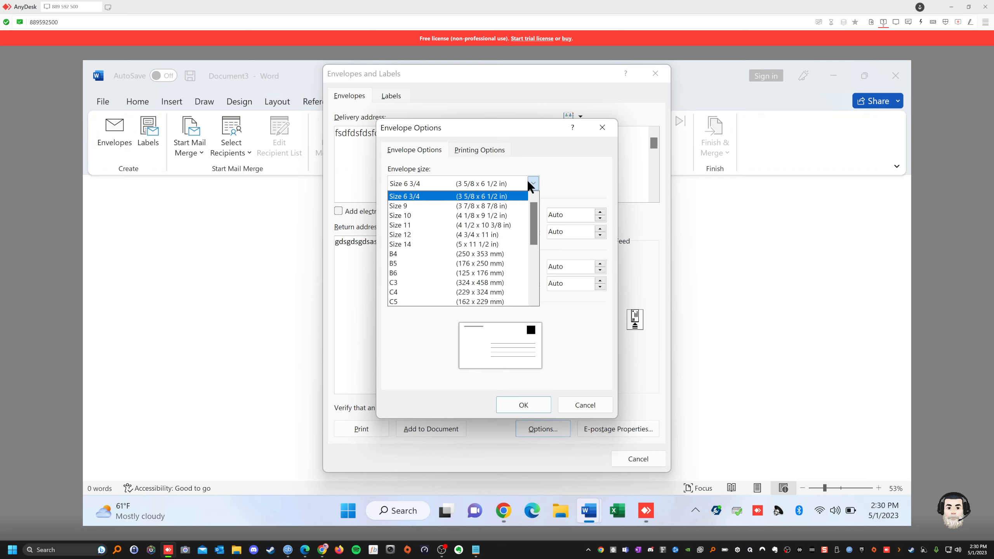
left_click(397, 214)
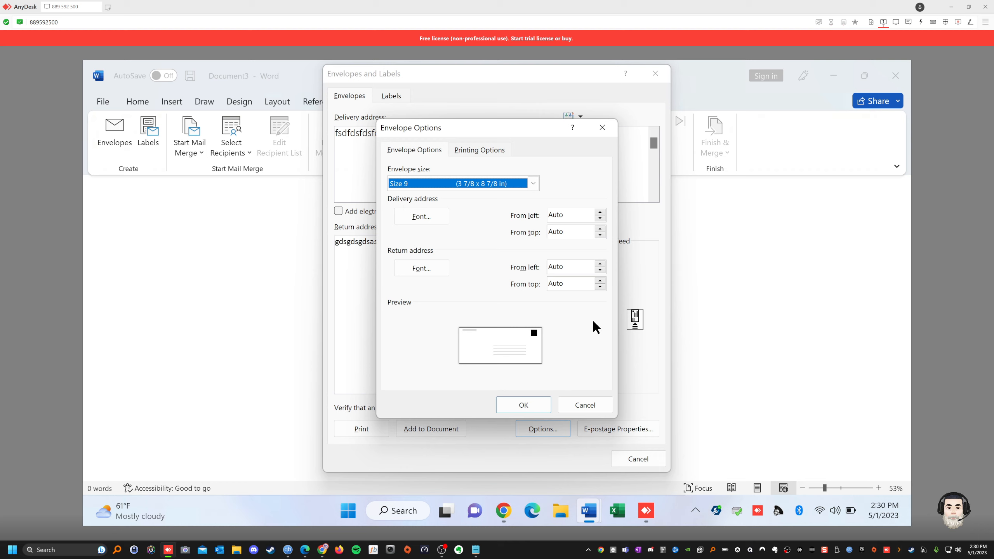
left_click(535, 188)
left_click(422, 217)
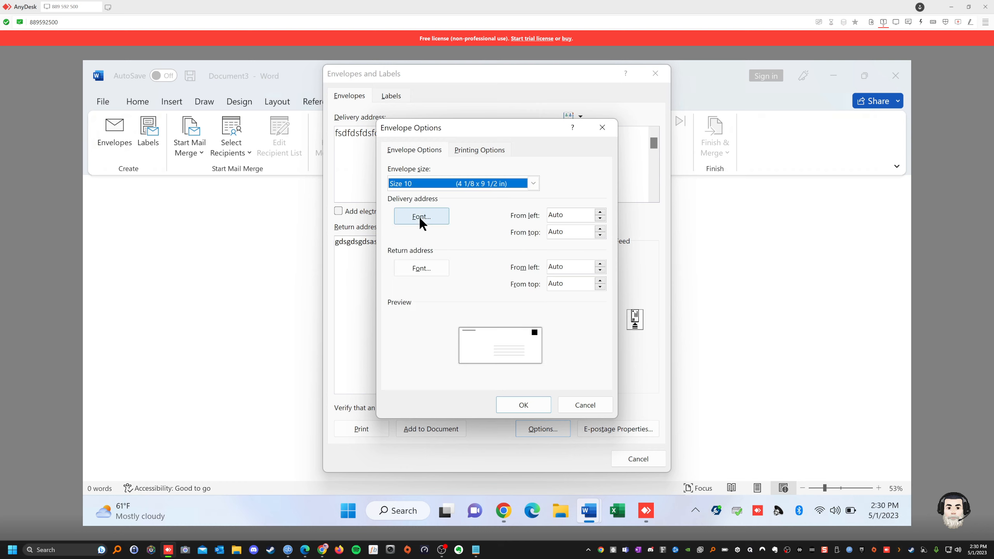
Review the envelope's printing options and feed method, and close the envelope options
left_click(474, 152)
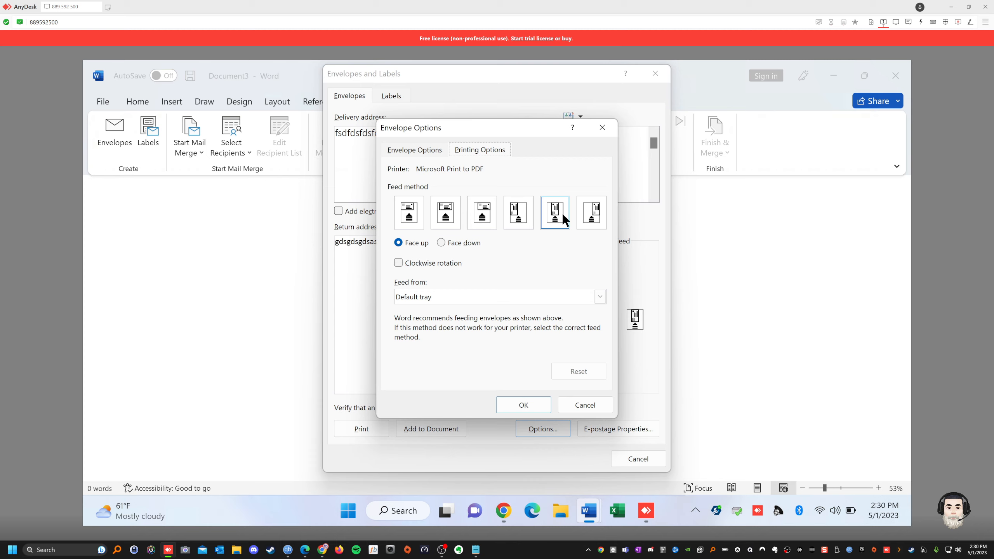
left_click(413, 151)
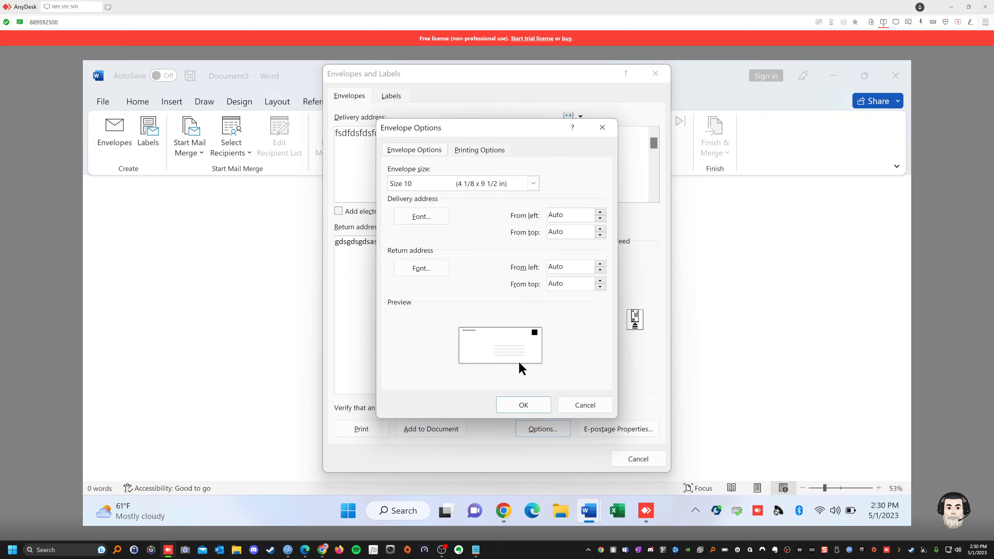
left_click(602, 128)
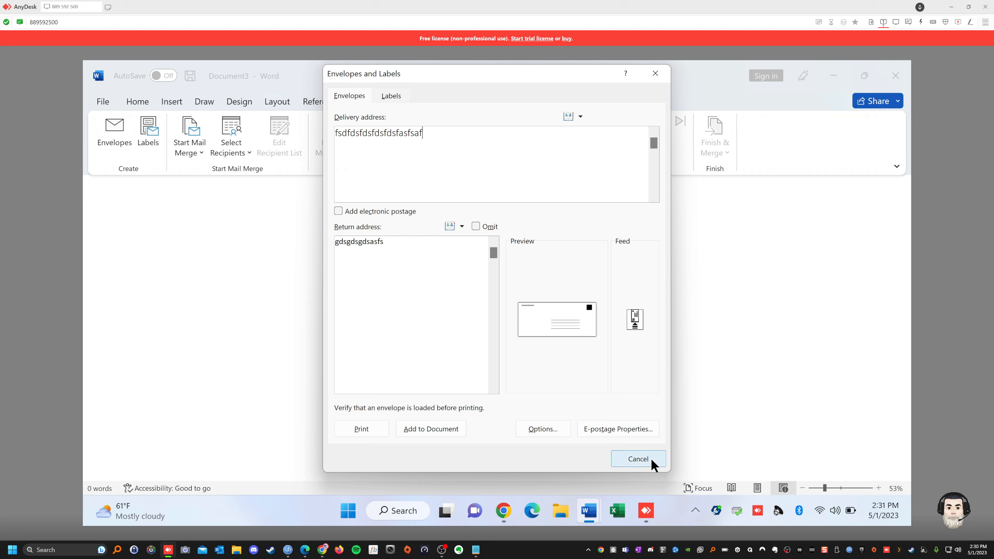
Append "qwwdwqdwqdwqdwqd" to the label address and set it to print a single label at row 20, column 6
left_click(389, 98)
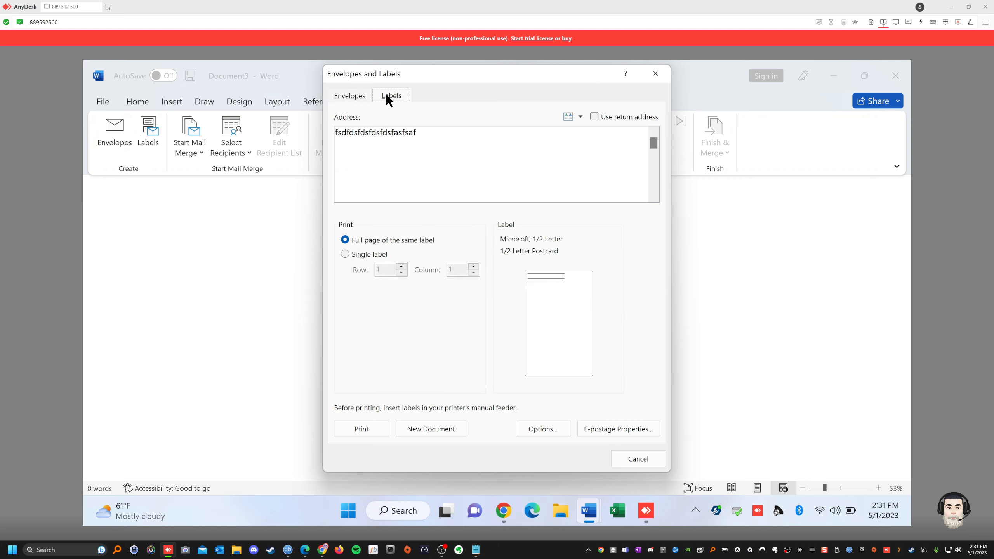
left_click(426, 141)
type("qwwdwqdwqdwqdwqd")
left_click(344, 254)
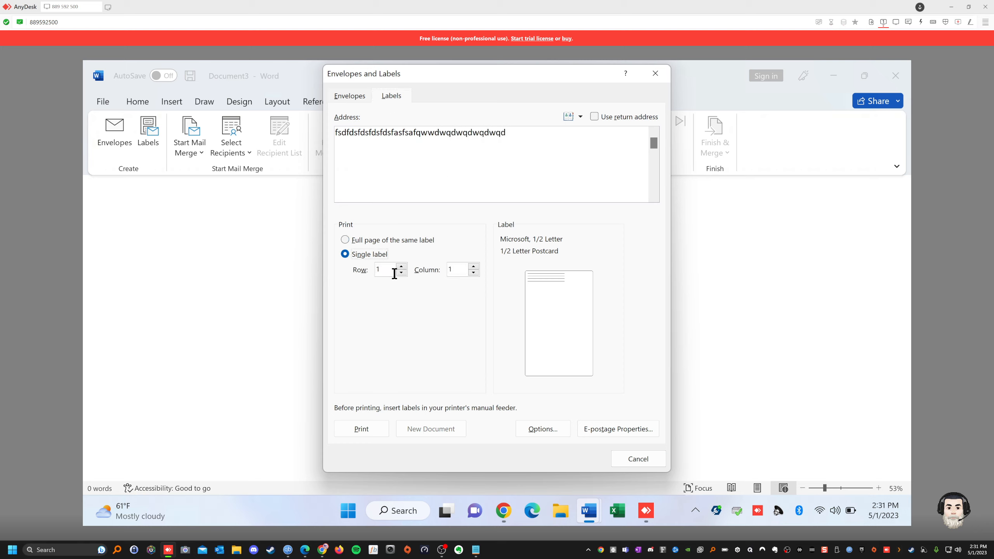
left_click_drag(389, 269, 350, 270)
type("20")
left_click_drag(456, 270, 438, 271)
type("6")
Browse the Microsoft label products in the label options, trying an envelope type, Monarch and Media Label
left_click(536, 431)
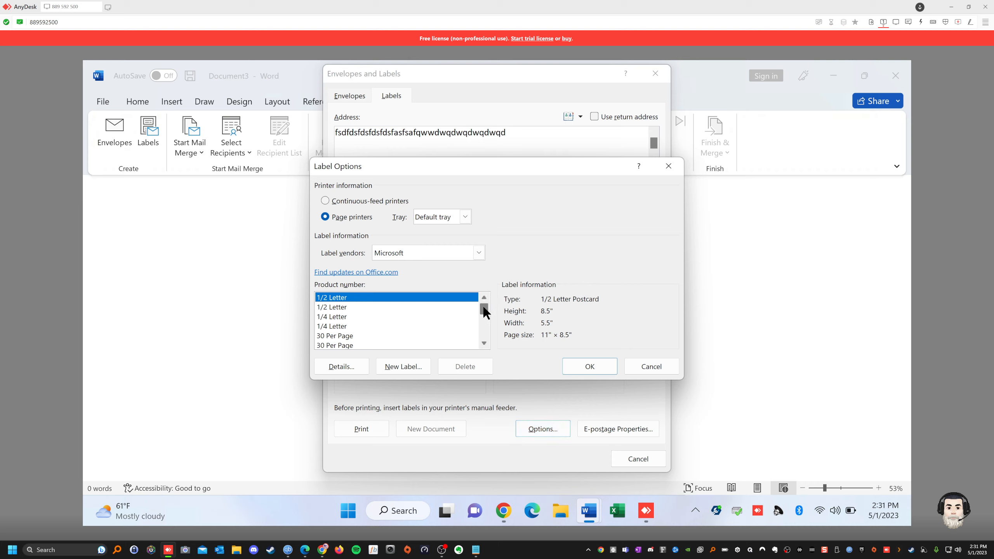
scroll(410, 332, "down", 2)
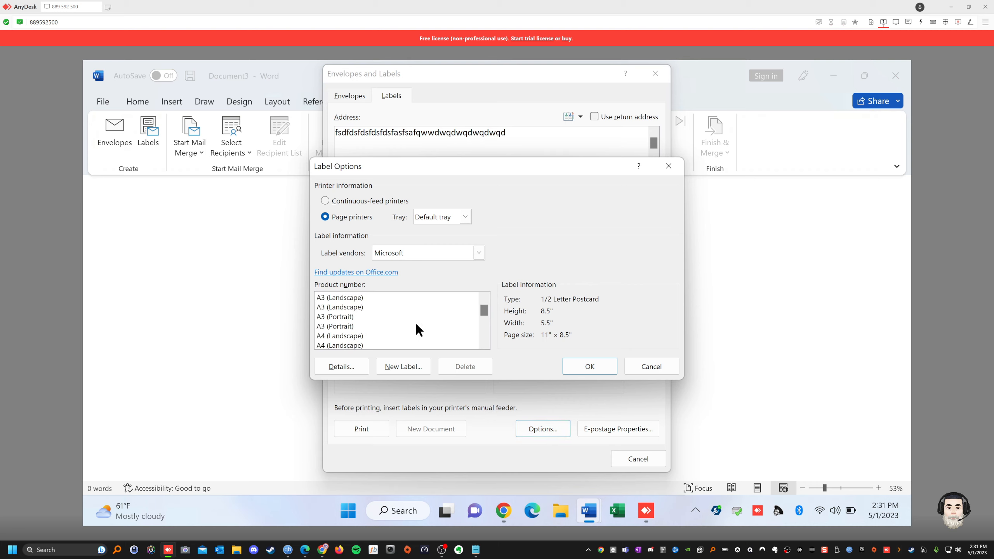
scroll(484, 313, "down", 3)
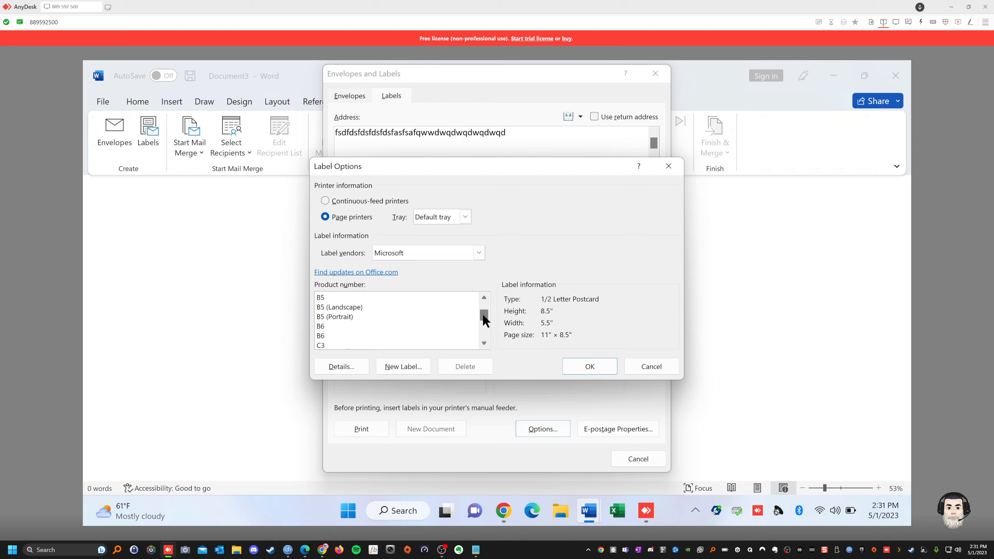
scroll(484, 315, "down", 4)
left_click(325, 325)
scroll(485, 319, "down", 5)
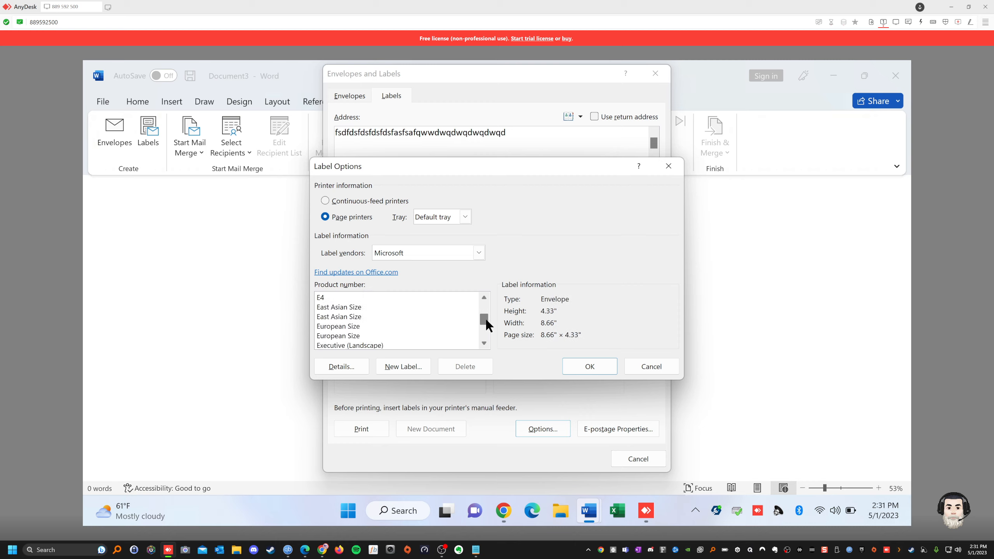
left_click(430, 328)
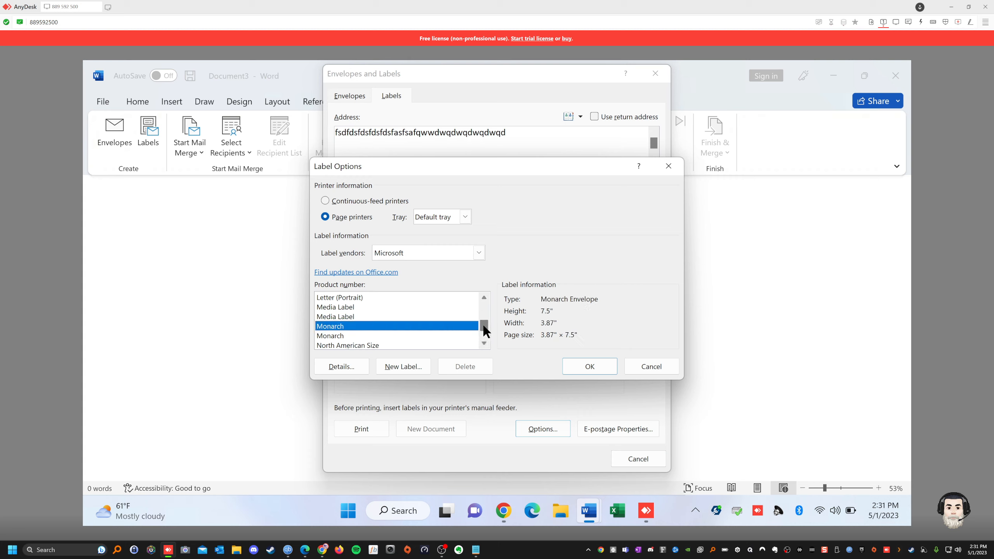
left_click(341, 317)
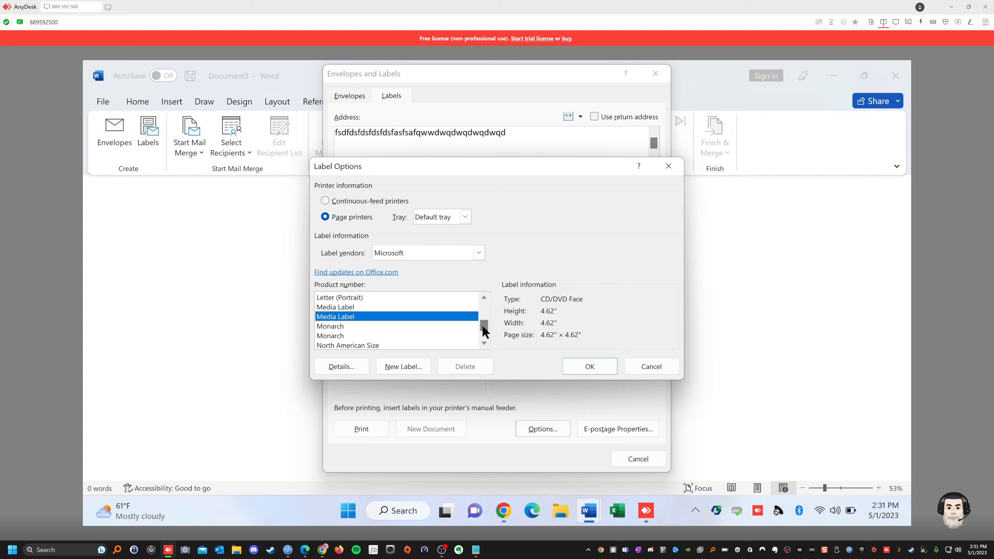
Apply the With Compliments Card label product, and cancel the label setup
left_click_drag(483, 327, 487, 306)
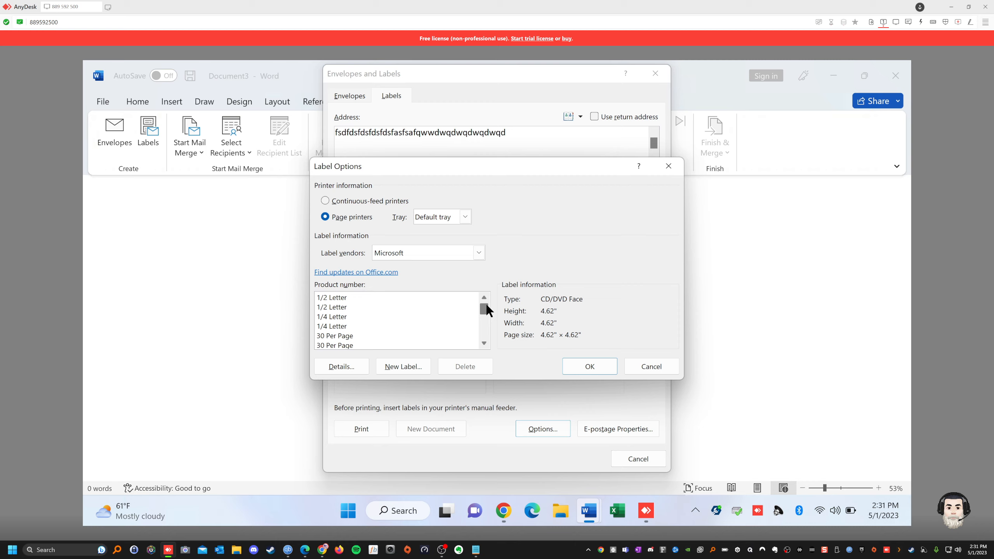
left_click_drag(486, 303, 486, 333)
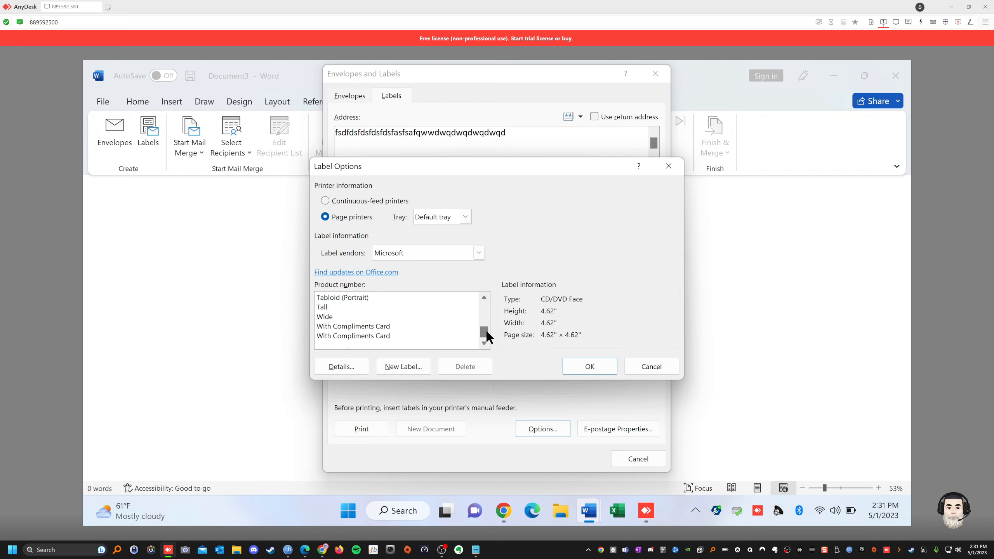
left_click(372, 327)
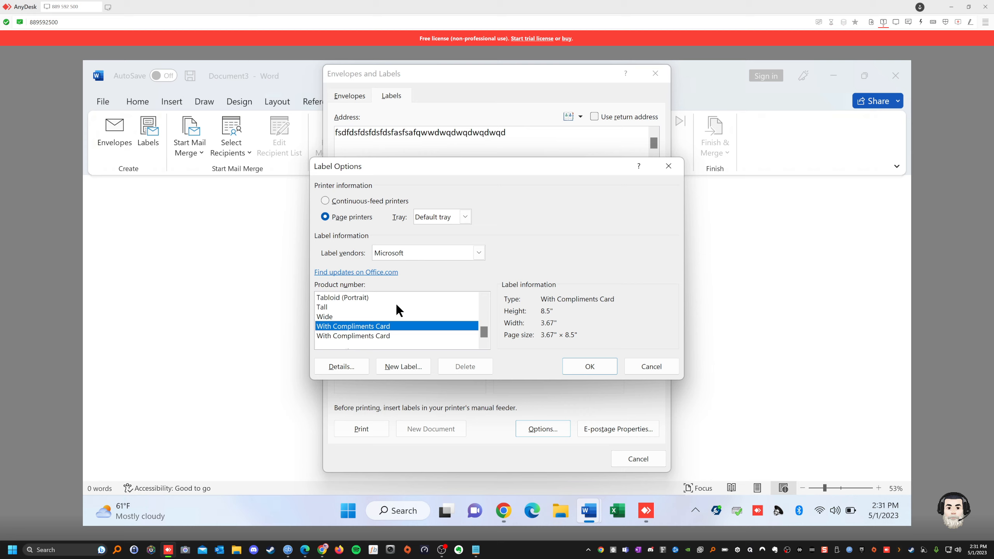
left_click(599, 364)
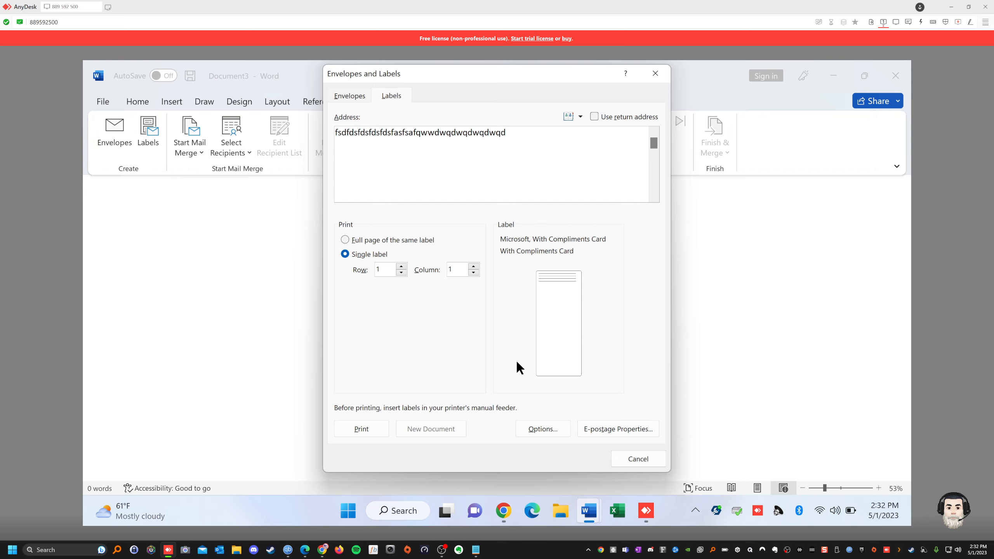
left_click(622, 460)
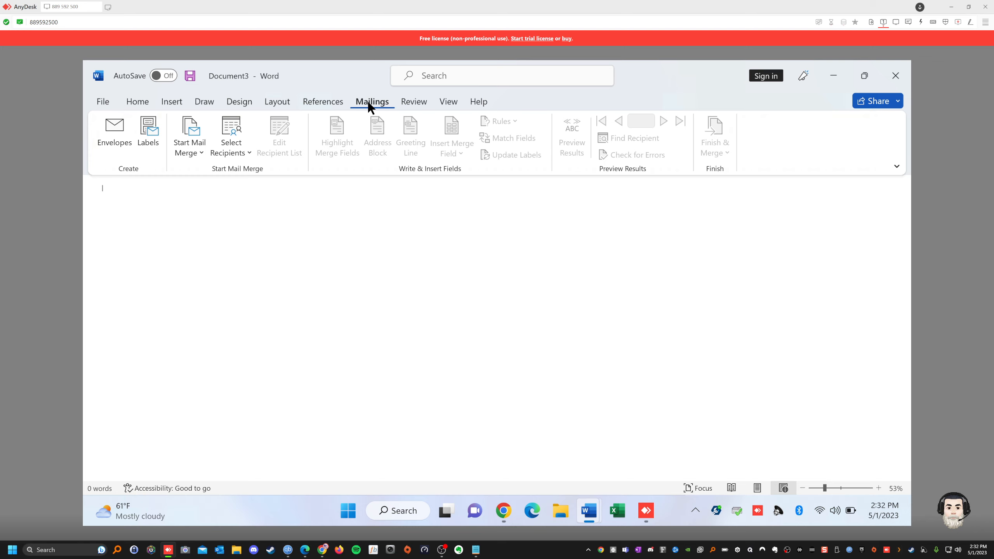
left_click(99, 100)
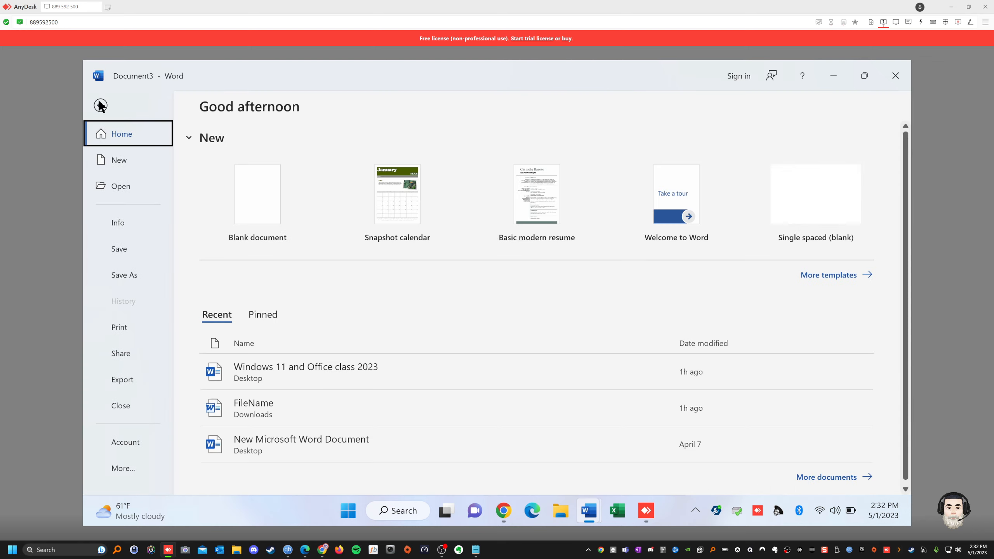
left_click(99, 105)
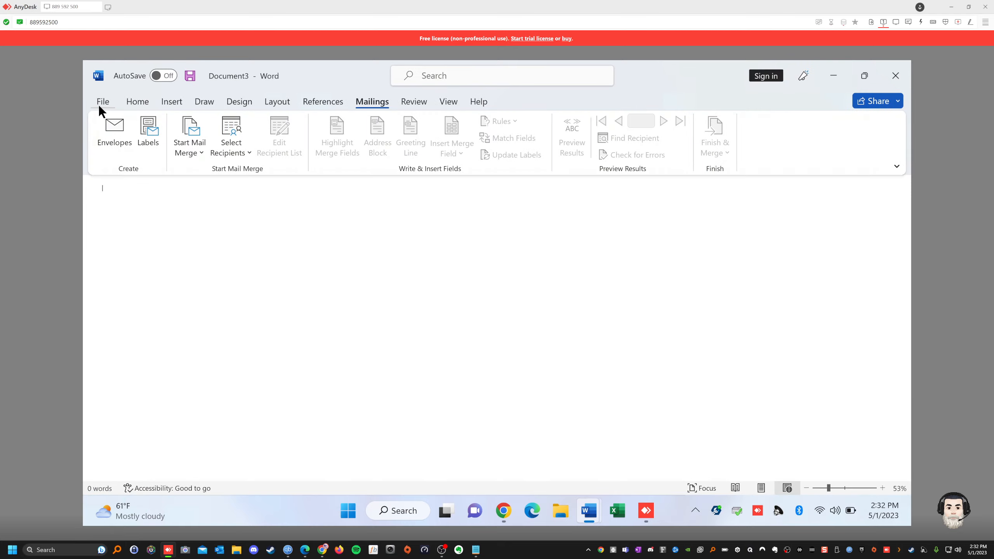
left_click(142, 104)
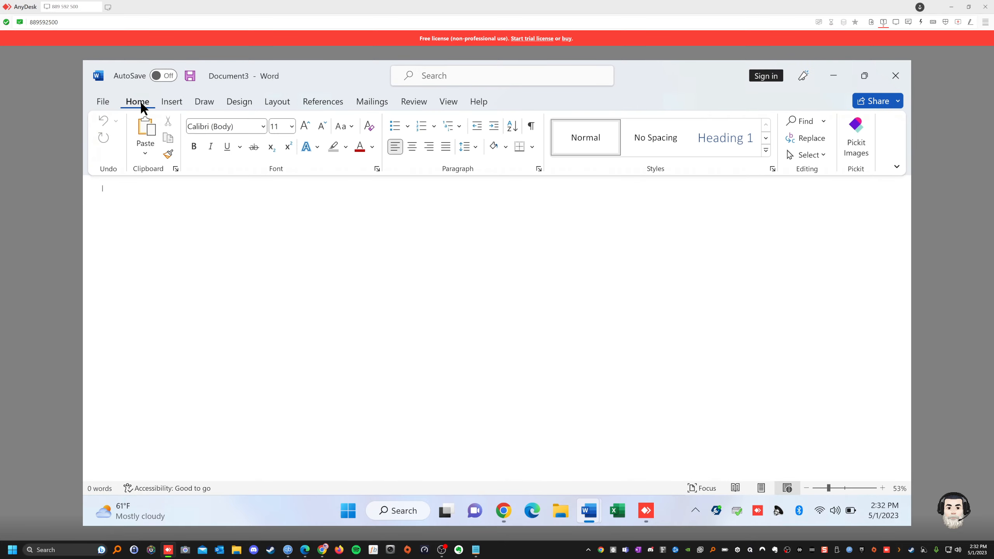
left_click(367, 104)
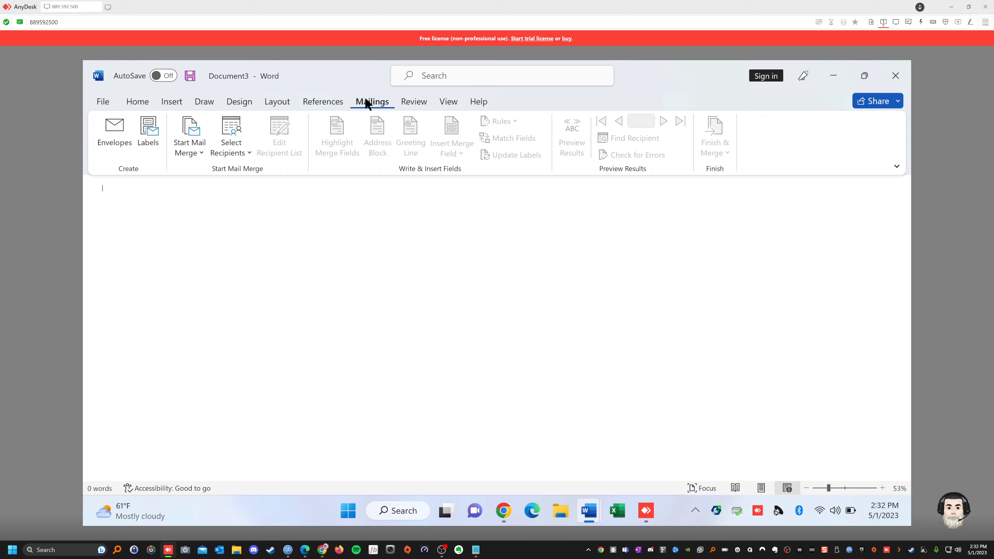
left_click(136, 101)
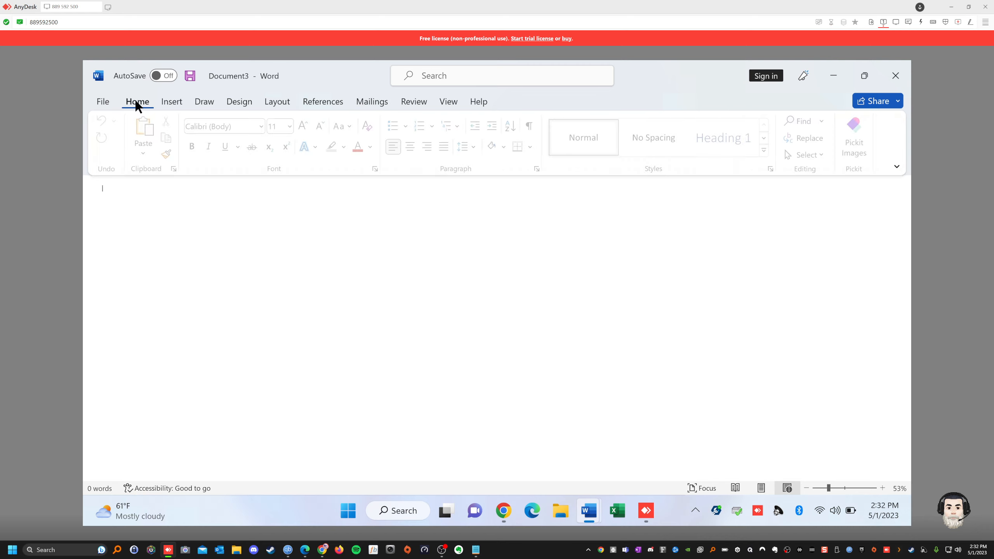
left_click(366, 107)
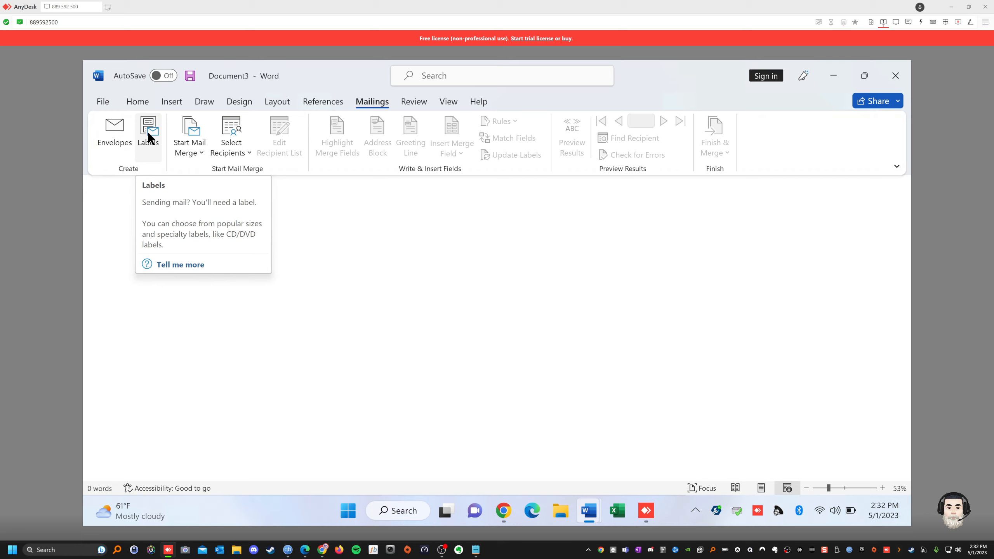
Start a mail merge of the Letters type in the blank document
left_click(196, 137)
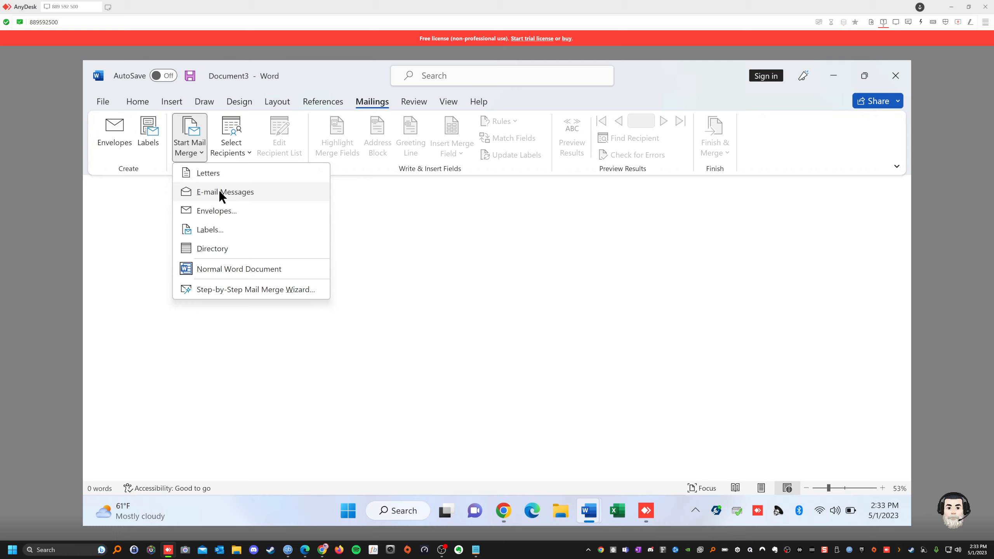
left_click(199, 175)
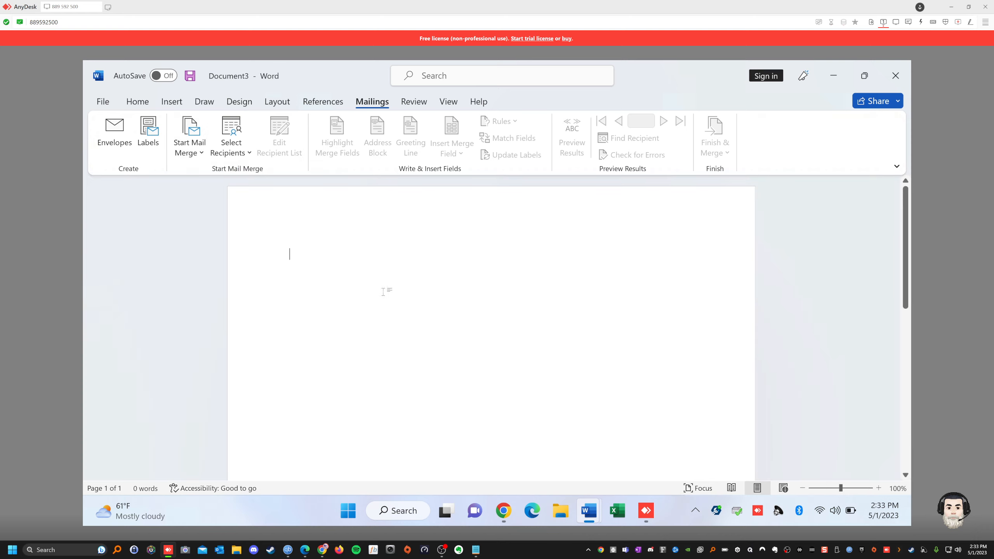
Look at the empty form for typing a new recipient list, and cancel it
left_click(233, 146)
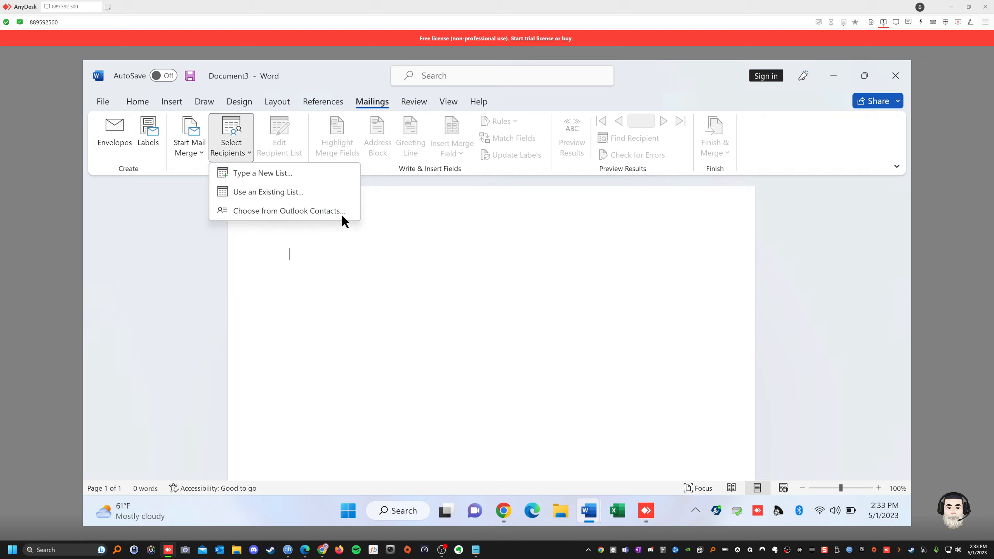
left_click(254, 170)
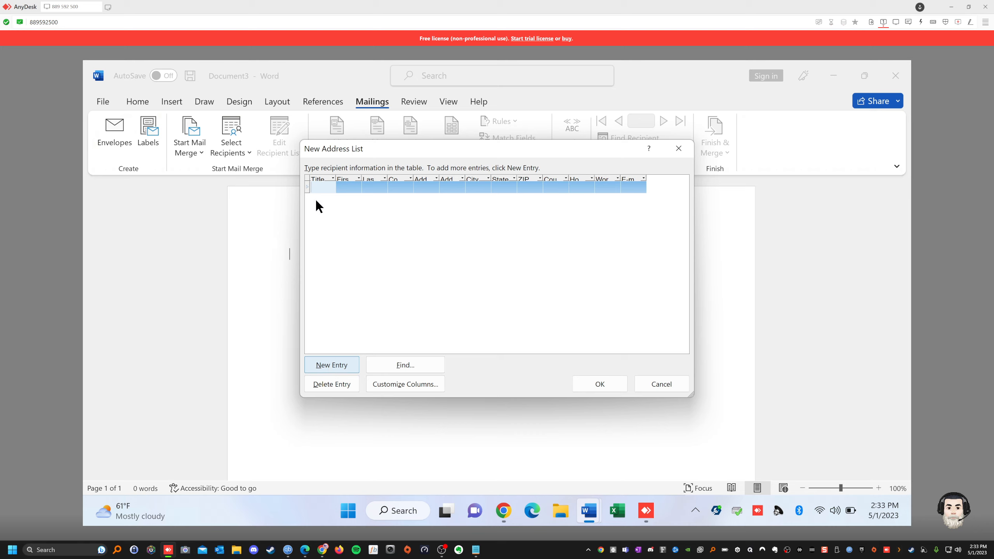
left_click(664, 383)
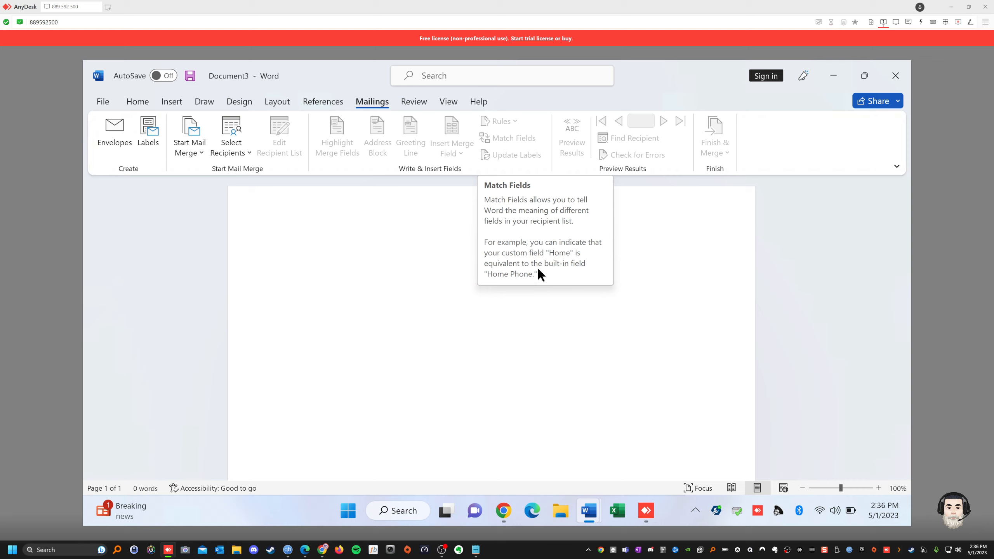
Start typing a new mail merge recipient list, check a column's sort and filter choices, and add a blank entry
left_click(233, 128)
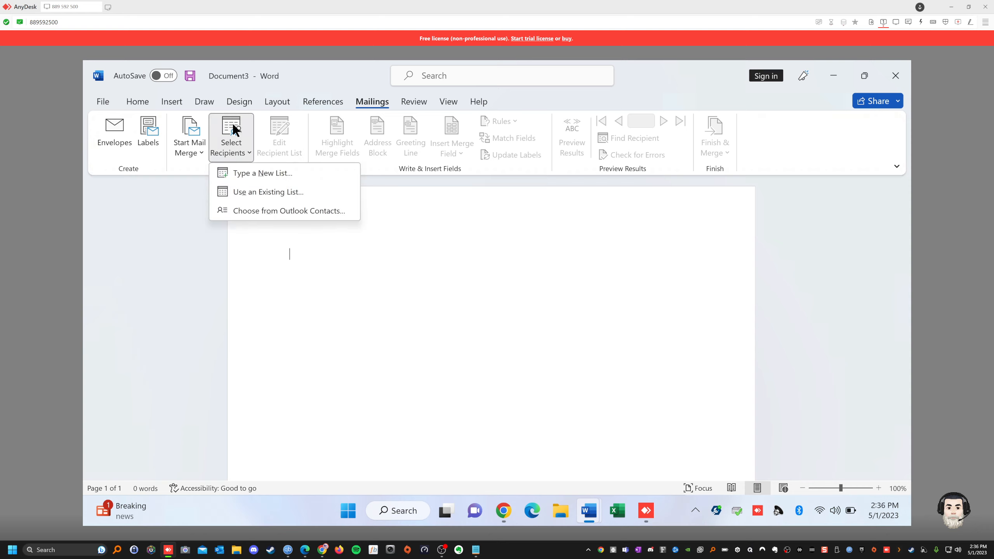
left_click(263, 173)
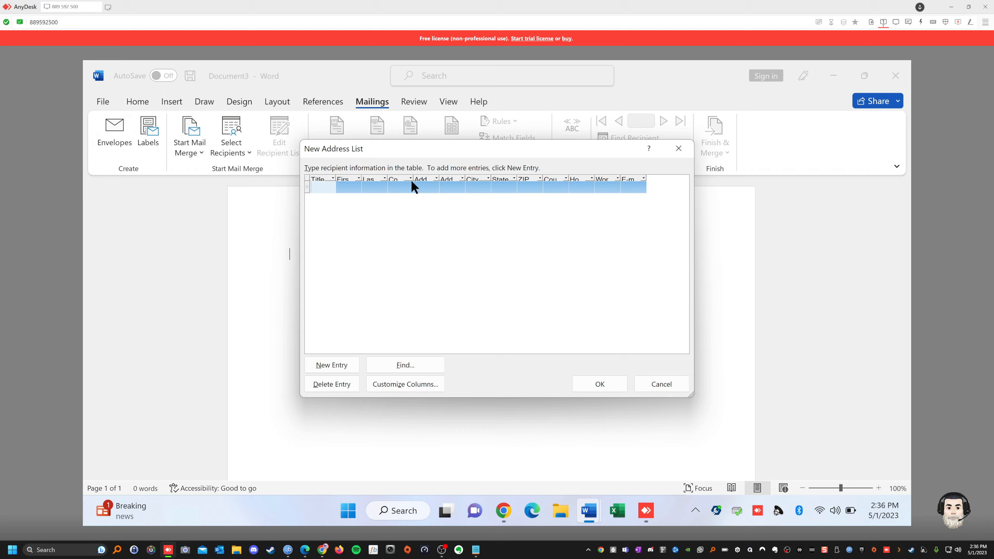
left_click(462, 178)
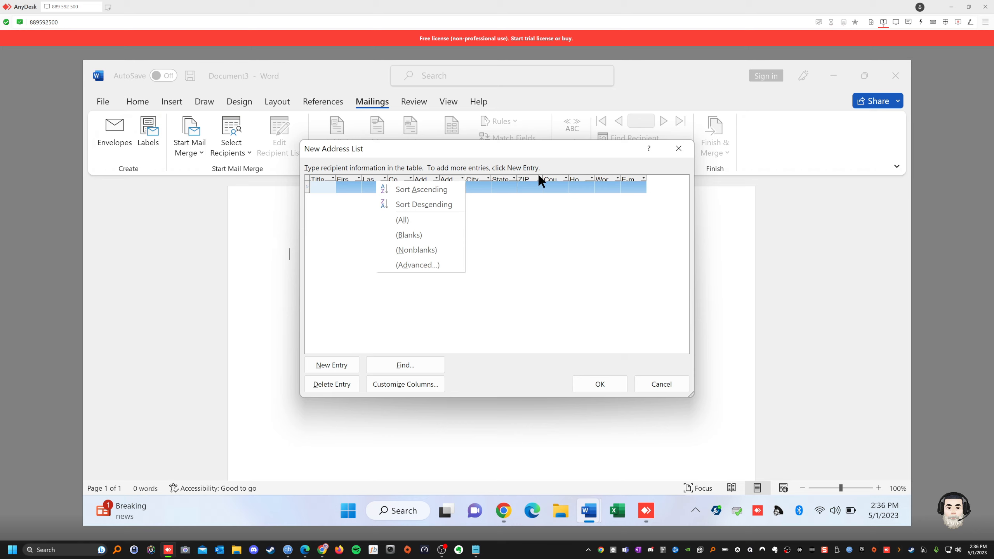
left_click(329, 367)
left_click(328, 366)
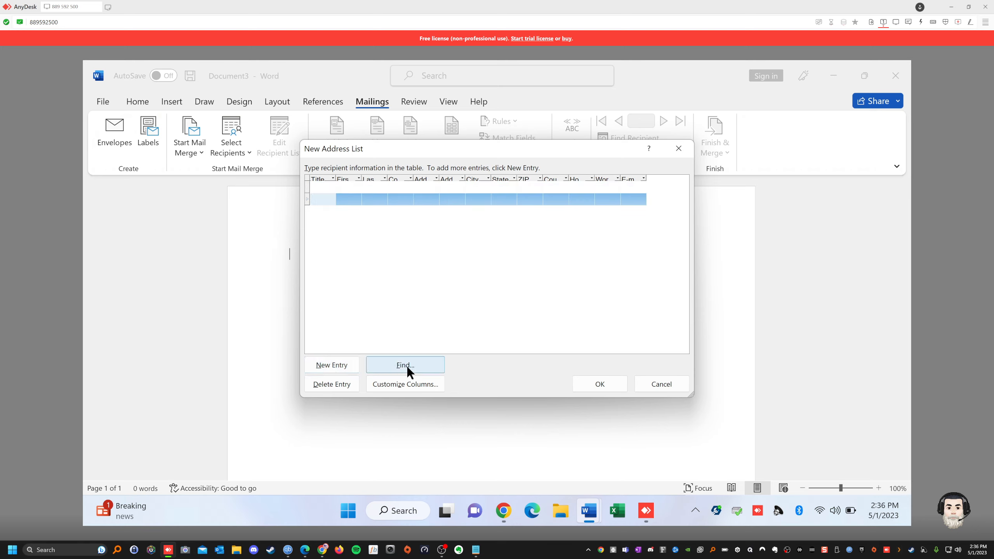
Add a custom field named "test" to the address list columns and place it directly after Company Name
left_click(416, 384)
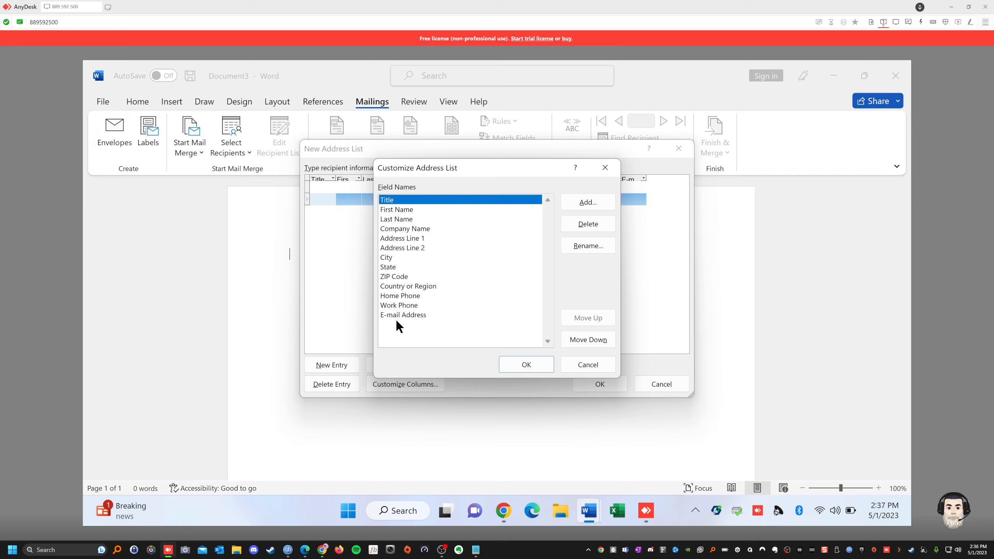
left_click(583, 200)
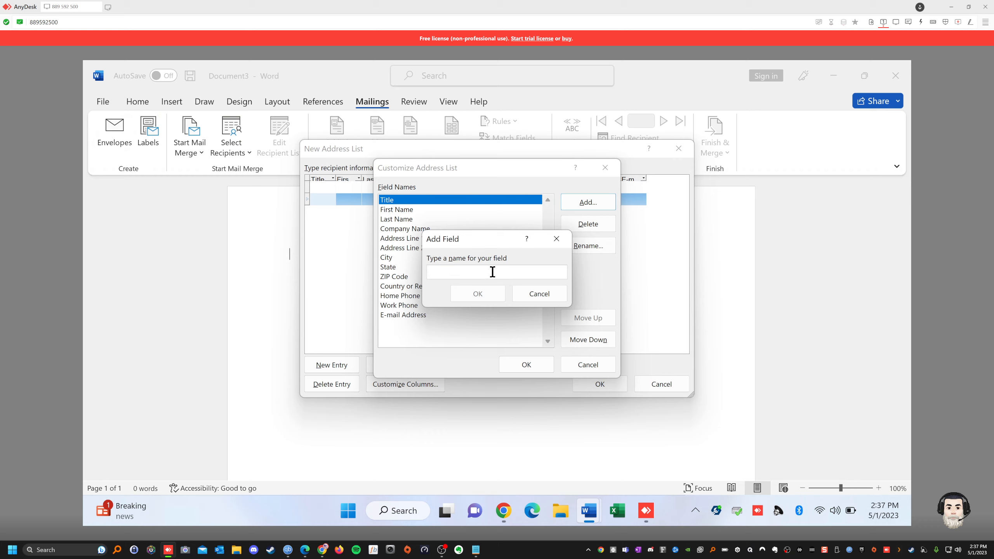
type("test")
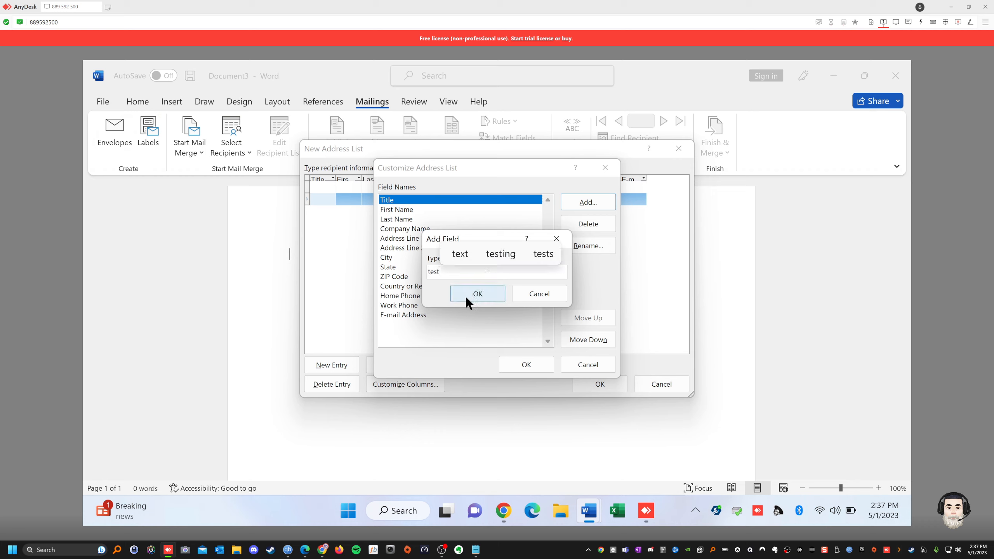
left_click(466, 300)
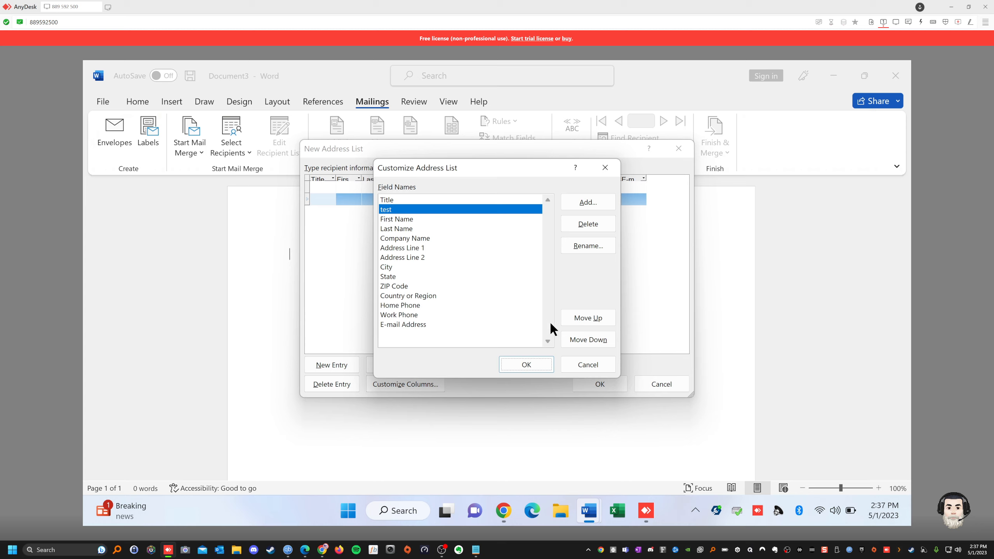
left_click(577, 339)
left_click(577, 338)
left_click(576, 339)
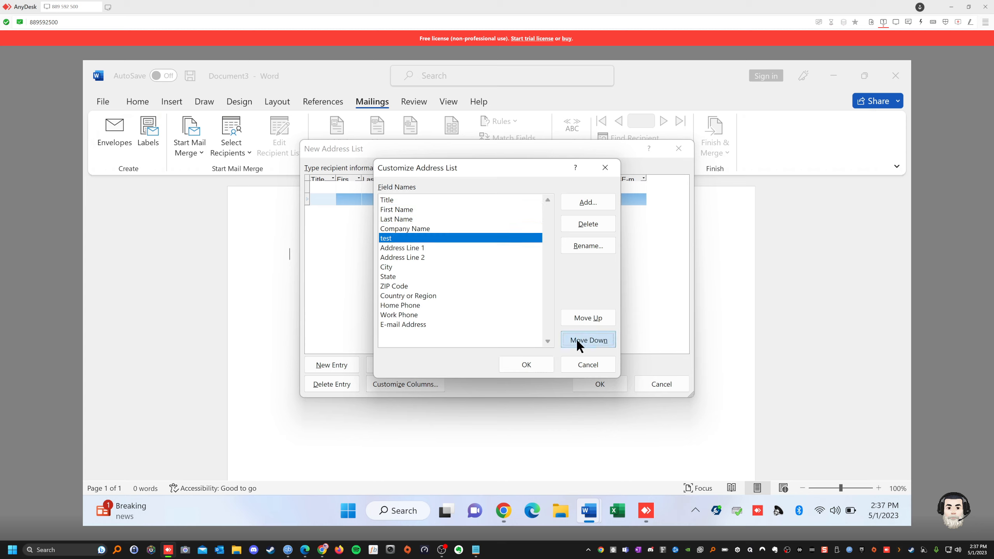
left_click(530, 365)
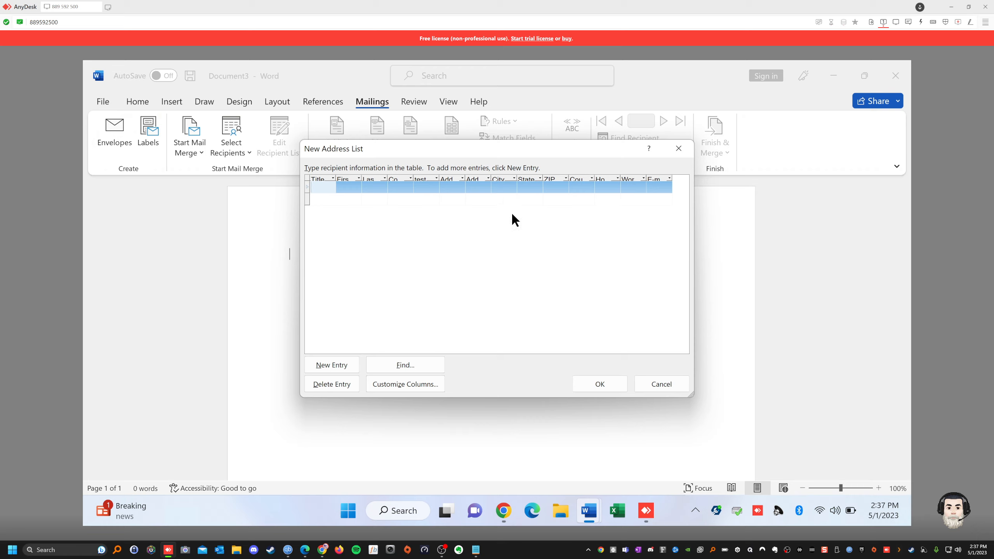
Finish the new address list, and discard it without saving
left_click(593, 384)
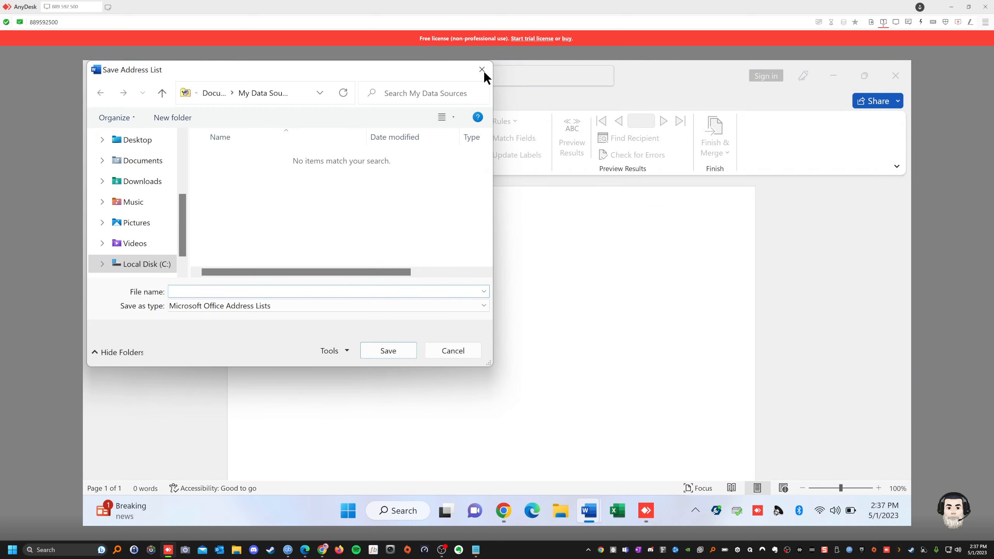
left_click(483, 70)
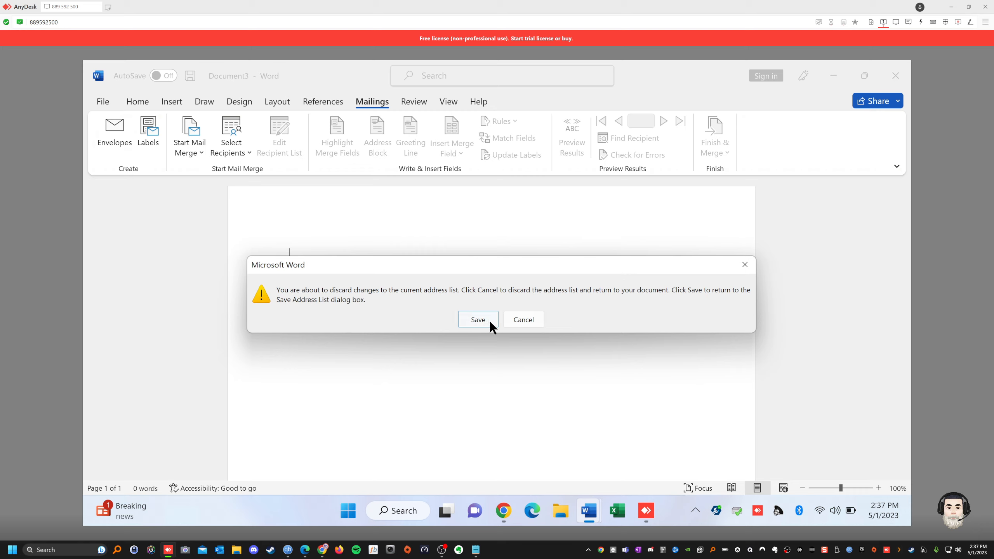
left_click(514, 322)
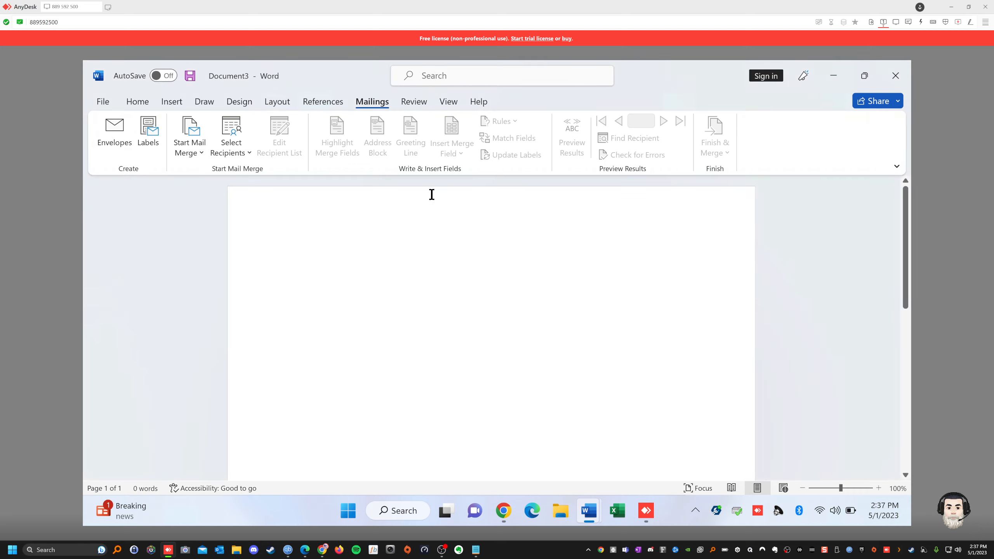